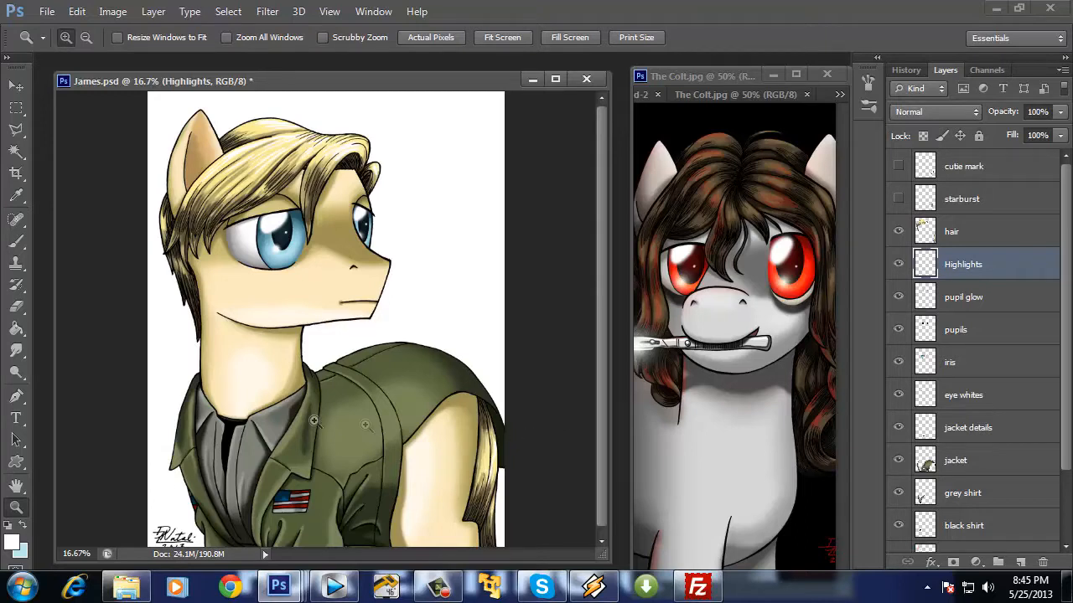
- Duplicate the Background line-art layer under the name "colored outlines"
left_click(326, 508)
left_click(327, 499)
left_click(329, 490)
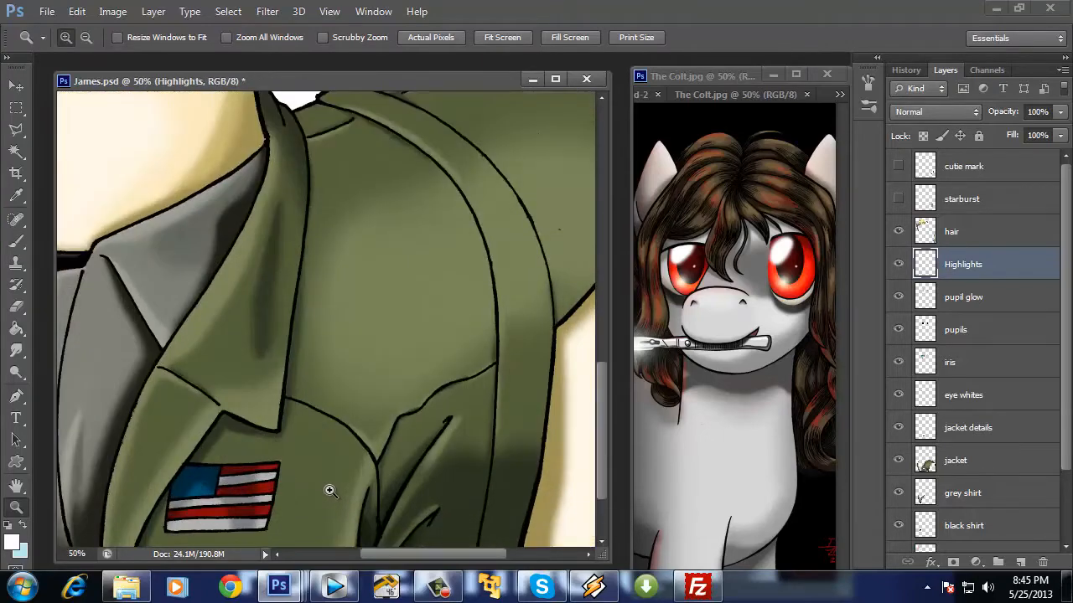
left_click_drag(346, 370, 471, 230)
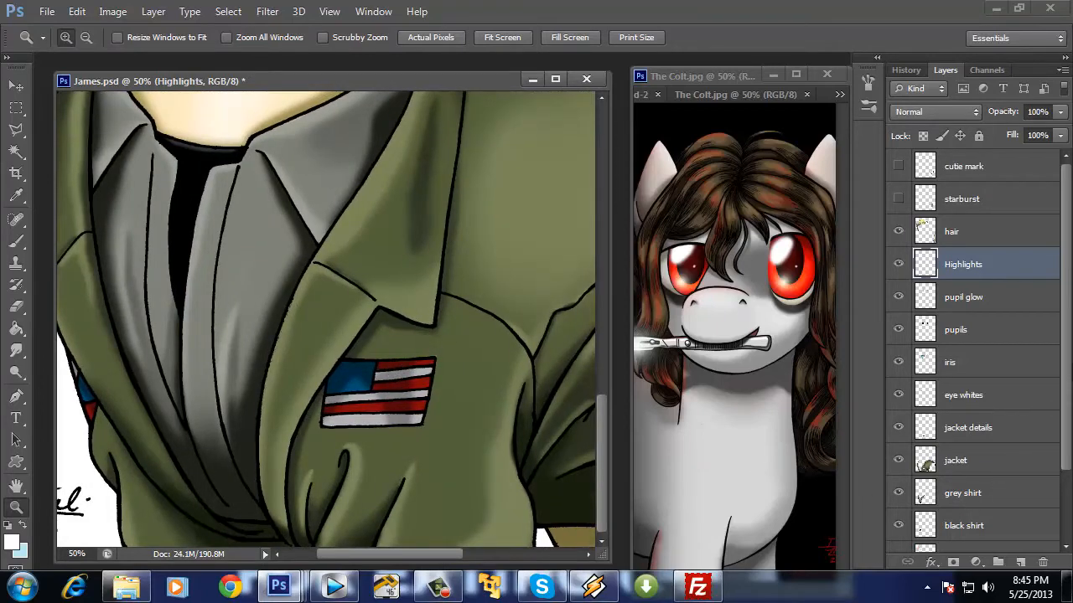
left_click_drag(1066, 401, 1060, 500)
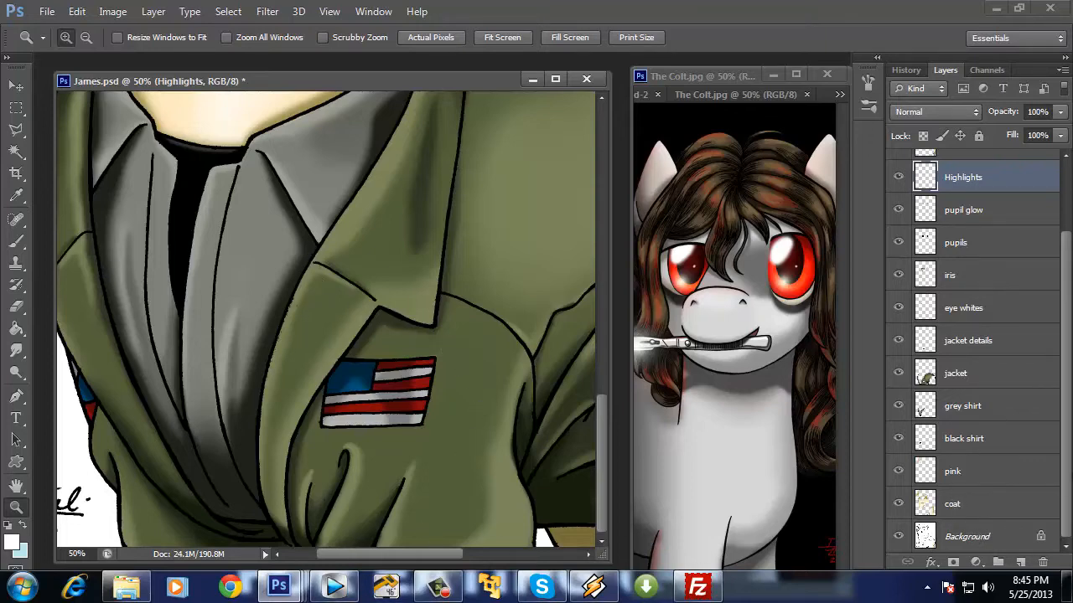
left_click(923, 535)
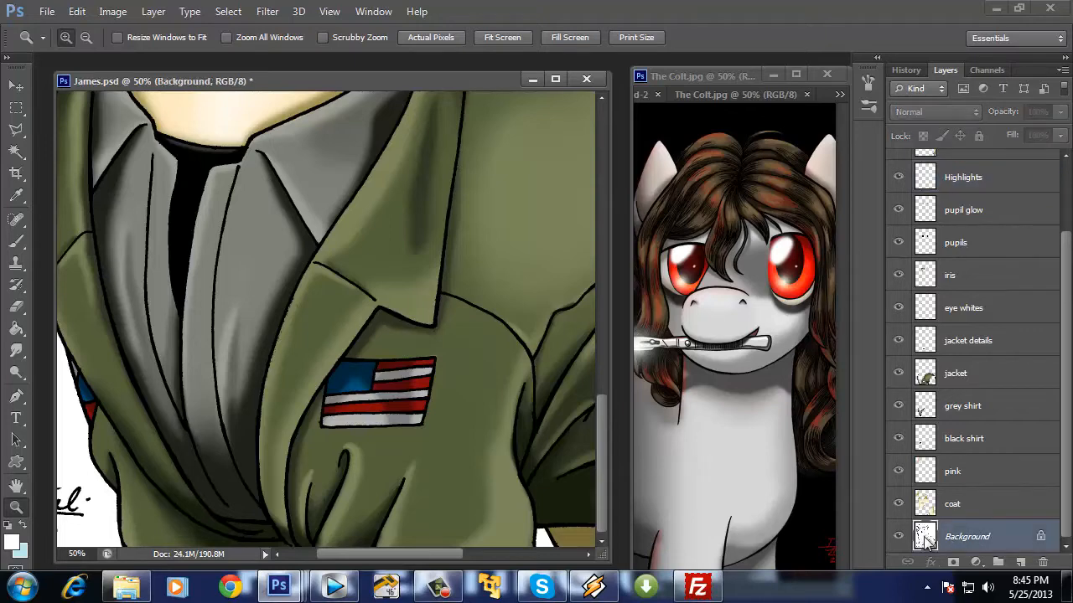
right_click(923, 537)
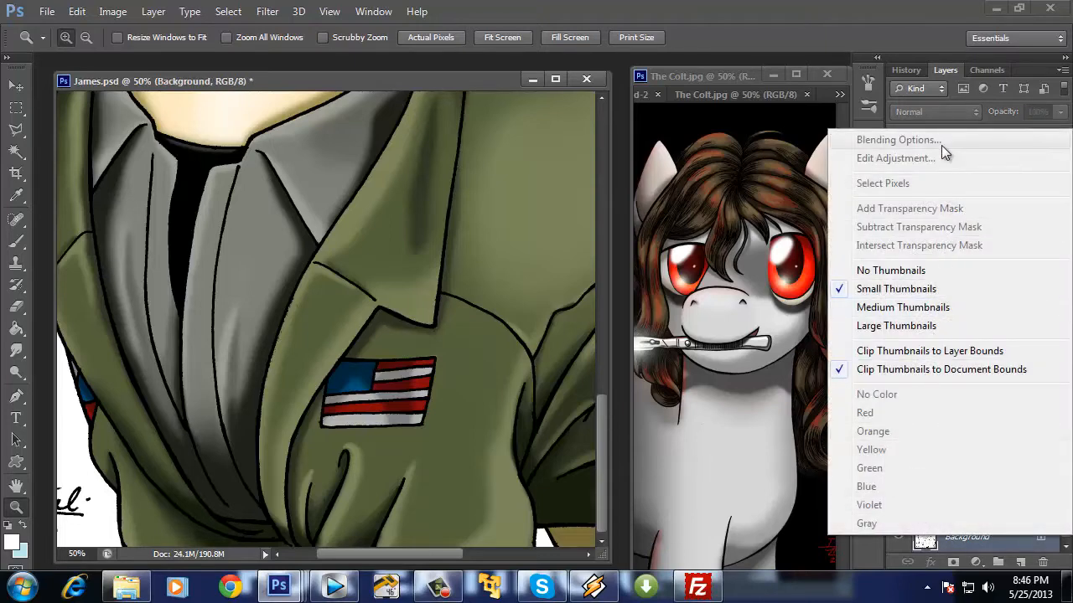
right_click(964, 541)
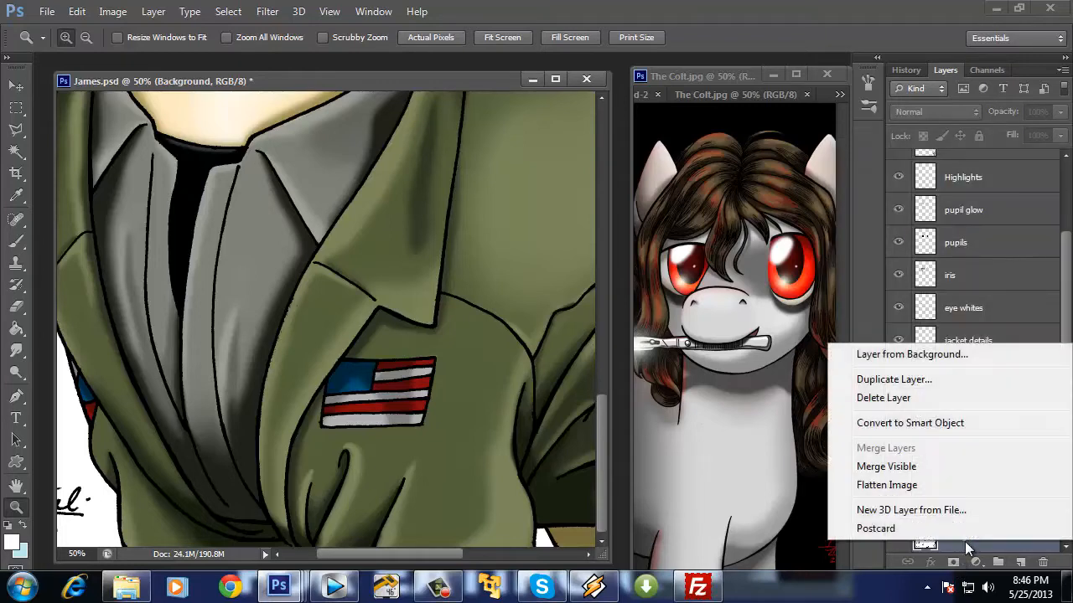
left_click(962, 377)
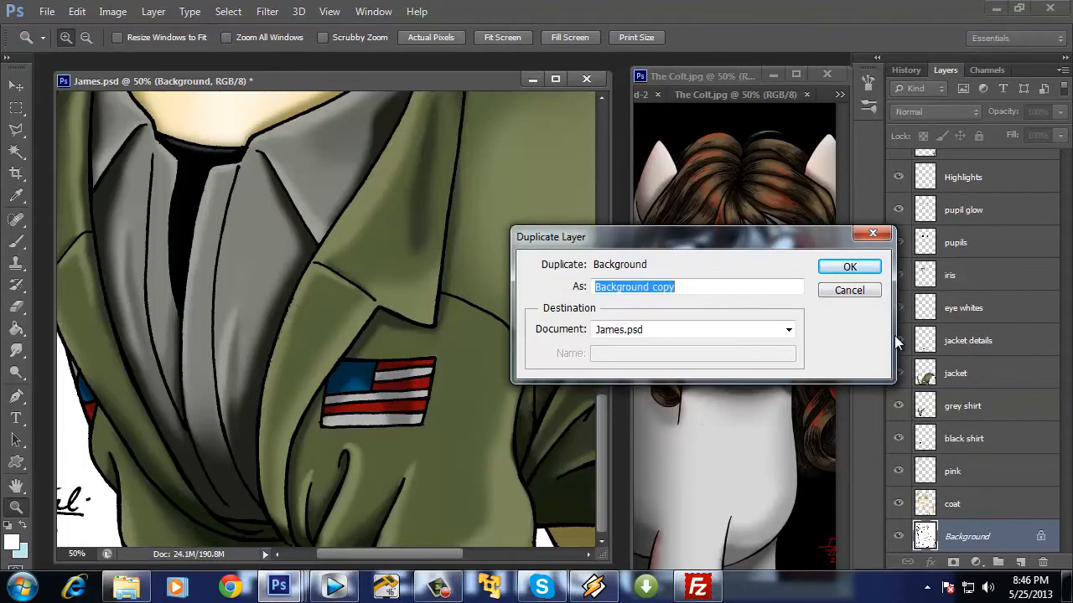
type("colored outlines")
key("Return")
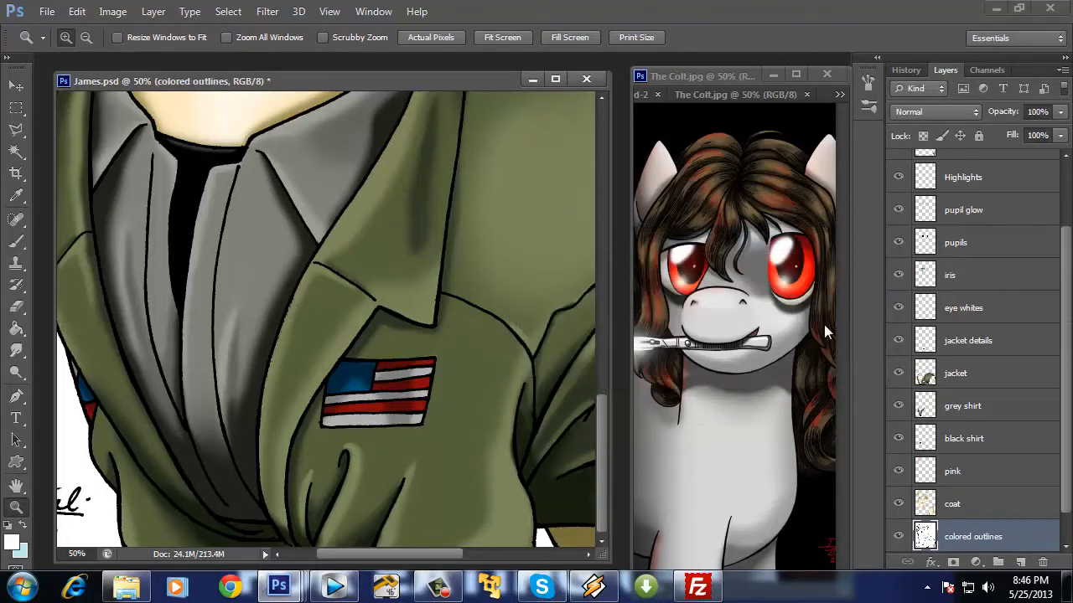
- Move the "colored outlines" layer up the stack to sit directly above the hair layer
left_click_drag(981, 539, 1023, 184)
left_click_drag(1065, 259, 1063, 161)
left_click_drag(956, 285, 994, 216)
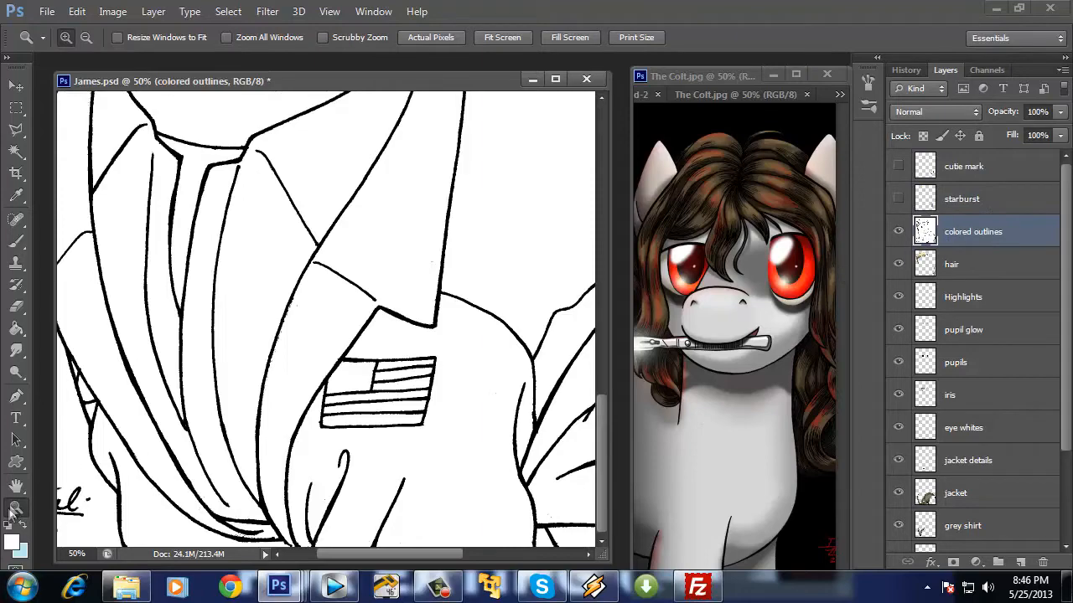
- Select the lower part of the drawing with rectangular marquees, leaving out the two flag patches on the jacket
left_click(383, 244, "alt")
left_click(384, 245, "alt")
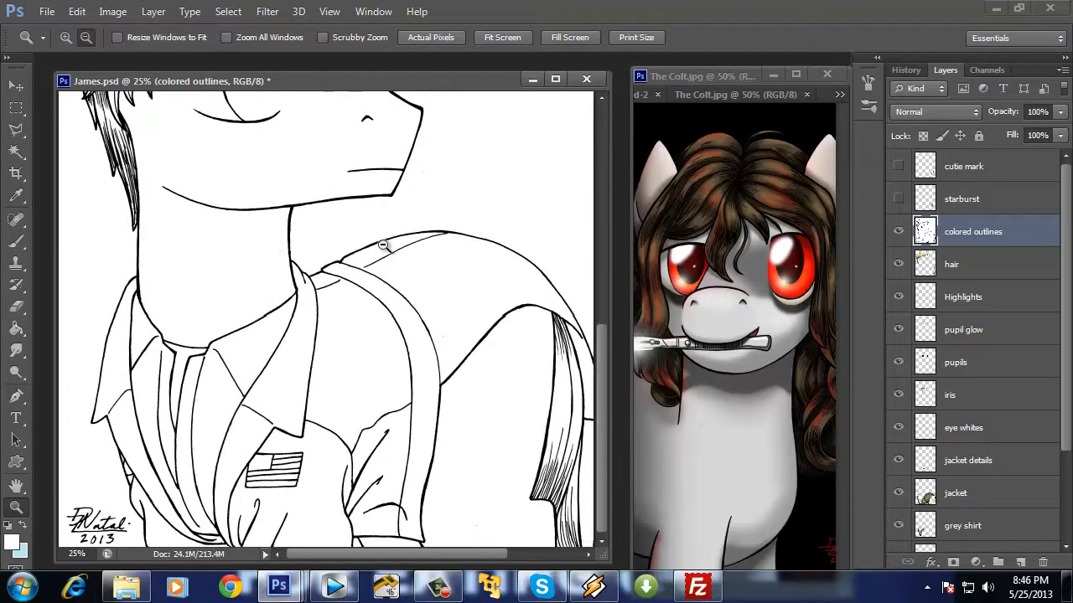
left_click(383, 244, "alt")
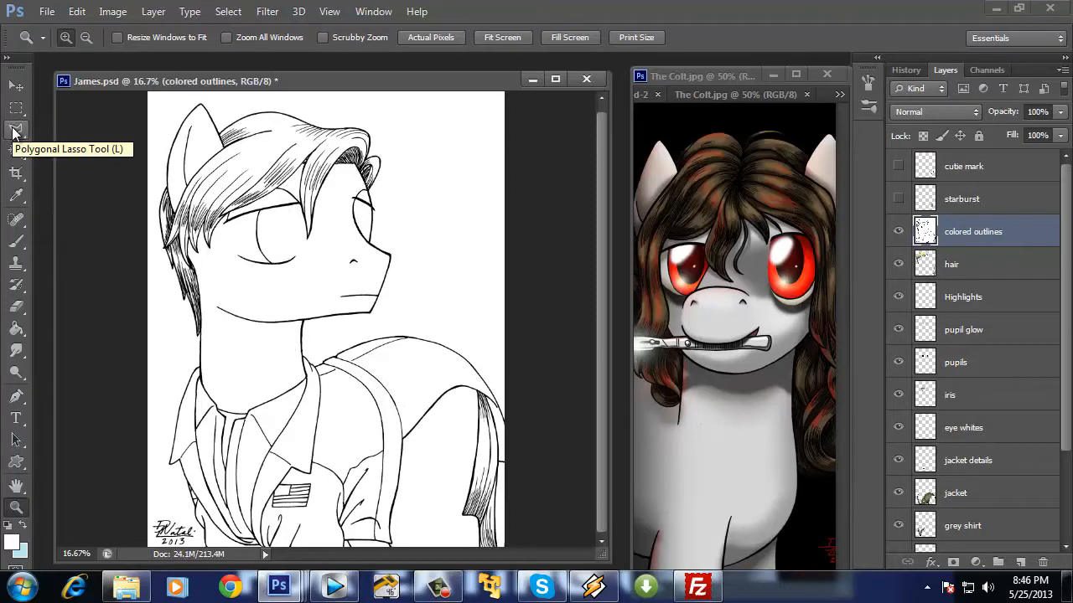
left_click(18, 110)
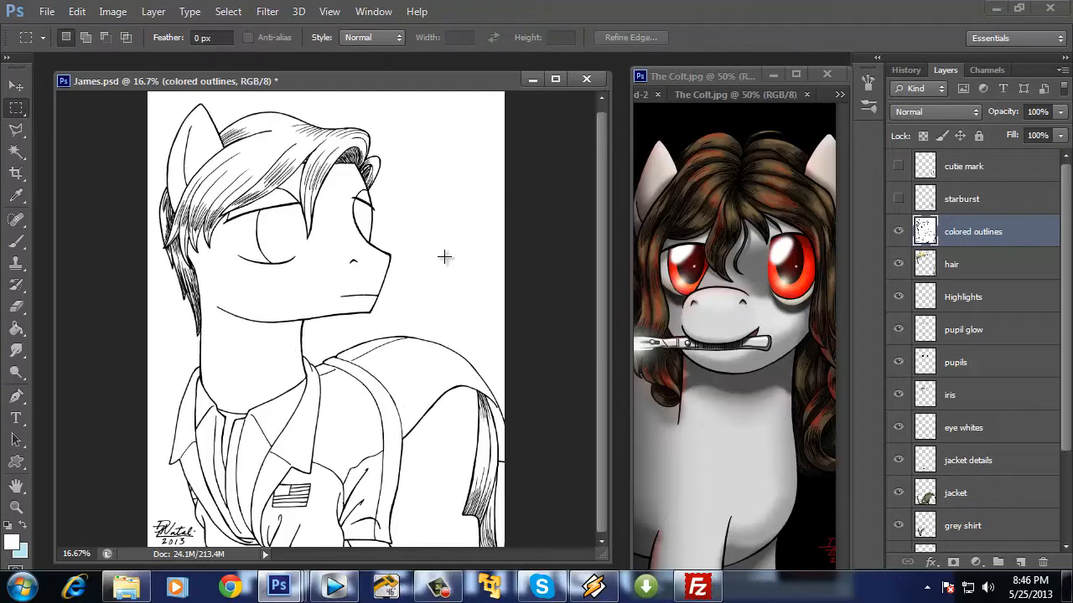
left_click_drag(462, 252, 92, 468)
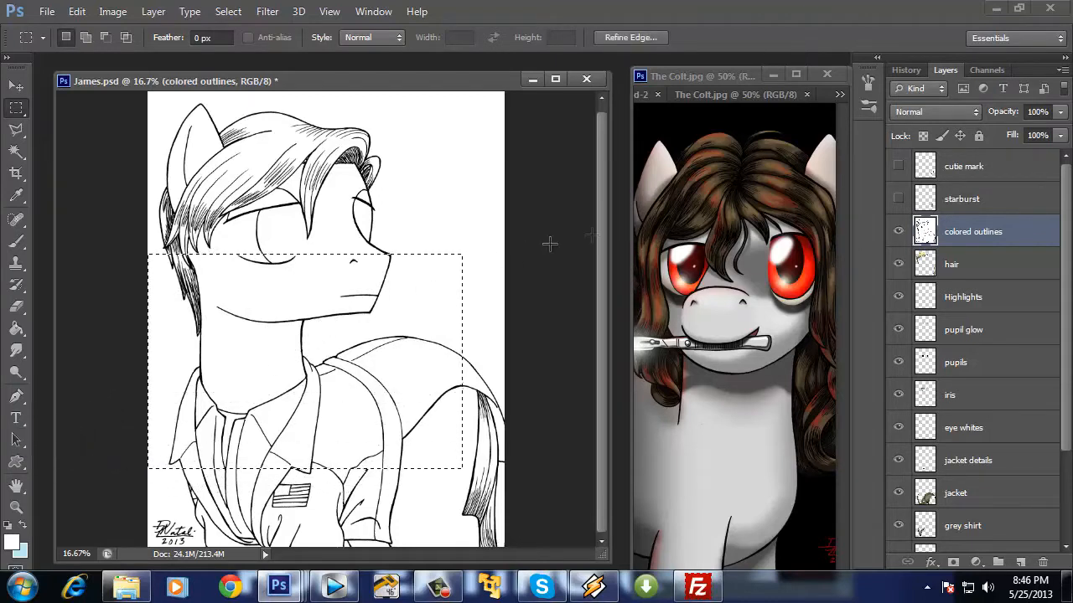
left_click_drag(520, 291, 317, 595)
left_click_drag(136, 517, 180, 528)
left_click_drag(265, 453, 210, 559)
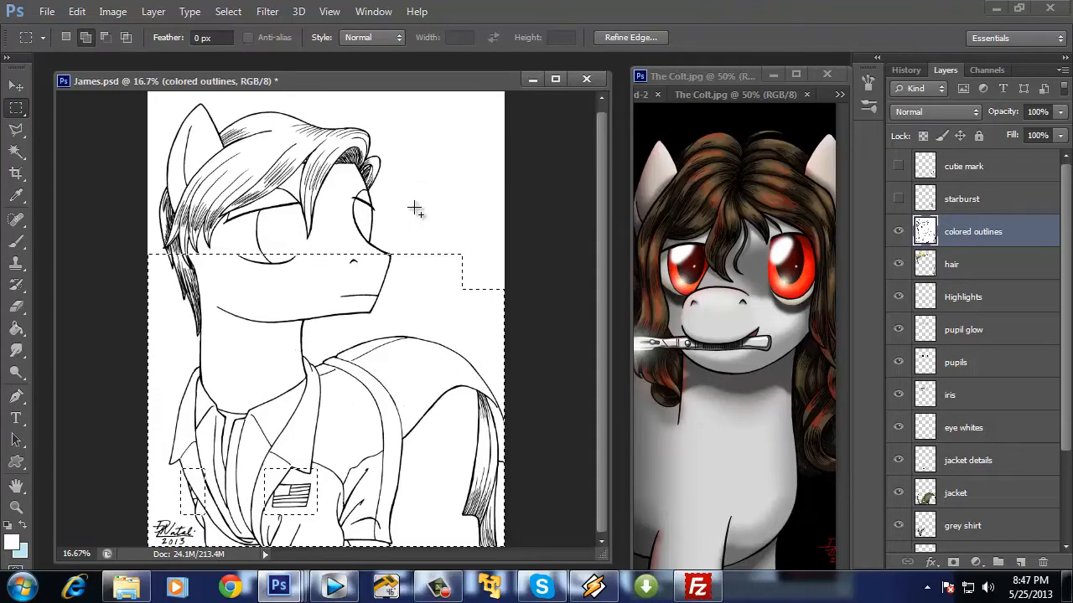
- Add the rest of the upper drawing to the selection, leaving out only the areas around the two upper eyelids
left_click_drag(414, 205, 253, 308)
left_click_drag(277, 233, 125, 282)
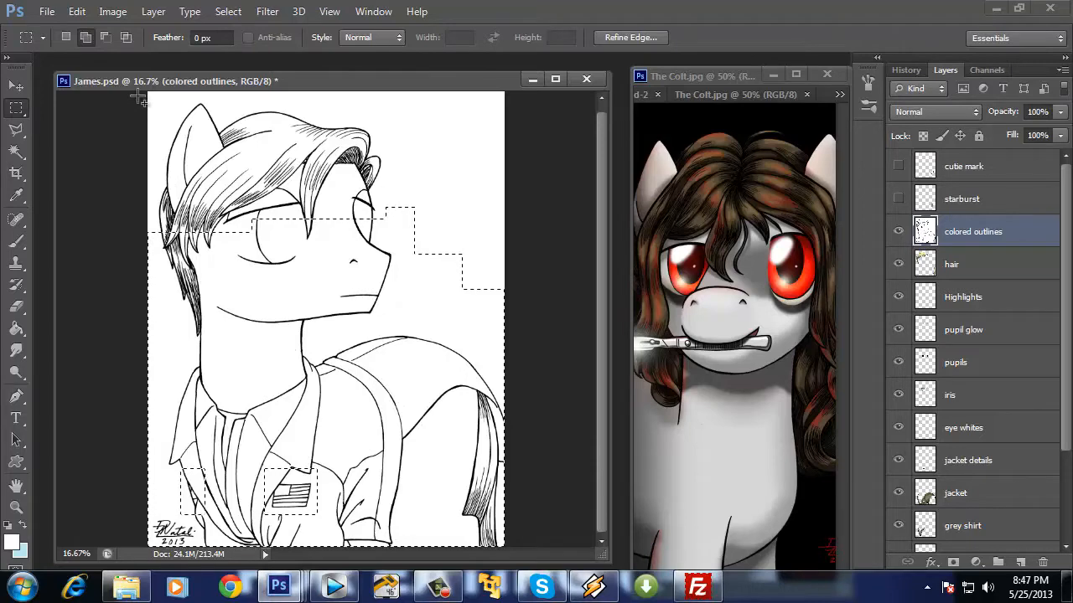
left_click_drag(149, 172, 737, 7)
left_click_drag(546, 134, 386, 351)
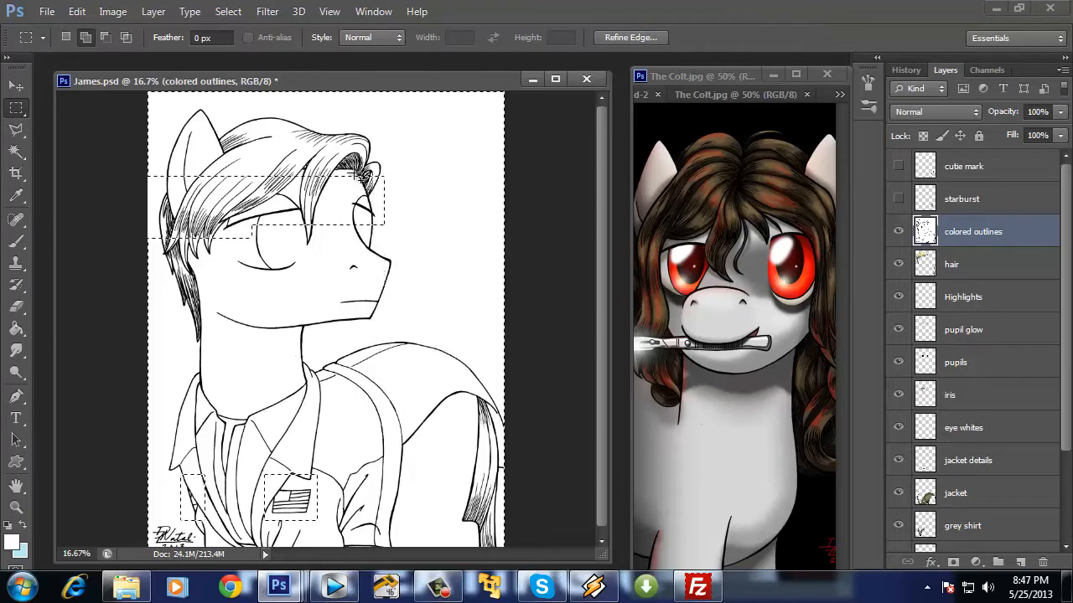
left_click_drag(355, 177, 324, 239)
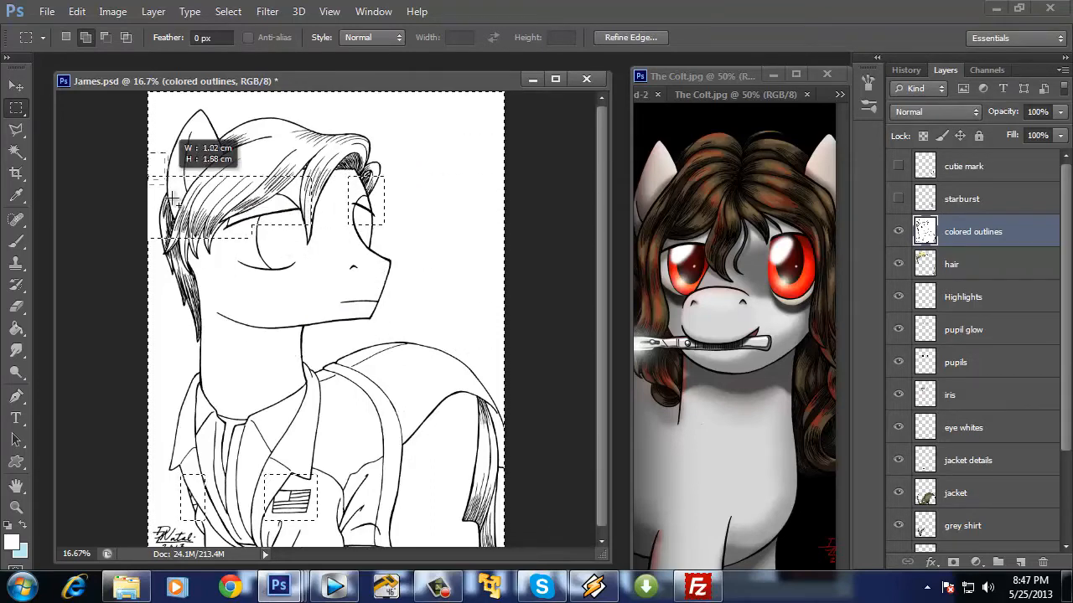
left_click_drag(193, 265, 219, 285)
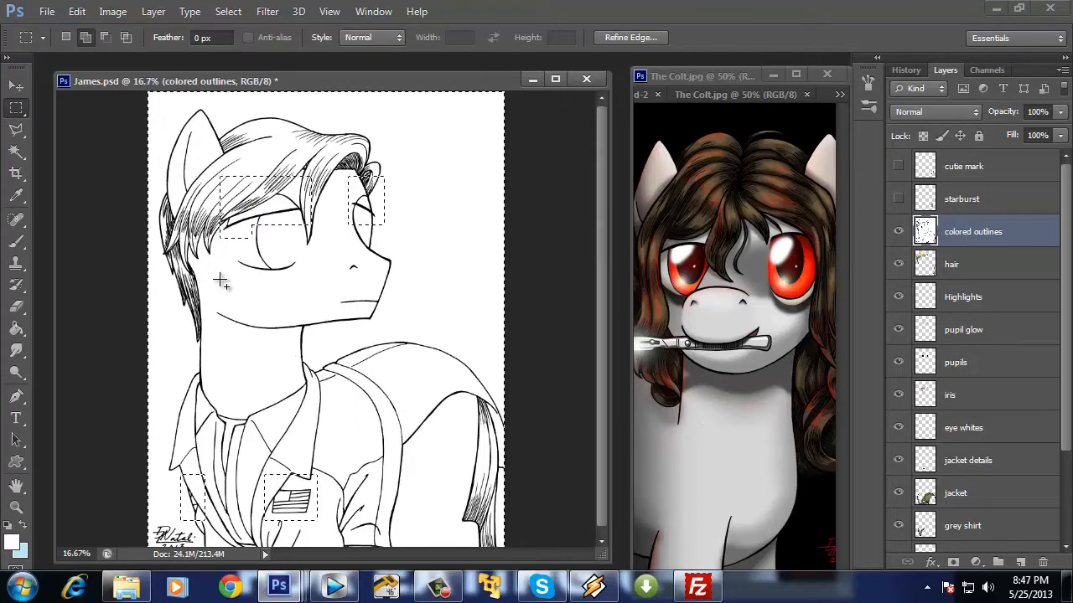
- Delete the selected line art from the "colored outlines" layer and fill the selection with white using the Paint Bucket
key("Delete")
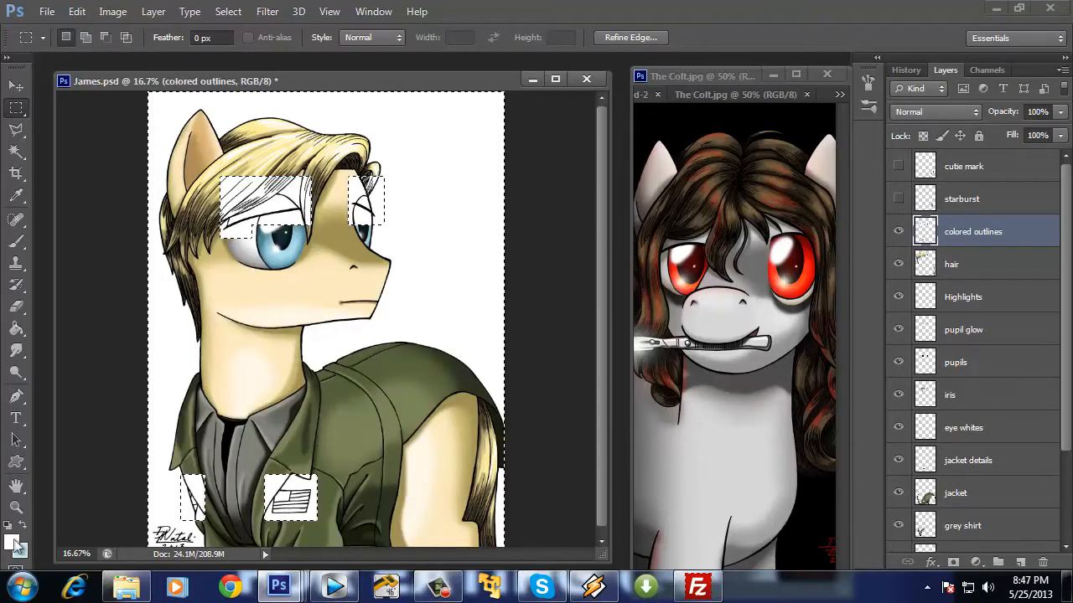
left_click(16, 329)
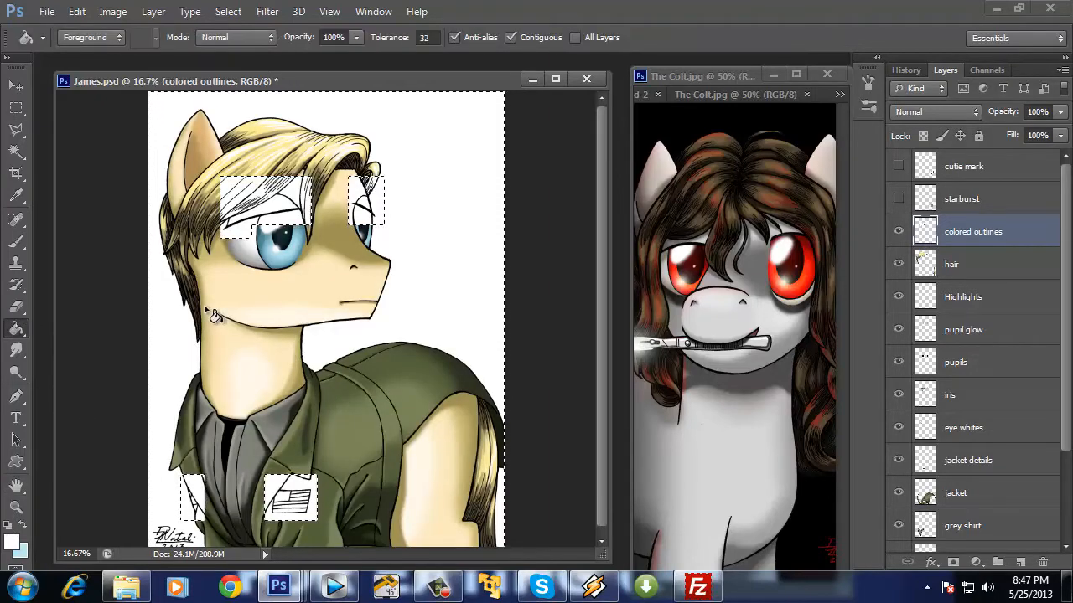
left_click(209, 315)
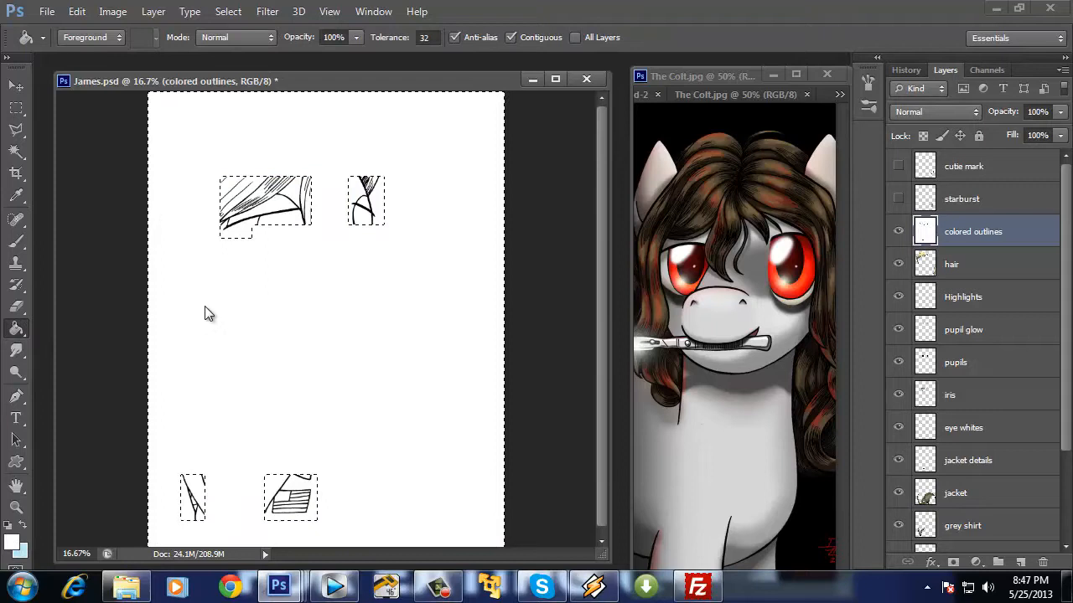
- Clear the current marquee selection around the remaining eye outlines
left_click(16, 507)
left_click(270, 265)
left_click(270, 262)
left_click(273, 247)
left_click_drag(300, 127, 340, 327)
left_click(16, 107)
left_click(225, 100)
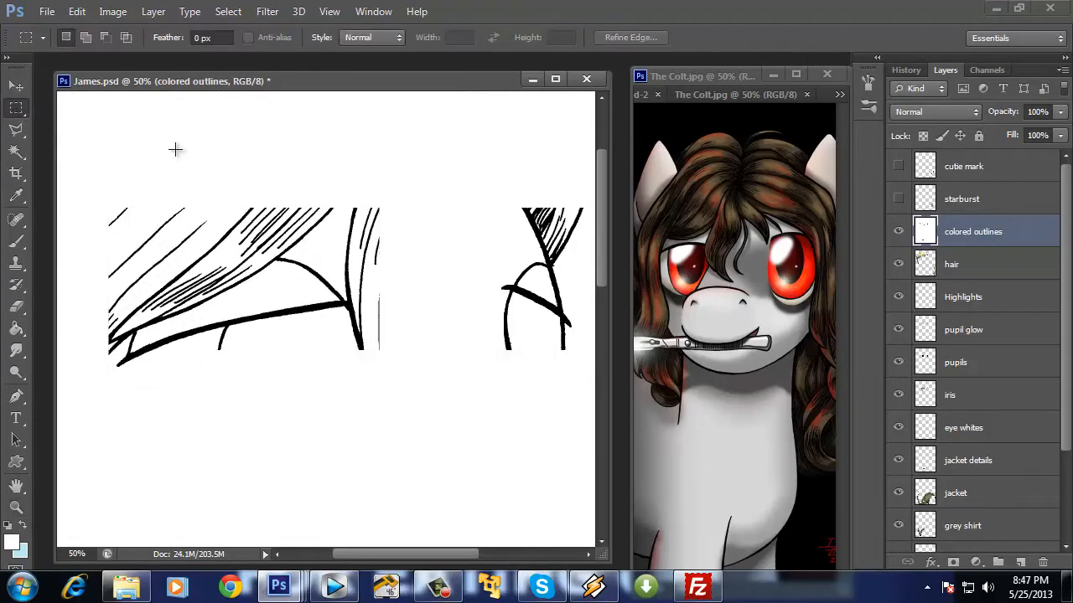
- Trace a polygonal lasso boundary around the nearer eye's eyelid, following the hair edge, the lid crease and the thick lash line
left_click(16, 129)
mouse_move(112, 372)
left_mouse_down()
mouse_move(129, 361)
mouse_move(131, 338)
left_mouse_up()
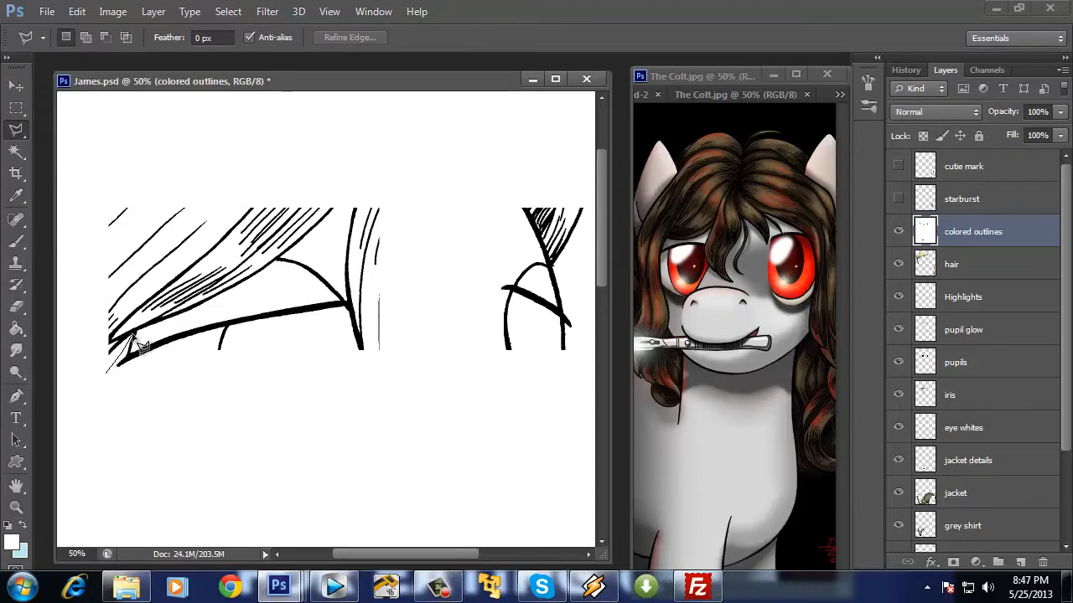
left_click_drag(132, 335, 139, 338)
left_click(222, 308)
left_click(274, 264)
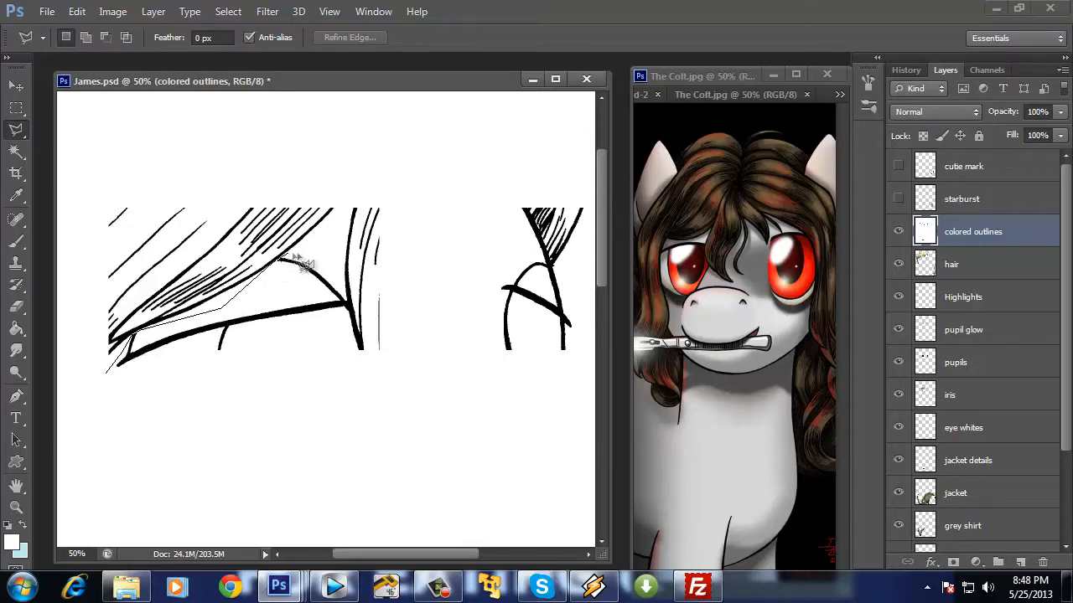
left_click(319, 250)
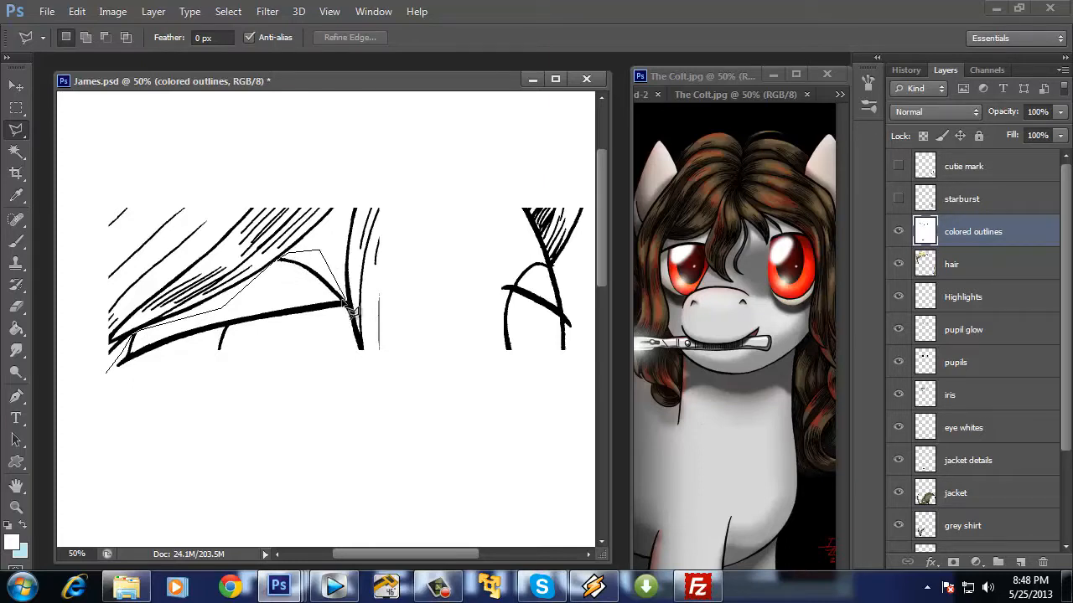
left_click(342, 300)
left_click(144, 340)
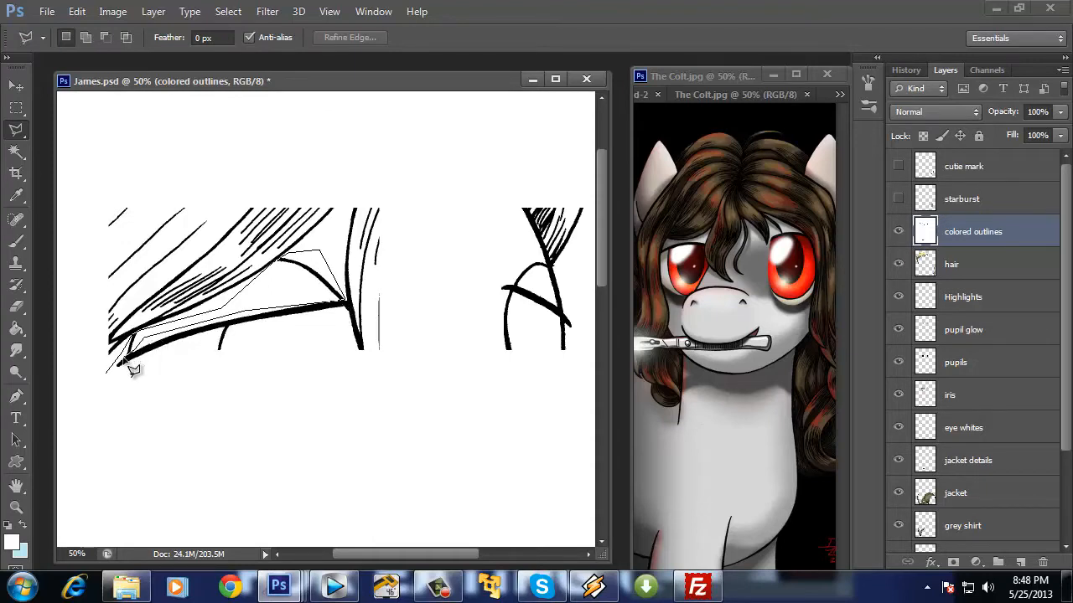
left_click(108, 375)
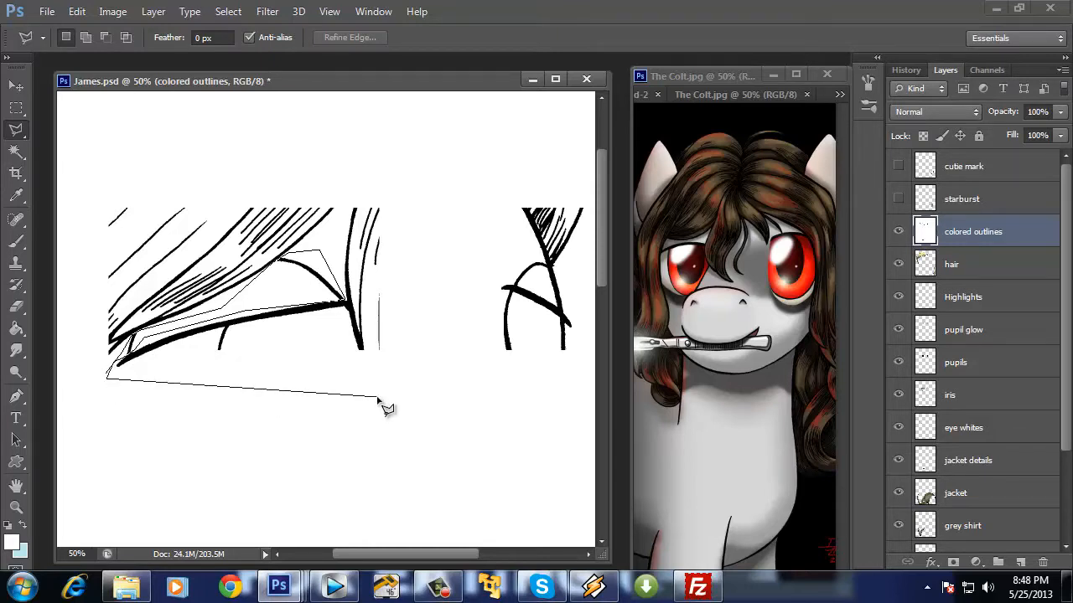
- Continue the lasso below both eyes, under the far eyelid and around the leftover hair strands, and close the selection
left_click(380, 396)
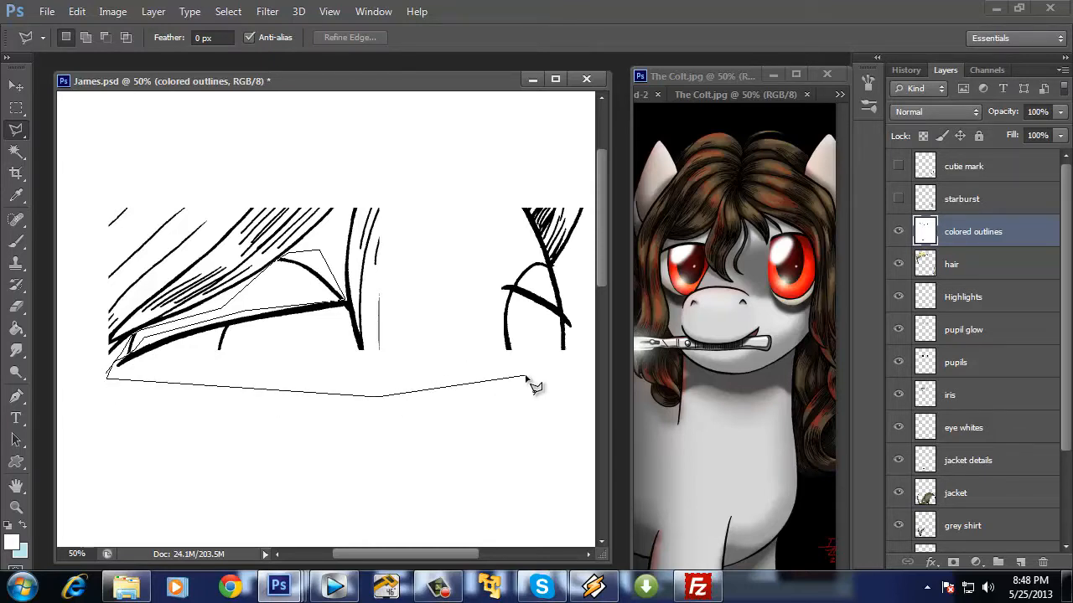
left_click(580, 369)
left_click(581, 318)
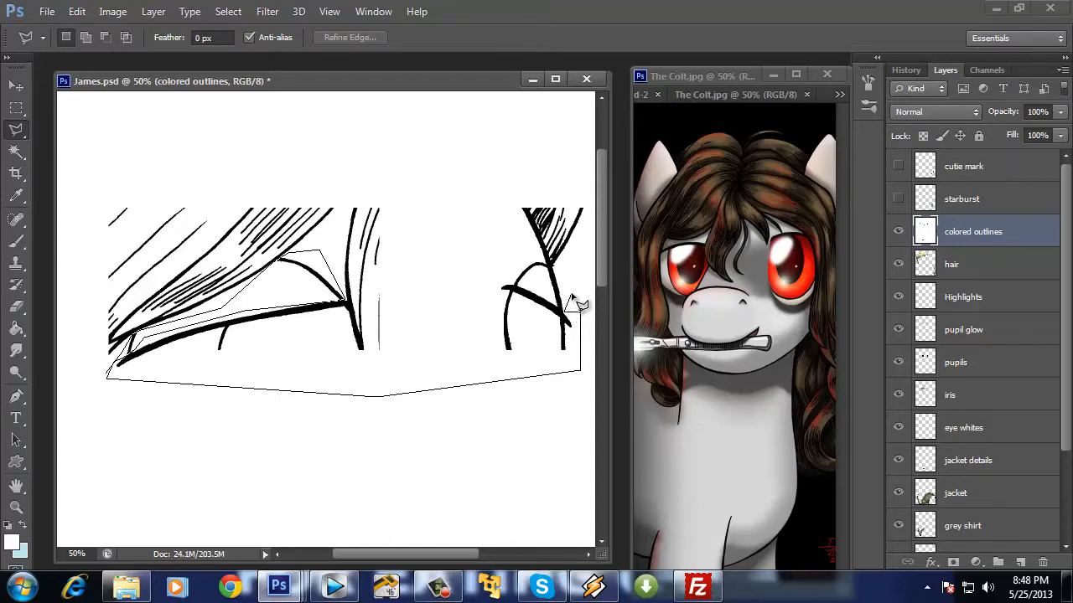
left_click(501, 299)
left_click(404, 261)
left_click(394, 182)
left_click(134, 171)
left_click(75, 178)
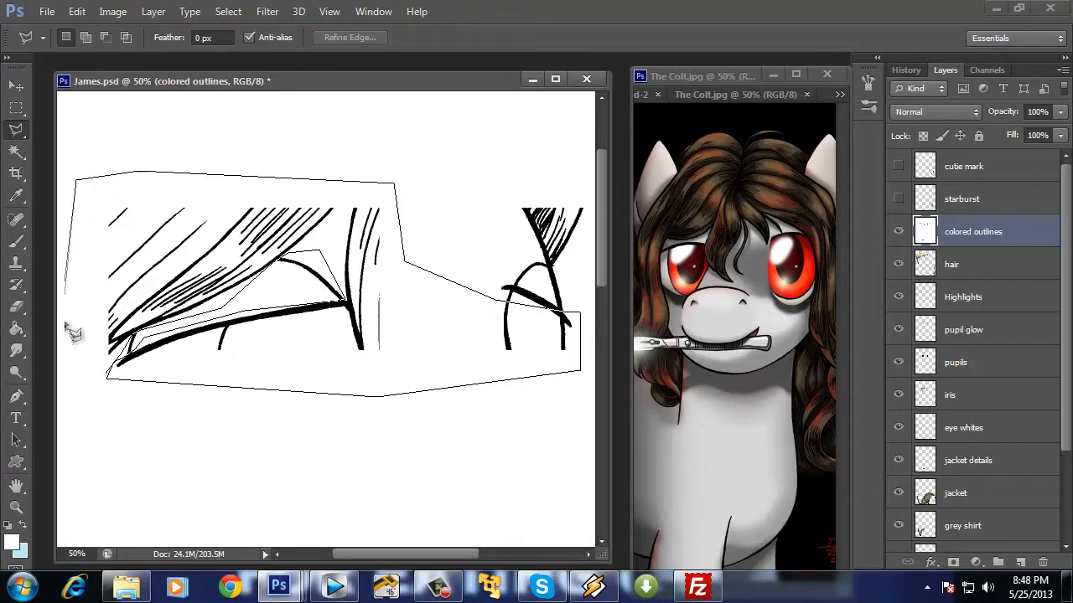
double_click(68, 388)
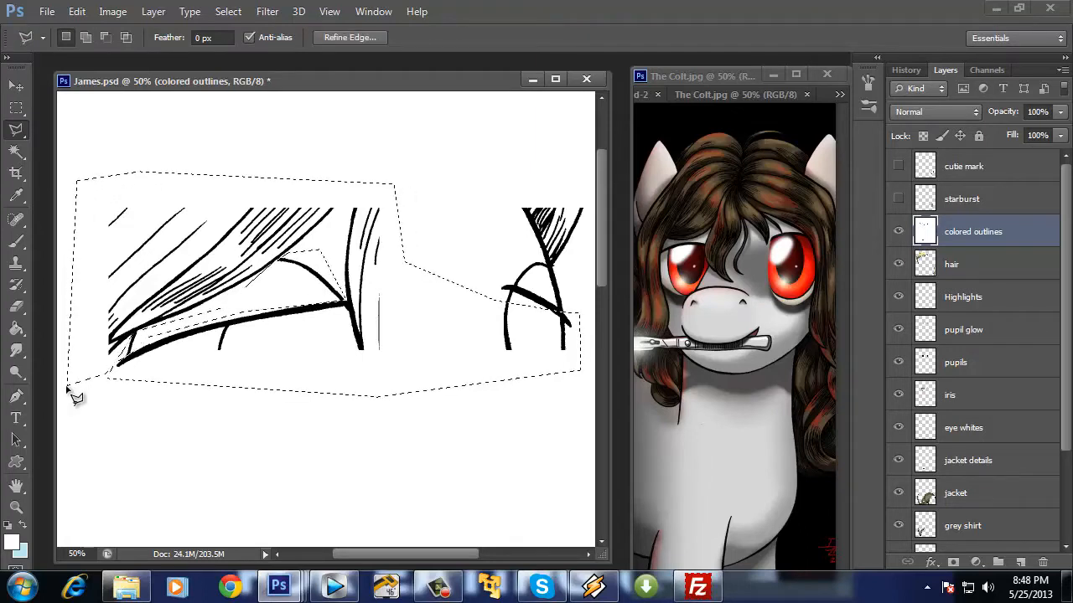
- Delete the selected hair and eye lines, then fill the selection with white, keeping only the eyelid outlines
key("Delete")
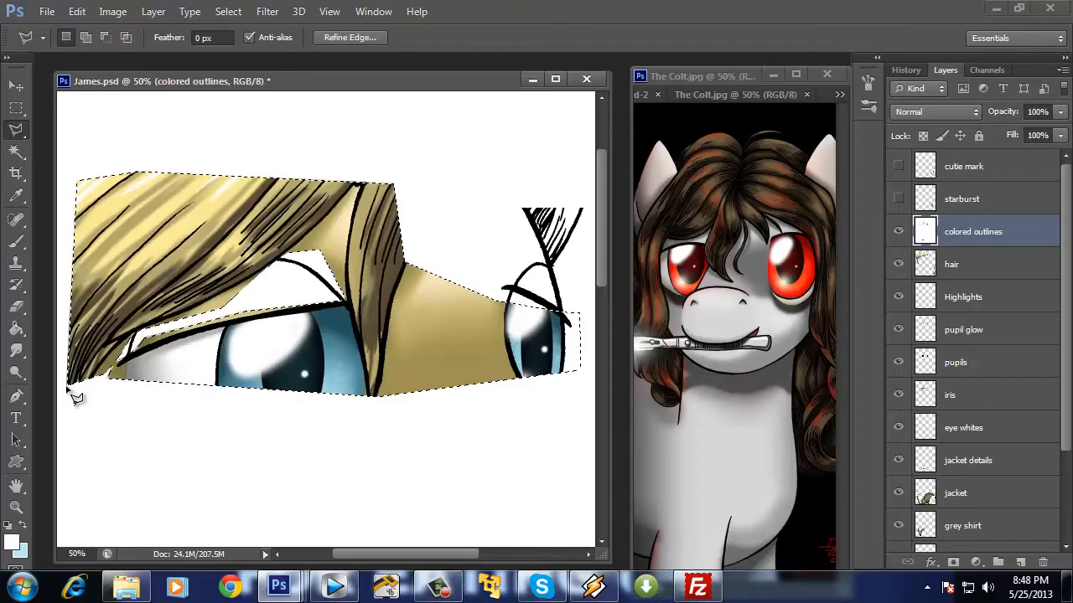
left_click(11, 542)
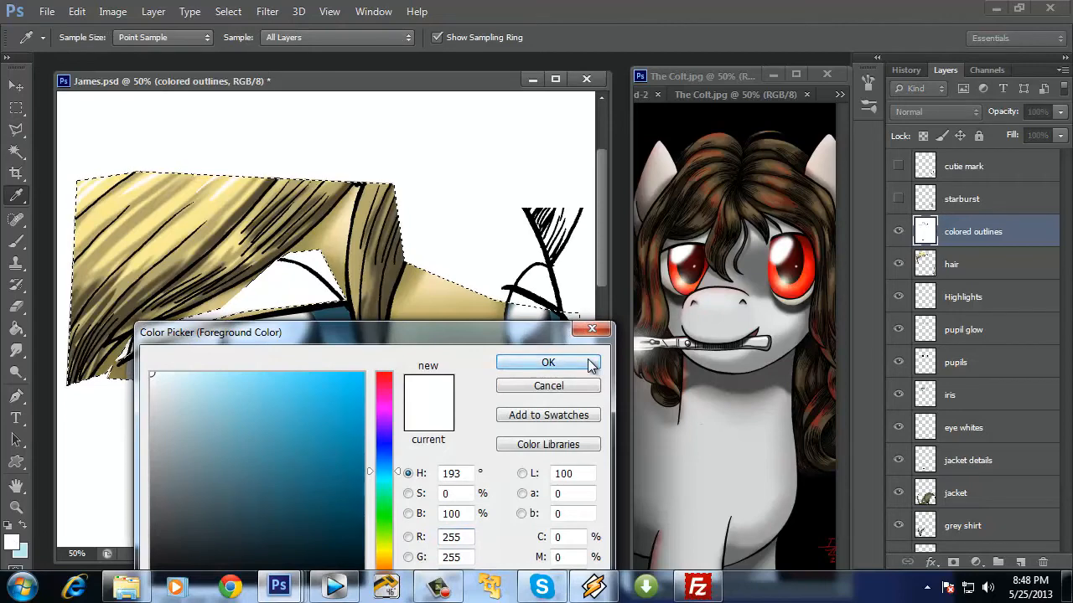
left_click(590, 366)
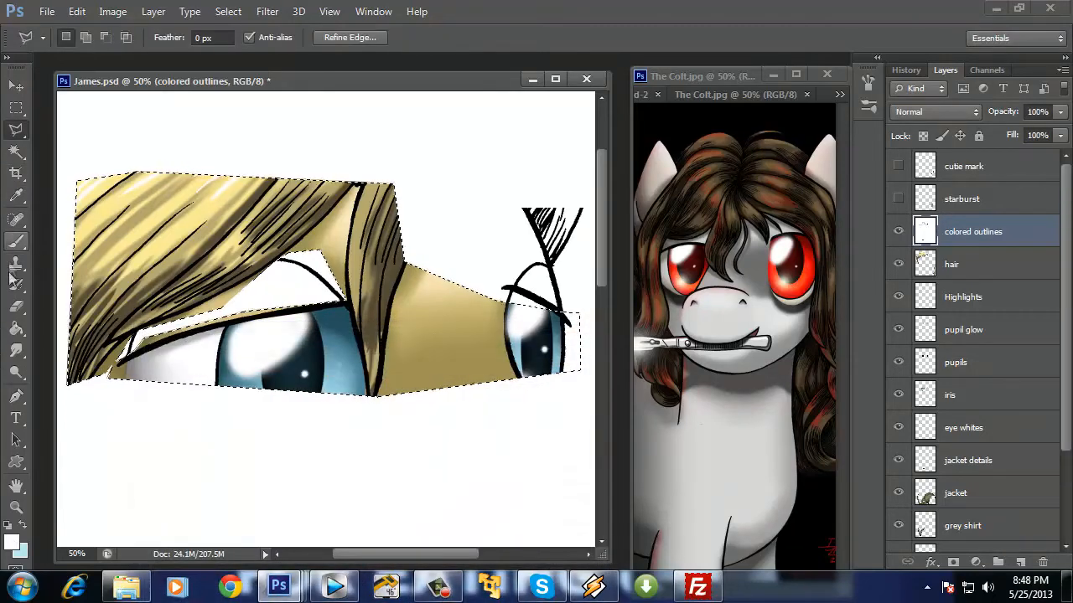
left_click(17, 330)
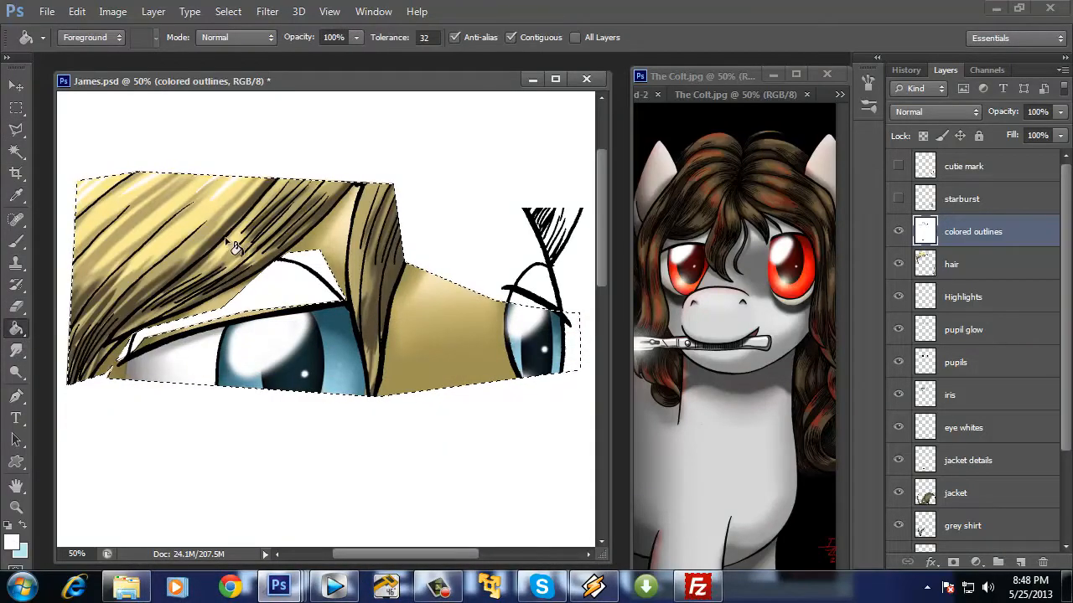
left_click(233, 245)
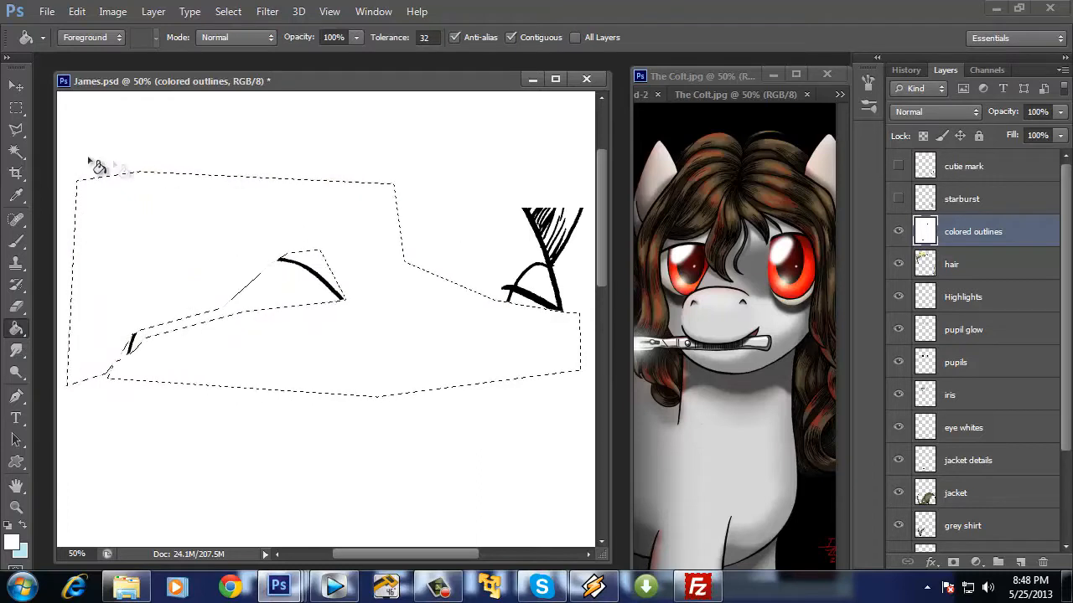
- Trace a polygonal lasso selection around the far eye's hair strands and thick lash line, leaving the curved eyelid crease outside
left_click(14, 130)
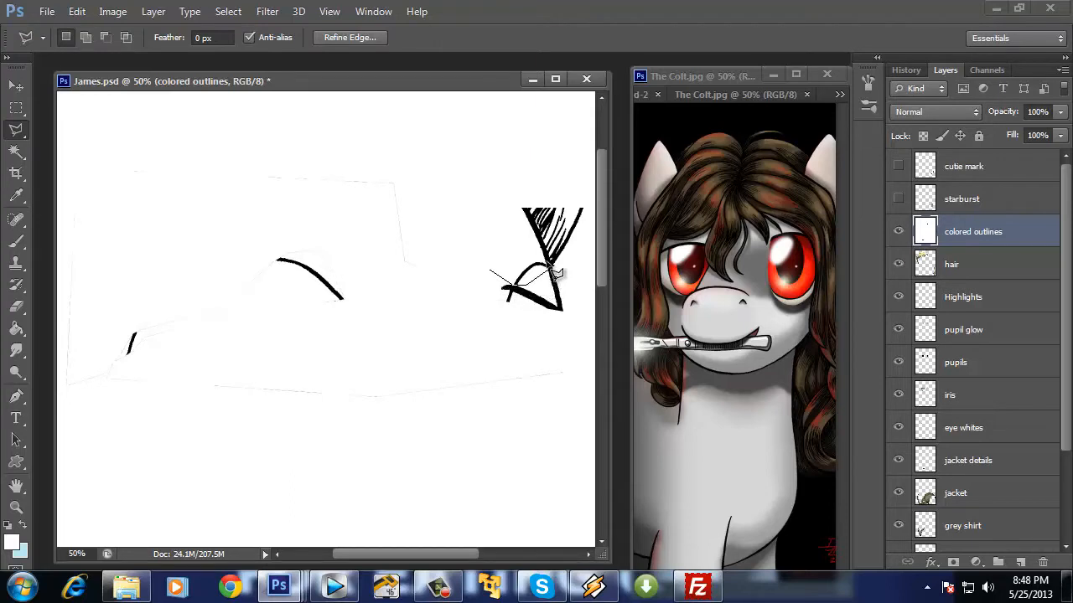
left_click(550, 266)
left_click(510, 210)
left_click(509, 189)
left_click(589, 179)
left_click(582, 336)
left_click(499, 355)
left_click(476, 287)
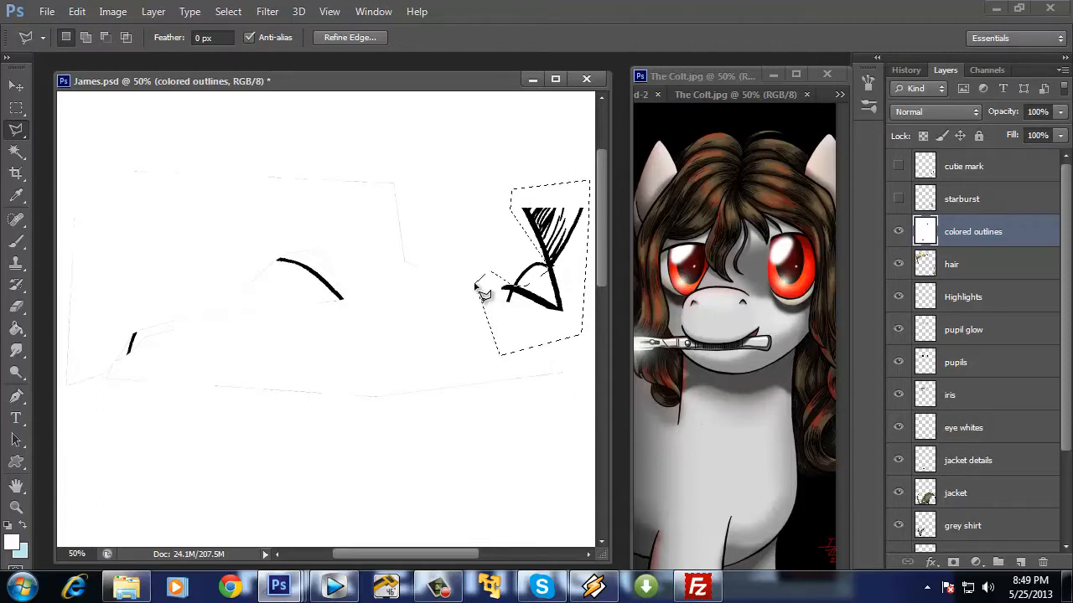
- Delete the selected hair and lash lines, fill the area with white, and clear the selection
key("Delete")
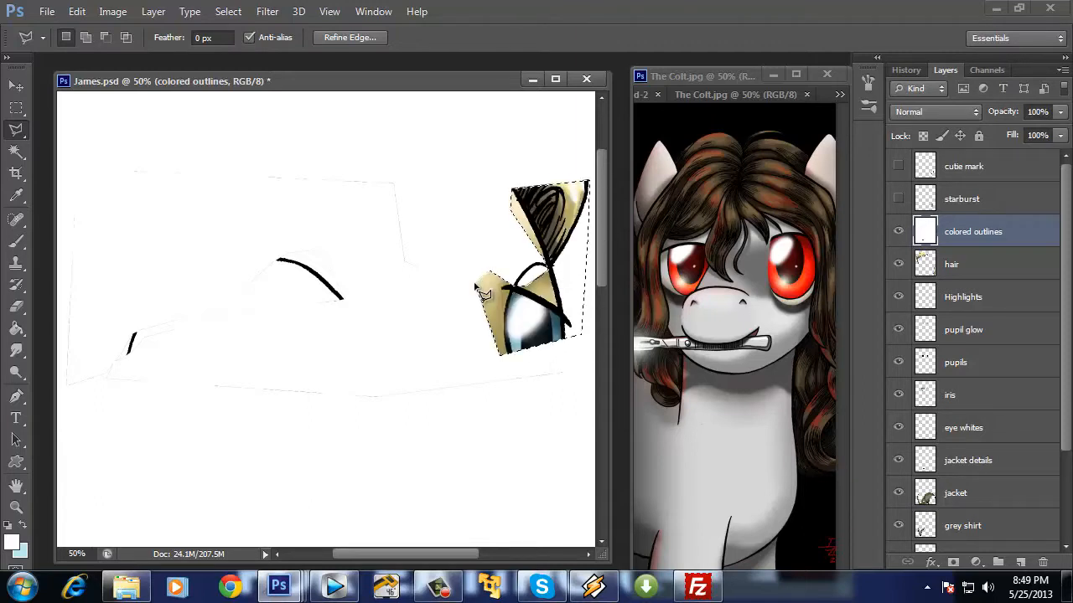
left_click(17, 329)
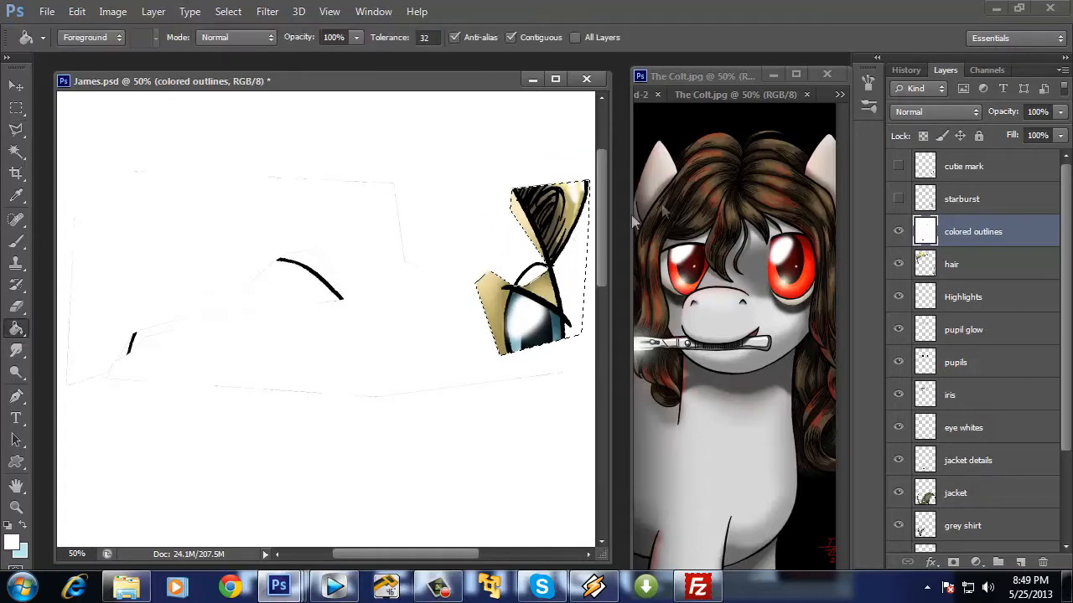
left_click(566, 214)
left_click(16, 108)
left_click(473, 244)
- Start a polygonal lasso boundary below the flag patch and trace it around the patch's near side and along its upper edge
left_click_drag(465, 482, 534, 108)
mouse_move(397, 533)
left_mouse_down()
mouse_move(378, 366)
mouse_move(383, 216)
left_mouse_up()
left_click_drag(389, 379, 455, 293)
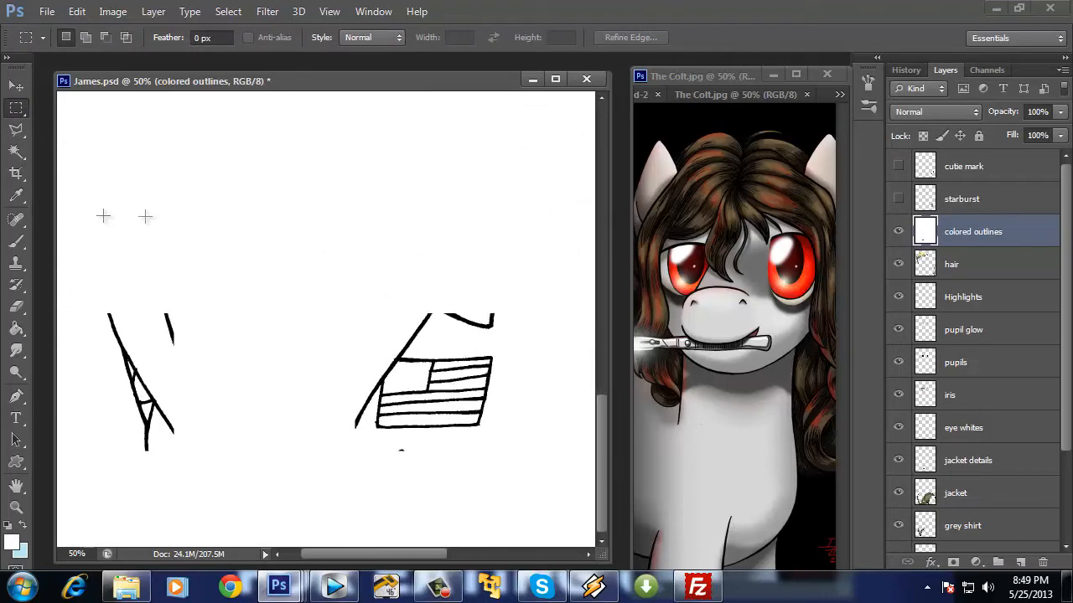
left_click(16, 130)
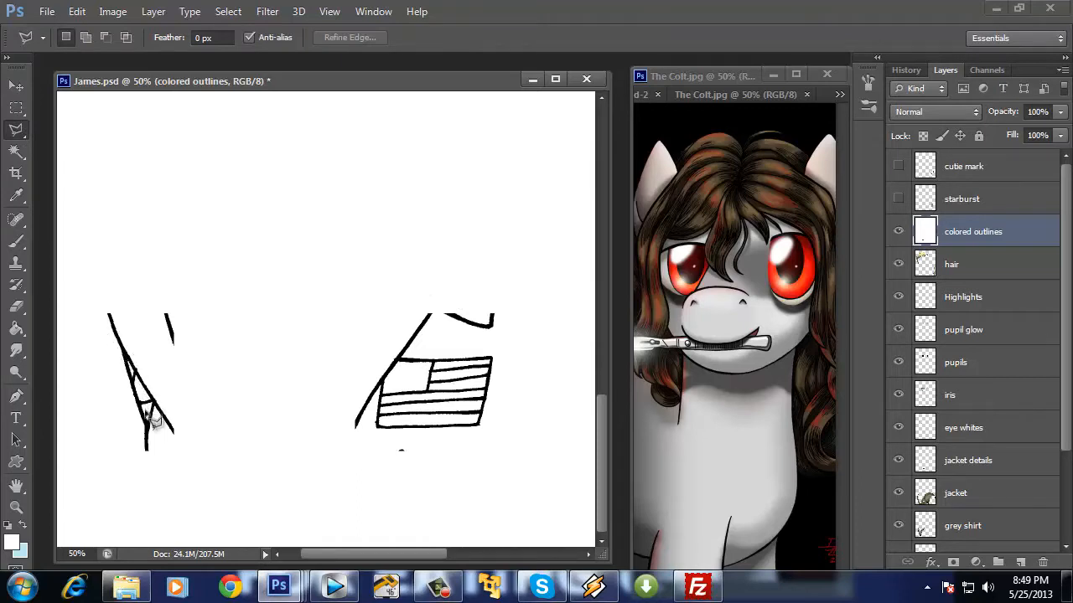
left_click(386, 473)
left_click(474, 441)
left_click(370, 441)
left_click(367, 425)
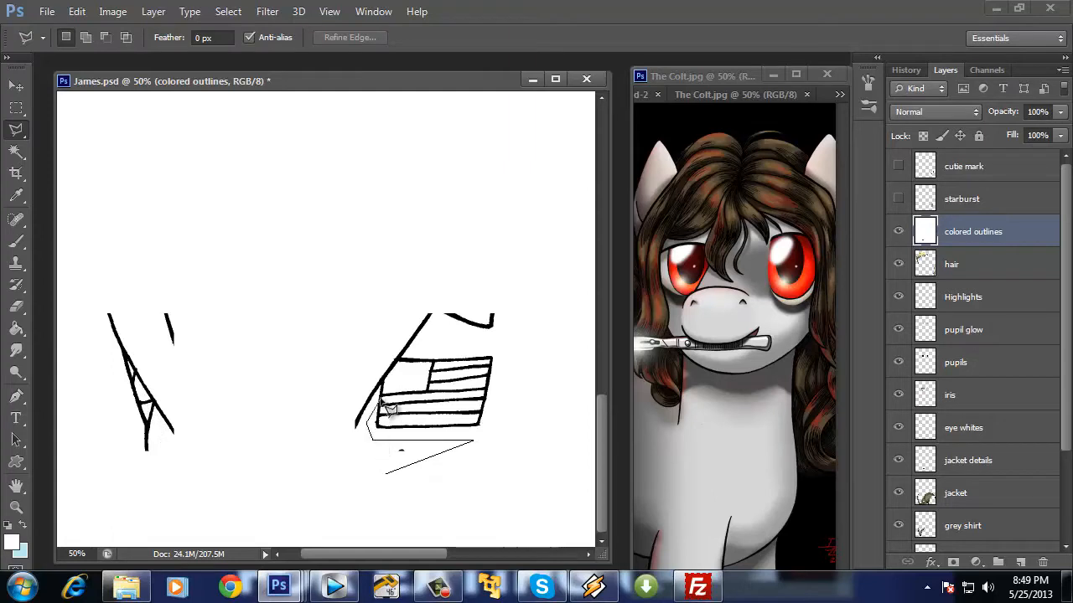
left_click(400, 359)
left_click(528, 343)
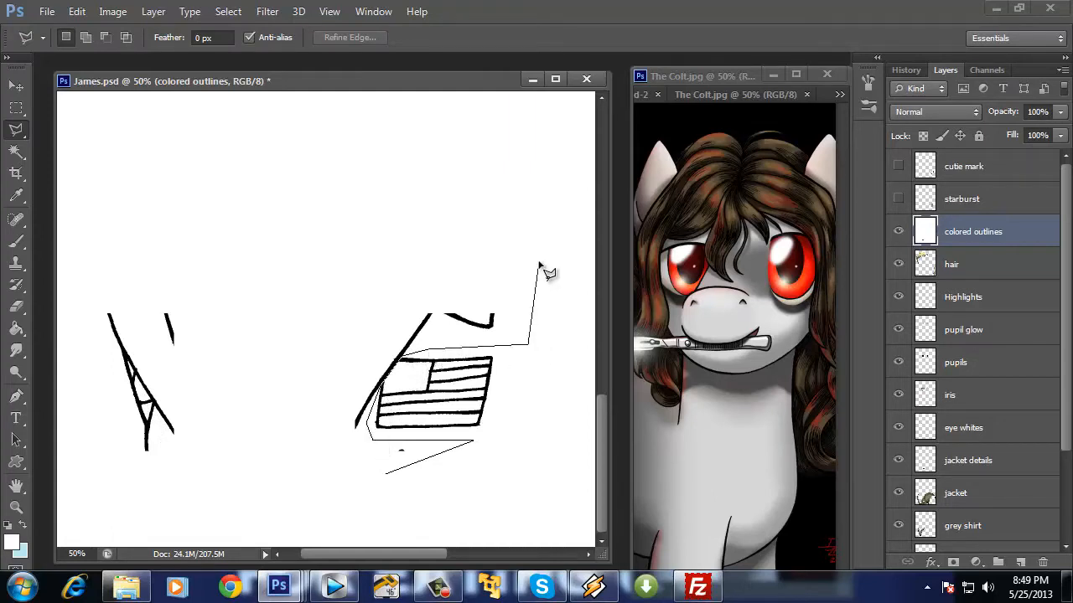
- Continue the lasso over the jacket collar lines, down past the small far-side patch lines, and close the selection
left_click(538, 262)
left_click(144, 209)
left_click(90, 289)
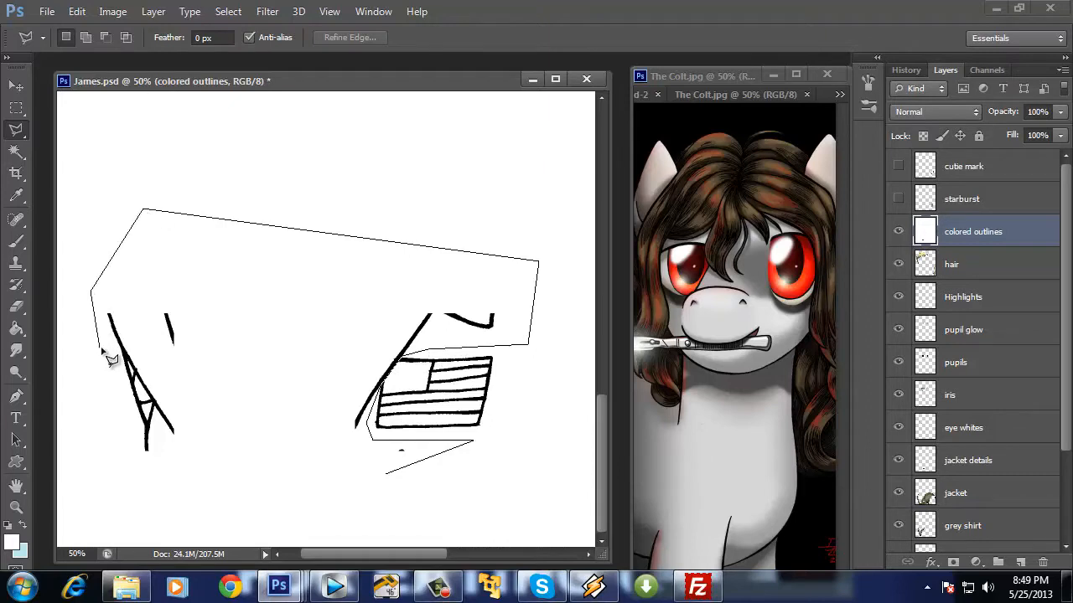
left_click(103, 349)
left_click(161, 452)
double_click(269, 486)
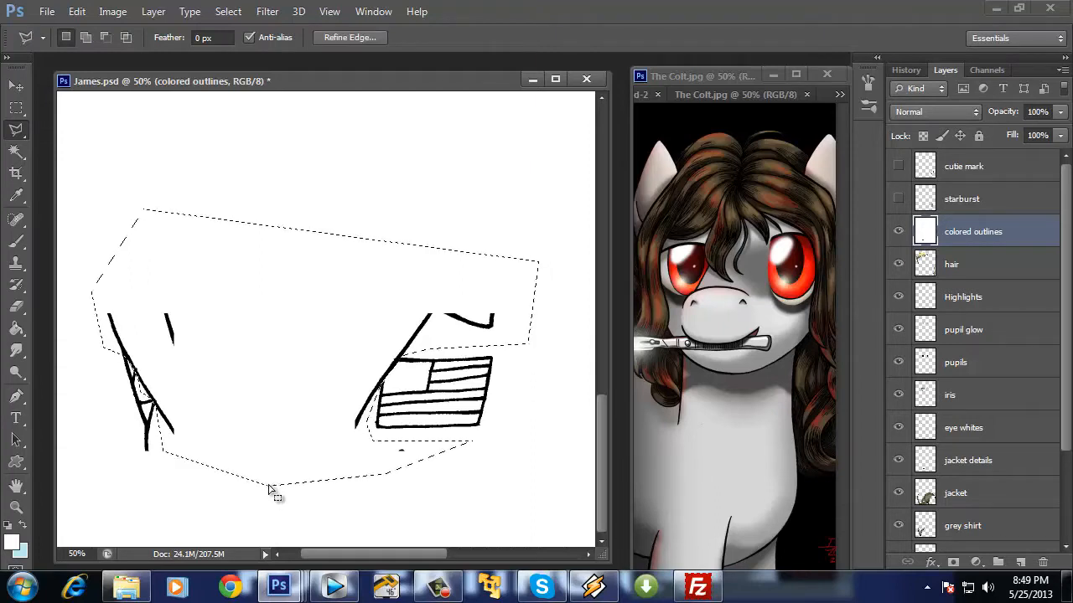
- Delete the selected jacket lines and fill the selection with white, keeping the flag patch outlines
key("Delete")
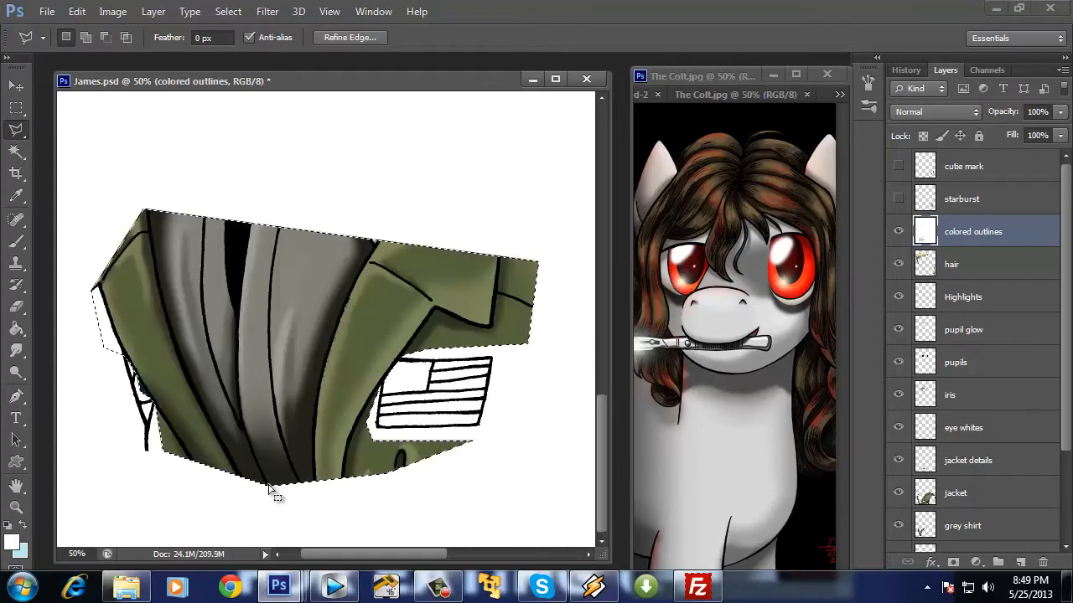
left_click(16, 328)
left_click(315, 289)
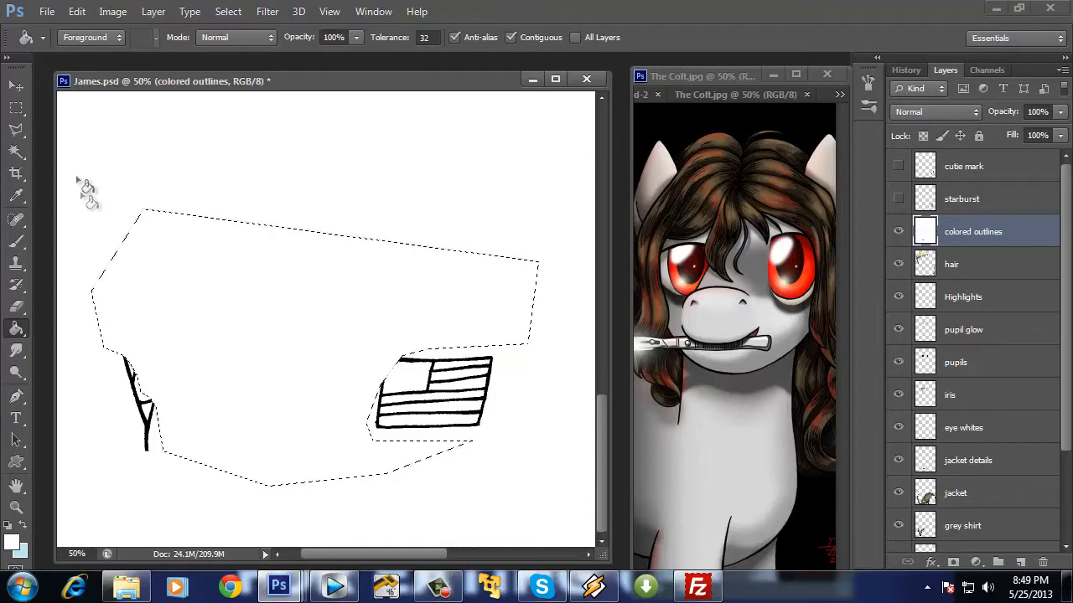
left_click(16, 130)
left_click(255, 140)
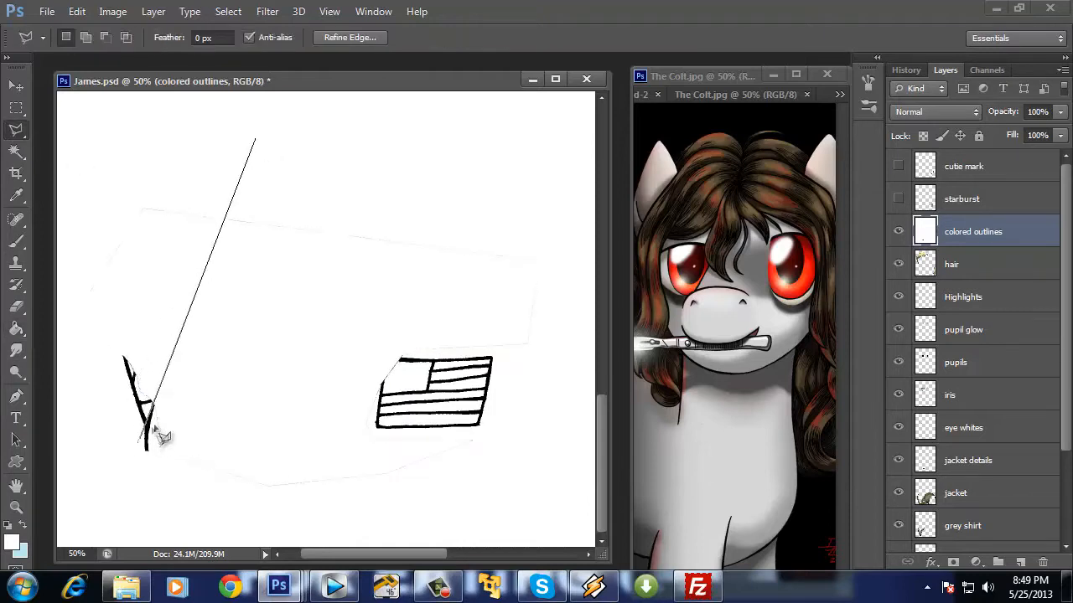
double_click(212, 323)
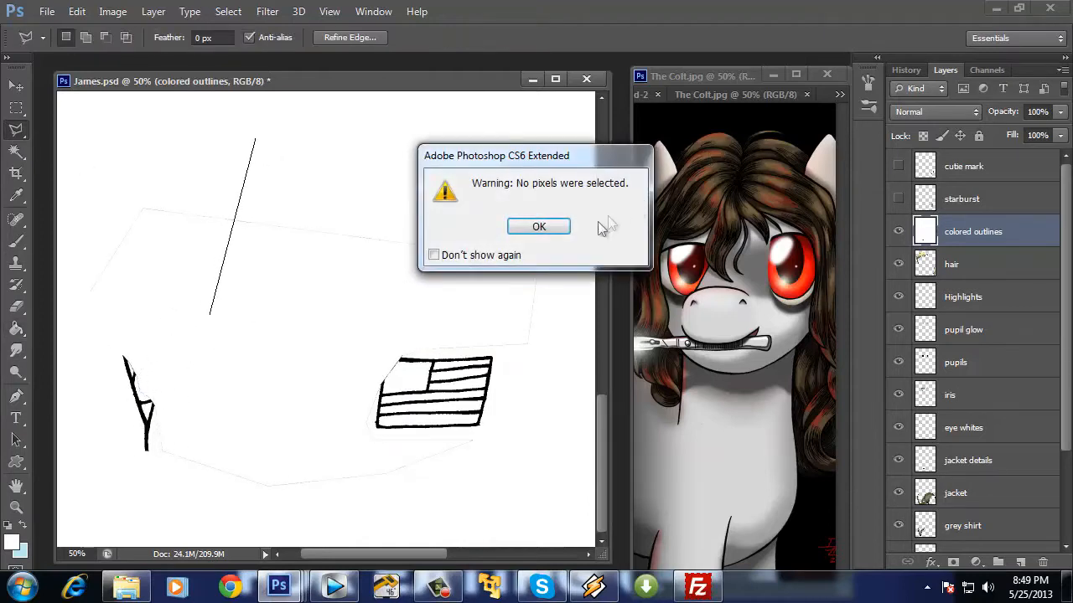
left_click(538, 226)
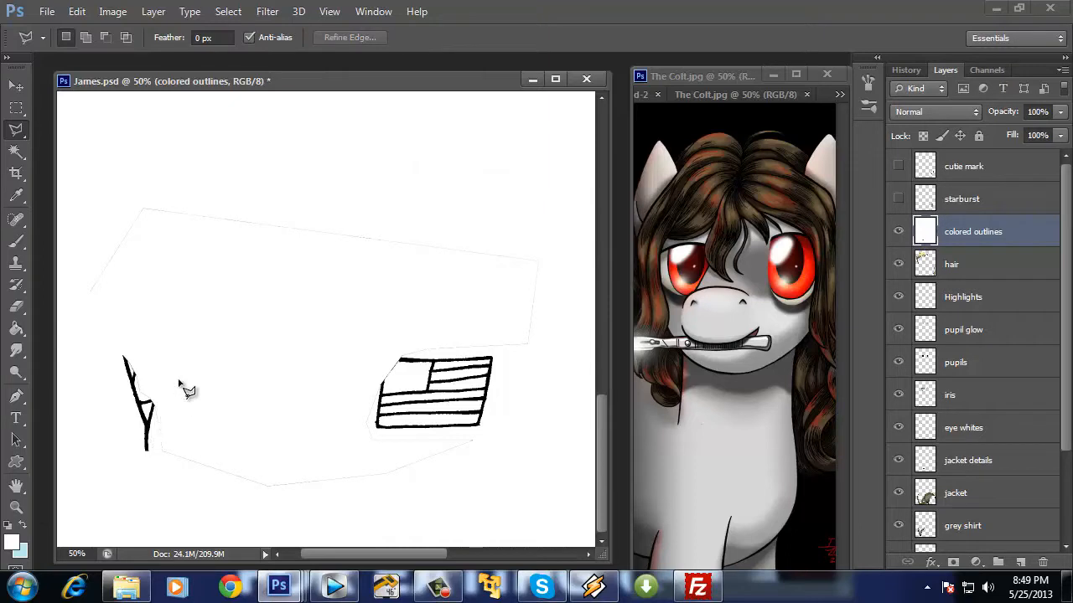
- Trace a closed polygonal lasso around the leftover jacket lines beside the small far-side patch
left_click(173, 393)
left_click(141, 368)
left_click(140, 323)
left_click(110, 341)
left_click(97, 447)
double_click(179, 500)
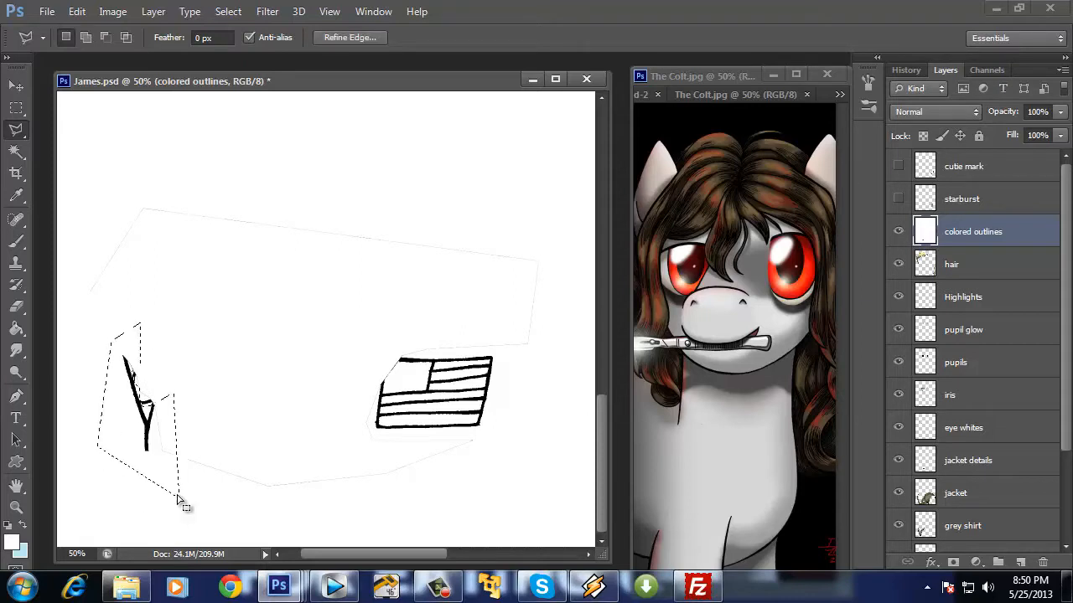
- Delete the selected far-side jacket lines, fill the area with white, and clear the selection
key("Delete")
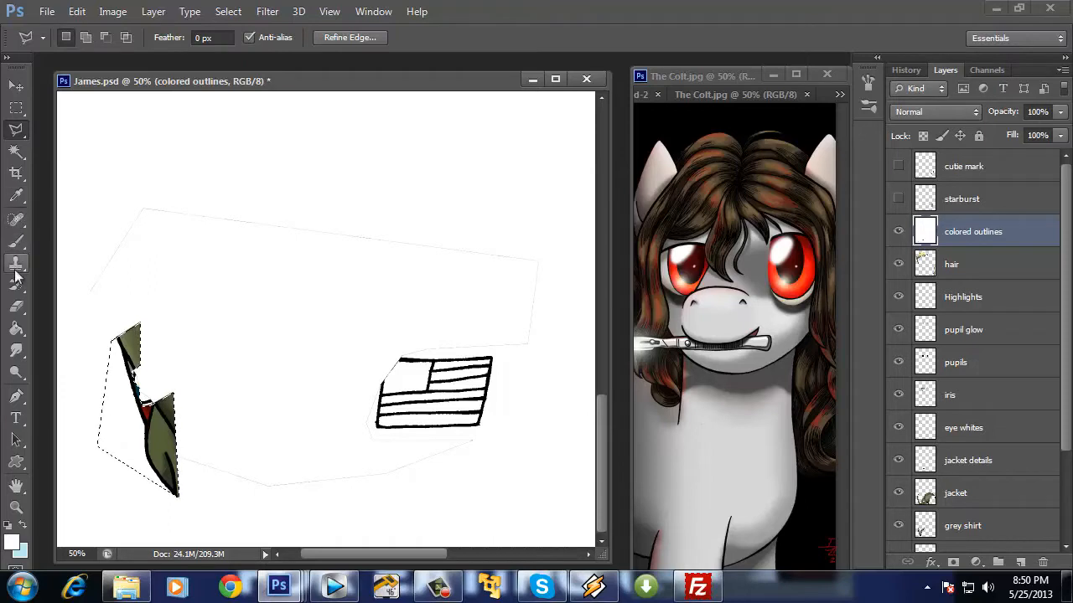
left_click(16, 330)
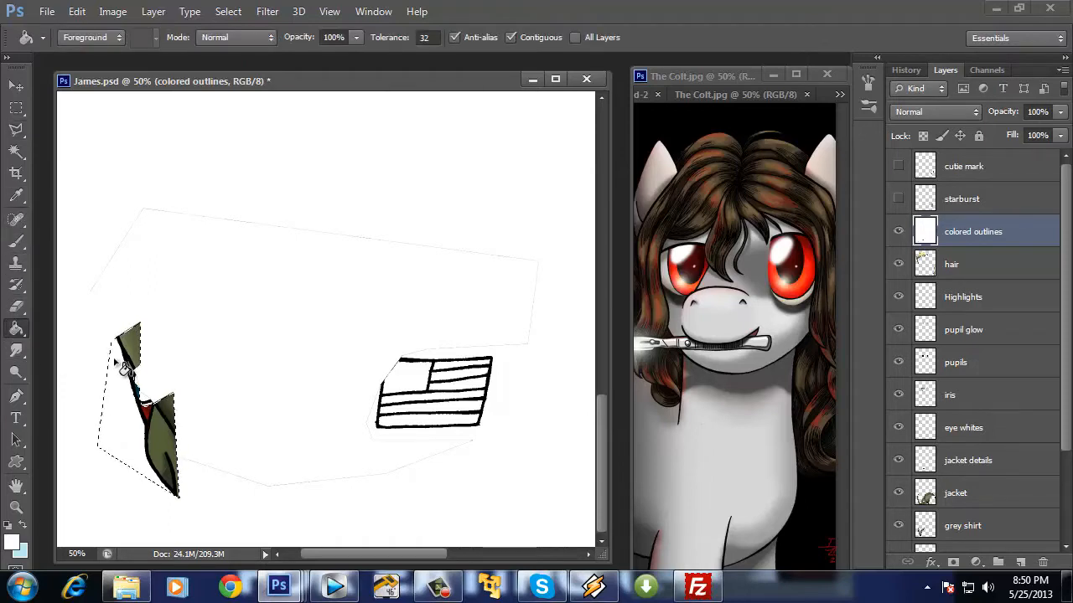
left_click(116, 366)
left_click(16, 107)
left_click(321, 189)
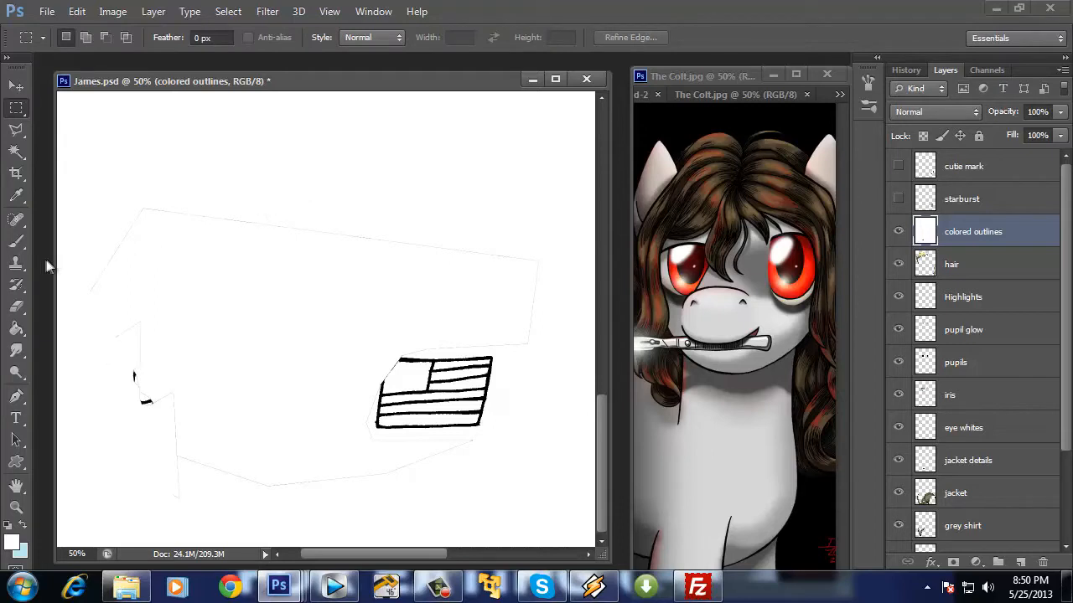
- Paint out the diagonal line at the flag patch's corner with the 24 px white brush and save the drawing
left_click(16, 305)
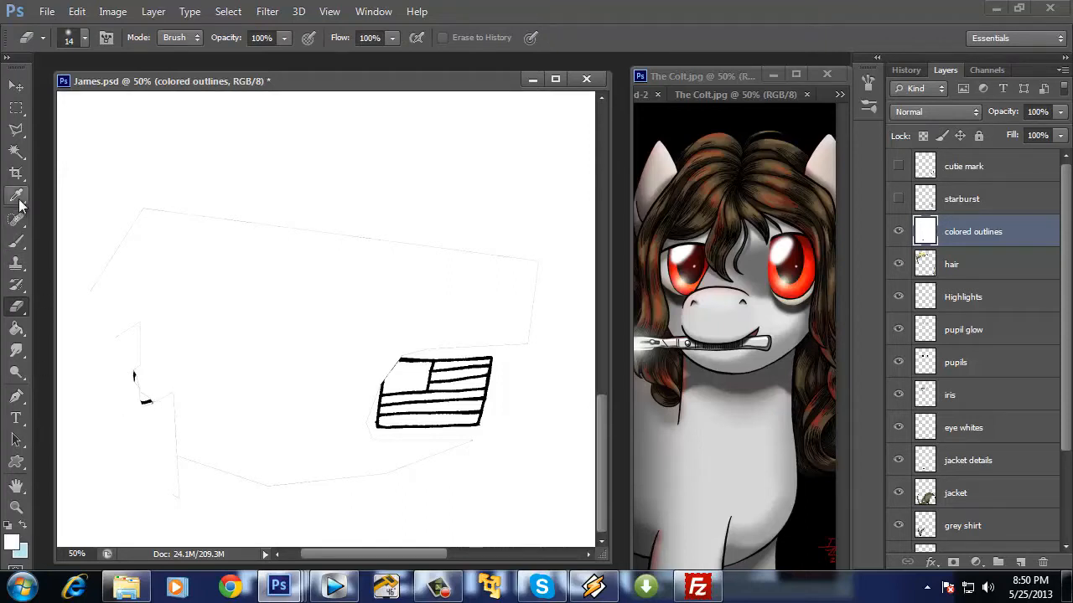
left_click(16, 243)
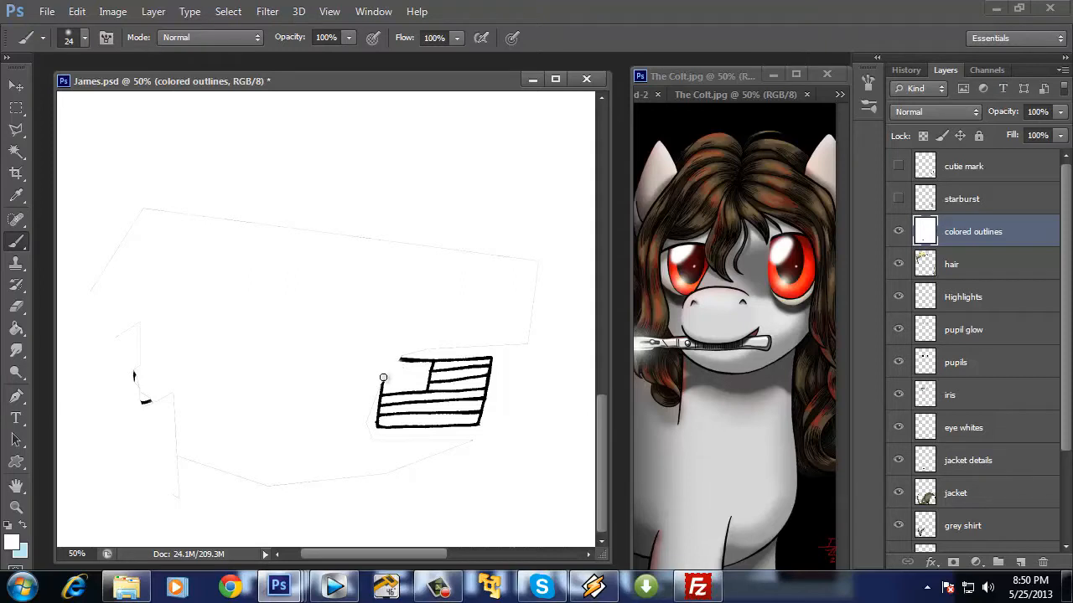
left_click(16, 507)
left_click(369, 267, "alt")
left_click(369, 267, "alt")
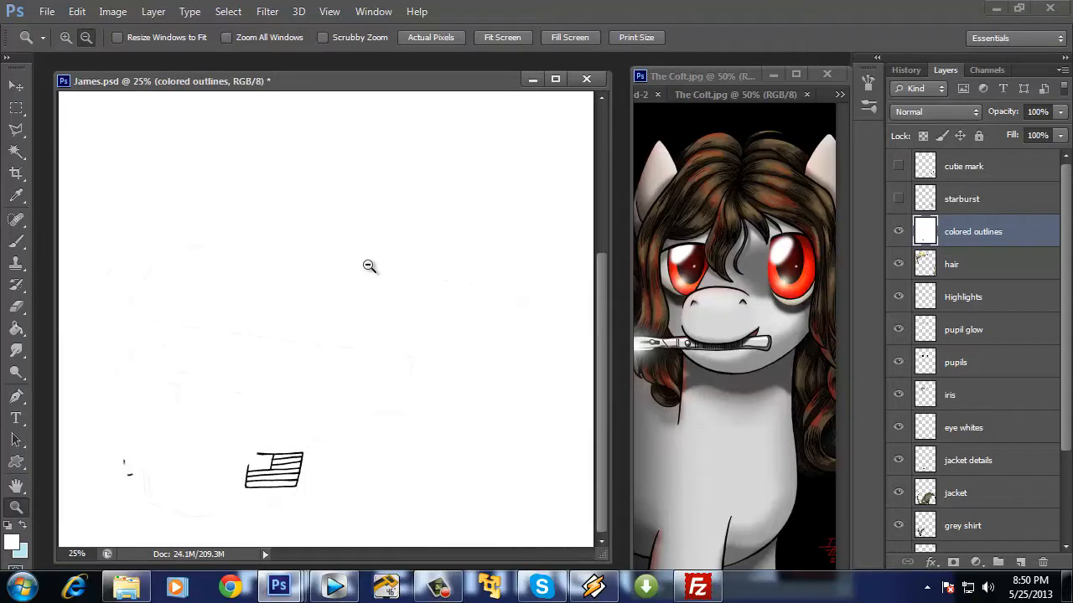
left_click(369, 266, "alt")
left_click(368, 264, "alt")
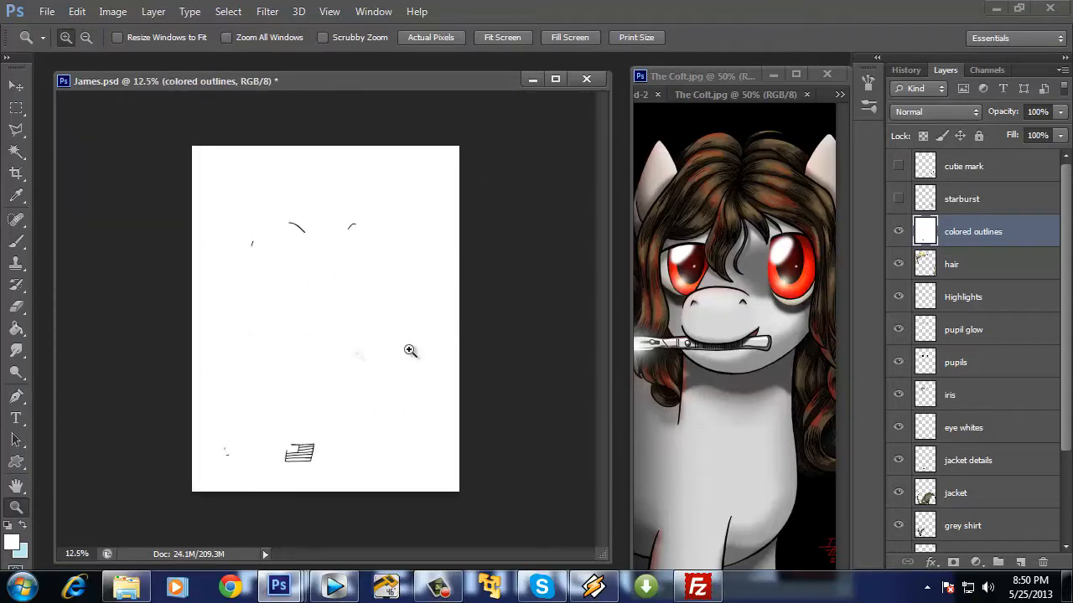
key("ctrl+s")
- Add a layer mask to the "colored outlines" layer and paste a copy of the layer's line art into the mask
left_click(953, 564)
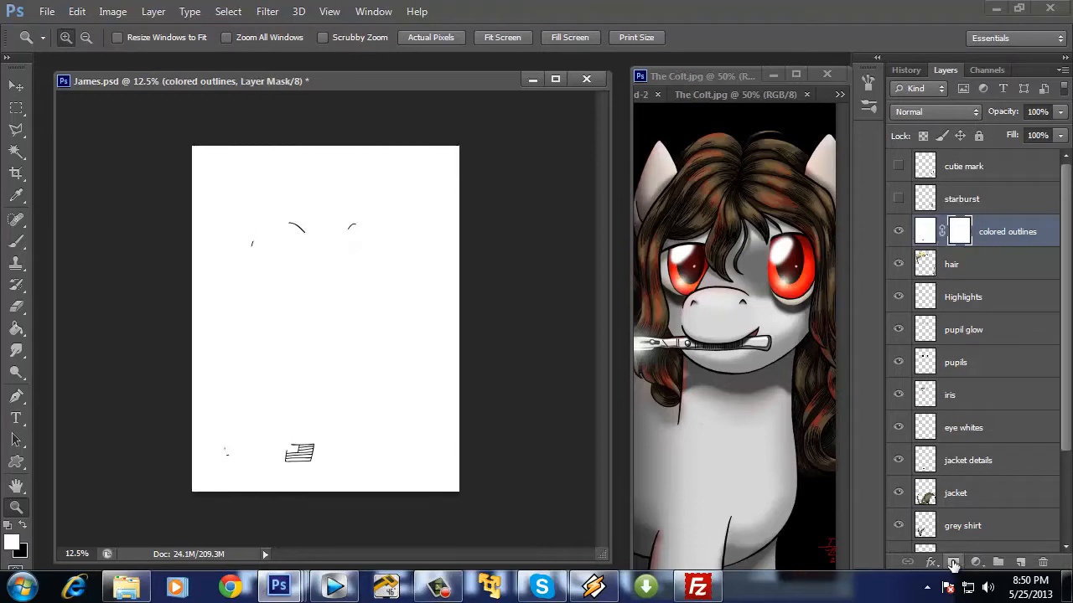
left_click(962, 235, "alt")
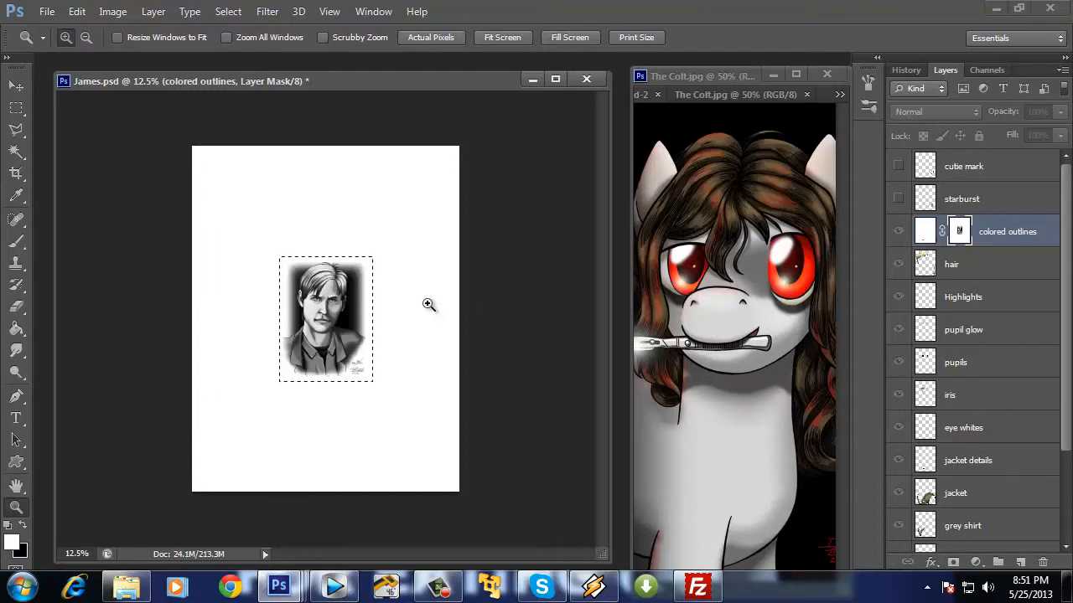
left_click(927, 234)
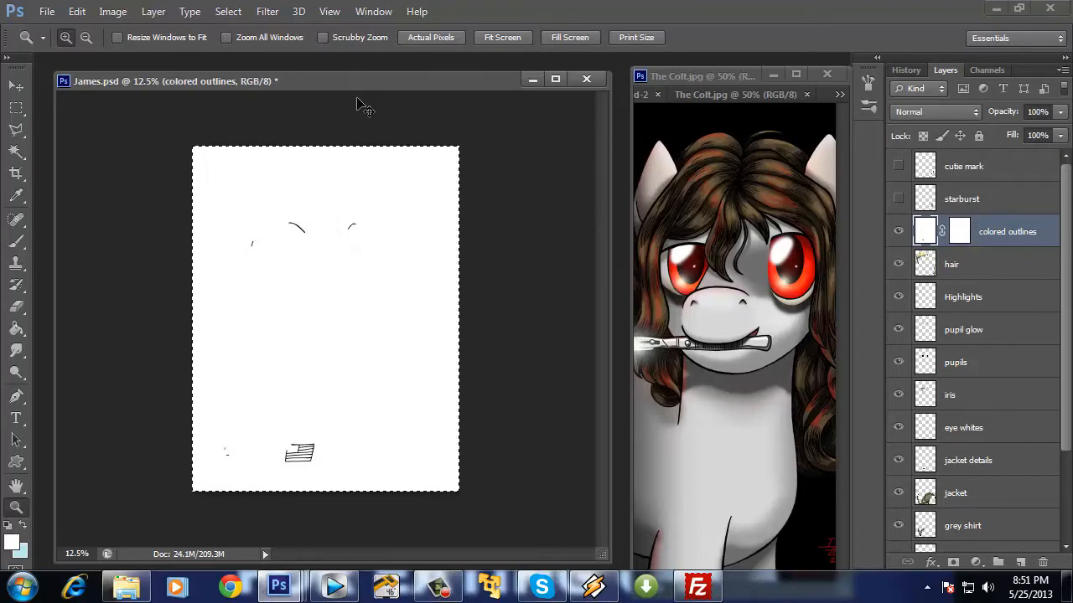
left_click(960, 233)
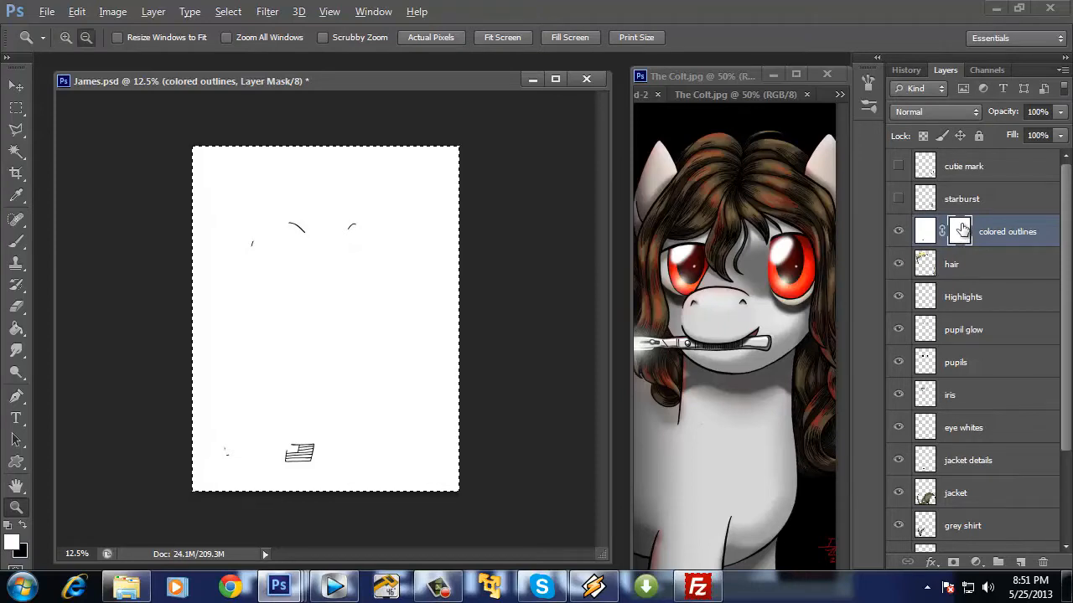
left_click(962, 231, "alt")
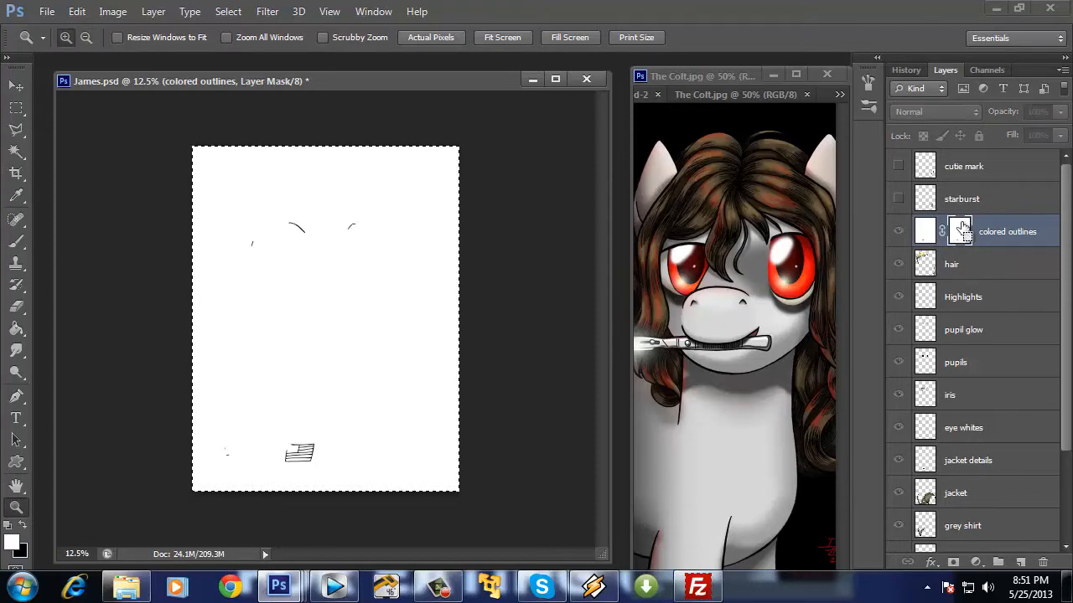
- Clear the artwork from the "colored outlines" layer and fill the layer with blue (H 193, S 70%, B 71%)
left_click(929, 235)
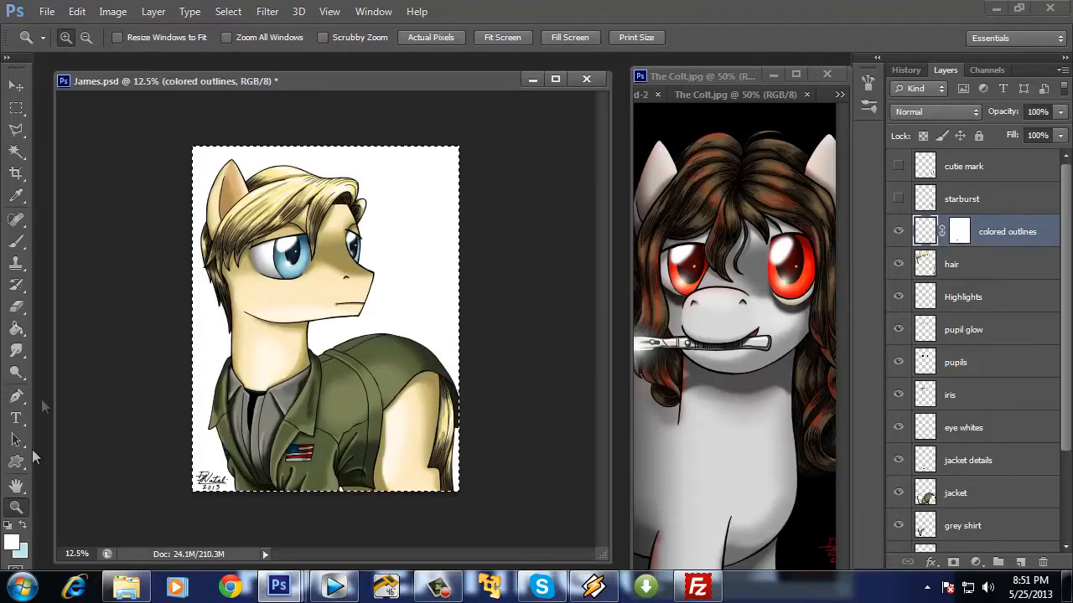
left_click(12, 542)
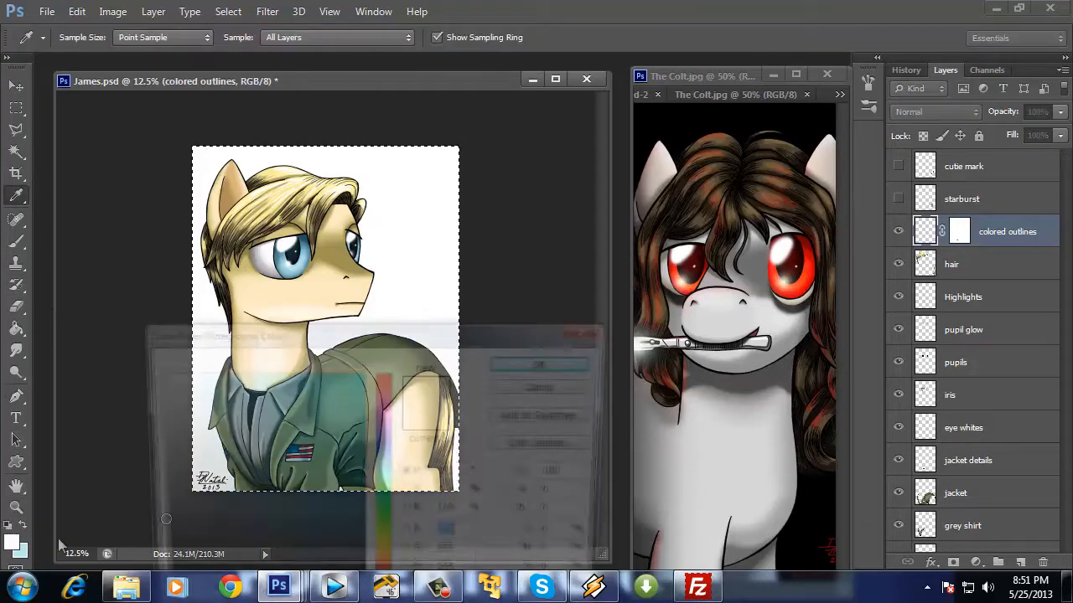
left_click(299, 434)
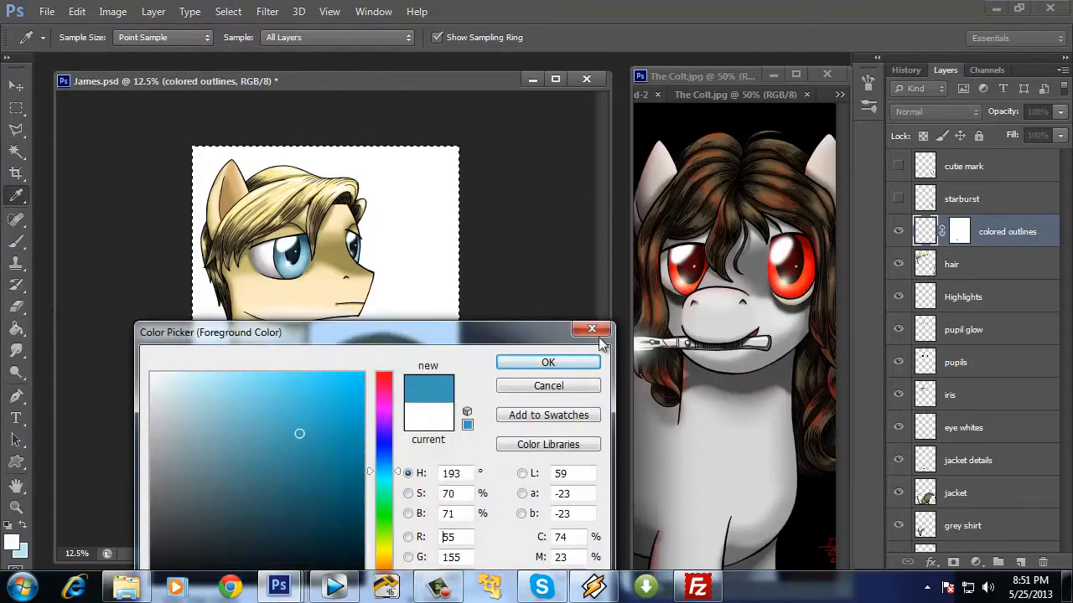
left_click(548, 362)
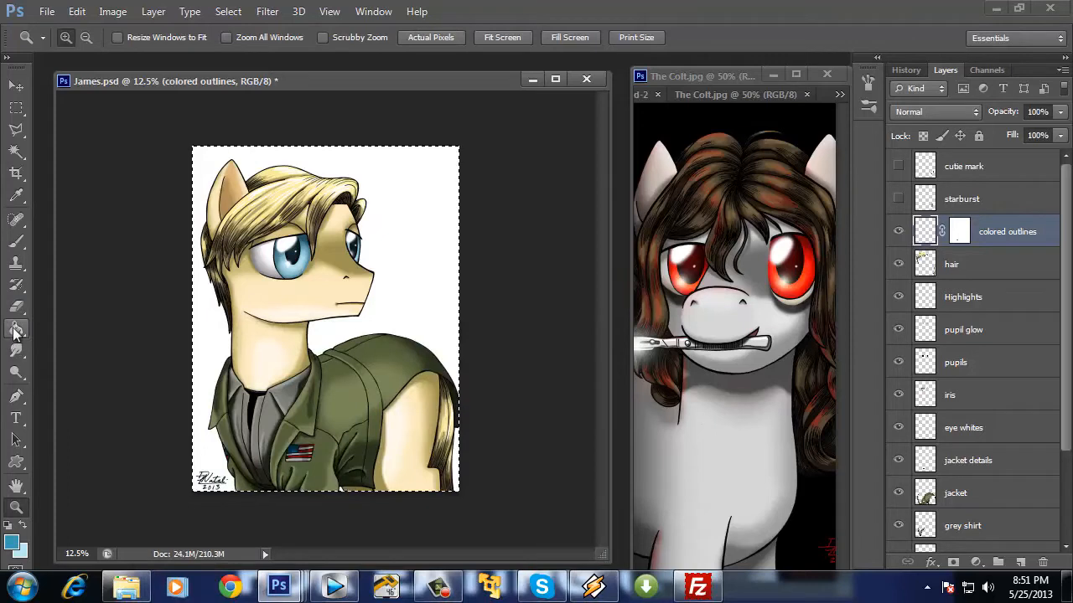
left_click(15, 330)
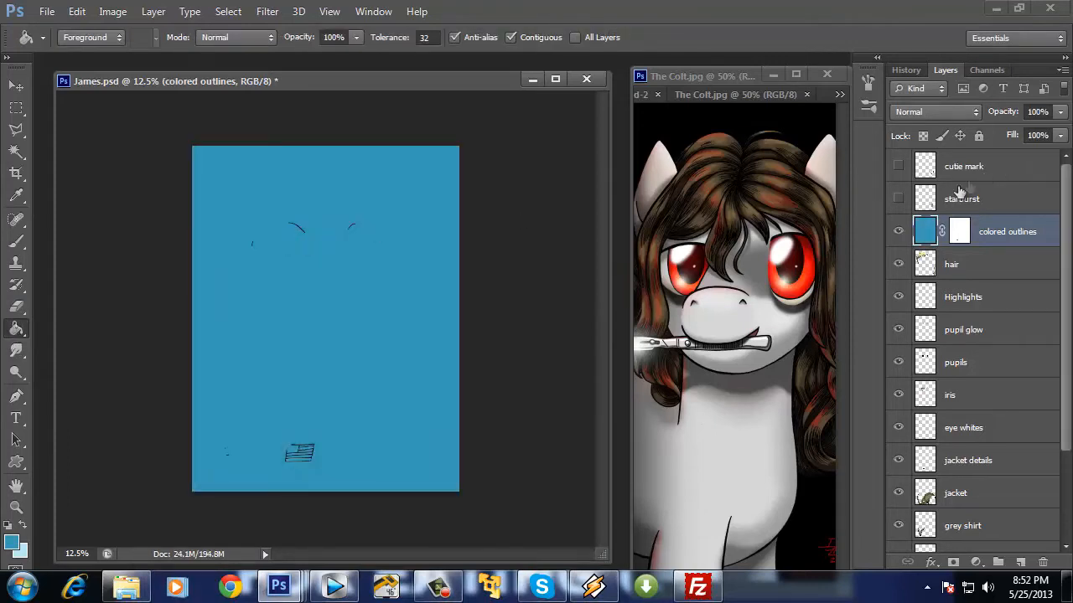
- Invert the layer mask of the "colored outlines" layer, make the layer's color fill active again, and save the drawing
left_click(960, 235)
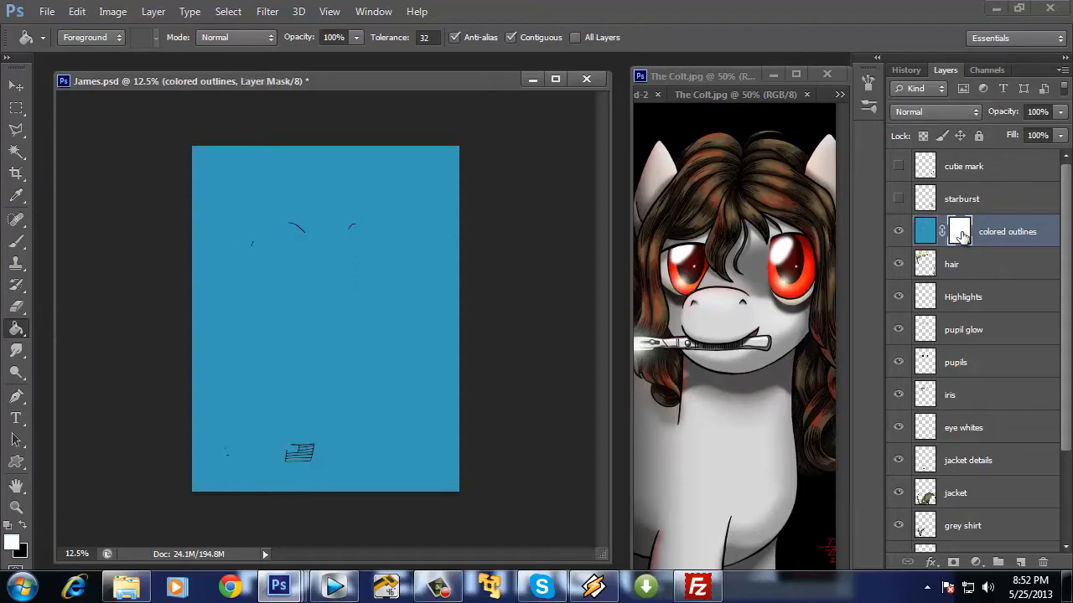
left_click(960, 233, "alt")
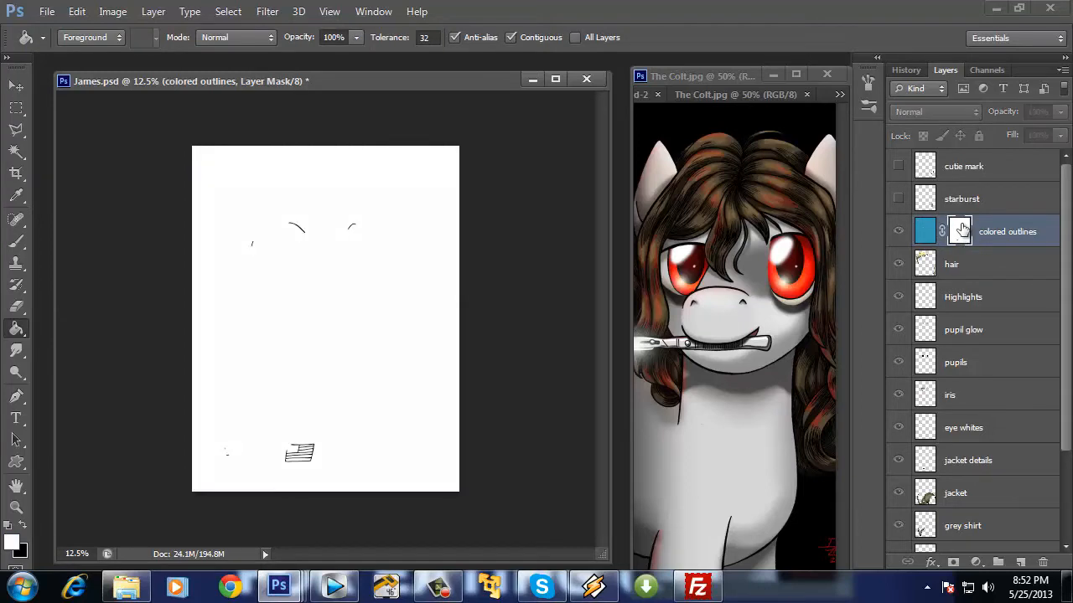
left_click(114, 13)
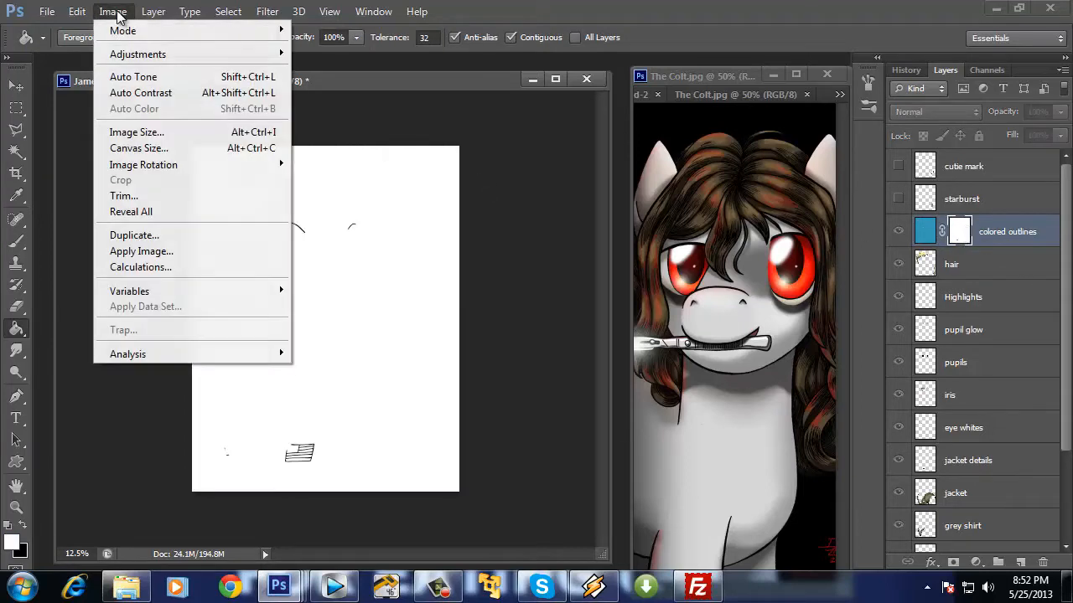
mouse_move(146, 65)
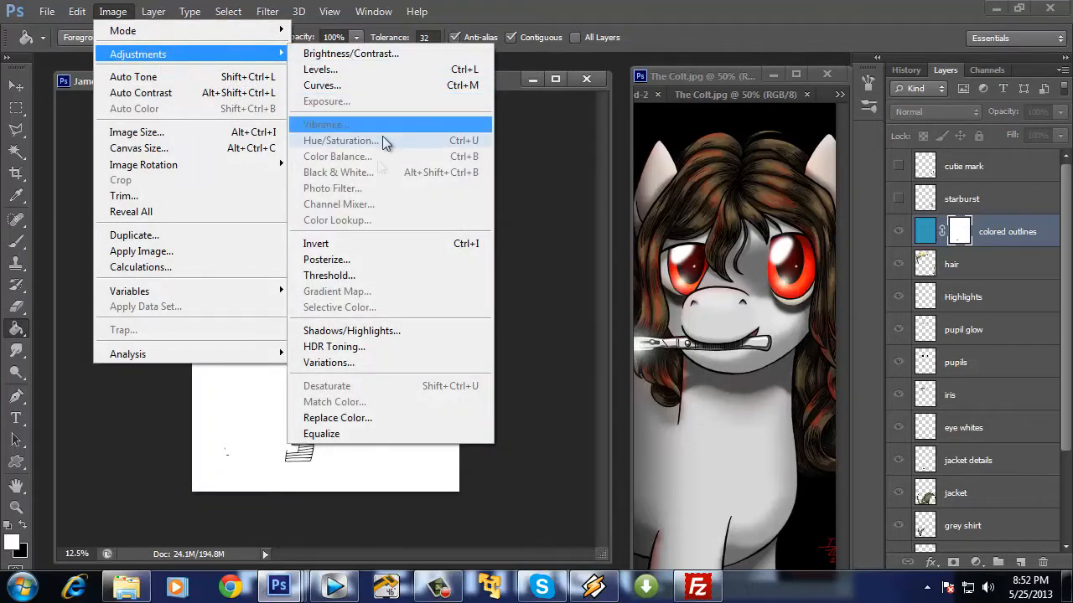
left_click(358, 243)
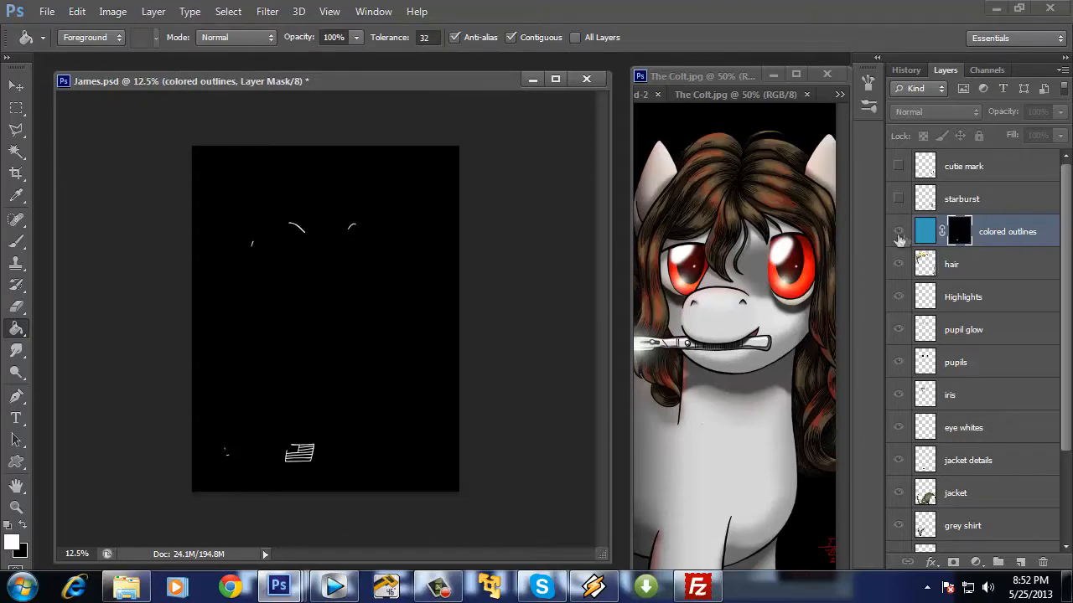
left_click(924, 232)
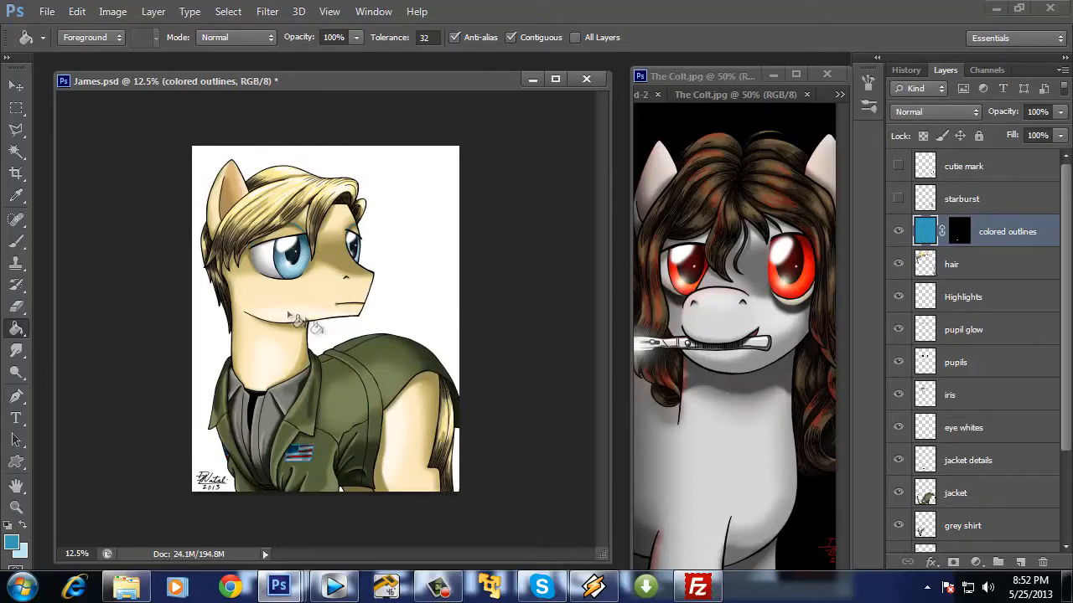
key("ctrl+s")
- Switch to Winamp and remove all tracks from the playlist
left_click(488, 587)
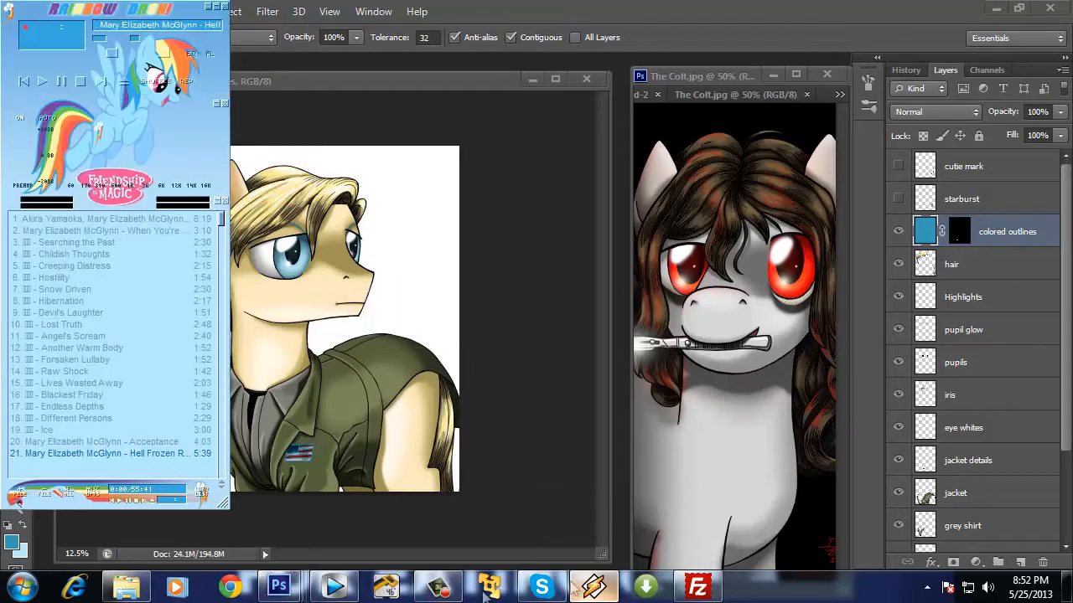
left_click(52, 429)
key("ctrl+a")
key("Delete")
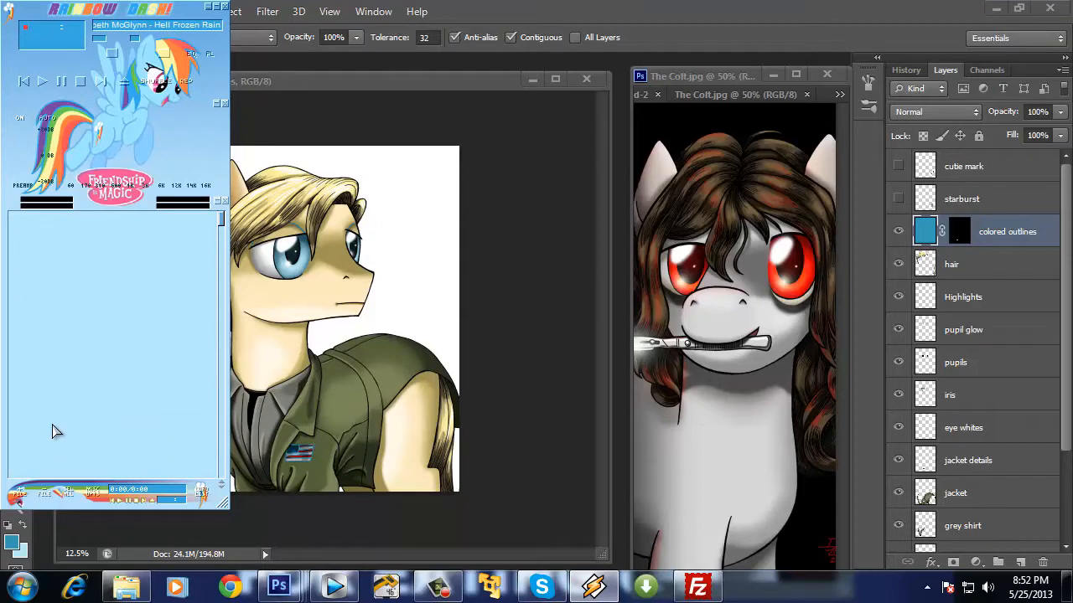
- Load the Silent Hill Homecoming folder into the playlist, play "One More Soul To Call", and minimize the player
left_click(20, 494)
left_click(20, 479)
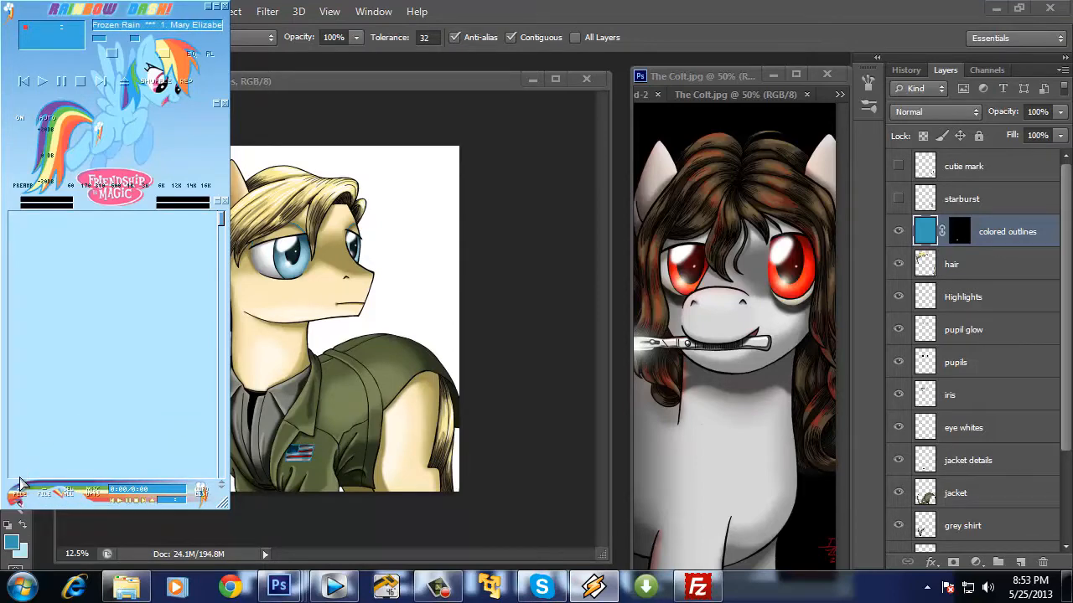
left_click_drag(655, 303, 656, 300)
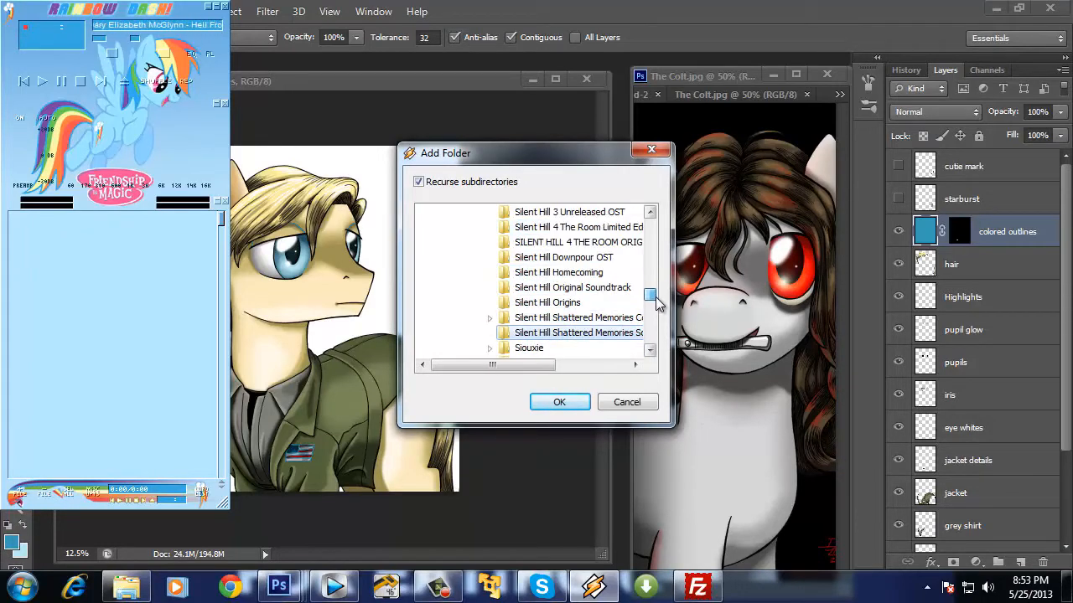
left_click(600, 276)
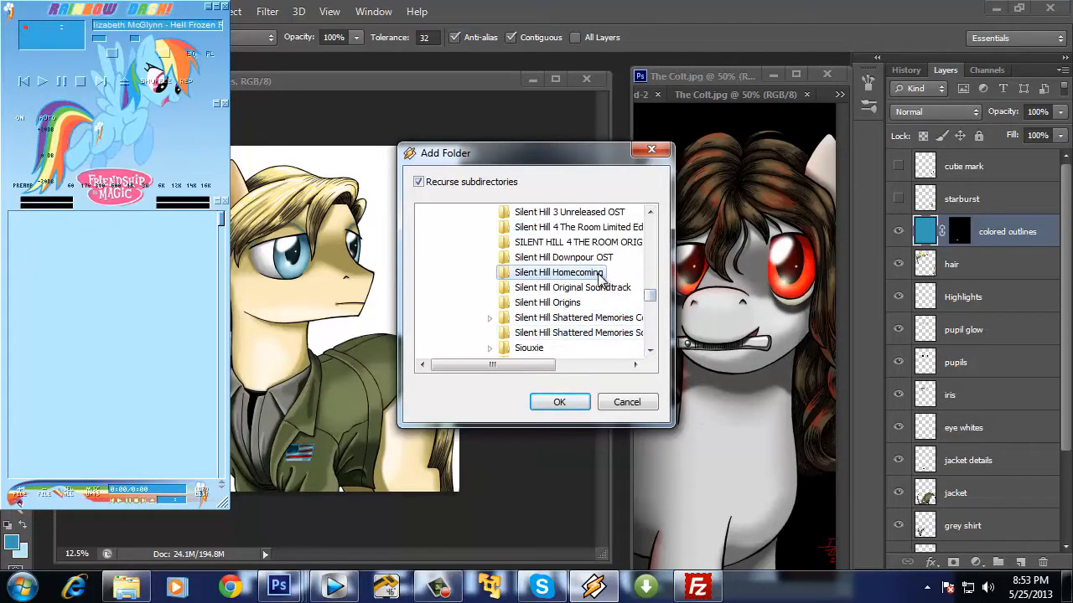
left_click(559, 402)
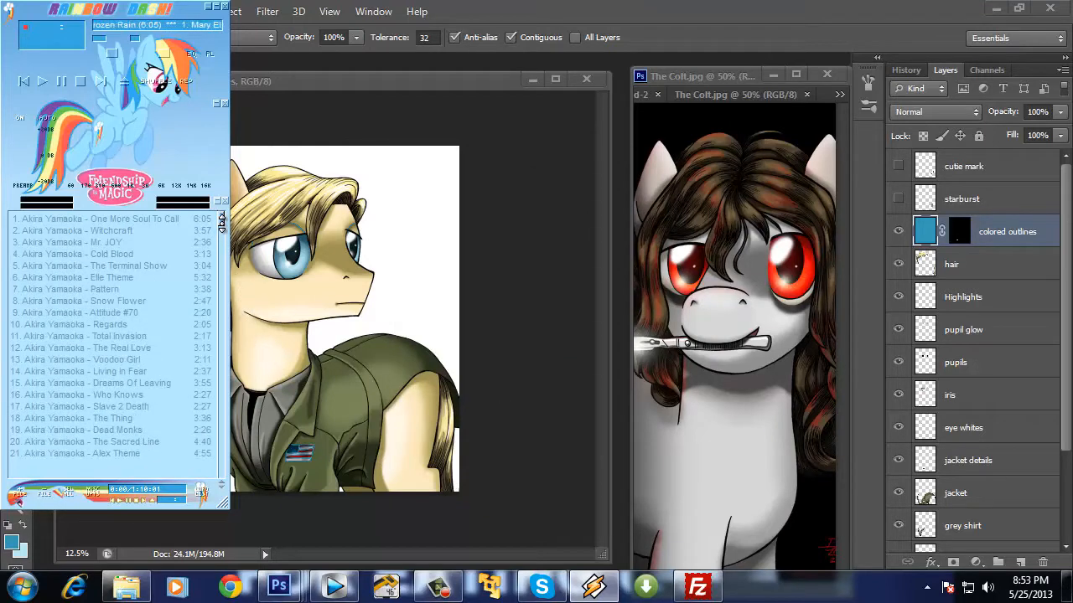
double_click(60, 220)
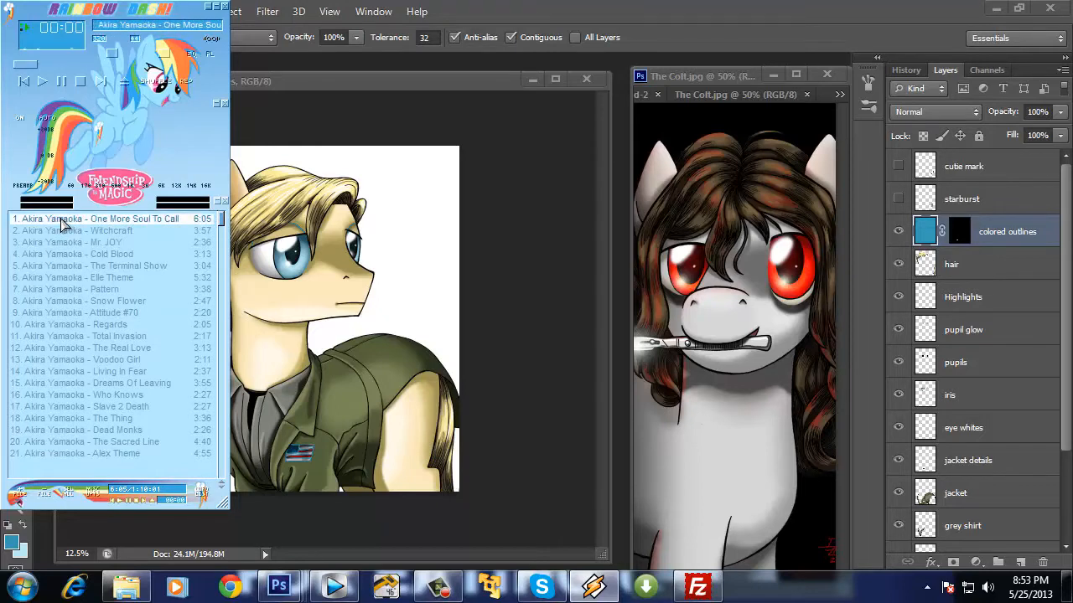
left_click(210, 10)
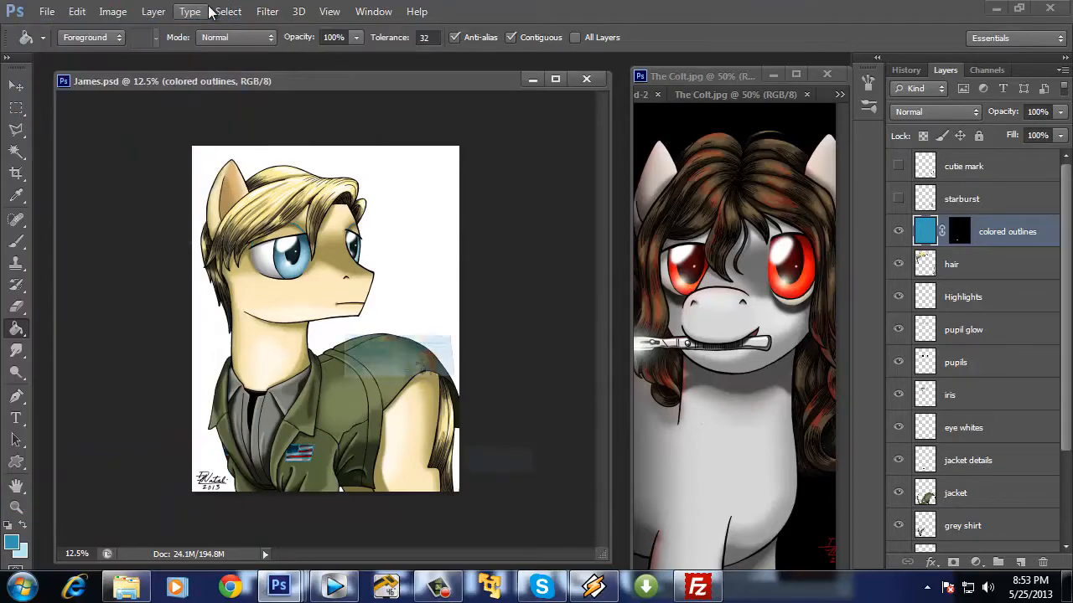
- Select a rectangular area on the "colored outlines" layer that encloses the eyelid lines of both eyes
left_click(16, 507)
left_click(339, 246)
left_click(299, 280)
left_click(323, 278)
key("v")
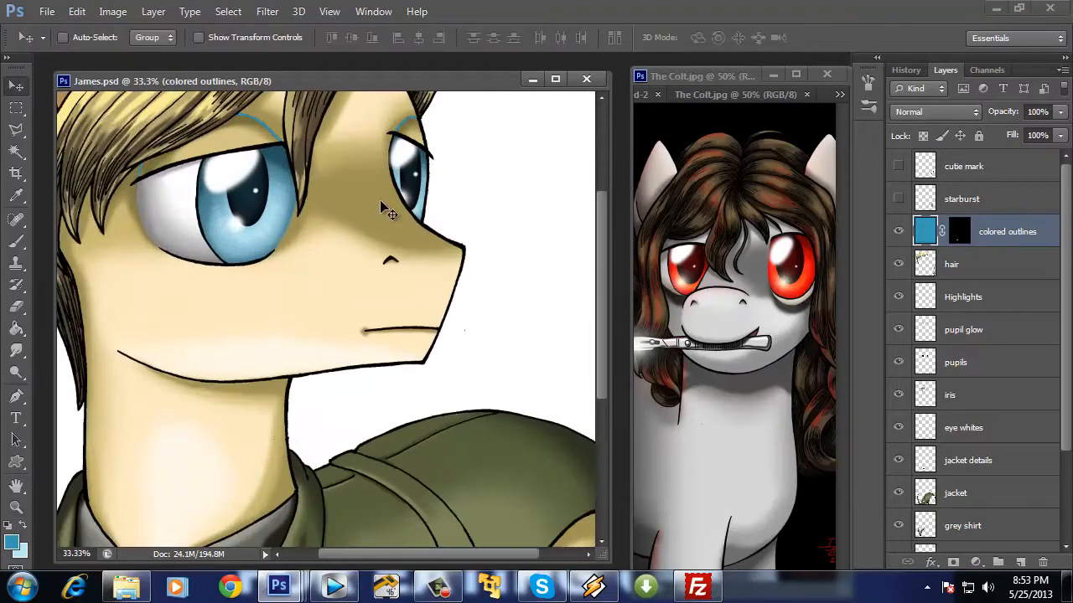
left_click_drag(382, 208, 392, 315)
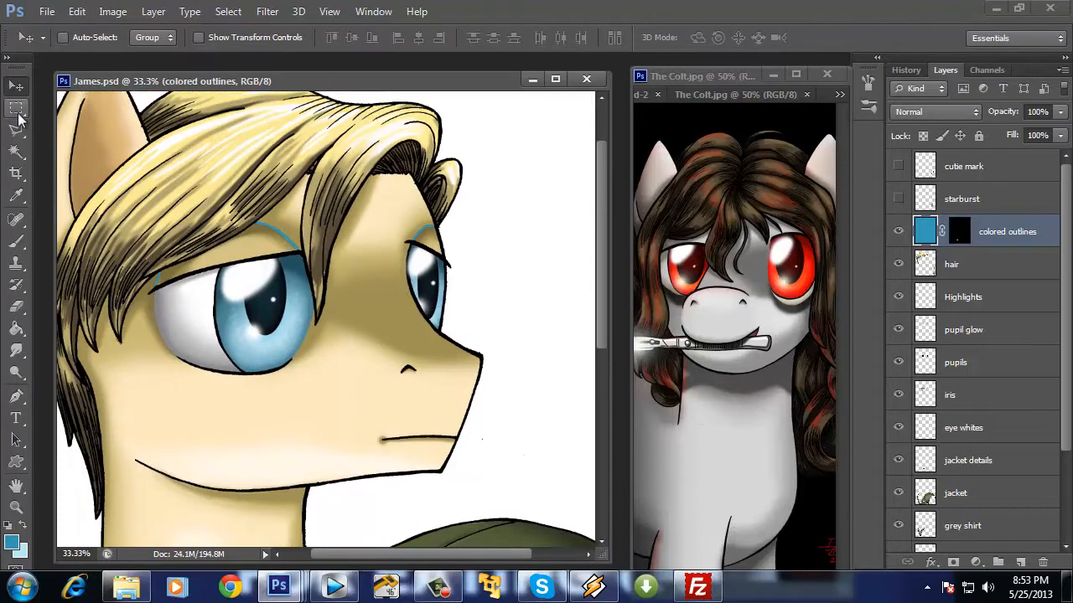
left_click(16, 107)
left_click_drag(560, 174, 139, 329)
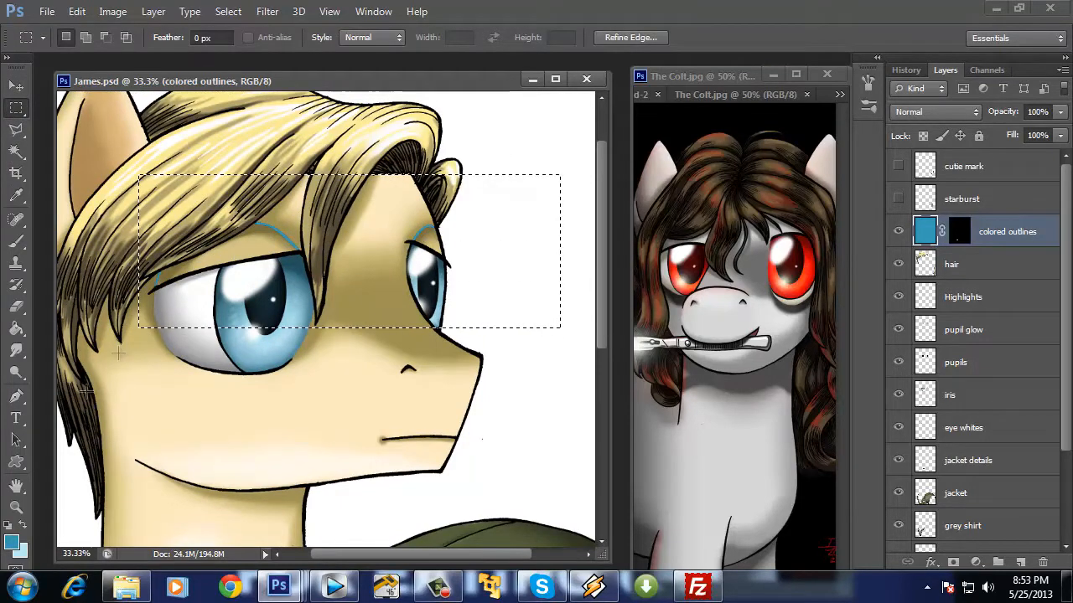
scroll(100, 394, "down", 1)
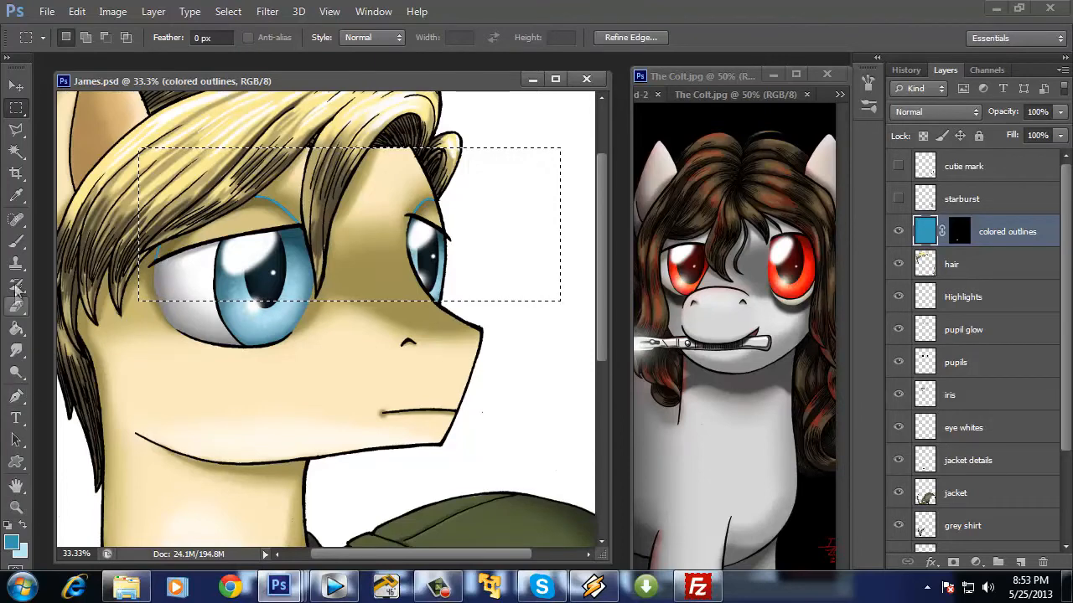
- Sample a dark brown from above the near eye, fill the selected eyelid area with it, and clear the selection
left_click(17, 196)
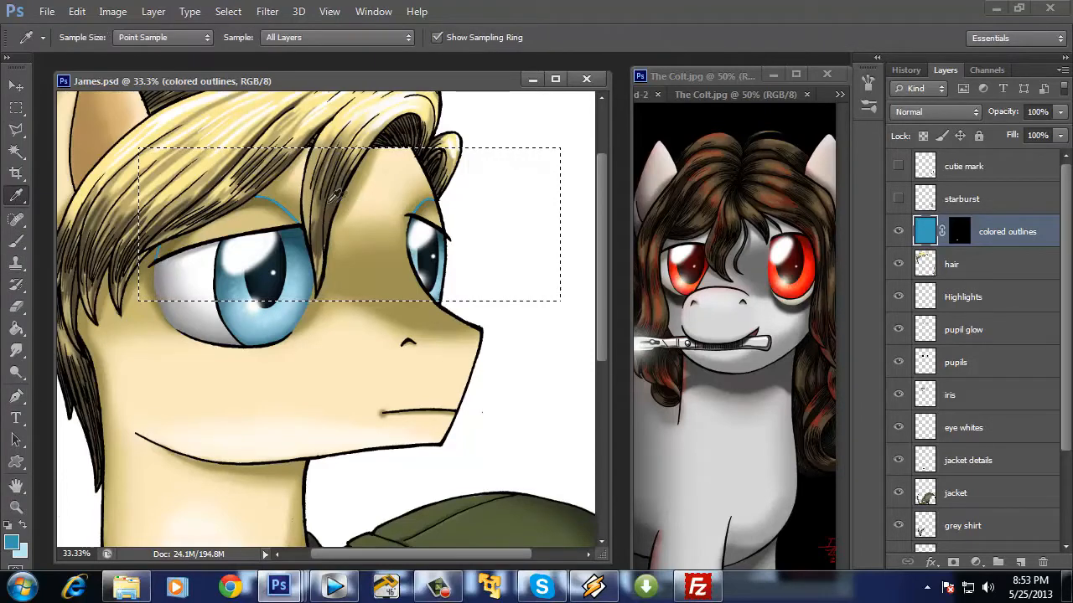
left_click(236, 233)
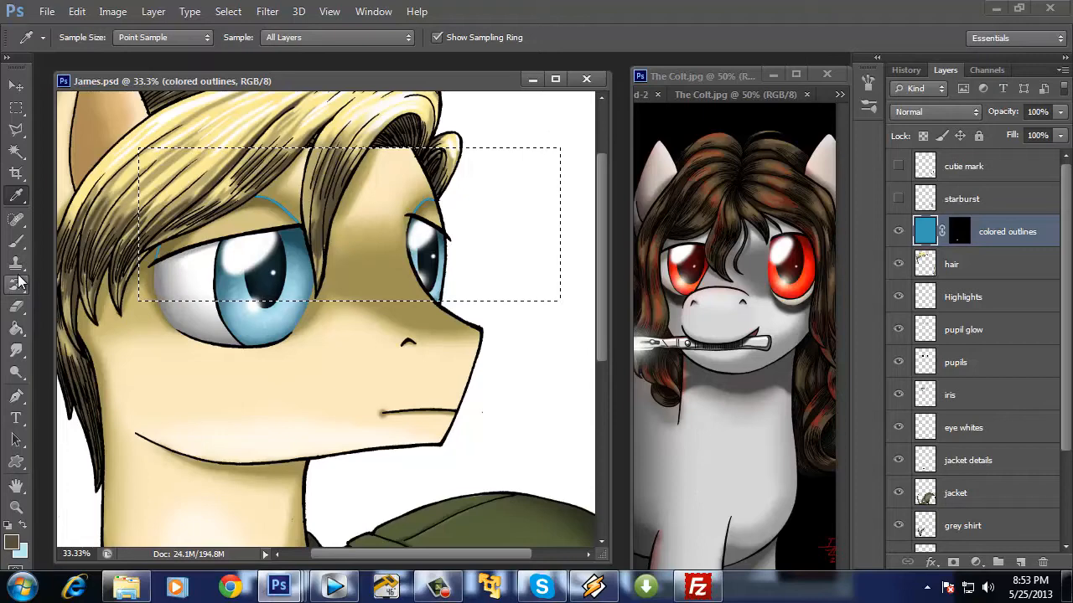
left_click(15, 328)
left_click(234, 260)
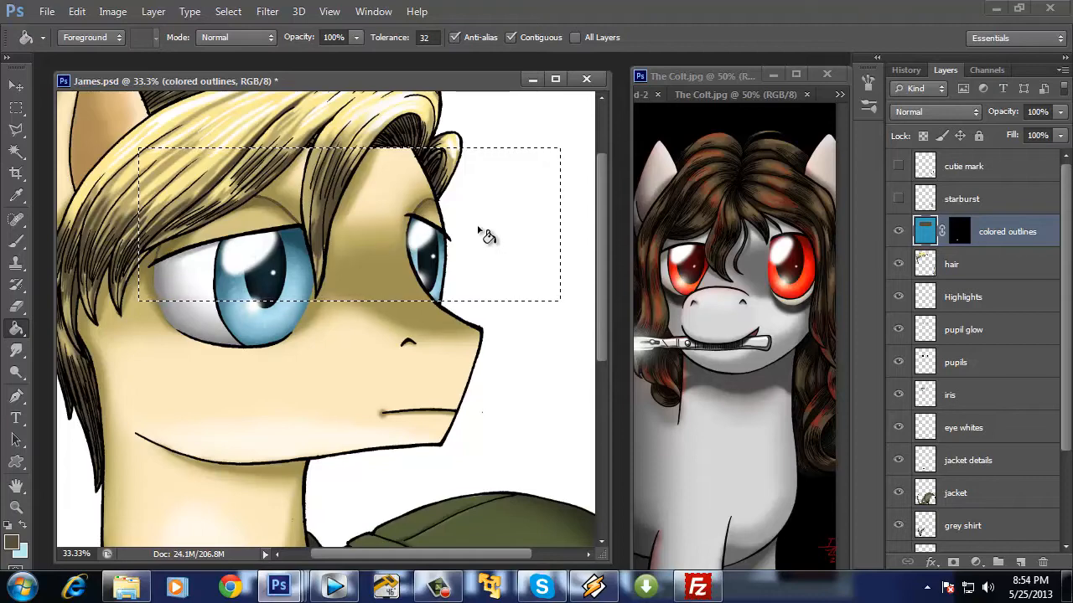
left_click(16, 107)
left_click(126, 109)
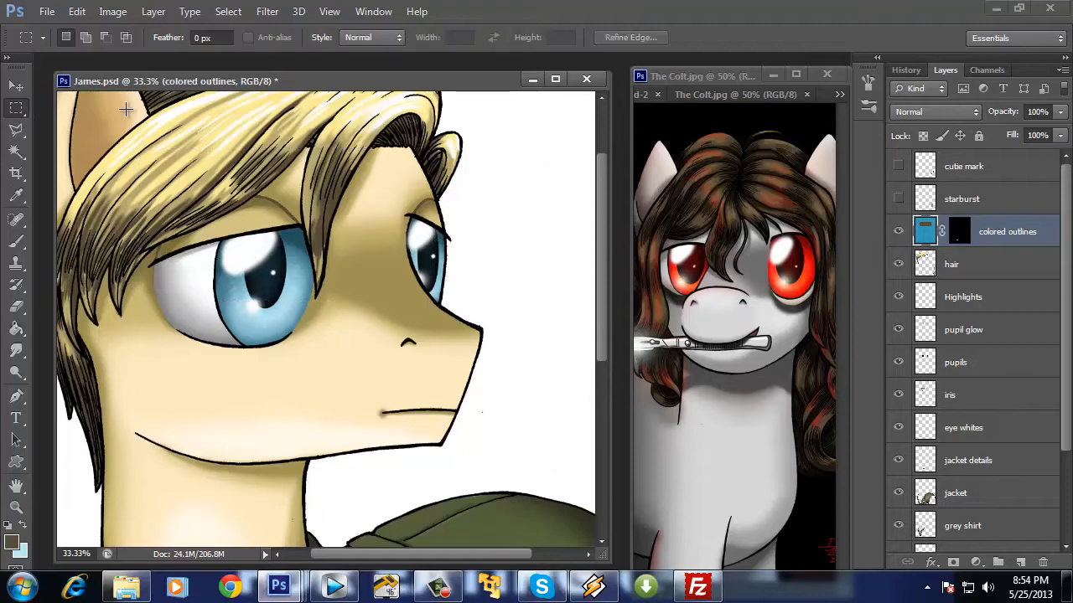
- Select a rectangle around both flag patches and fill it with very dark navy #00121a (H 199, S 100%, B 10%)
left_click_drag(426, 450, 478, 332)
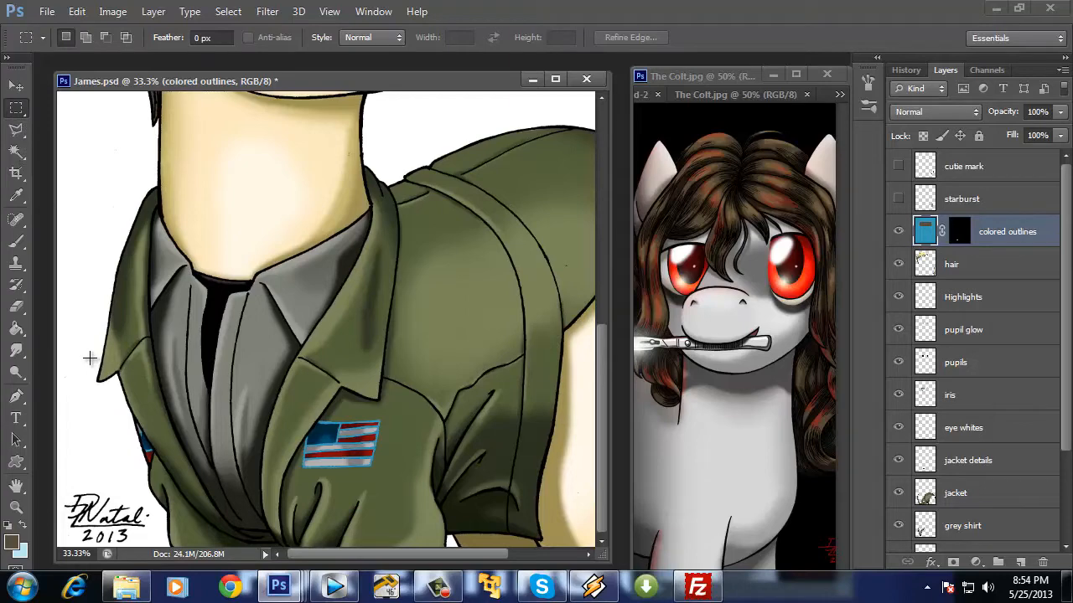
left_click_drag(386, 499, 413, 504)
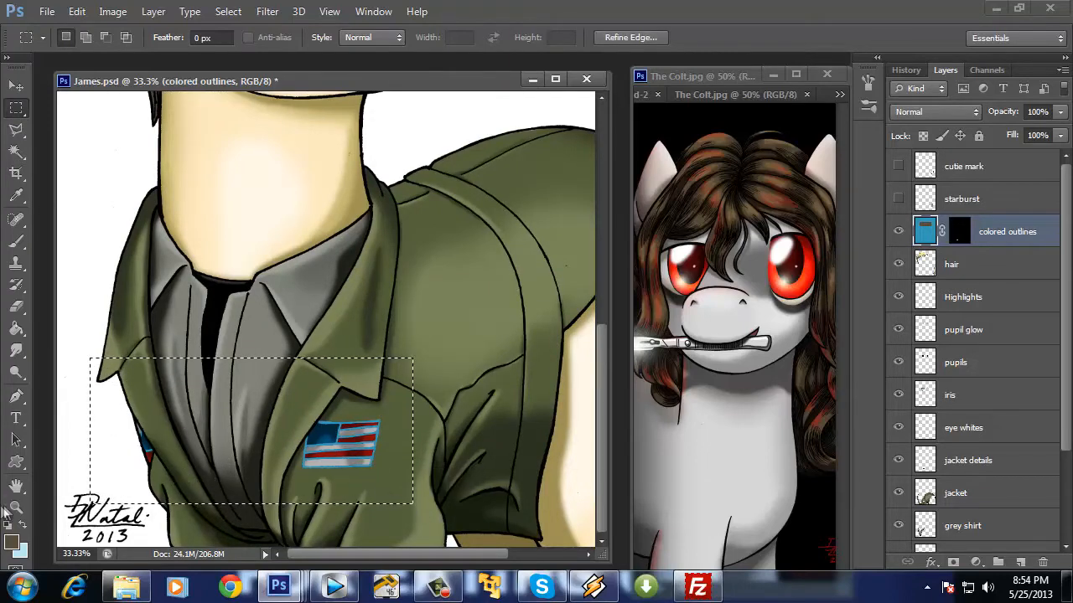
left_click(16, 195)
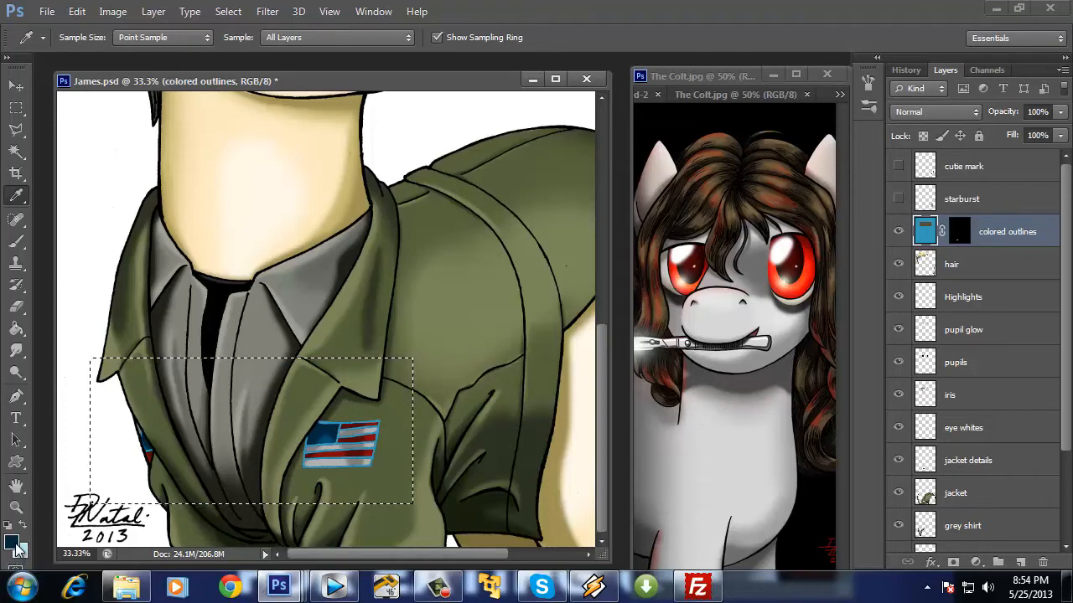
left_click(12, 543)
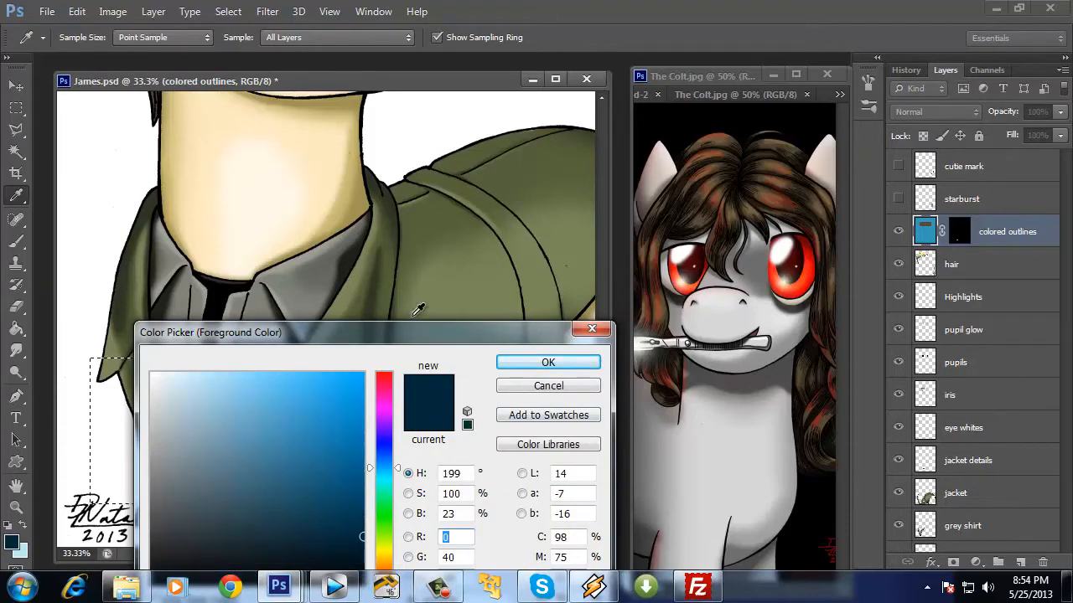
left_click_drag(419, 344, 863, 98)
left_click_drag(800, 315, 810, 320)
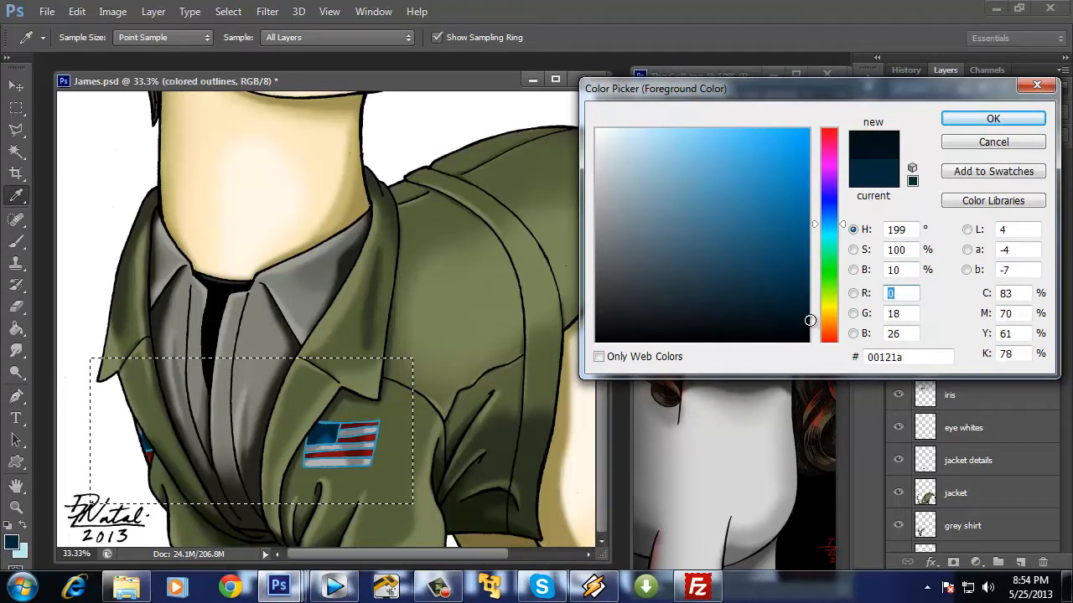
left_click(982, 118)
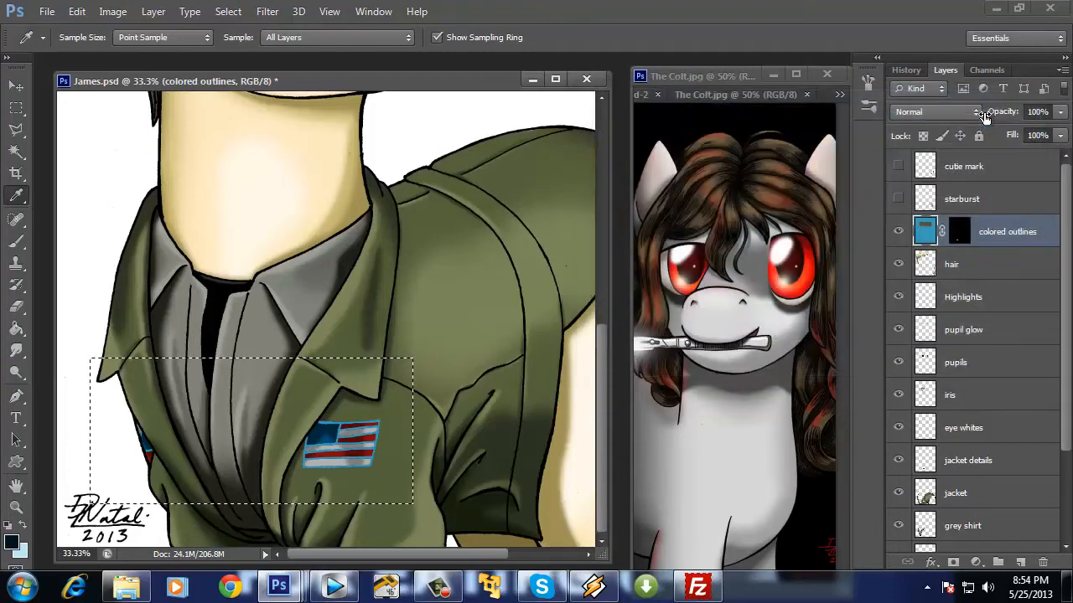
left_click(16, 329)
left_click(200, 412)
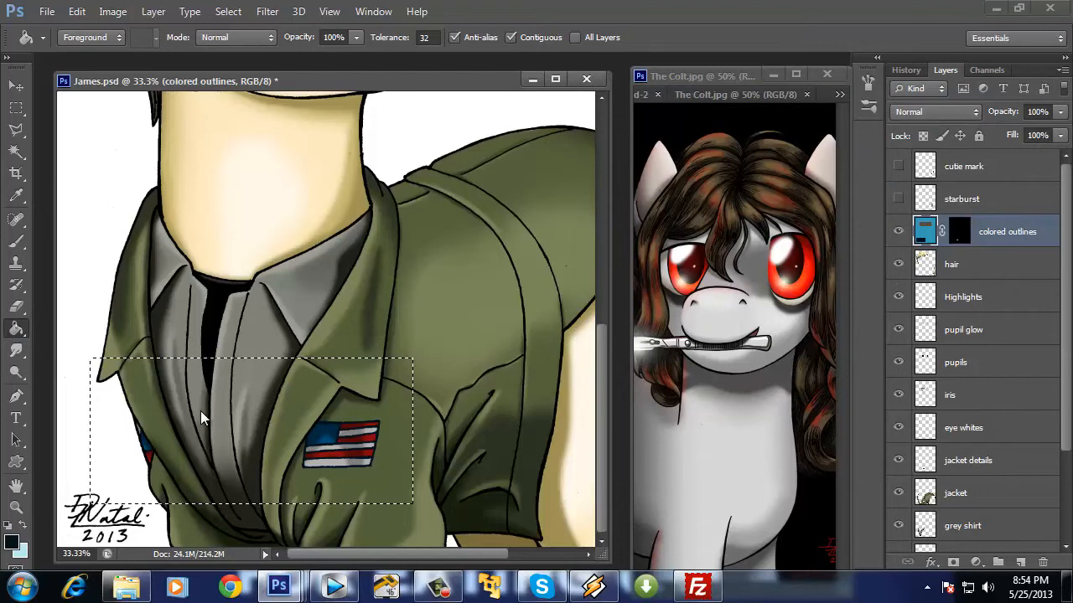
- Refill the selected flag-patch area with a slightly lighter navy, #002130 (H 199, S 99%, B 19%)
left_click(11, 542)
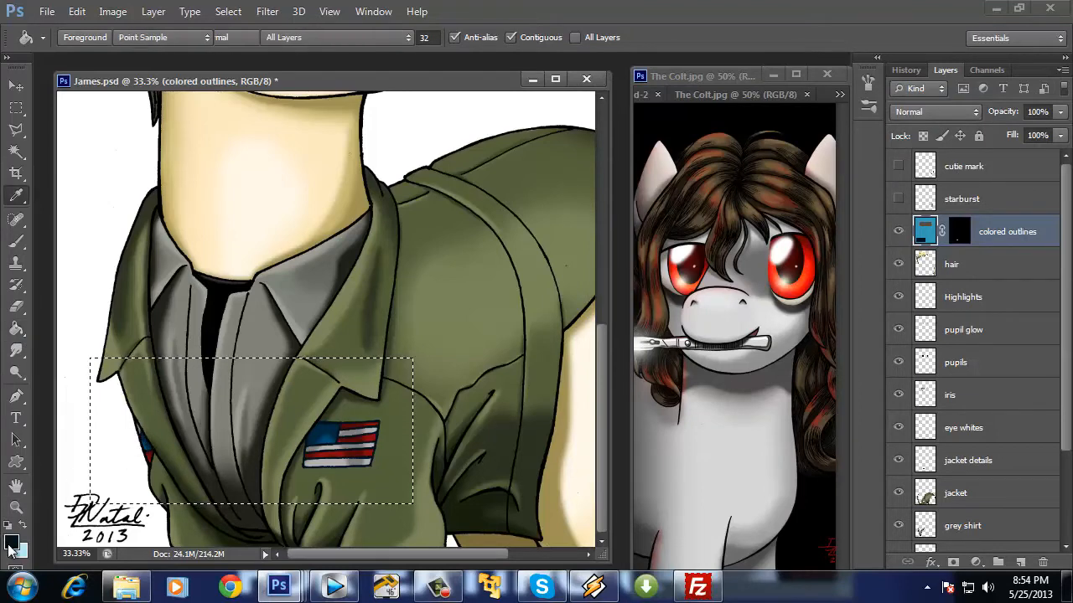
left_click_drag(805, 304, 807, 302)
left_click(993, 118)
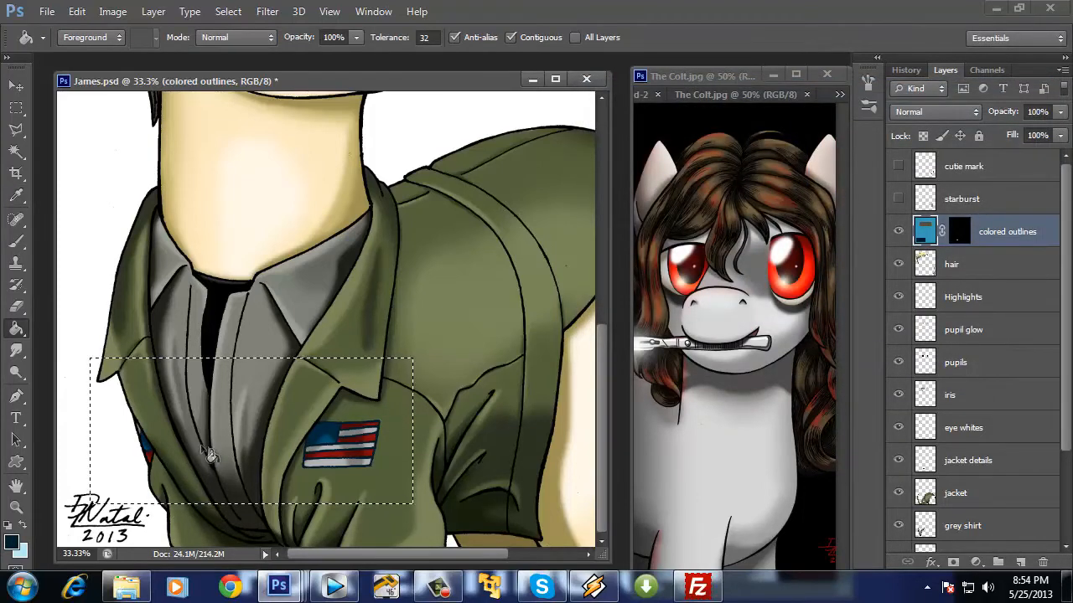
- Sample the jacket's dark green, darken it to #222718 (H 82, S 38%, B 15%), and refill the selected flag-patch area with it
left_click(10, 543)
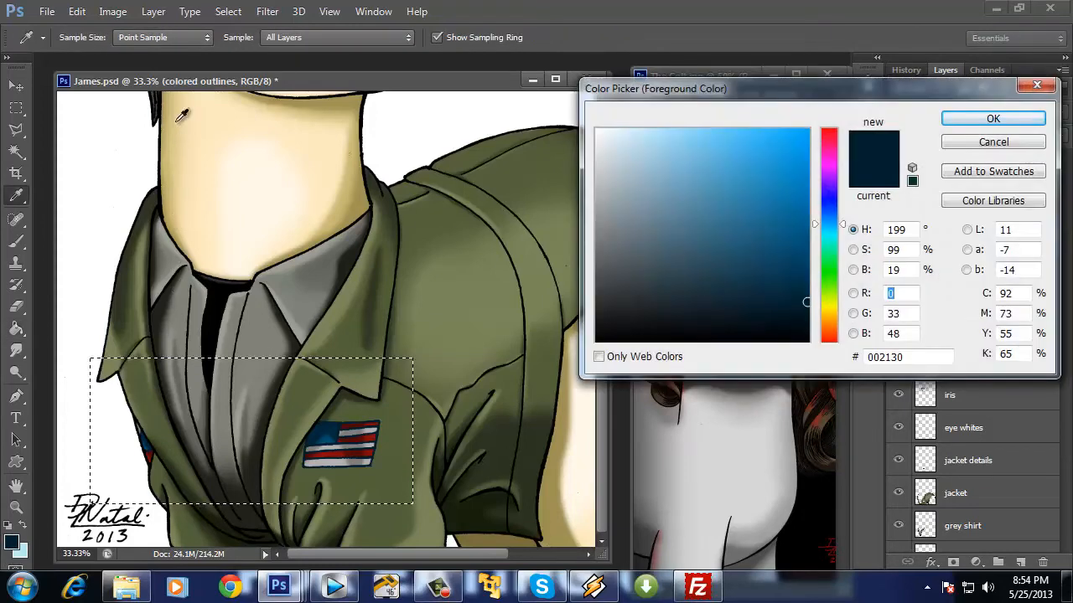
left_click(153, 199)
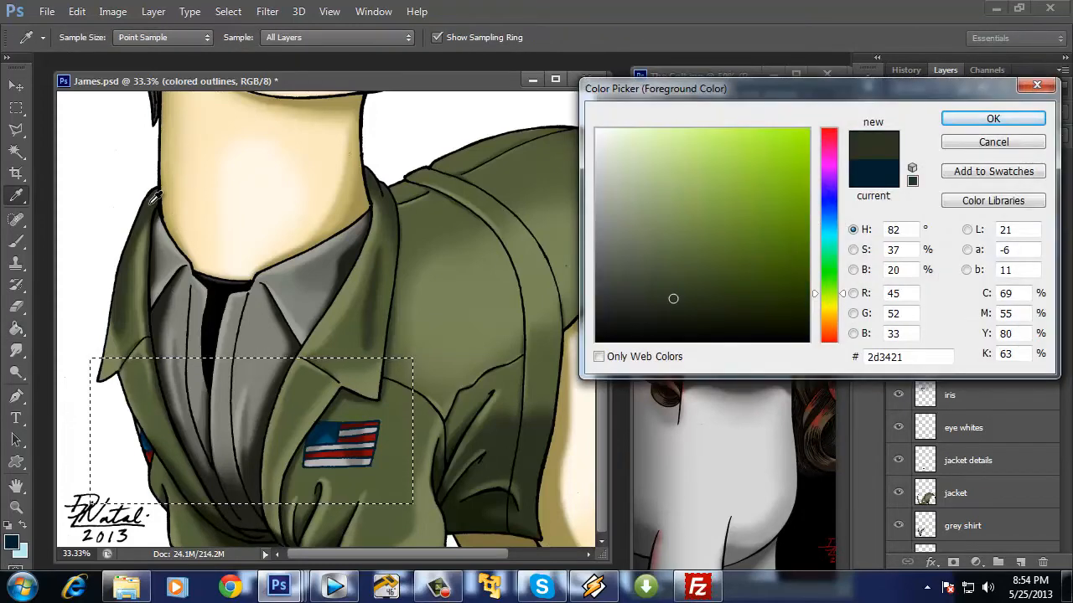
left_click(675, 315)
left_click(675, 309)
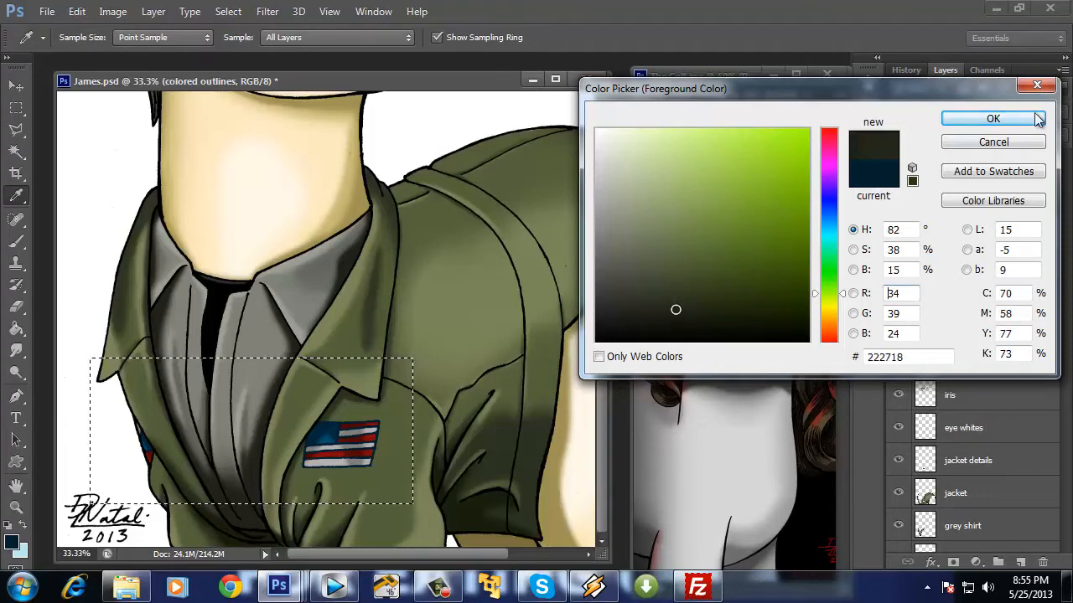
left_click(1037, 119)
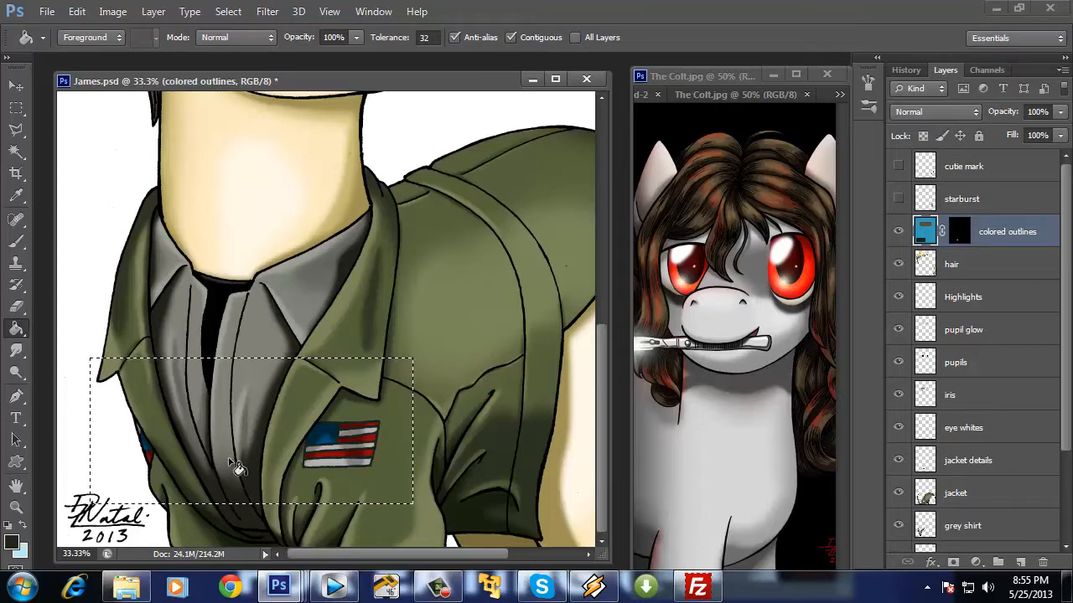
- Darken the foreground color to #1b1f13 (H 82, S 39%, B 12%), refill the selected flag-patch area with it, and clear the selection
left_click(13, 542)
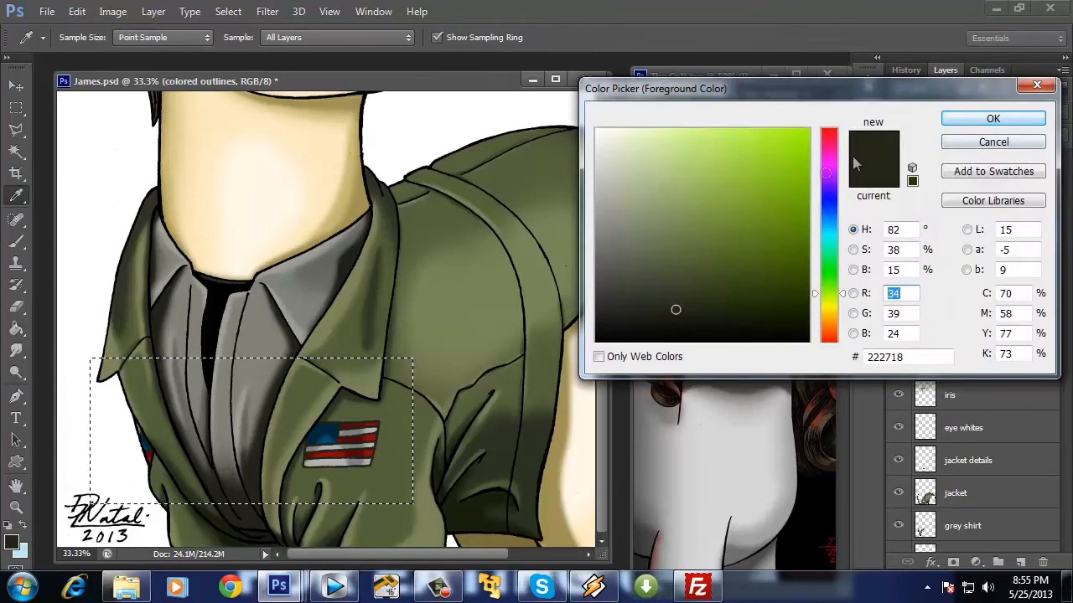
left_click_drag(679, 317, 678, 316)
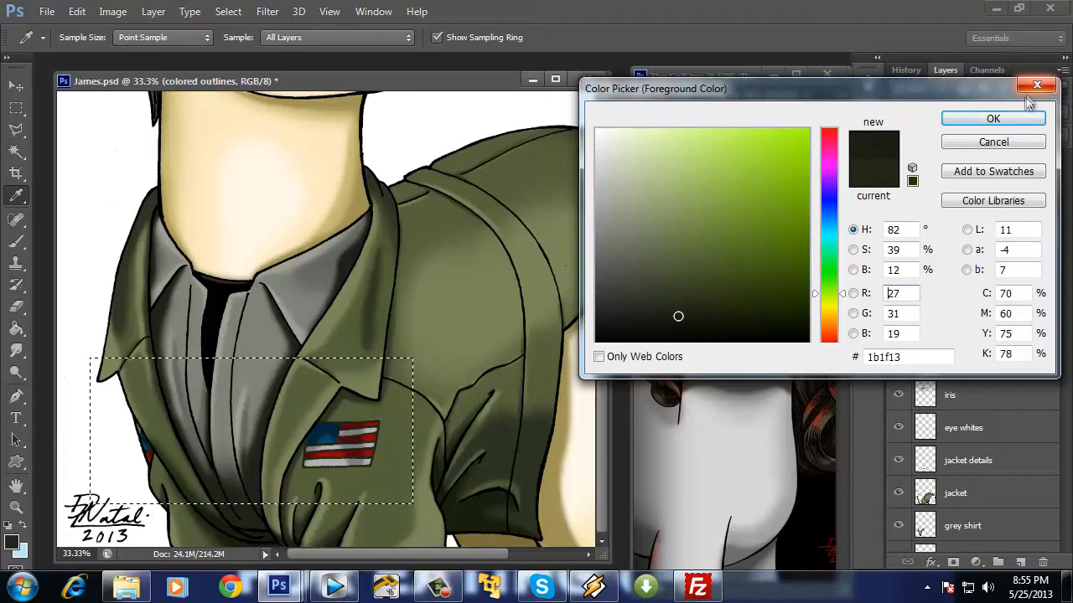
left_click(993, 118)
key("g")
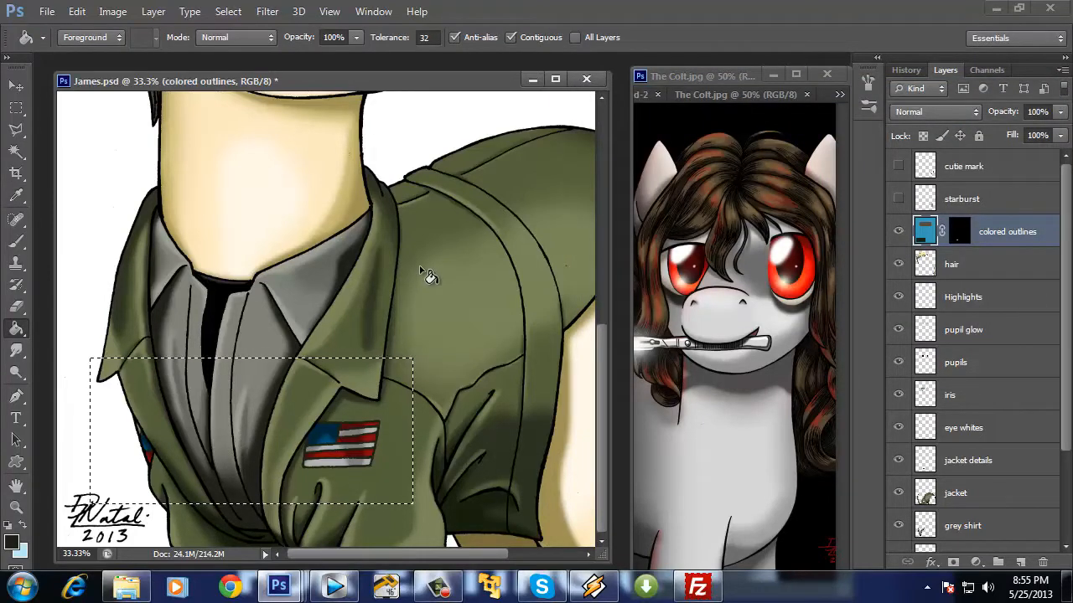
left_click(15, 107)
left_click(202, 170)
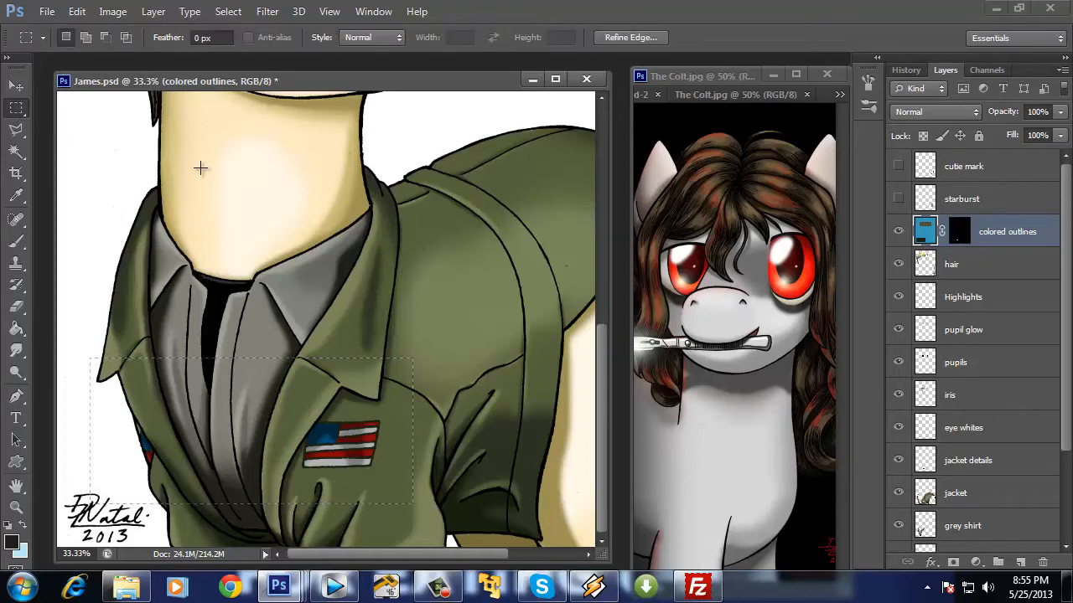
- Bring the whole pony drawing into view and save the document
left_click(15, 507)
left_click(291, 313, "alt")
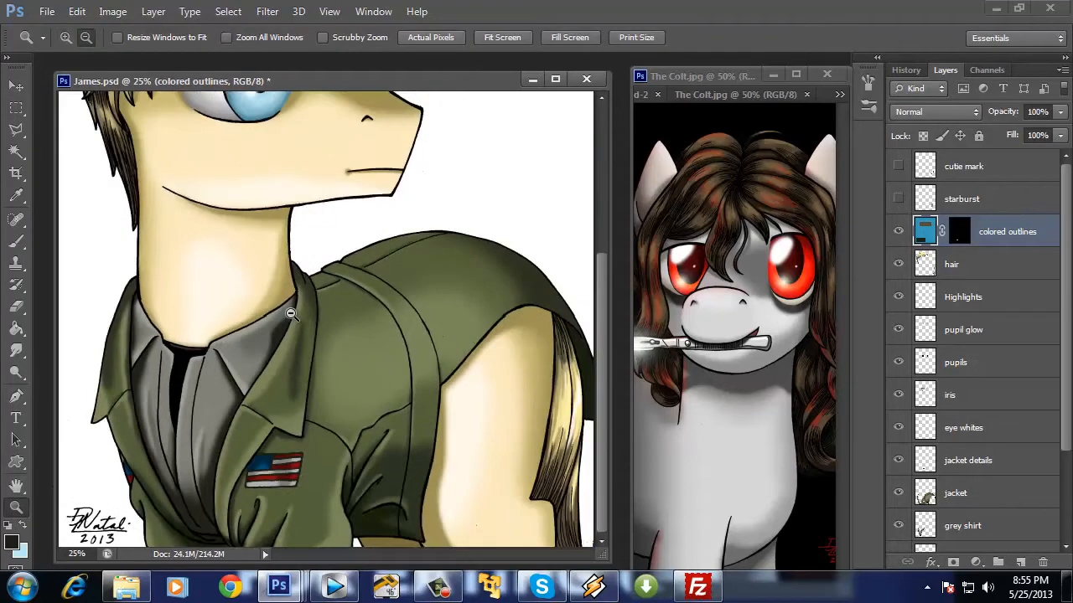
left_click(290, 313, "alt")
key("ctrl+s")
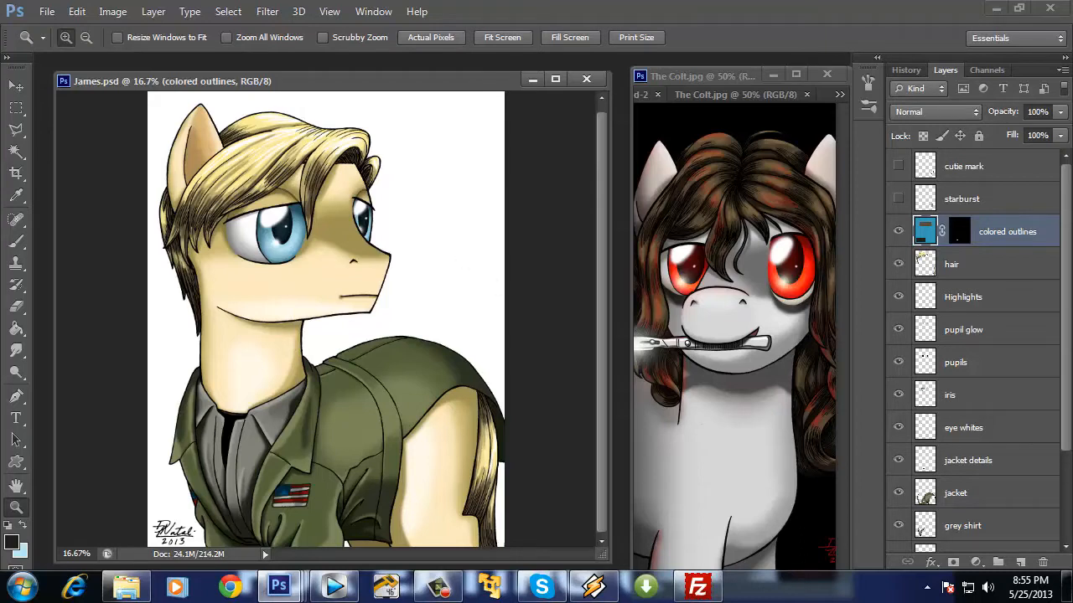
- Show the starburst and cutie mark layers and inspect the mark on the pony's flank up close
left_click(899, 198)
left_click(899, 167)
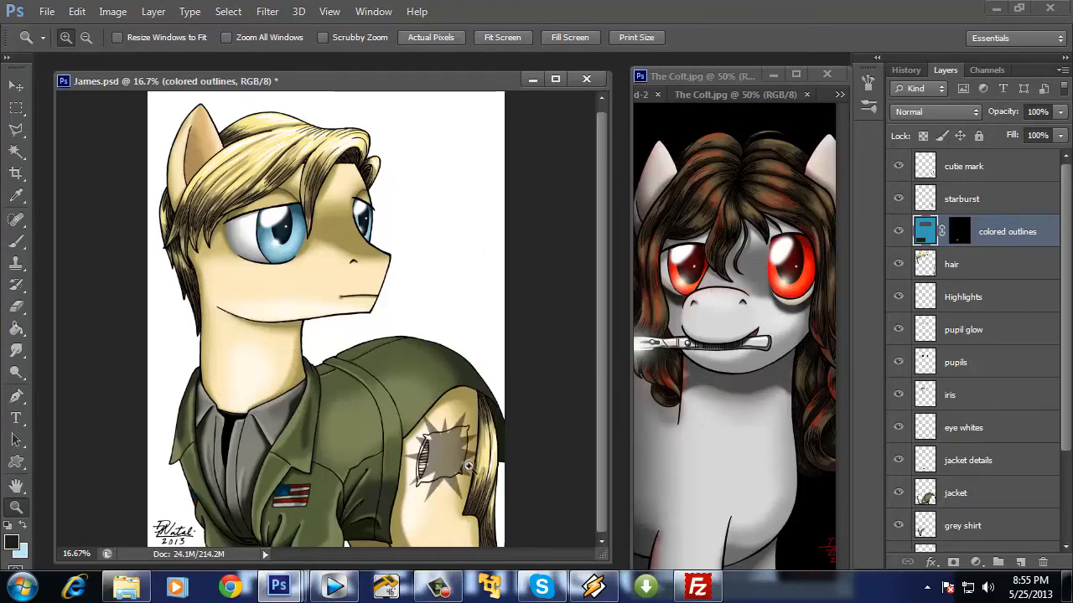
left_click(464, 464)
left_click(544, 474)
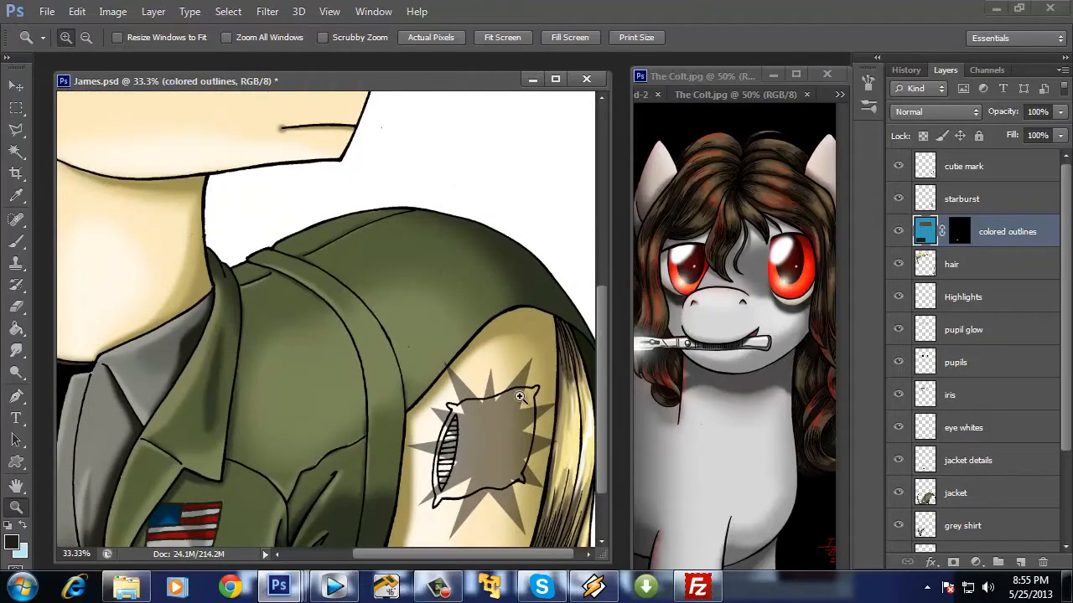
left_click_drag(530, 434, 485, 283)
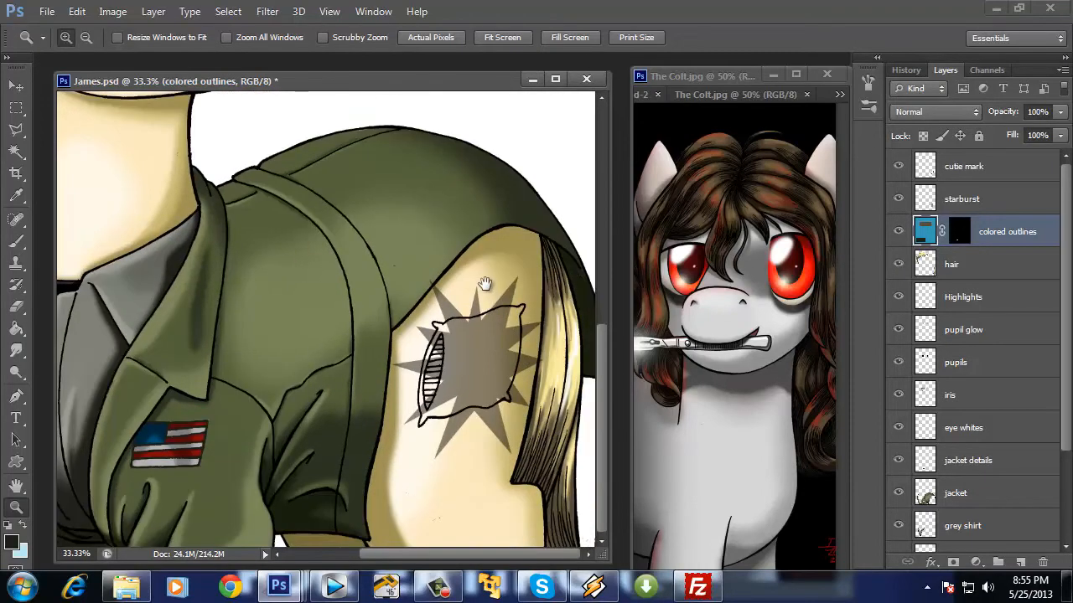
left_click(476, 362)
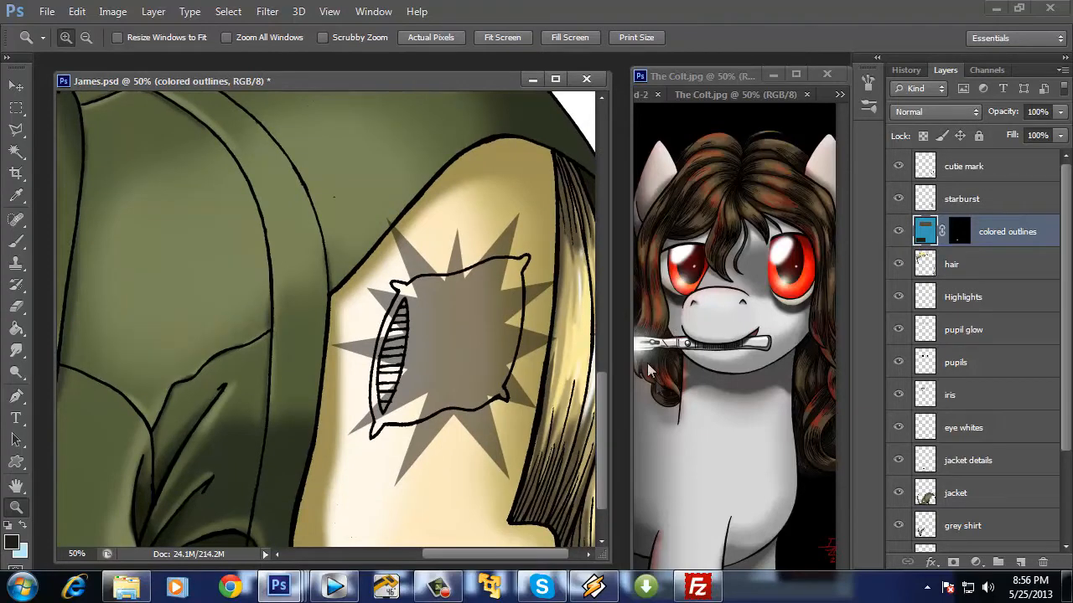
left_click(402, 399, "alt")
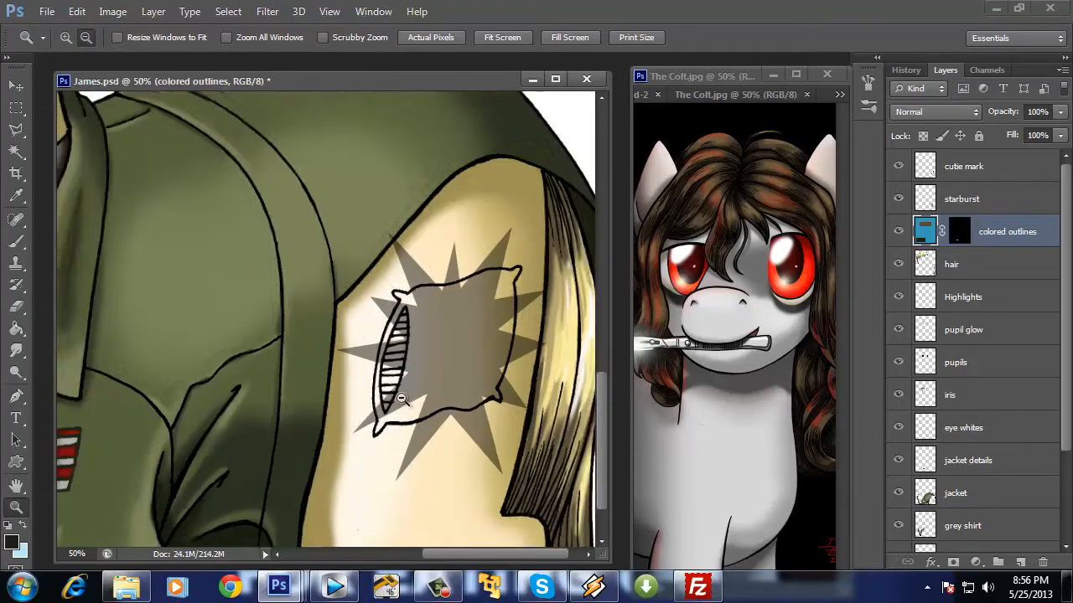
left_click(402, 399, "alt")
left_click(368, 406, "alt")
left_click(368, 407, "alt")
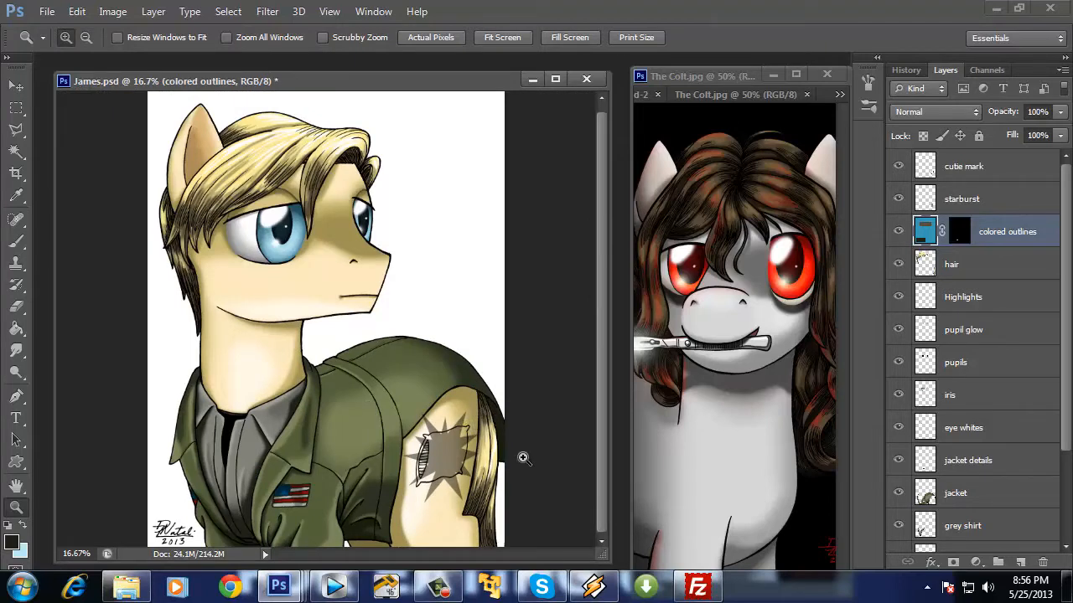
left_click(925, 201)
left_click(926, 168, "ctrl")
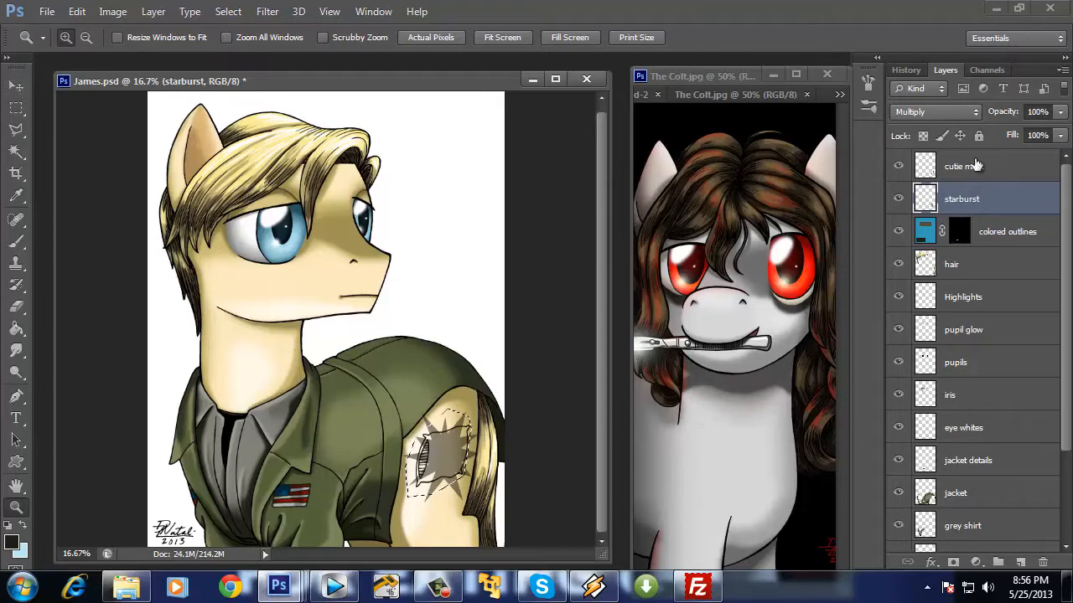
left_click(17, 111)
left_click(331, 172)
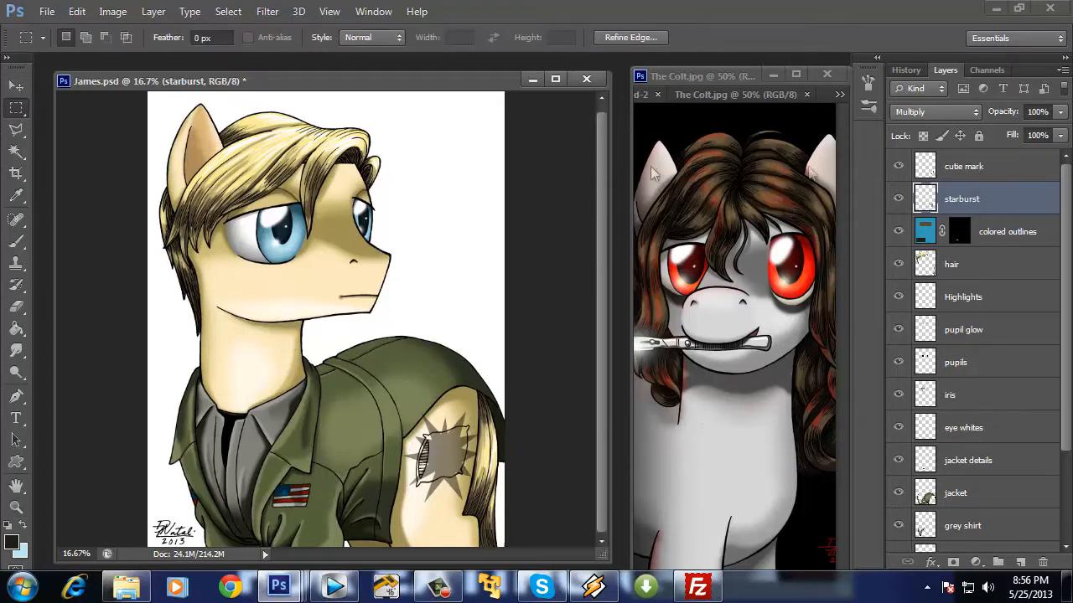
- Try shifting the cutie mark and starburst layers together slightly left on the flank, and nudge them back right
left_click(973, 165, "shift")
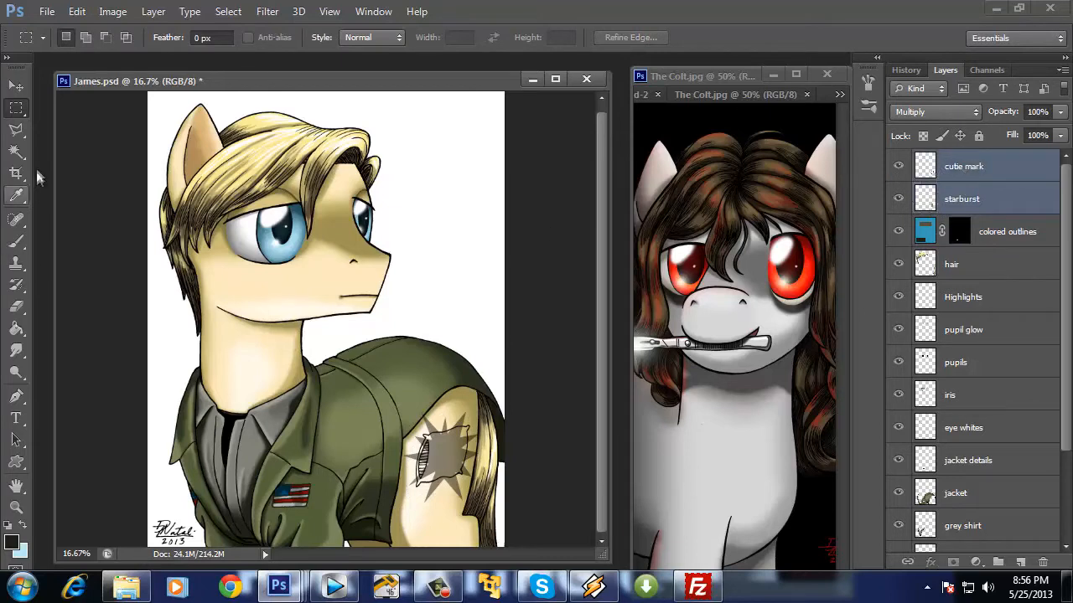
left_click(17, 87)
key("shift+Left")
key("shift+Left")
key("shift+Left")
key("shift+Left")
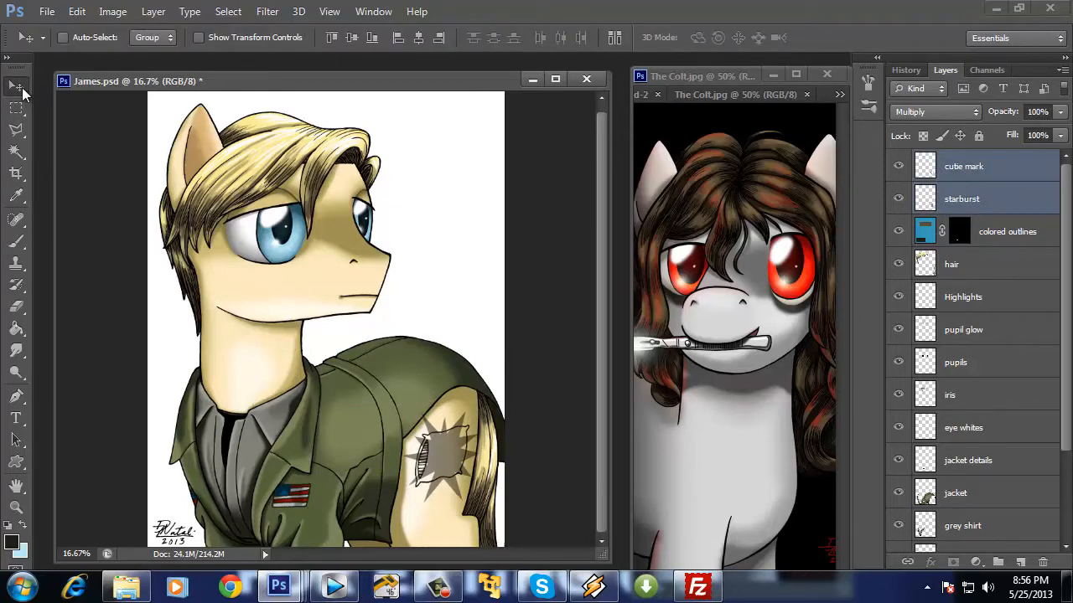
key("shift+Left")
key("shift+Left")
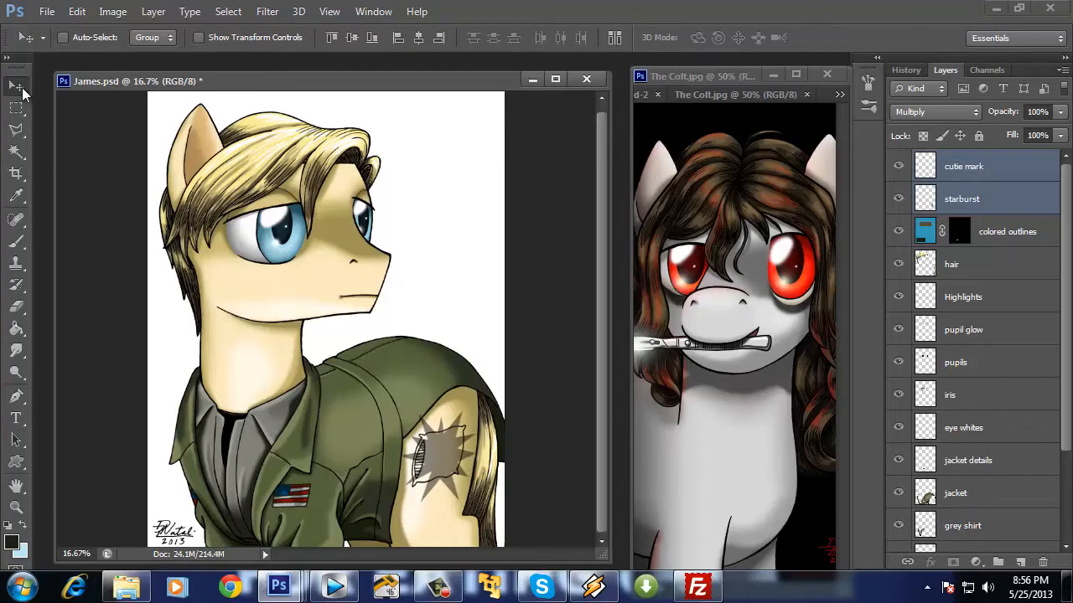
key("shift+Right")
key("shift+Right")
key("shift+Right")
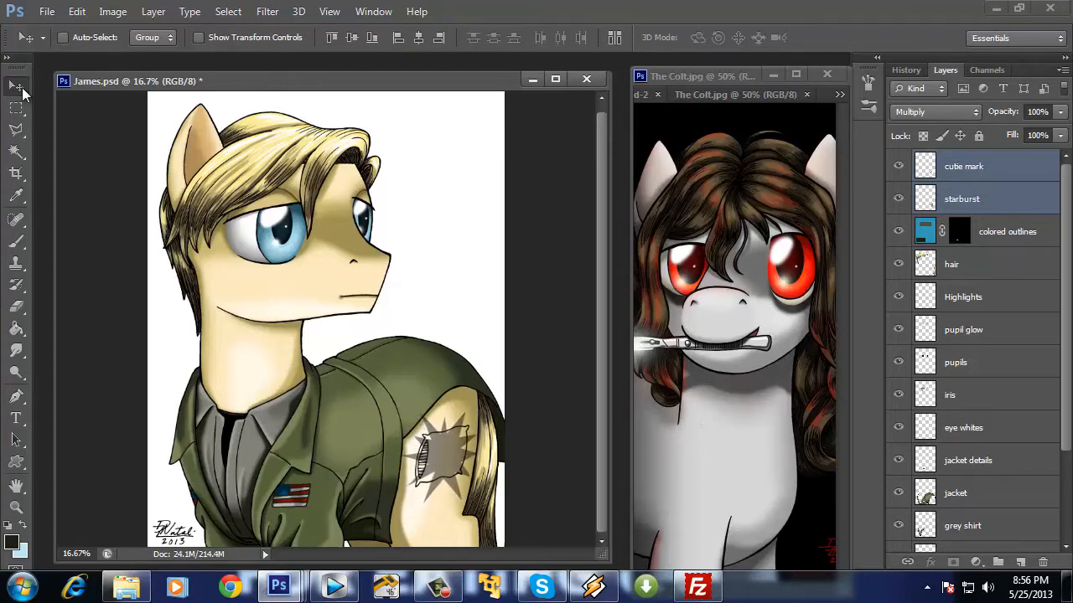
key("shift+Right")
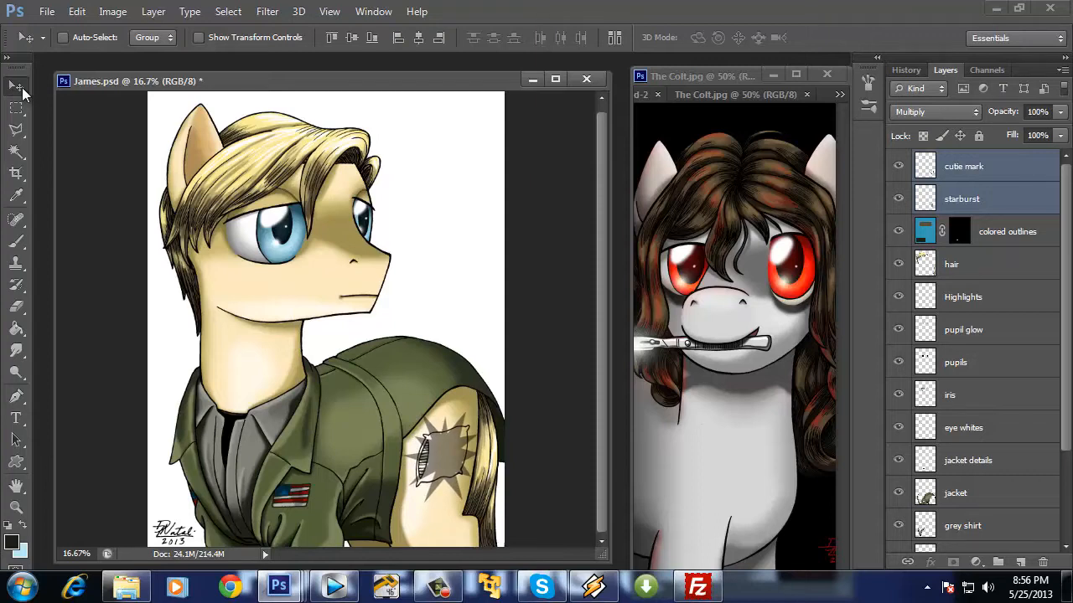
key("shift+Right")
key("shift+Right")
- Sample a light yellow from the mane as the background color and a darker tan from it as the foreground color
left_click(16, 508)
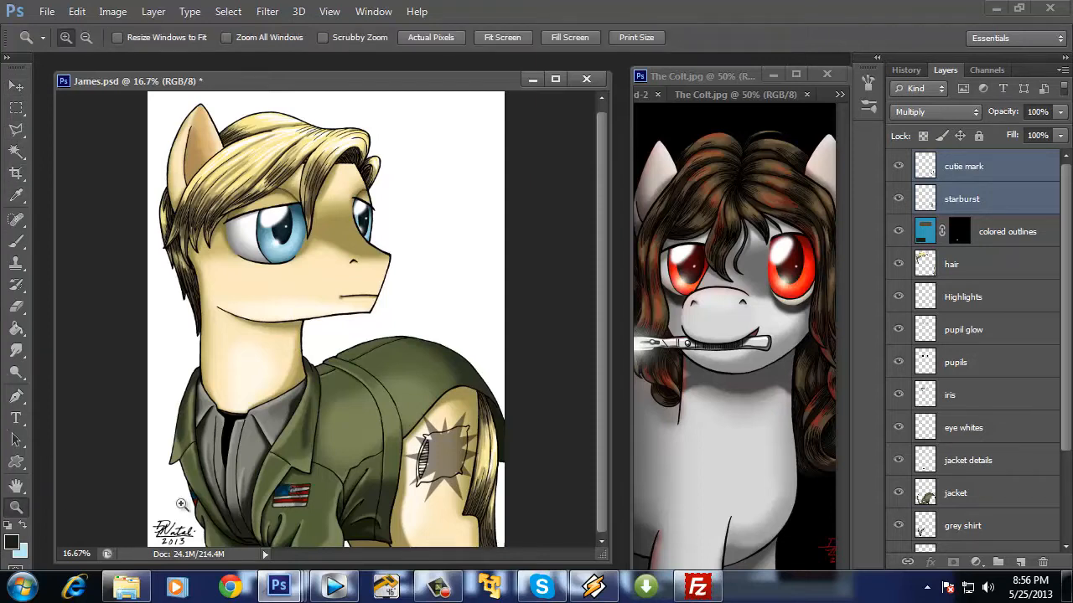
left_click(473, 467)
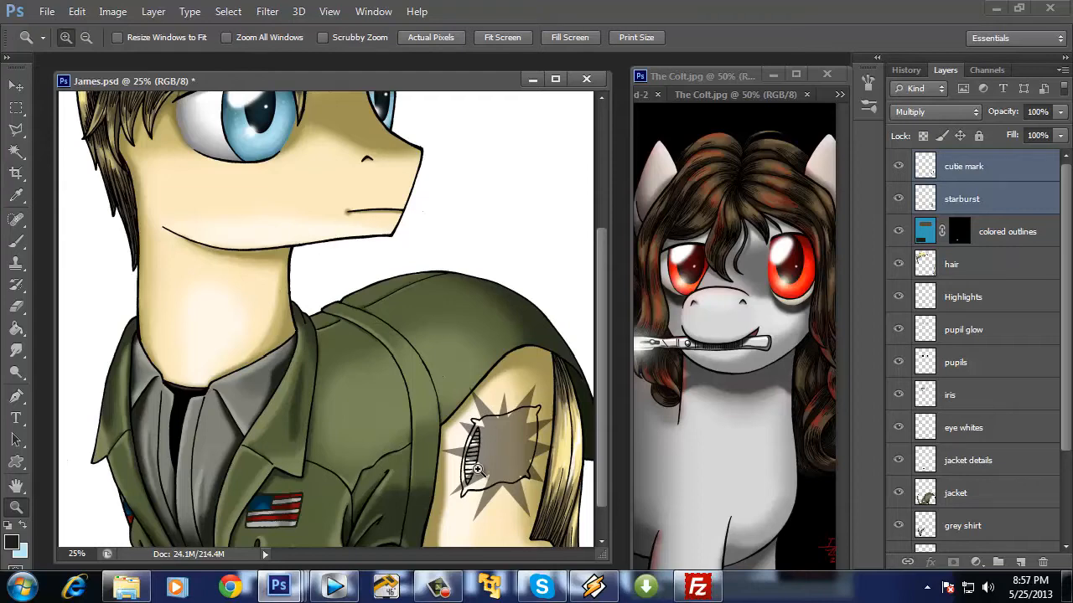
left_click_drag(320, 247, 318, 430)
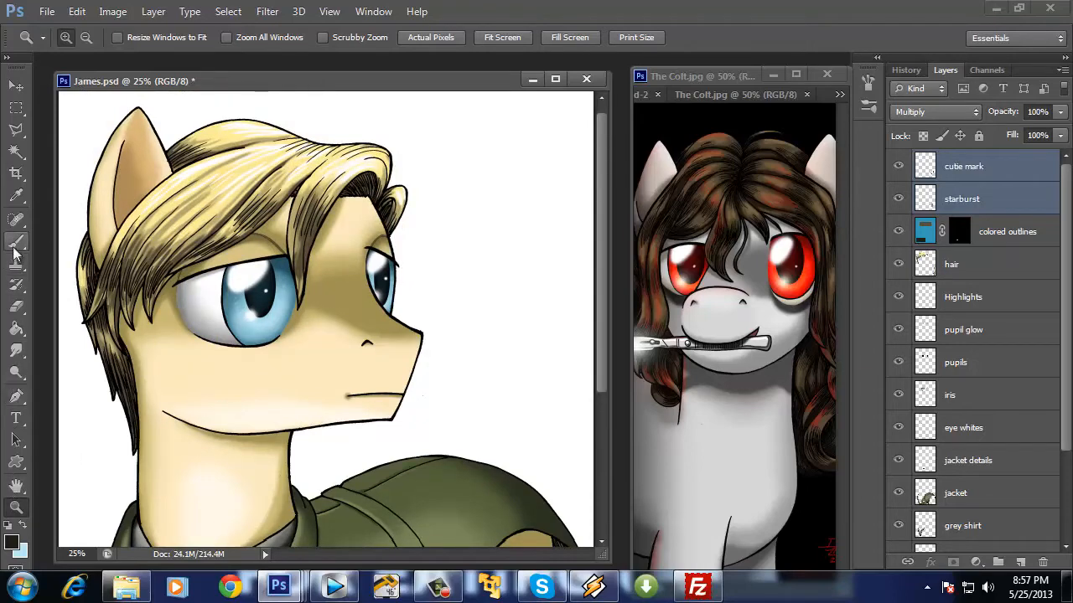
left_click(16, 195)
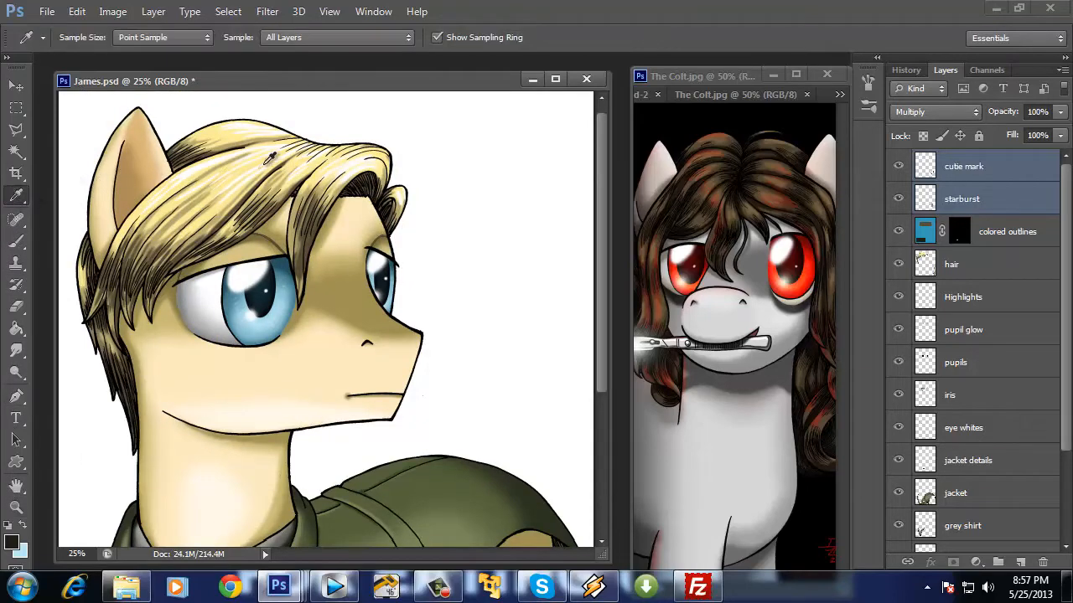
left_click(213, 124)
left_click(214, 124)
left_click(25, 525)
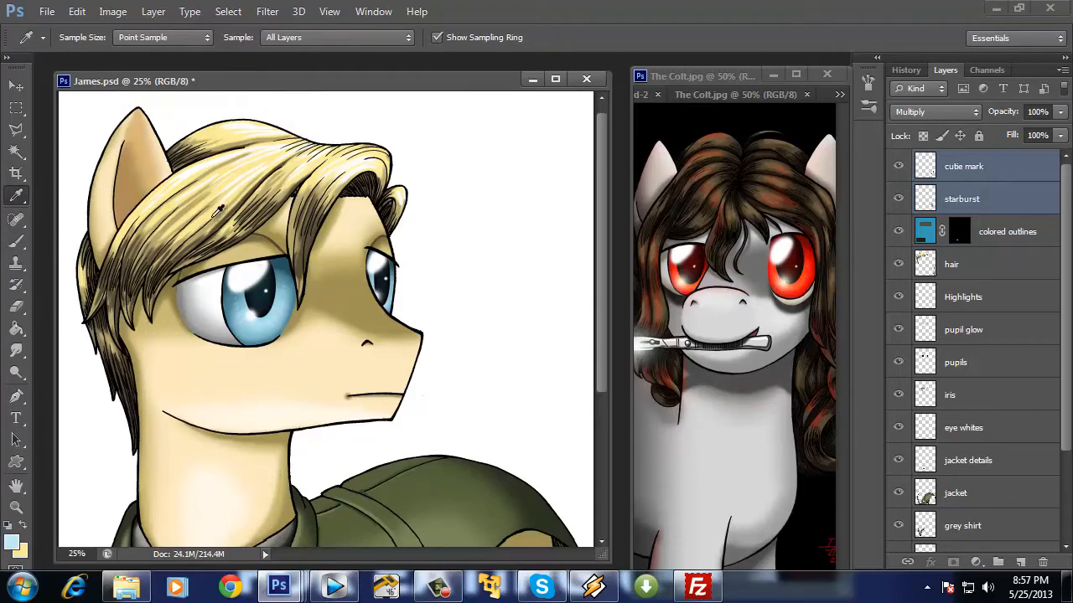
left_click(199, 136)
- Set the starburst layer's blending mode to Normal and fill its shape, loaded as a selection, with the sampled tan
mouse_move(550, 408)
left_mouse_down()
mouse_move(450, 244)
mouse_move(438, 143)
left_mouse_up()
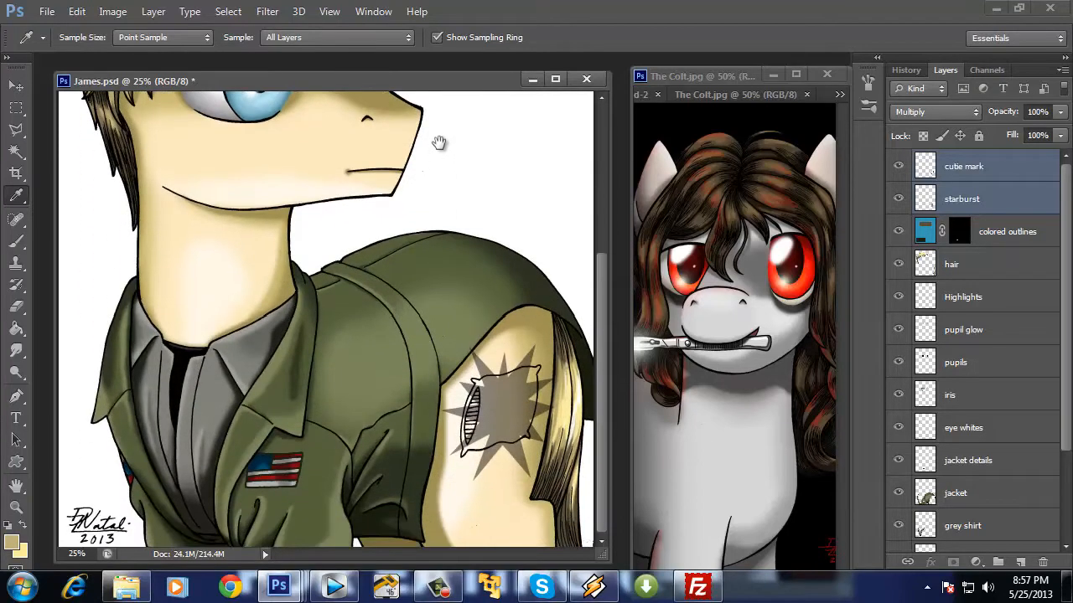
left_click(949, 200)
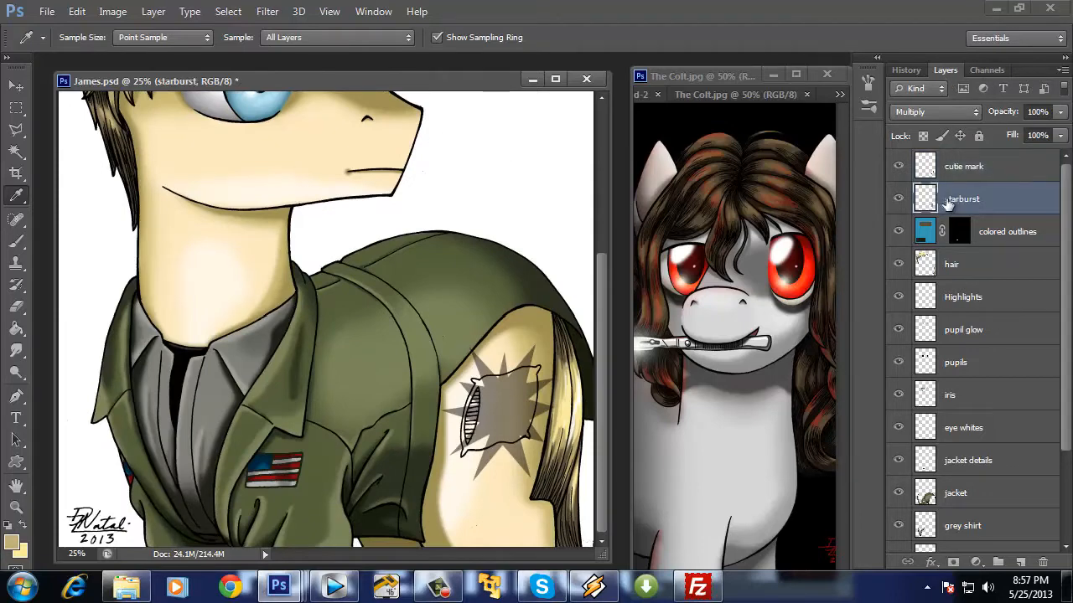
left_click(925, 199, "ctrl")
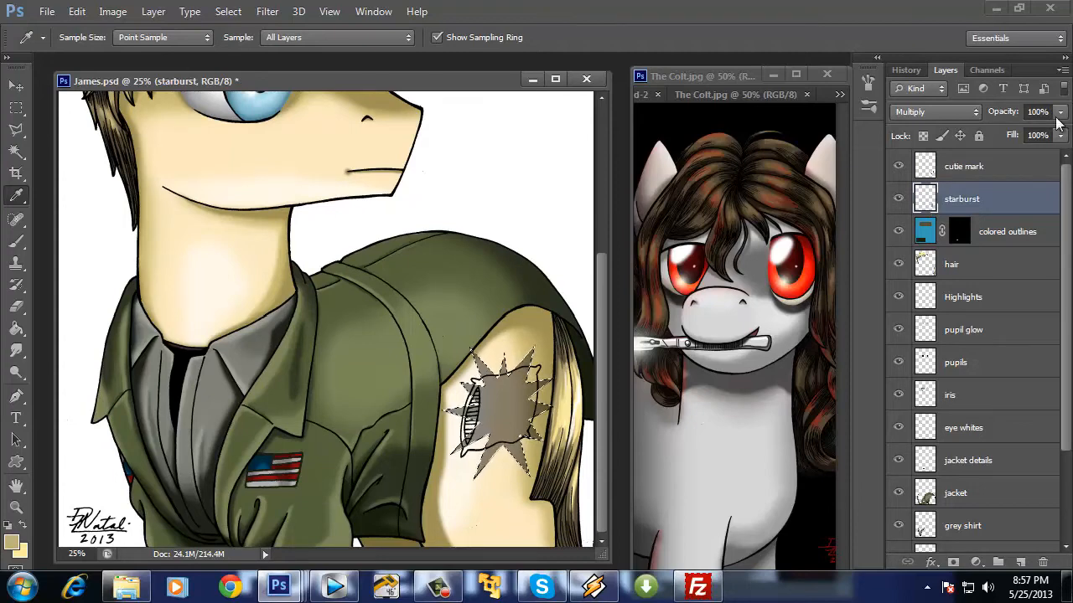
left_click(978, 114)
left_click(971, 135)
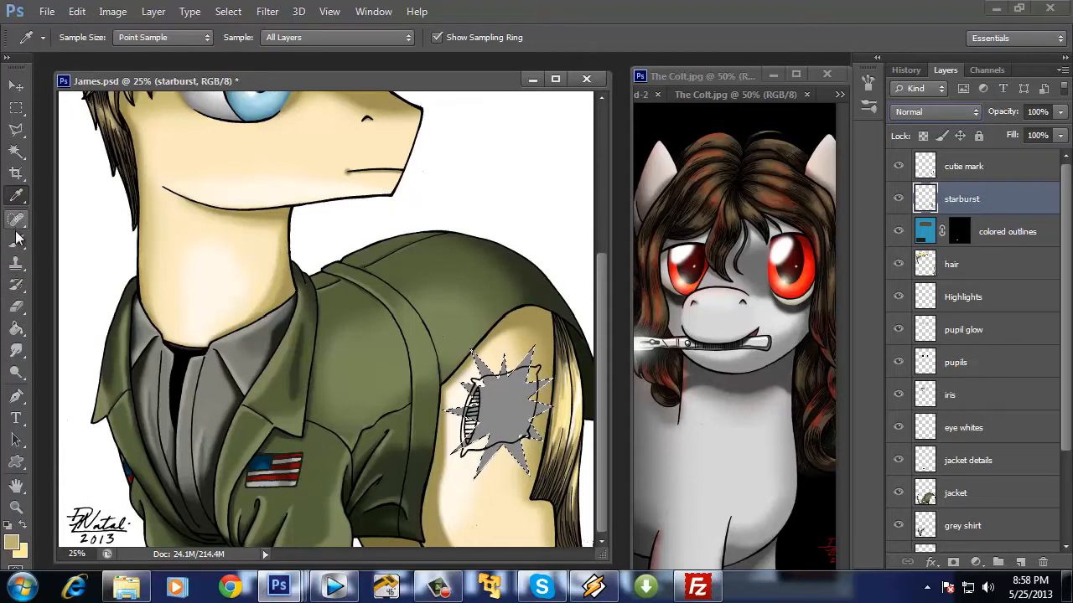
left_click(16, 329)
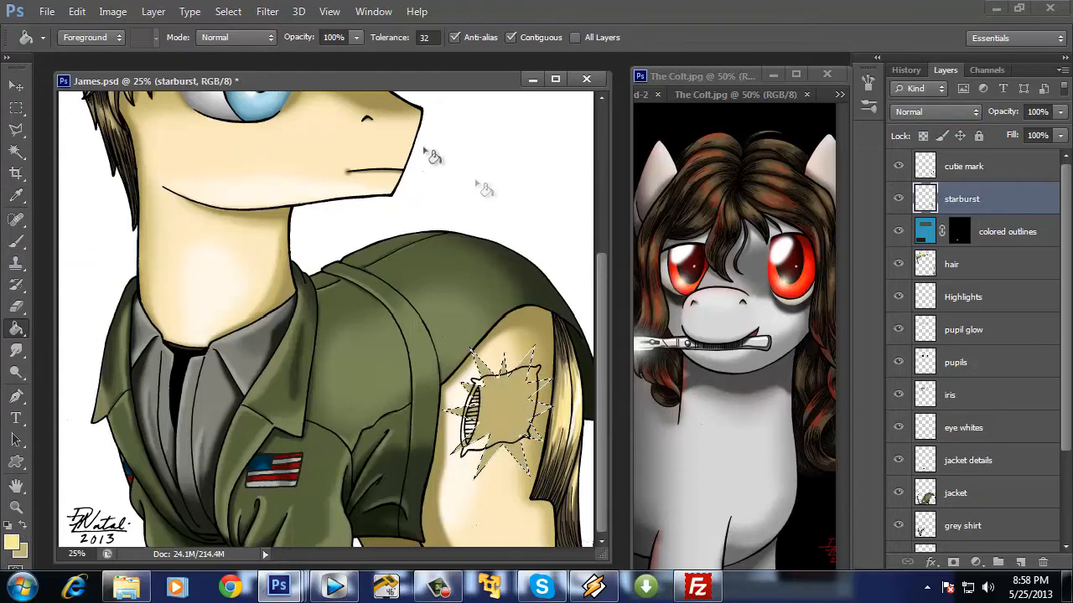
- Paint the sampled light yellow over the middle of the starburst with a soft 300 px brush and clear the selection
left_click(16, 241)
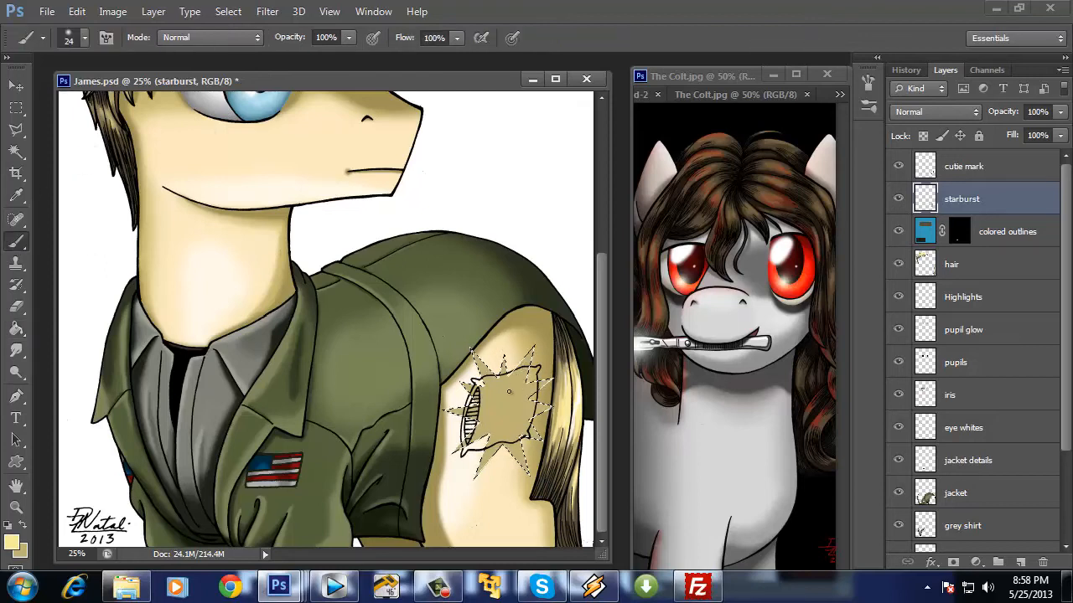
left_click(85, 38)
left_click(142, 329)
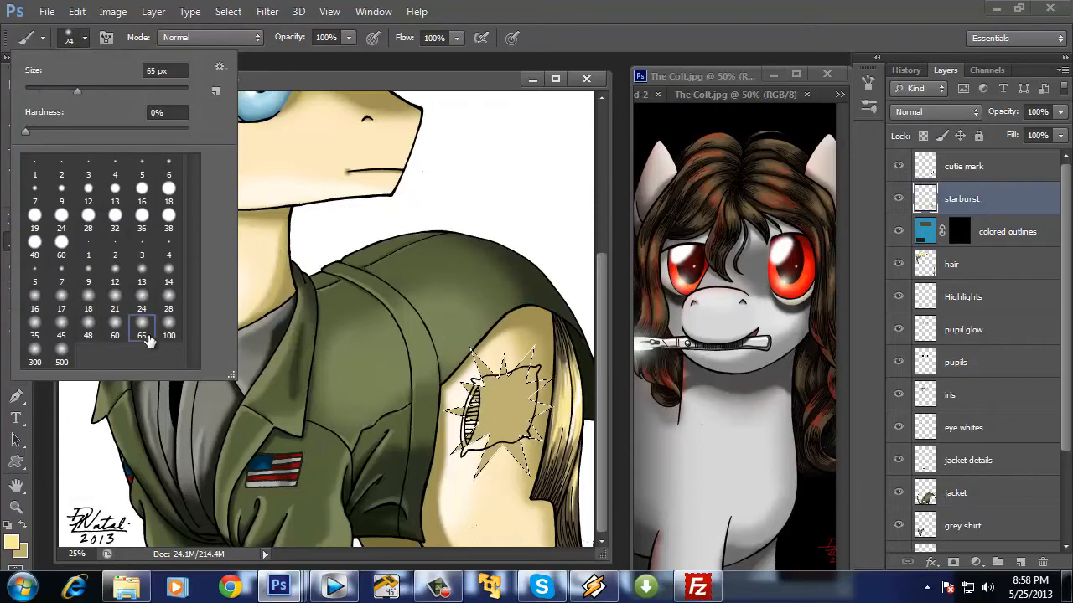
left_click(34, 352)
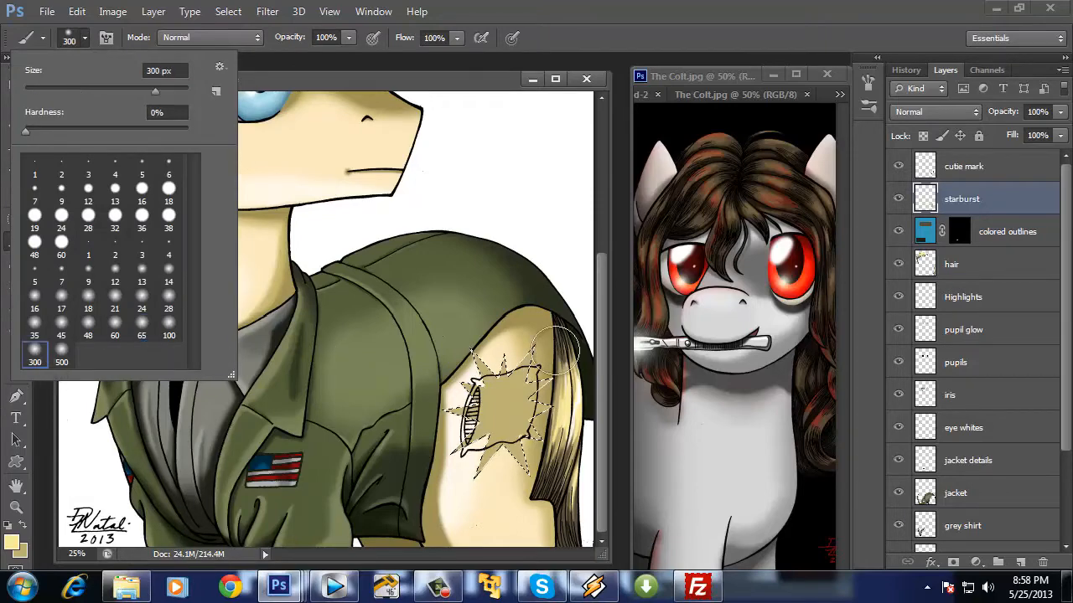
left_click_drag(507, 400, 492, 409)
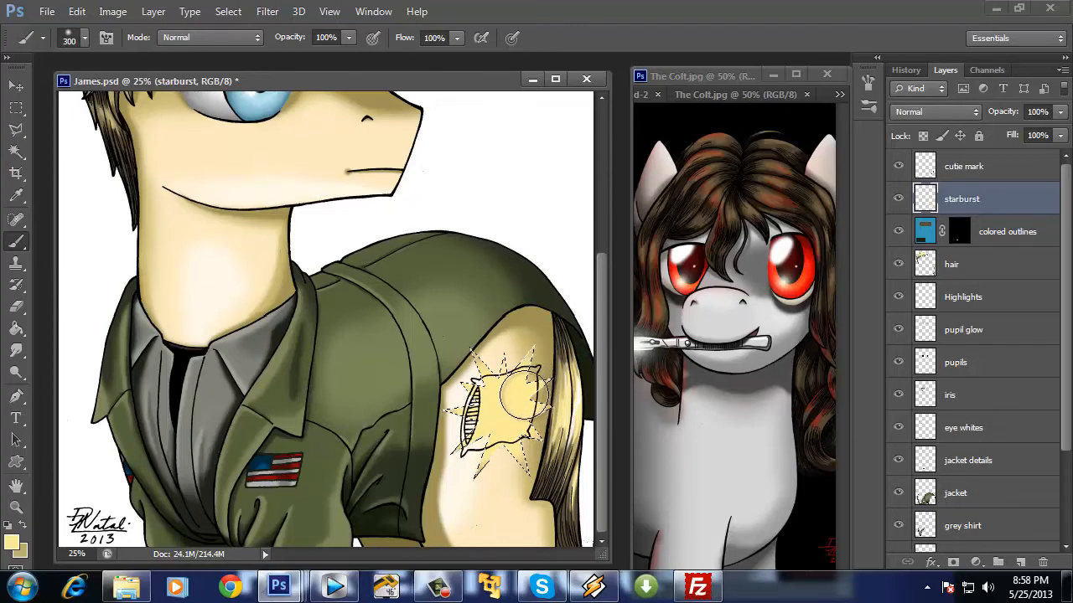
left_click_drag(524, 400, 507, 394)
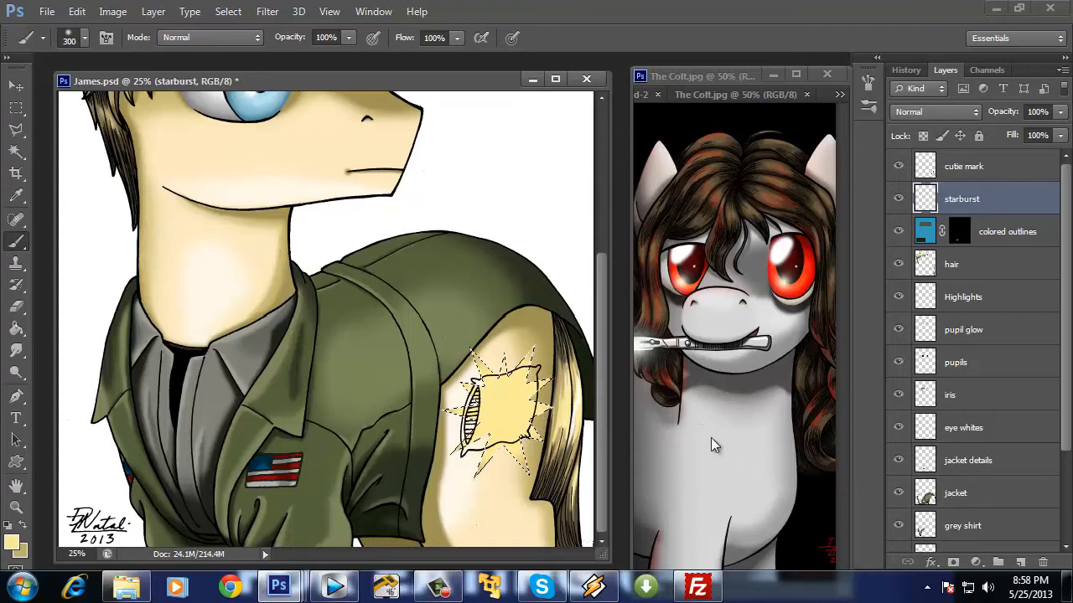
left_click(16, 108)
left_click(321, 198)
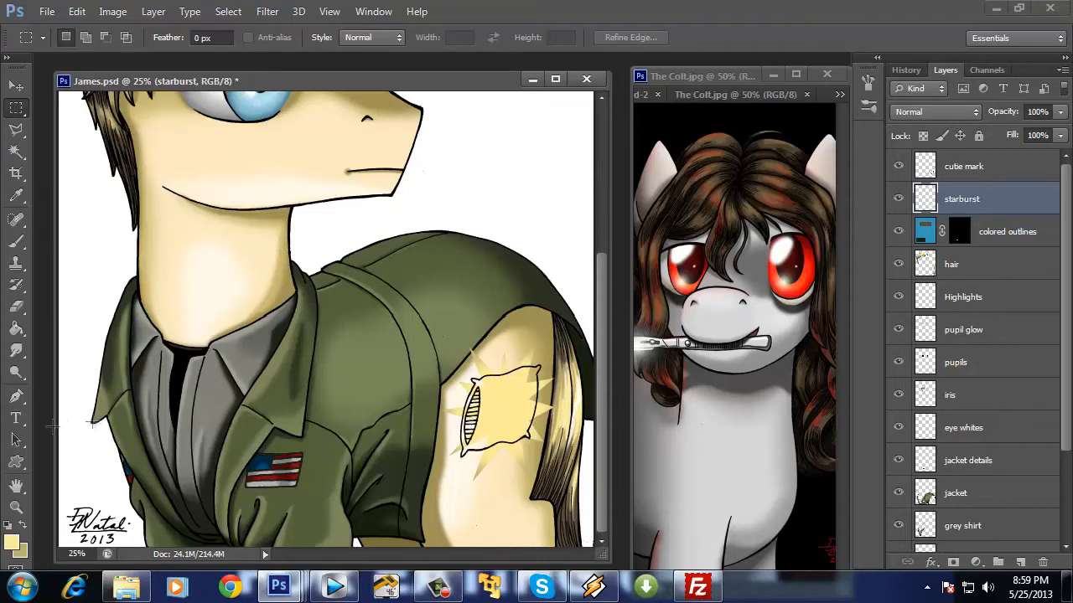
- Recolor the starburst layer to orange with a Hue/Saturation adjustment of Hue -17, Saturation +40 and Lightness -11
left_click(15, 507)
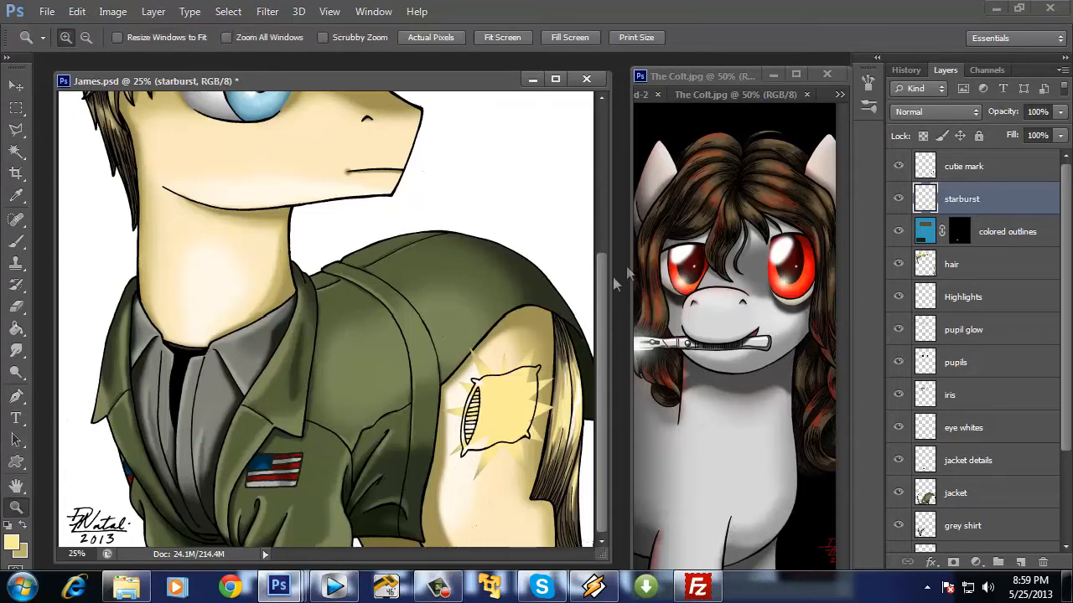
left_click_drag(600, 296, 599, 282)
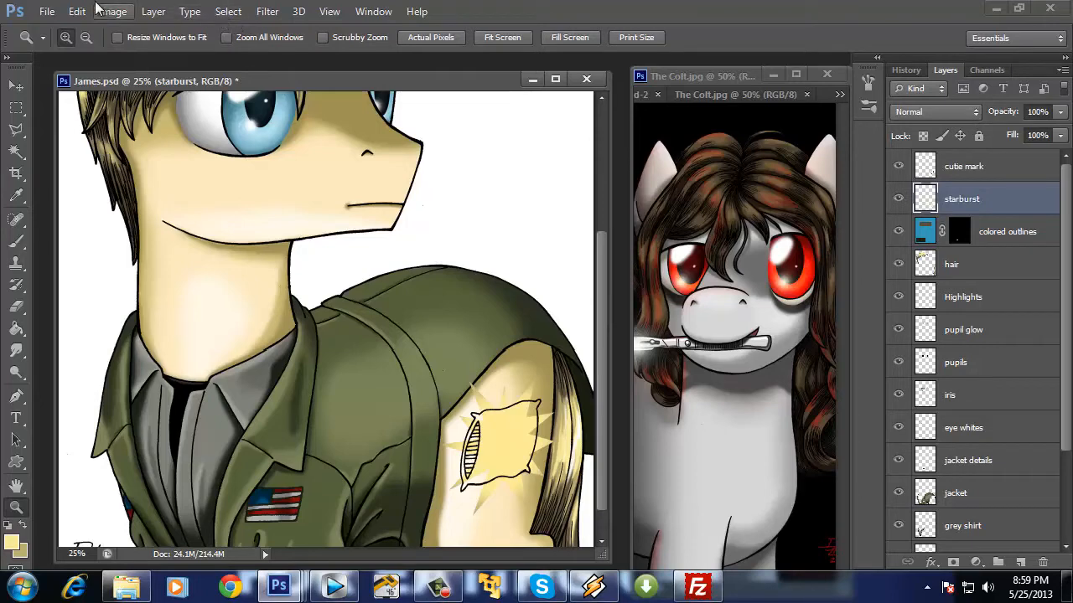
left_click(126, 17)
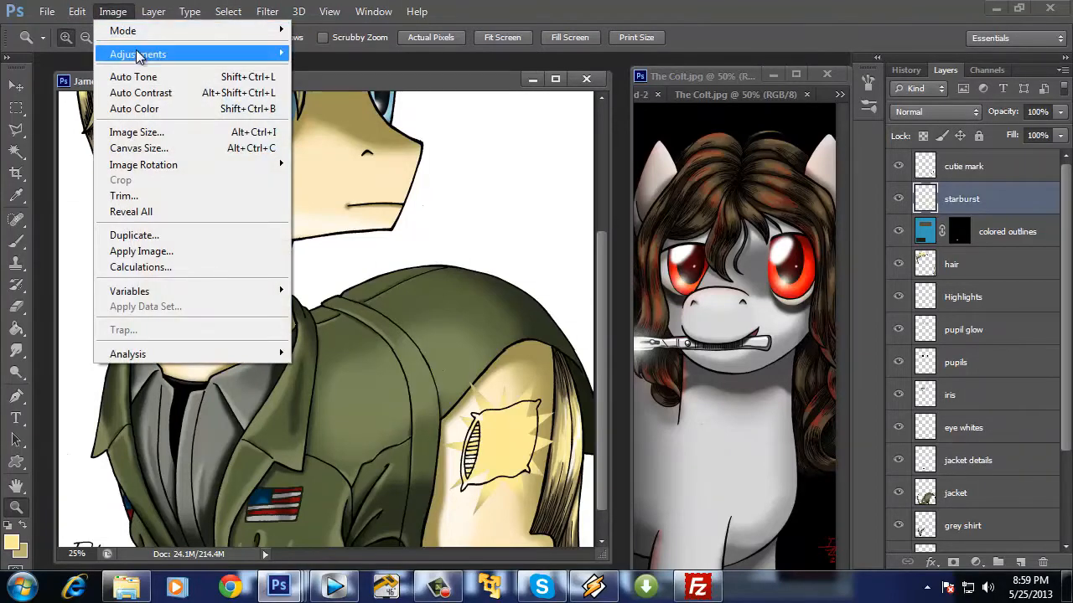
mouse_move(216, 54)
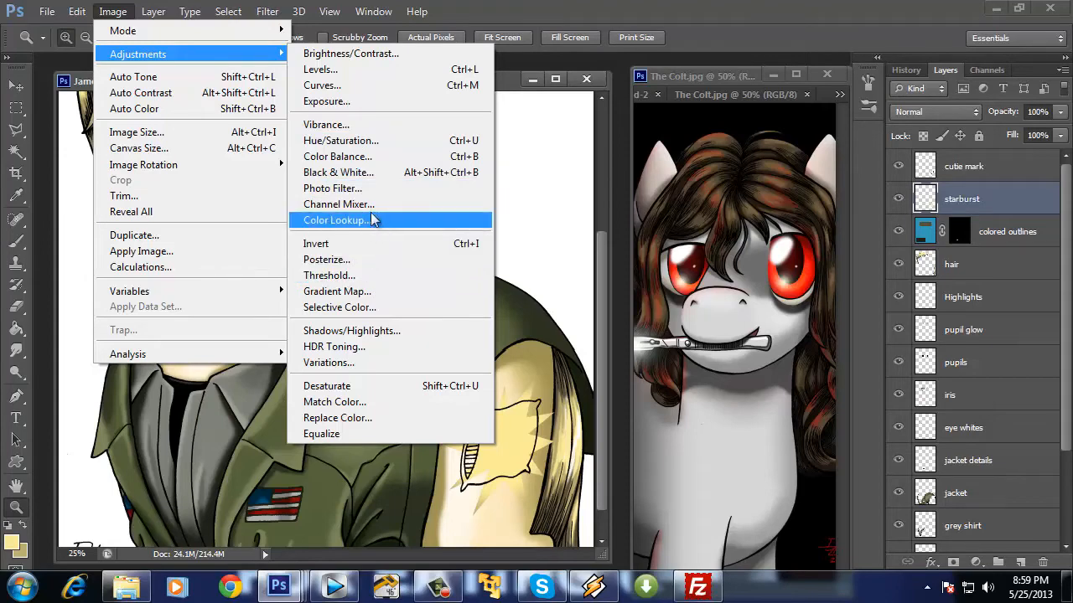
left_click(383, 141)
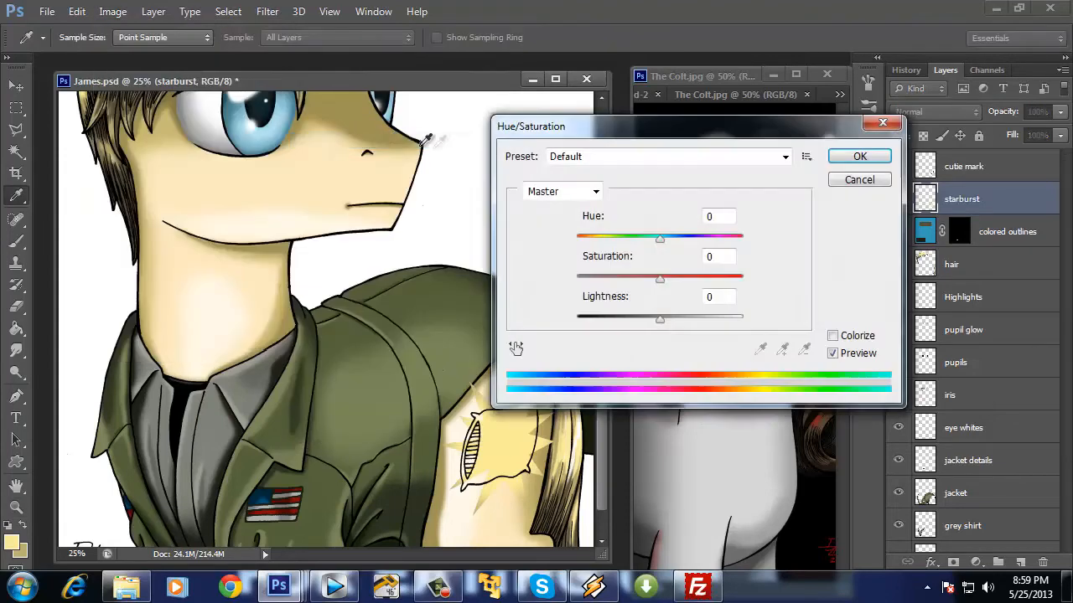
left_click_drag(722, 126, 877, 52)
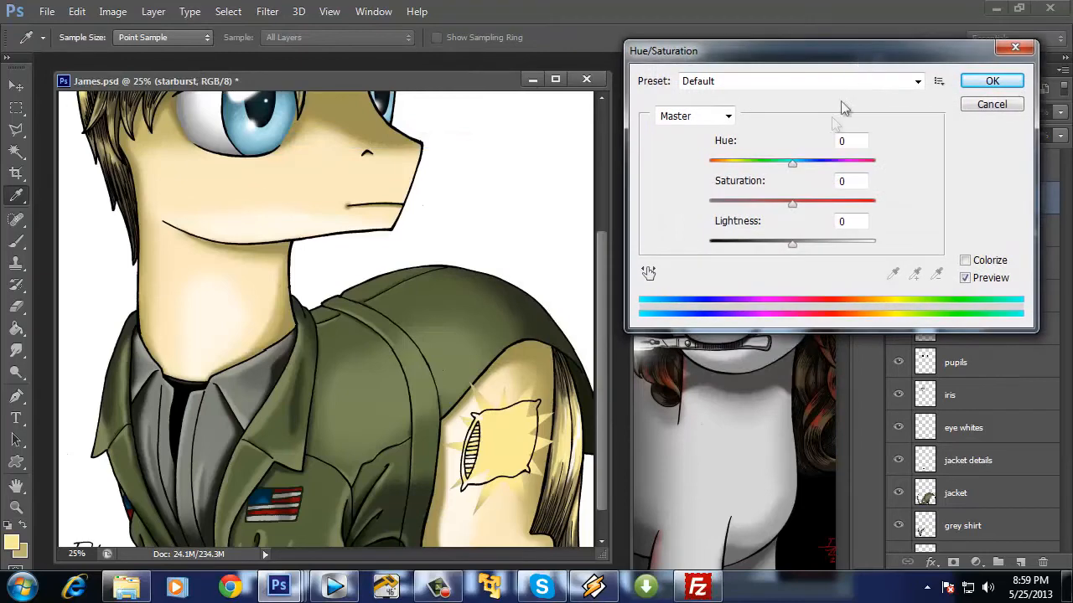
left_click_drag(796, 210, 911, 209)
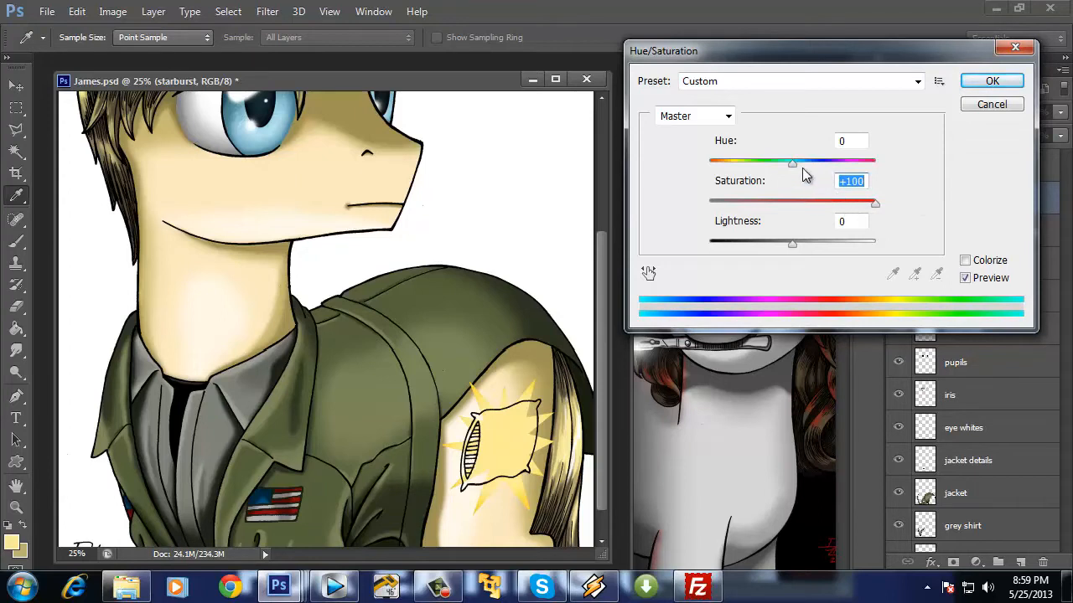
left_click_drag(793, 169, 784, 169)
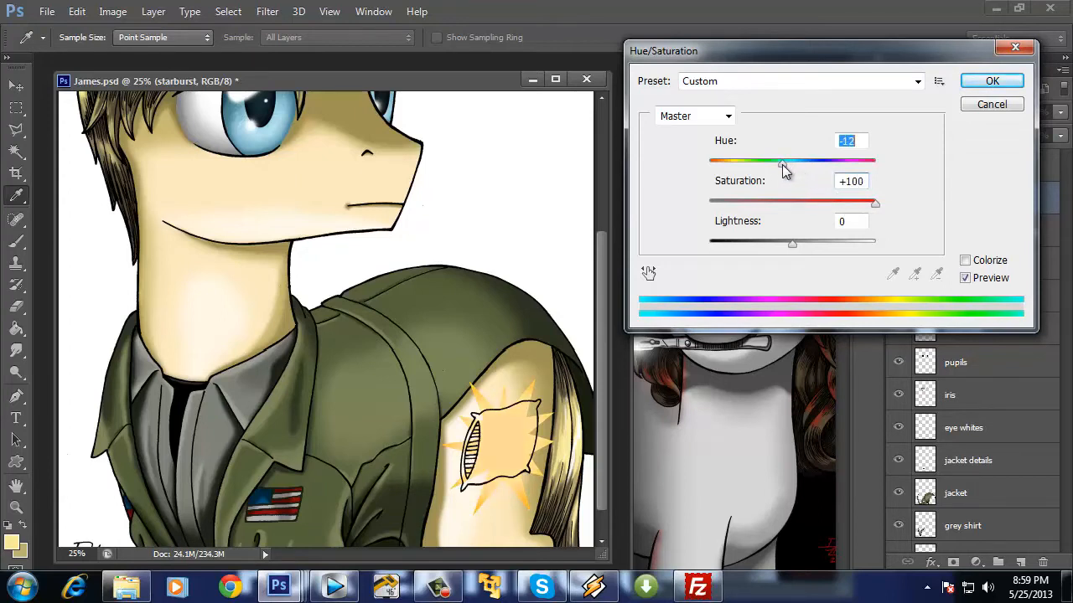
left_click_drag(784, 169, 776, 171)
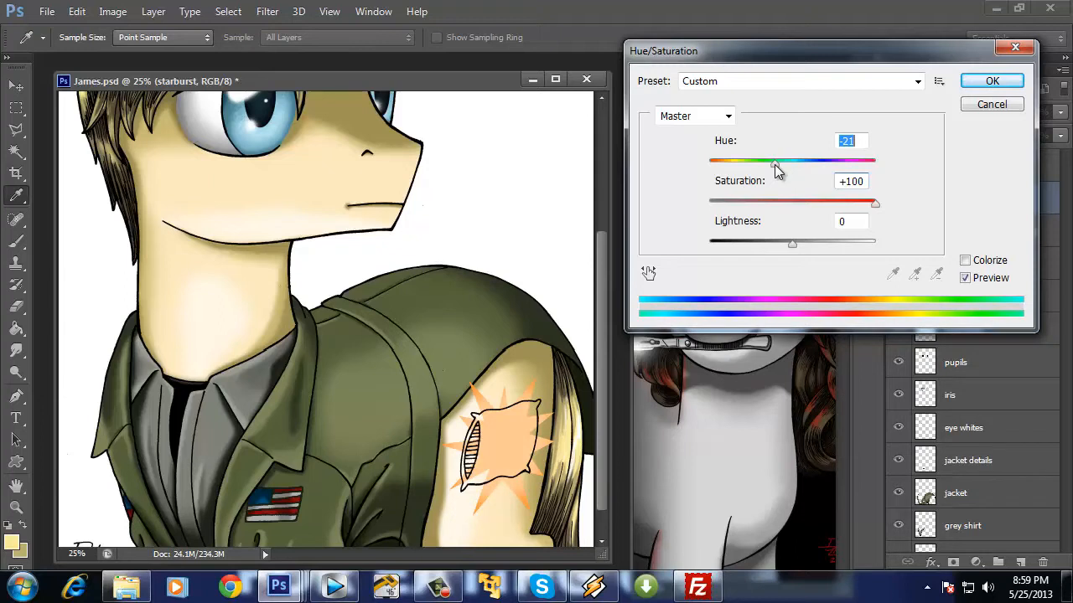
left_click_drag(776, 170, 780, 170)
left_click_drag(793, 245, 786, 250)
left_click_drag(874, 209, 828, 222)
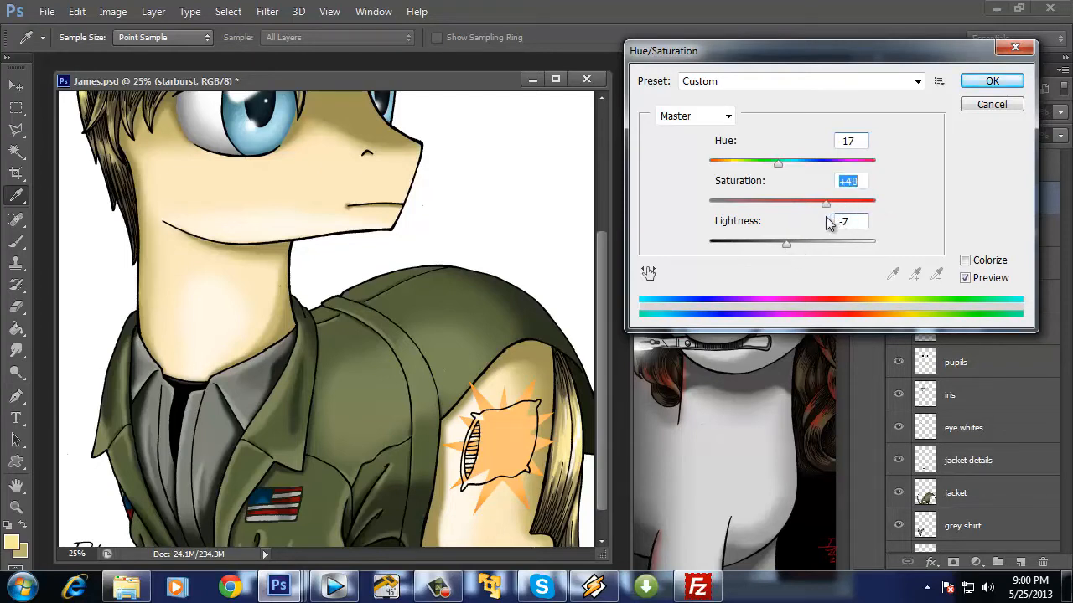
left_click_drag(789, 245, 785, 246)
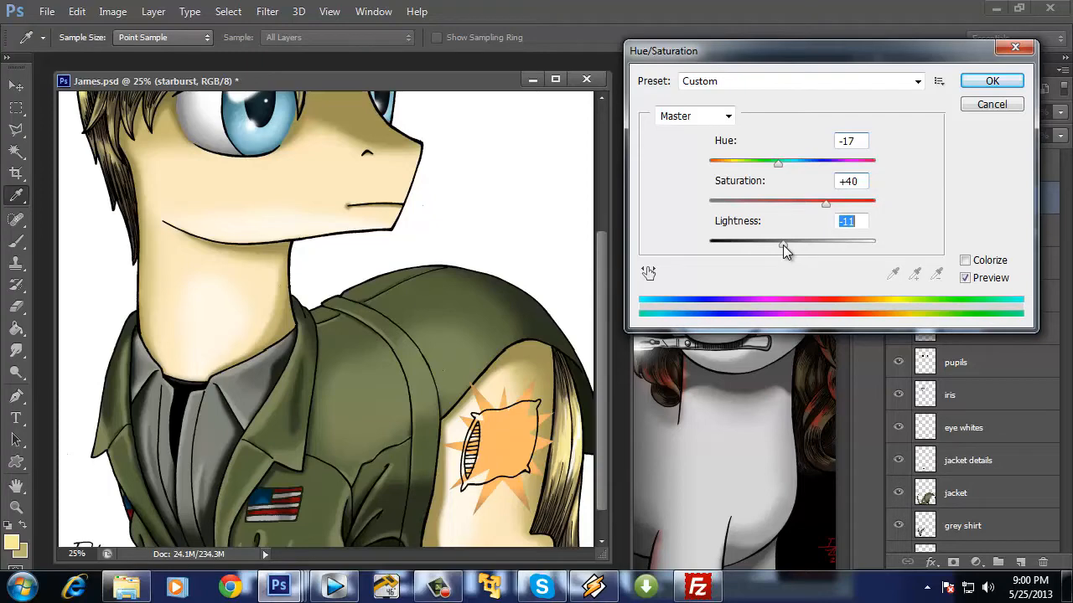
left_click(989, 82)
key("z")
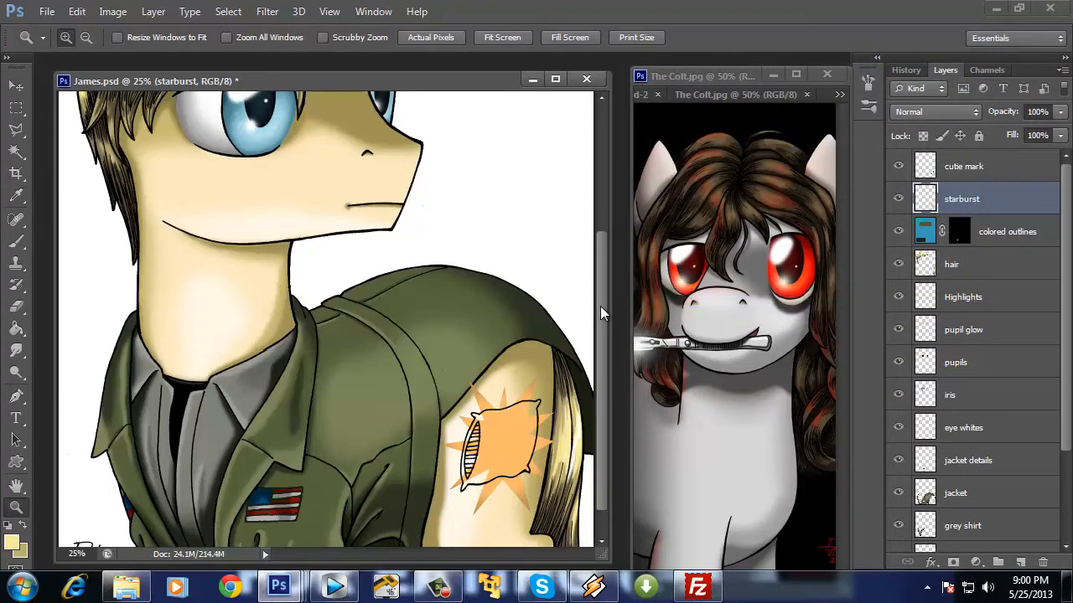
- Load the starburst's shape as a selection and sample a light yellow from the top of the mane as the foreground color
left_click(926, 198, "ctrl")
left_click_drag(604, 340, 614, 218)
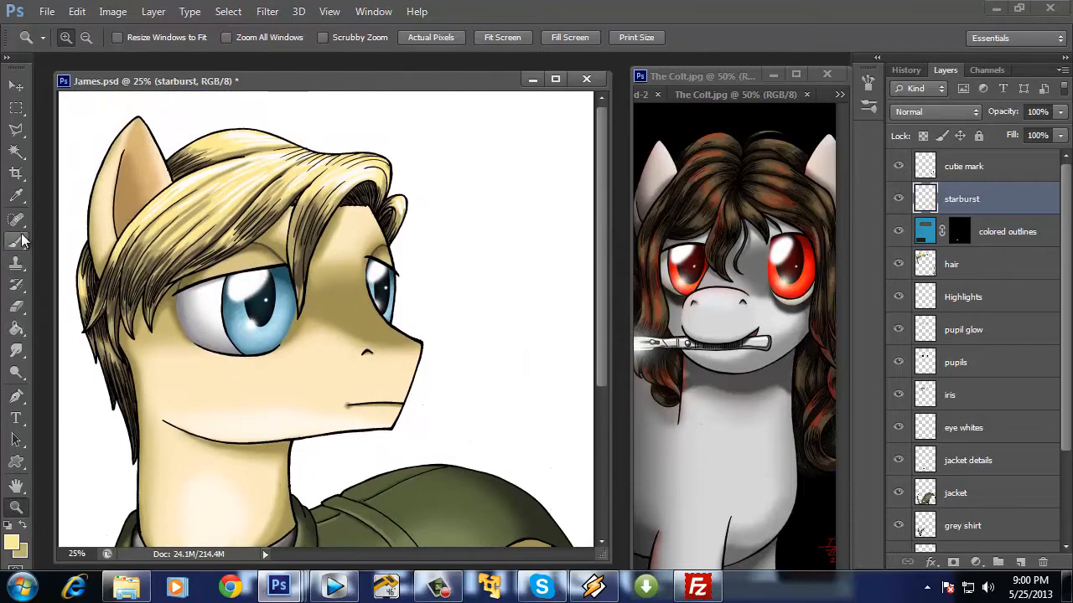
left_click(16, 198)
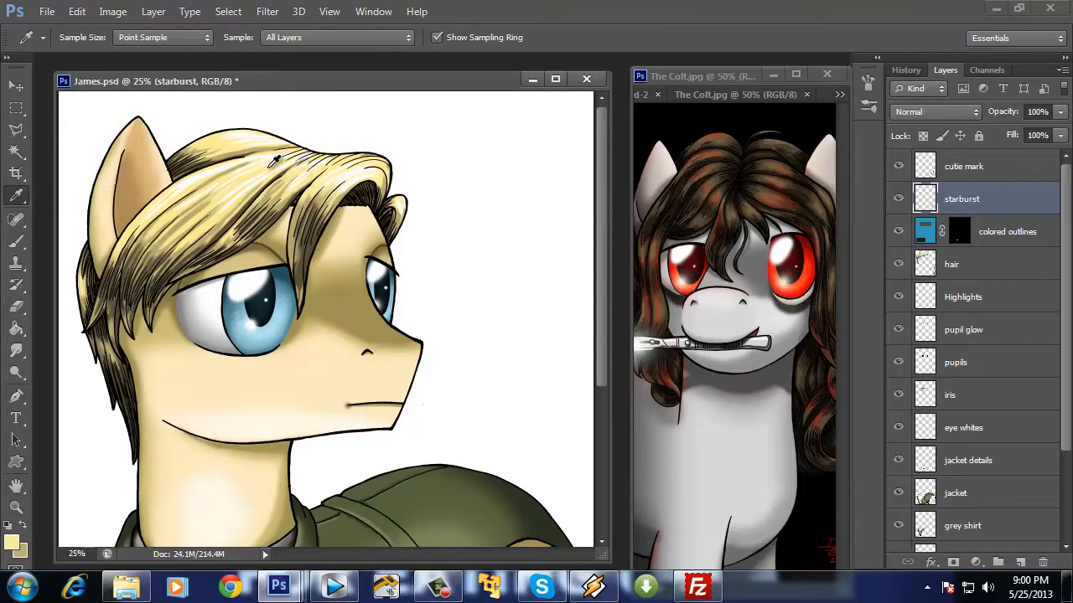
left_click(212, 140)
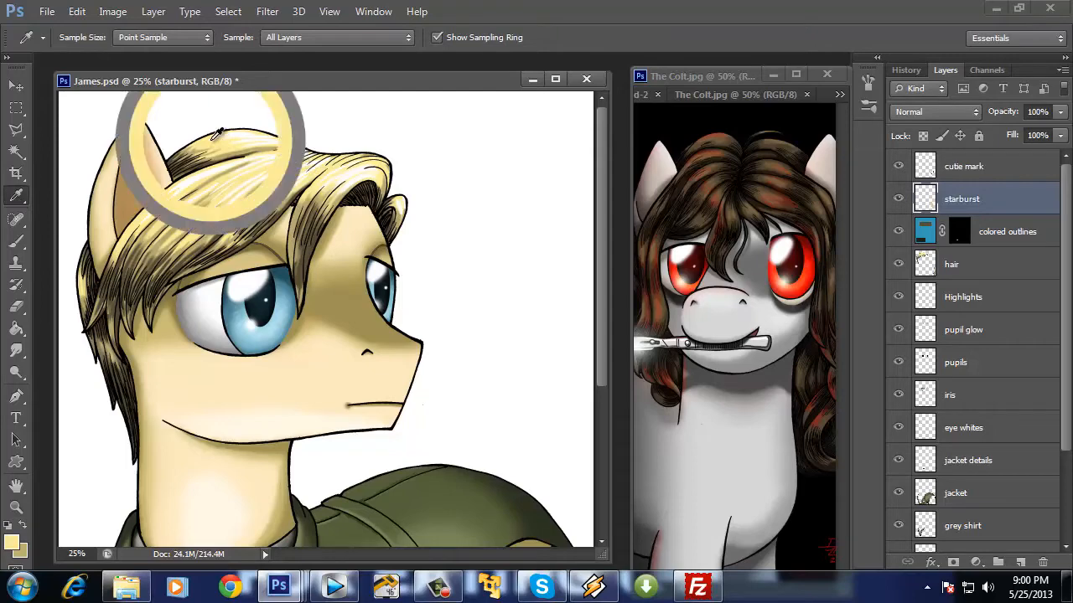
- Paint the light yellow over the middle of the orange starburst with a soft 300 px brush and clear the selection
left_click_drag(600, 223, 602, 380)
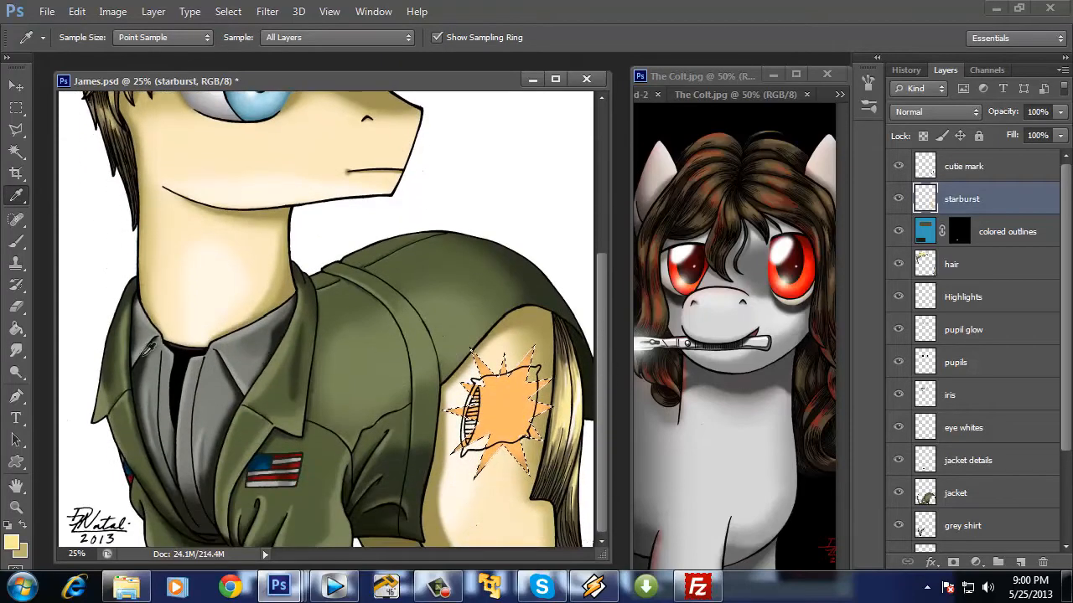
left_click(21, 243)
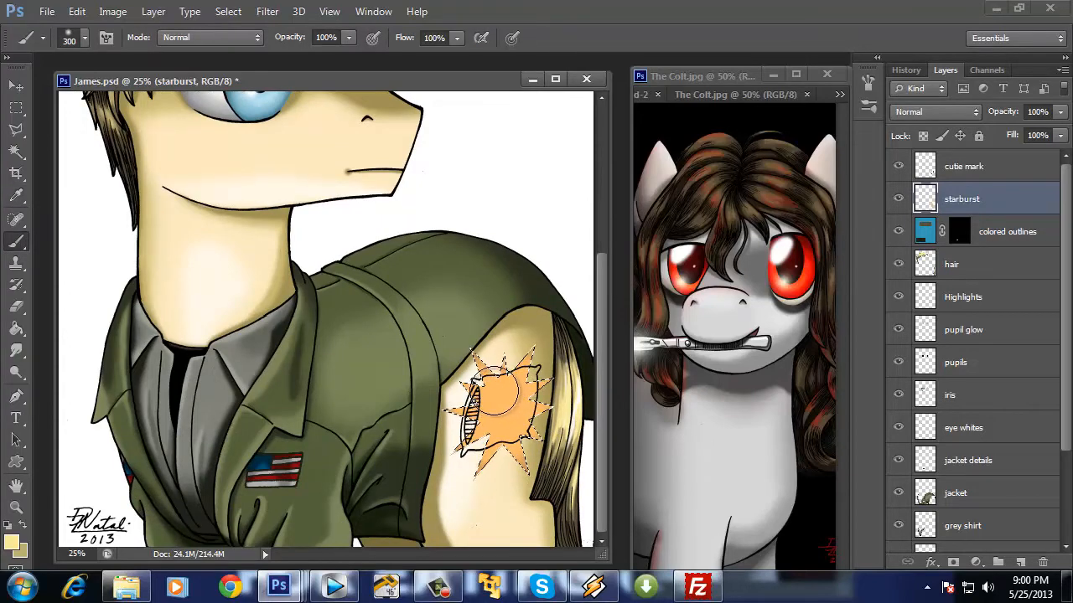
mouse_move(496, 393)
left_mouse_down()
mouse_move(535, 402)
mouse_move(504, 430)
left_mouse_up()
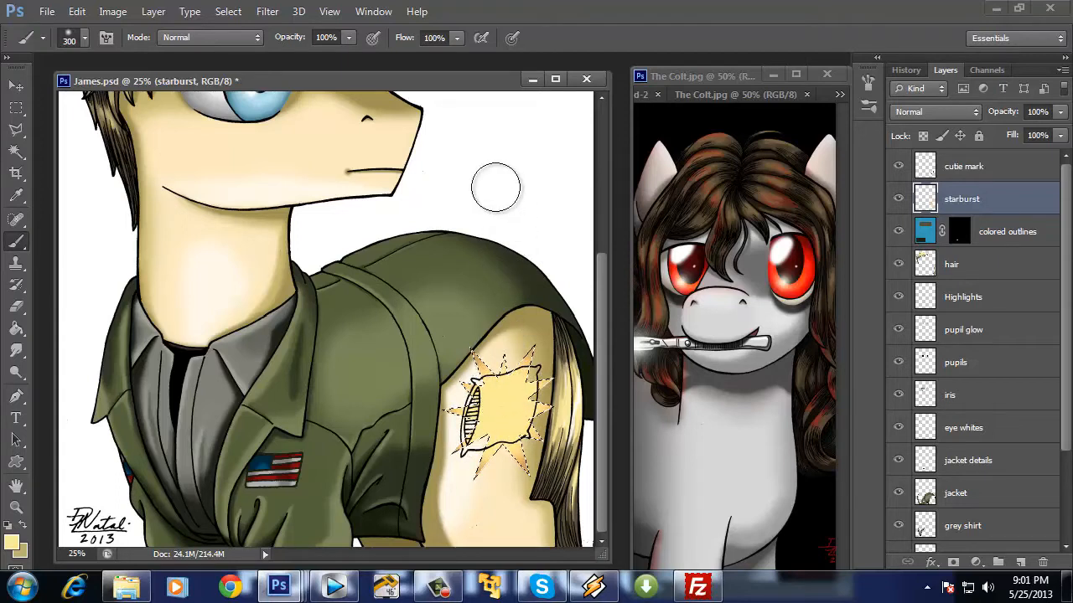
left_click(14, 109)
left_click(395, 191)
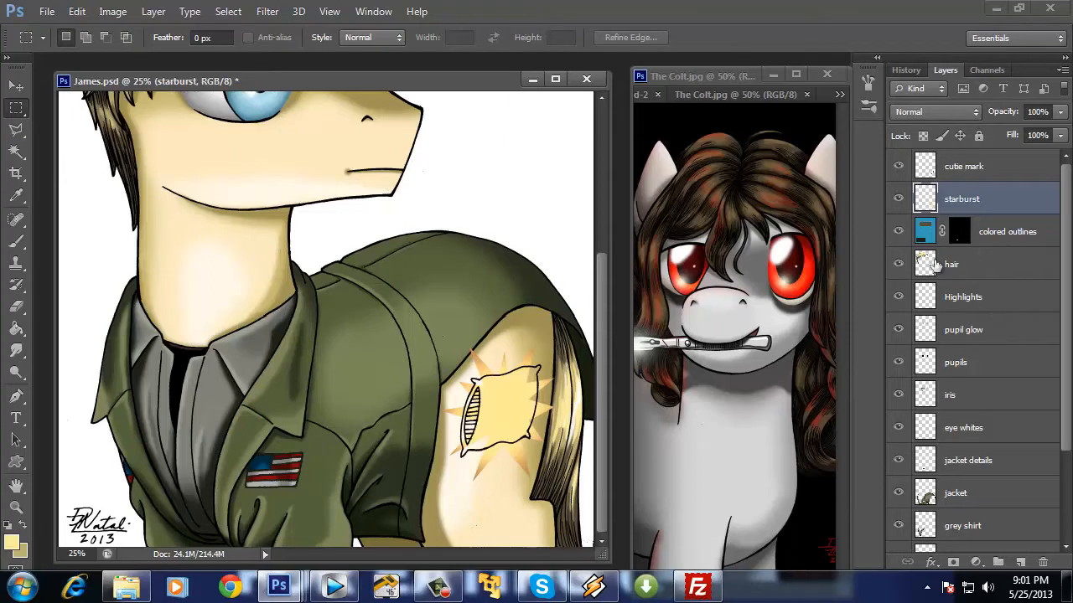
- Reload the starburst selection, sample orange from a ray tip, and adjust the foreground color to the golden yellow #ceb15a
left_click(925, 199, "ctrl")
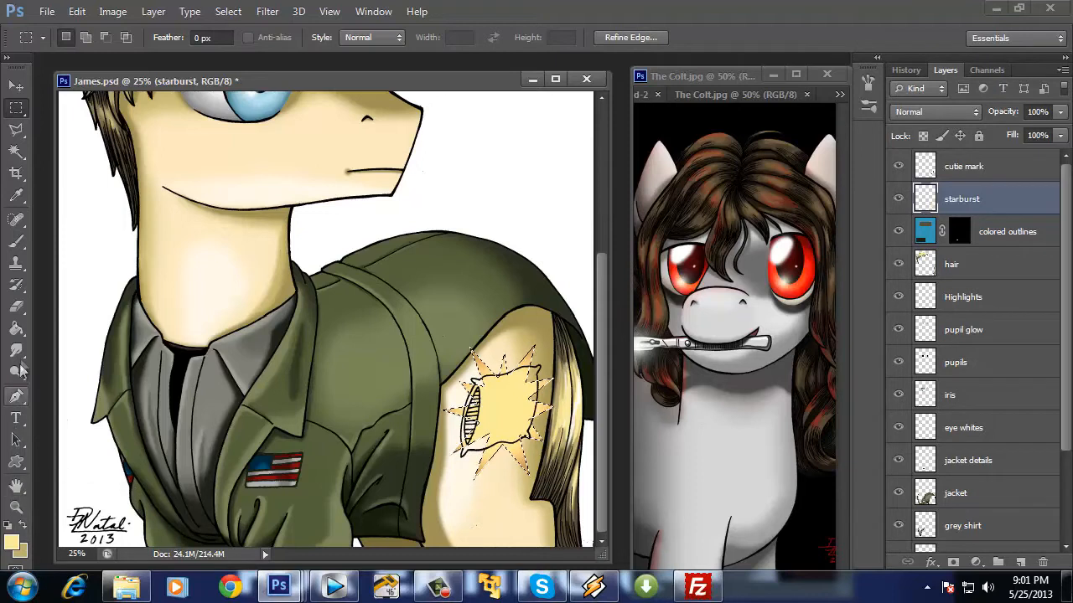
left_click(17, 196)
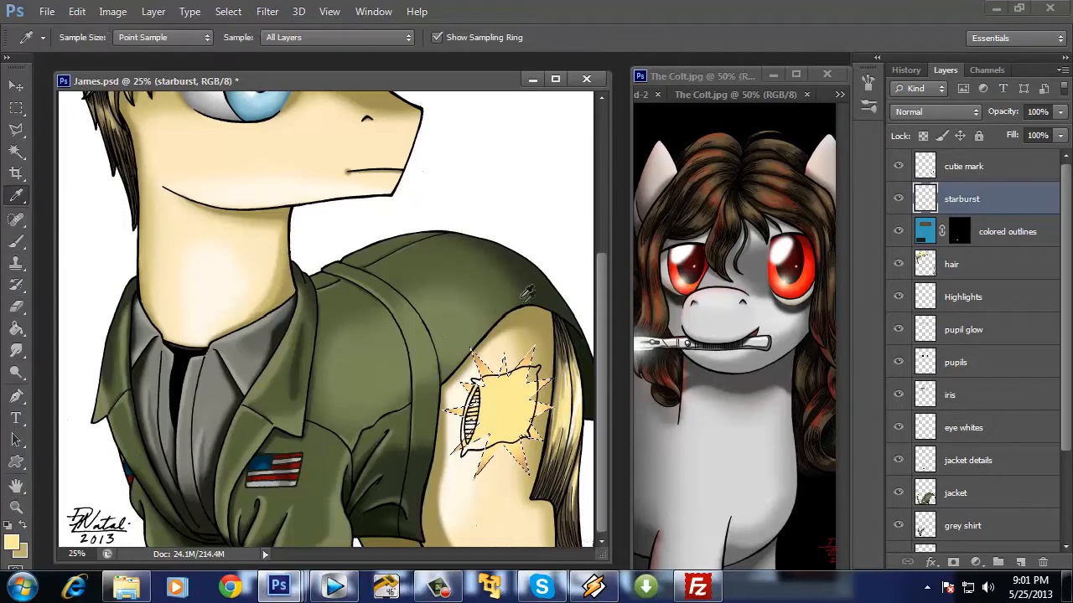
left_click(476, 357)
left_click(17, 545)
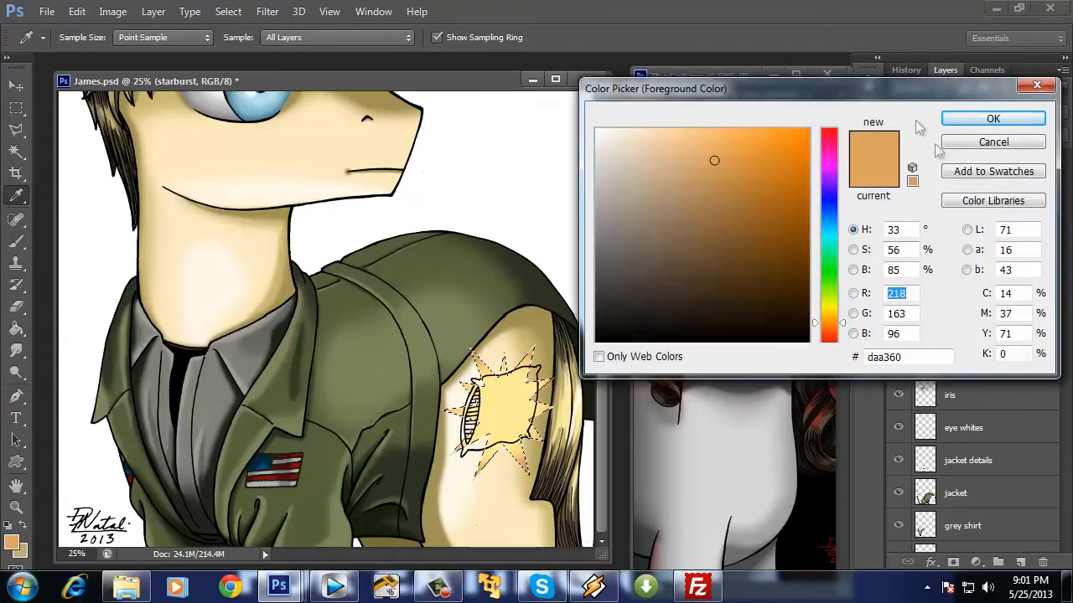
left_click(723, 175)
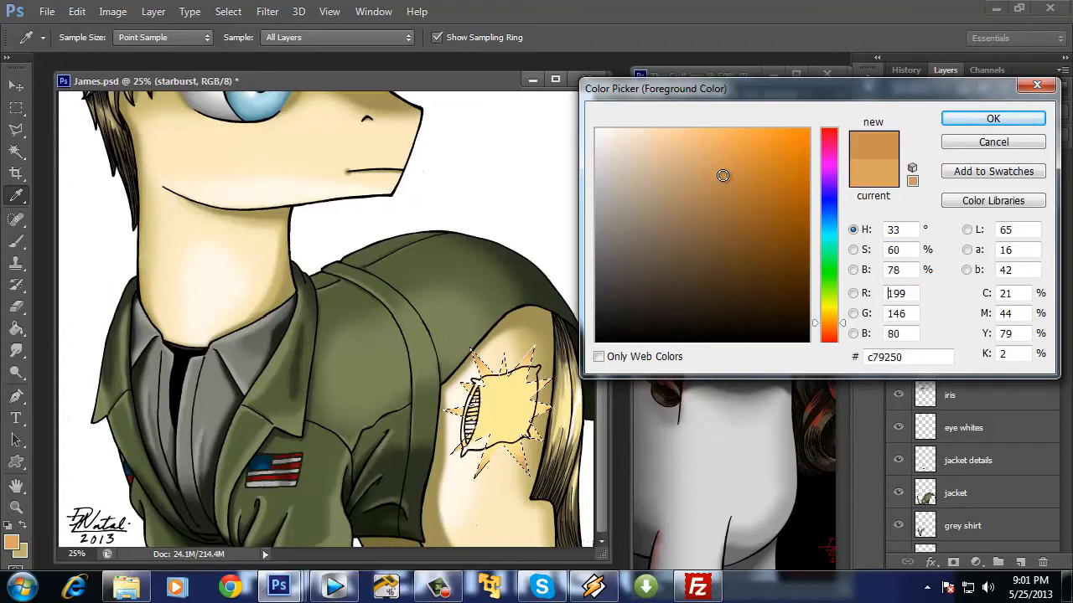
left_click_drag(722, 175, 715, 169)
left_click_drag(842, 326, 845, 323)
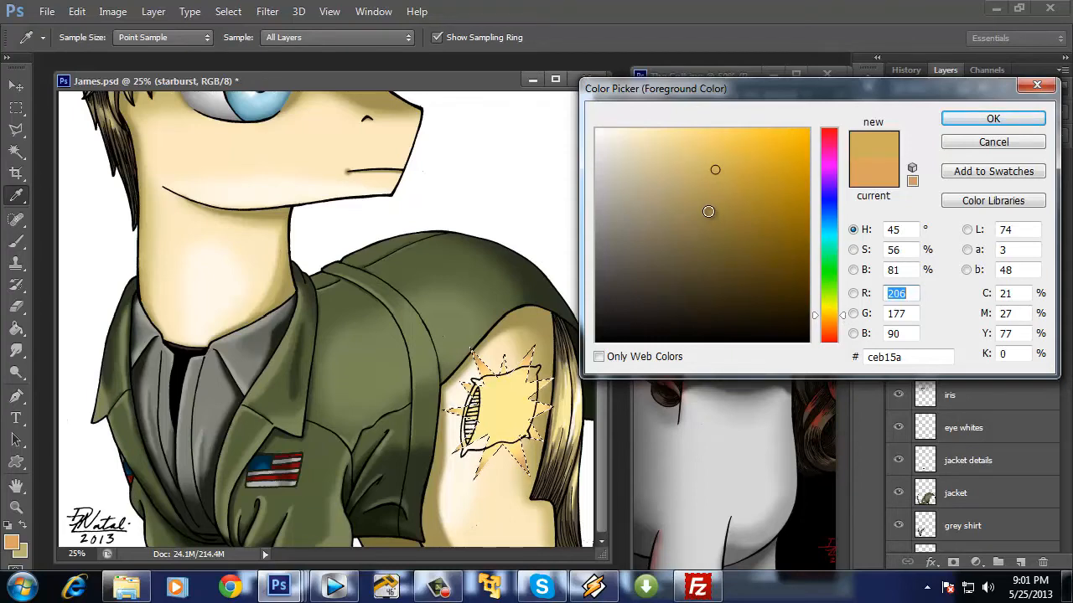
left_click(1008, 120)
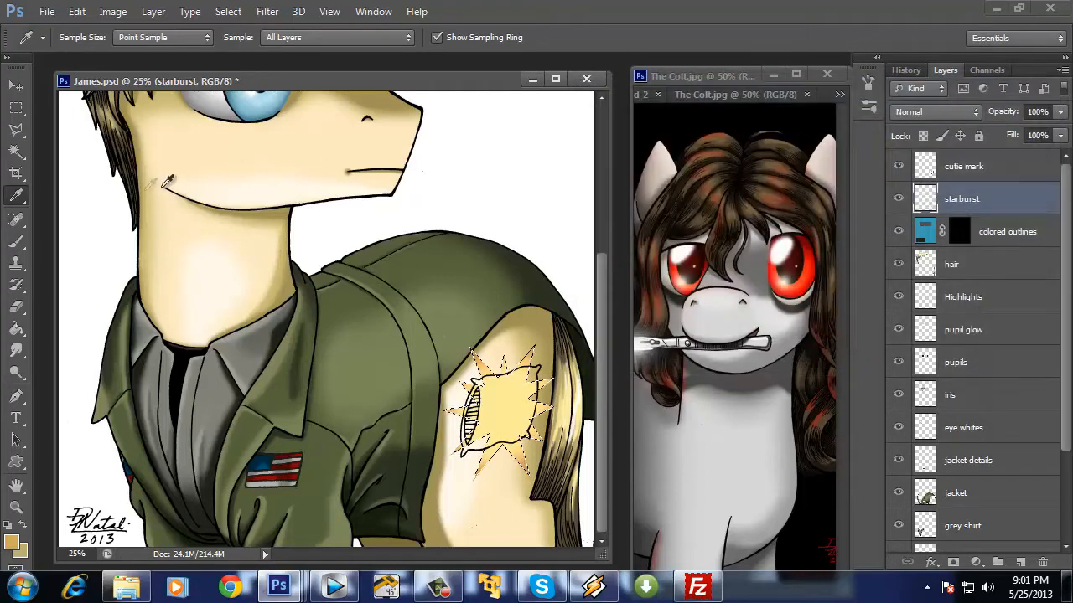
- Stroke the starburst selection with a 2 px centered line in the golden foreground color, Normal mode at 100% opacity
left_click(16, 85)
left_click(15, 108)
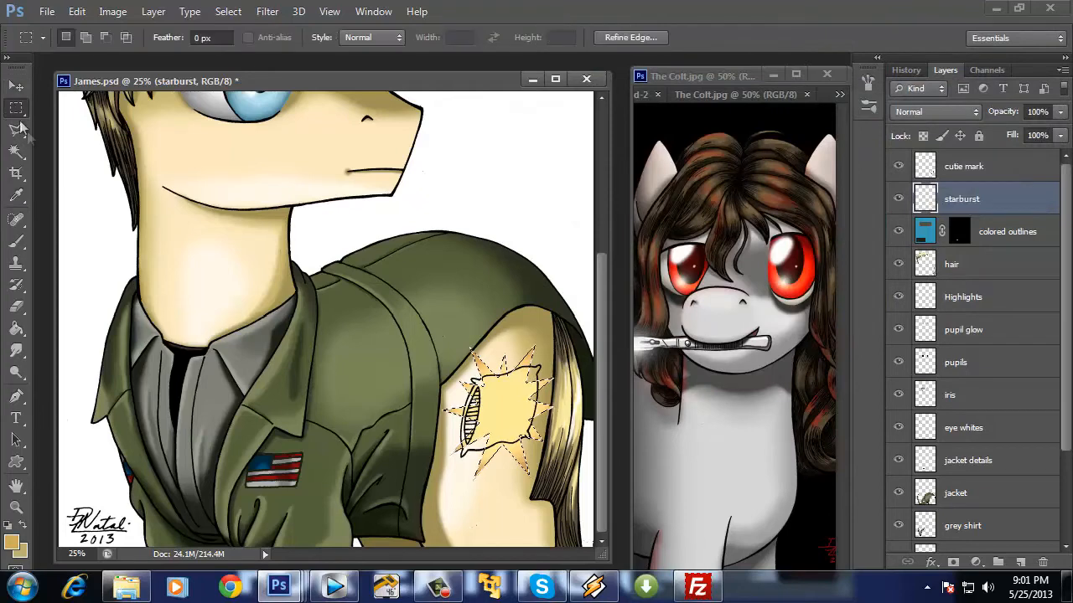
right_click(517, 400)
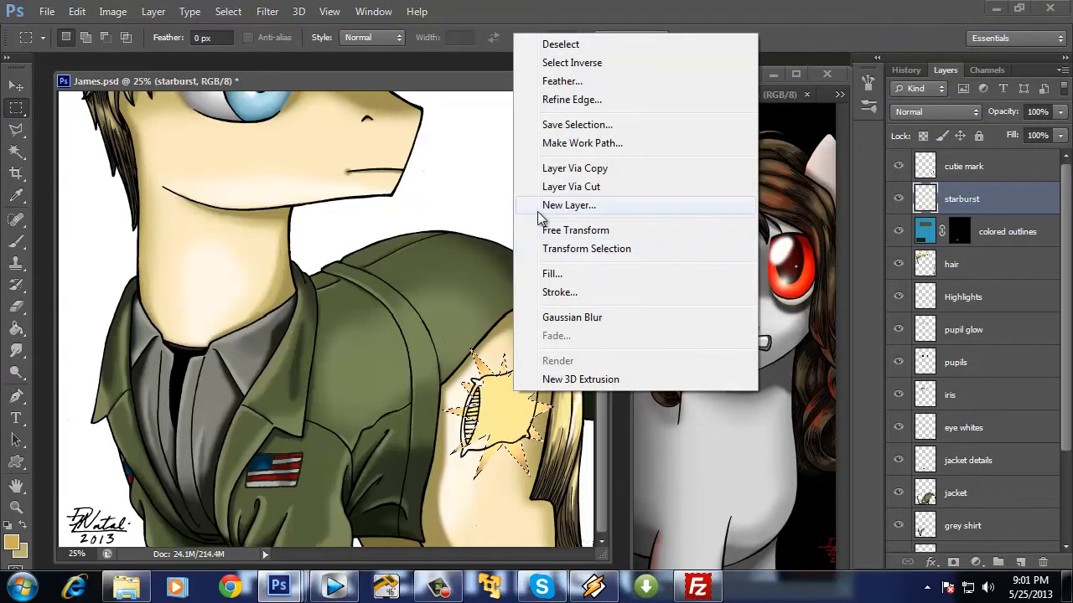
left_click(558, 293)
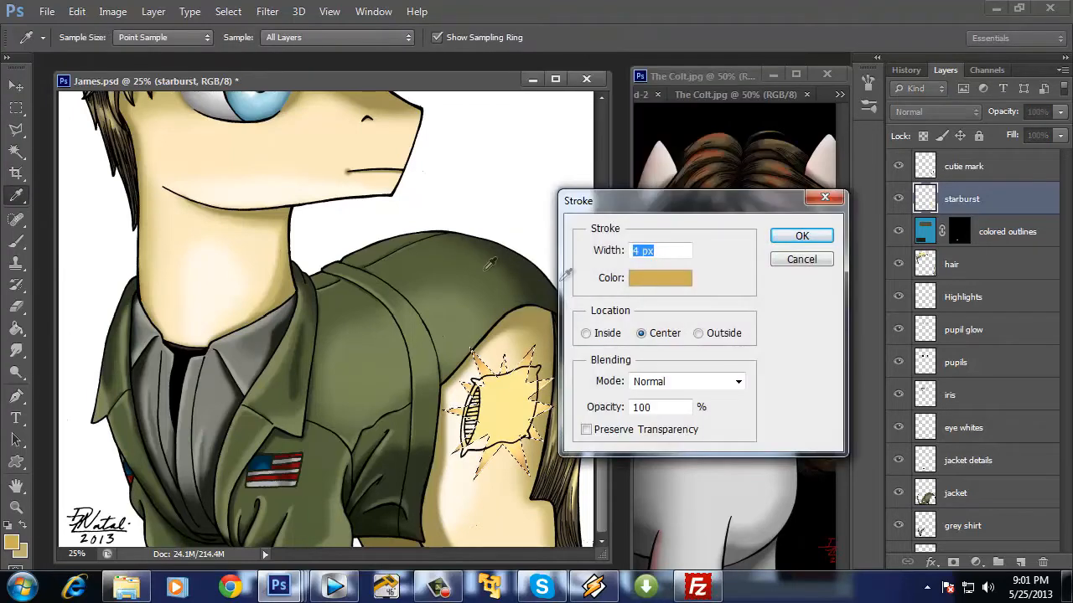
left_click(636, 250)
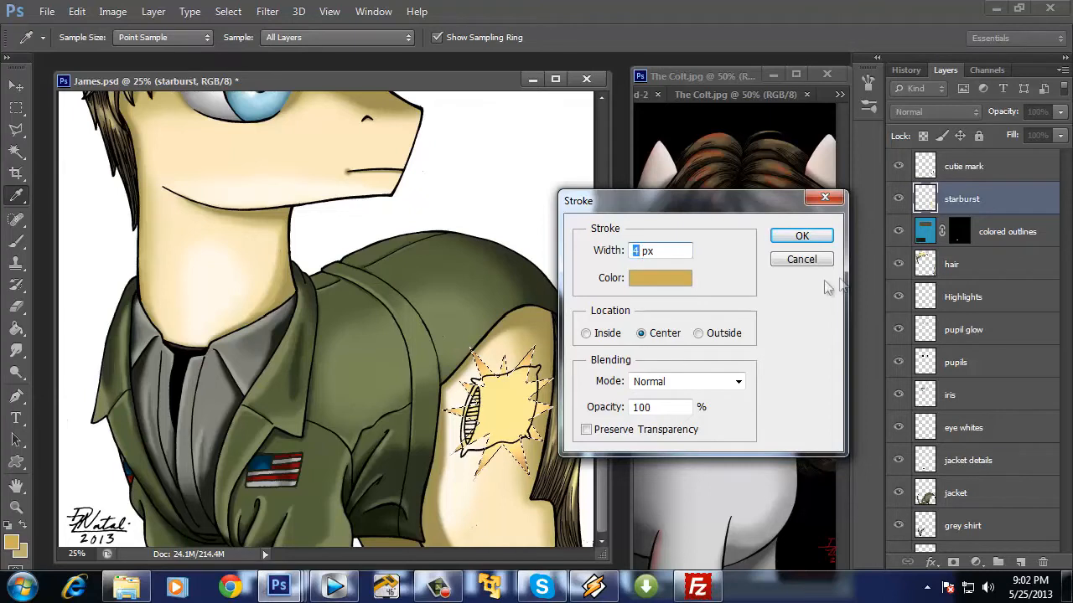
type("2")
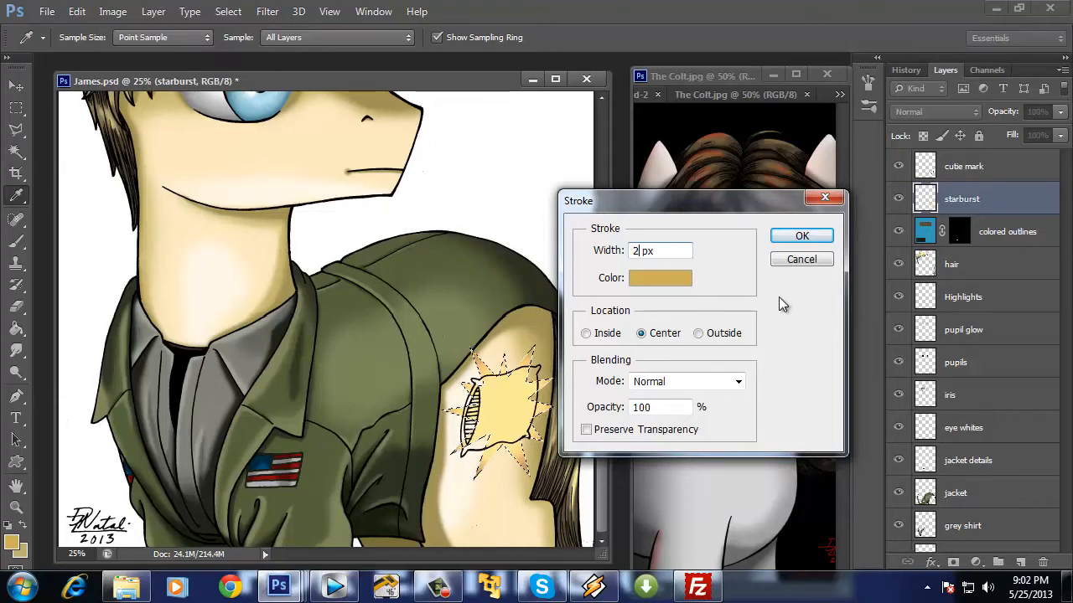
left_click(801, 237)
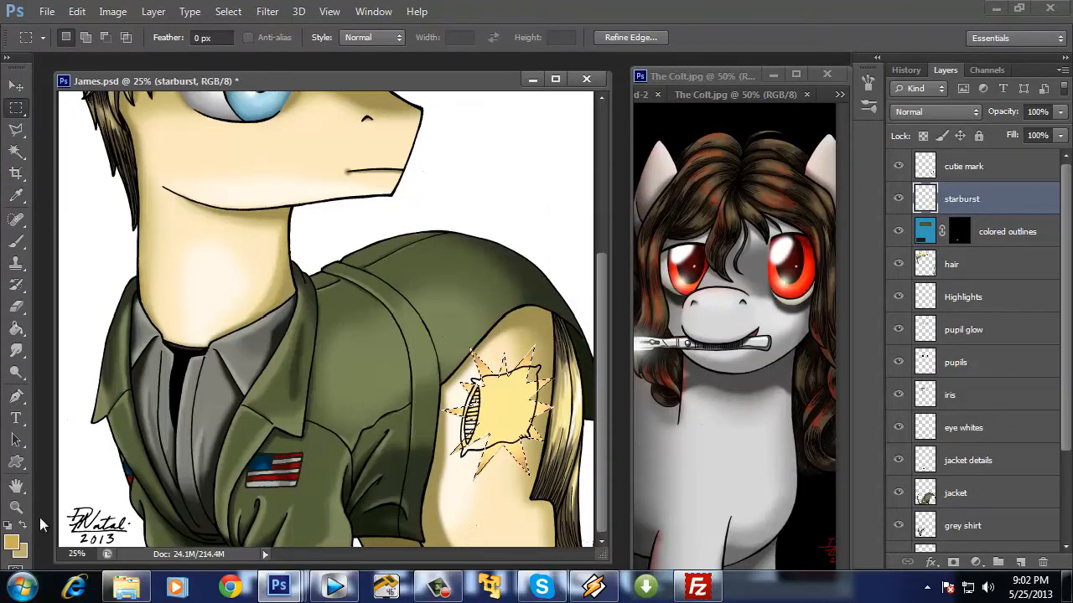
- Examine the stroked edges of the starburst up close at 50% zoom
left_click(17, 507)
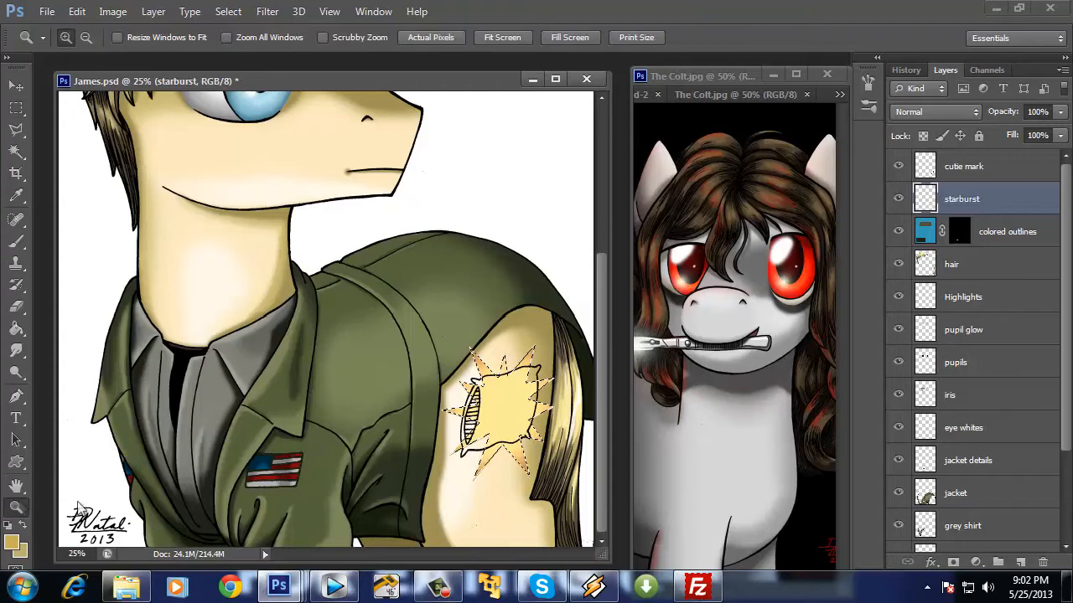
left_click(537, 382)
left_click(534, 382)
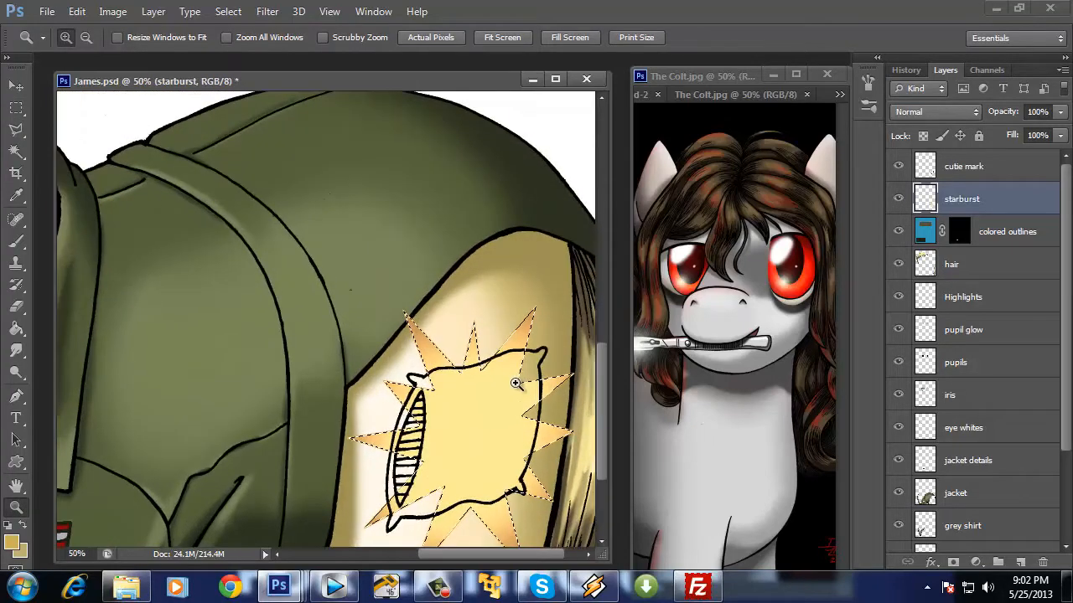
left_click_drag(529, 365, 514, 225)
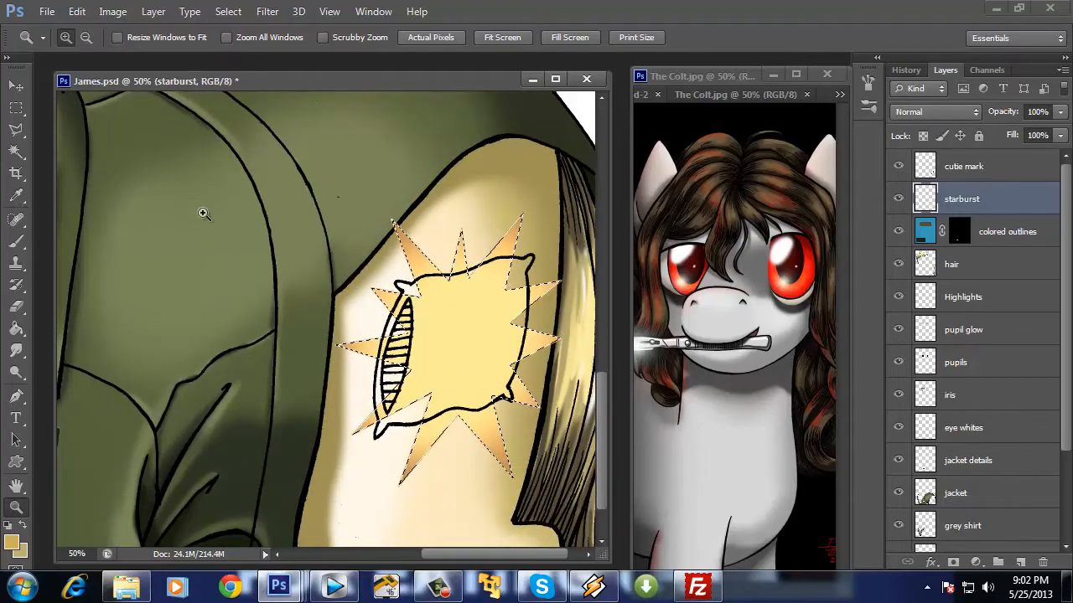
- Stroke the starburst selection with a 5 px centered golden line, Normal mode at 100% opacity, and clear the selection
left_click(16, 108)
left_click(147, 124)
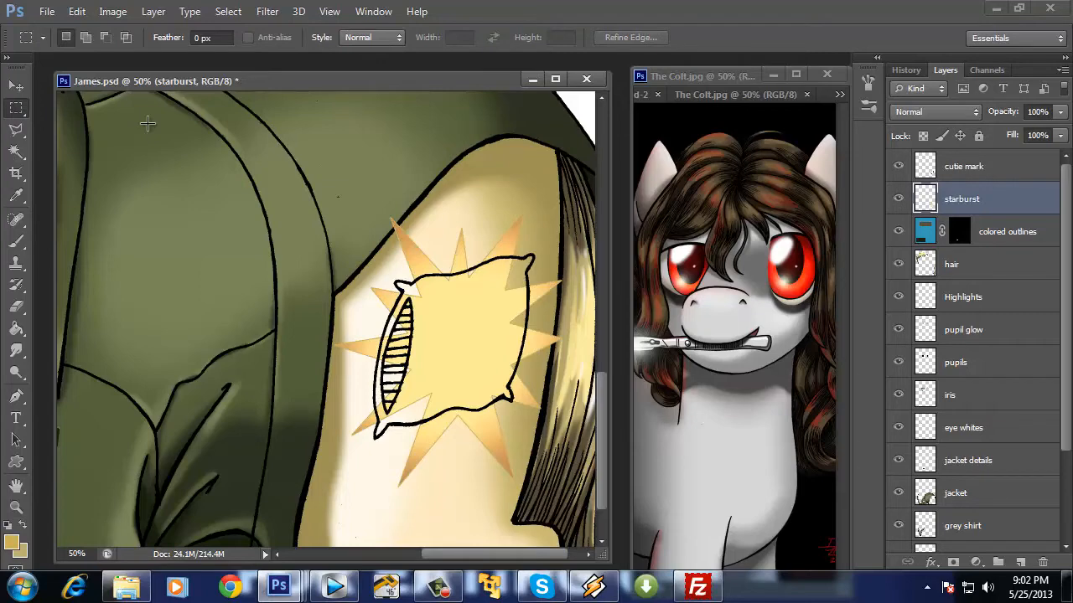
key("ctrl+z")
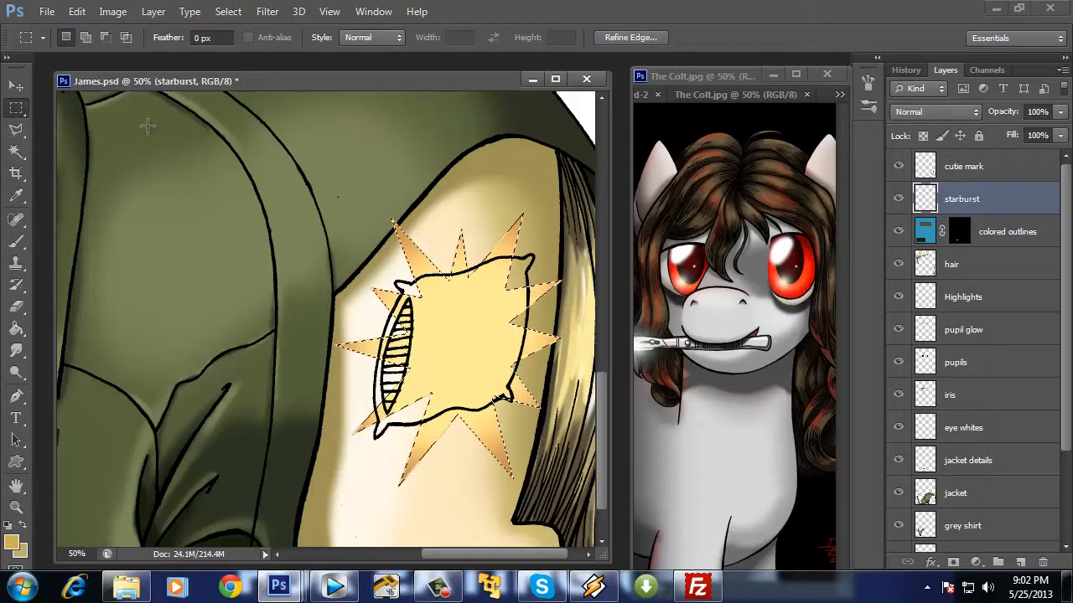
right_click(441, 299)
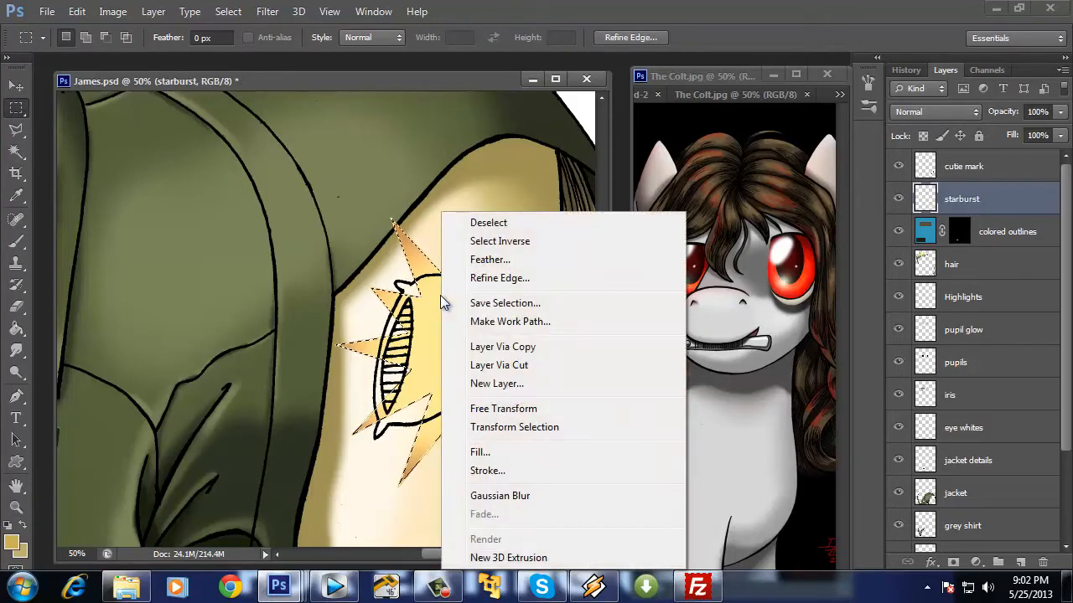
left_click(484, 471)
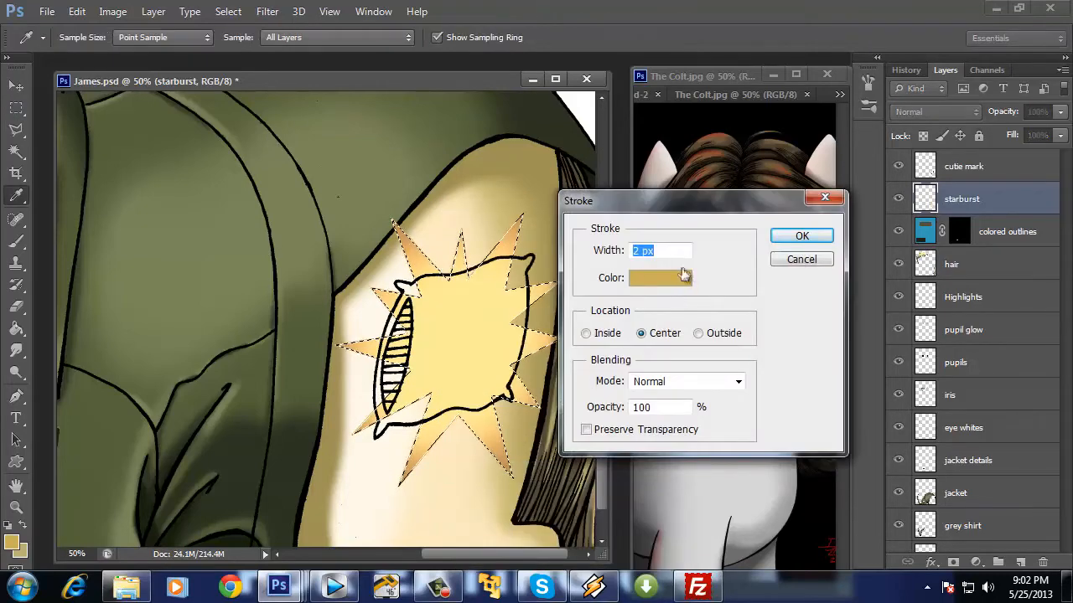
double_click(636, 250)
type("5")
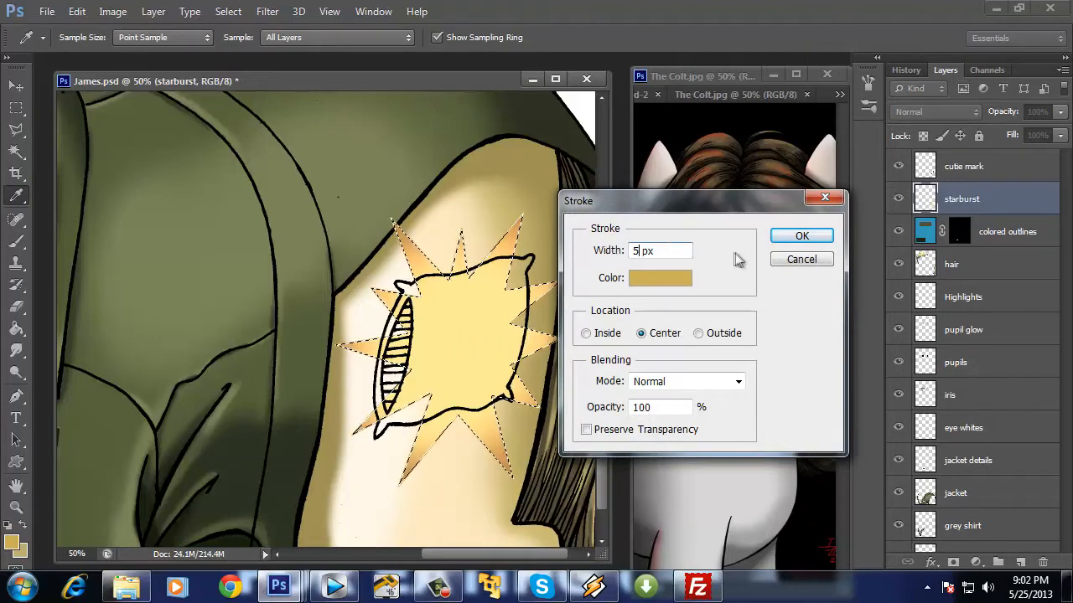
left_click(802, 238)
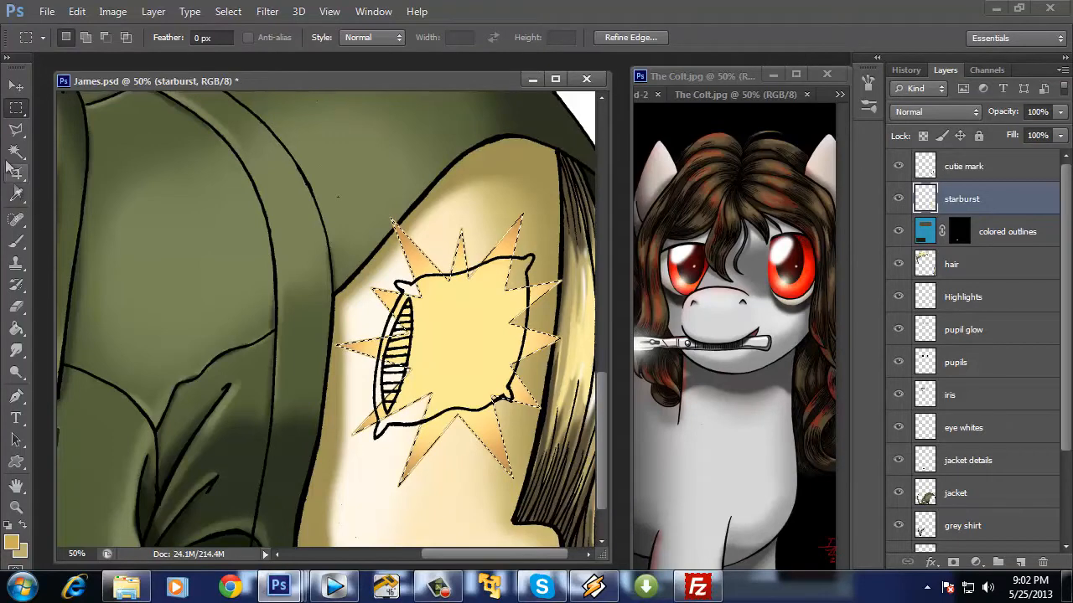
key("ctrl+d")
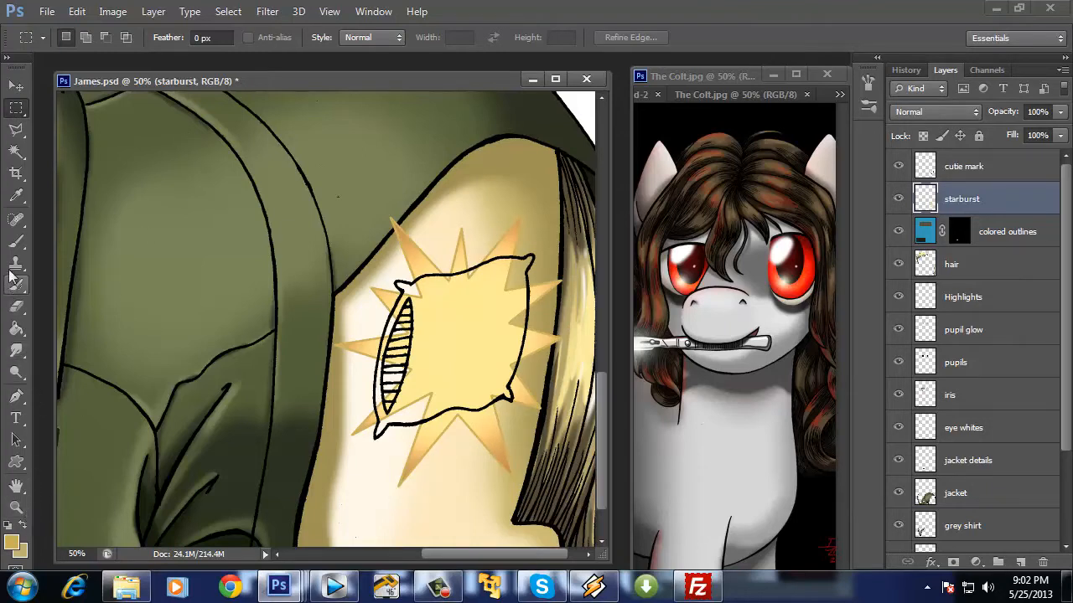
- Sample the orange of the starburst's rays, stroke the reselected starburst with it, and clear the selection
left_click(17, 195)
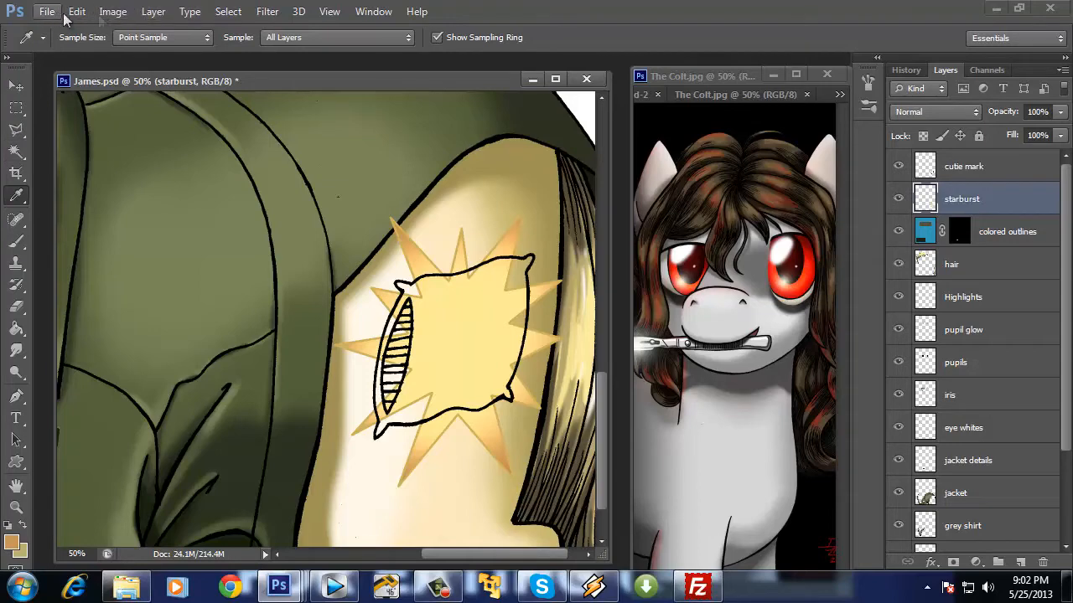
left_click(223, 15)
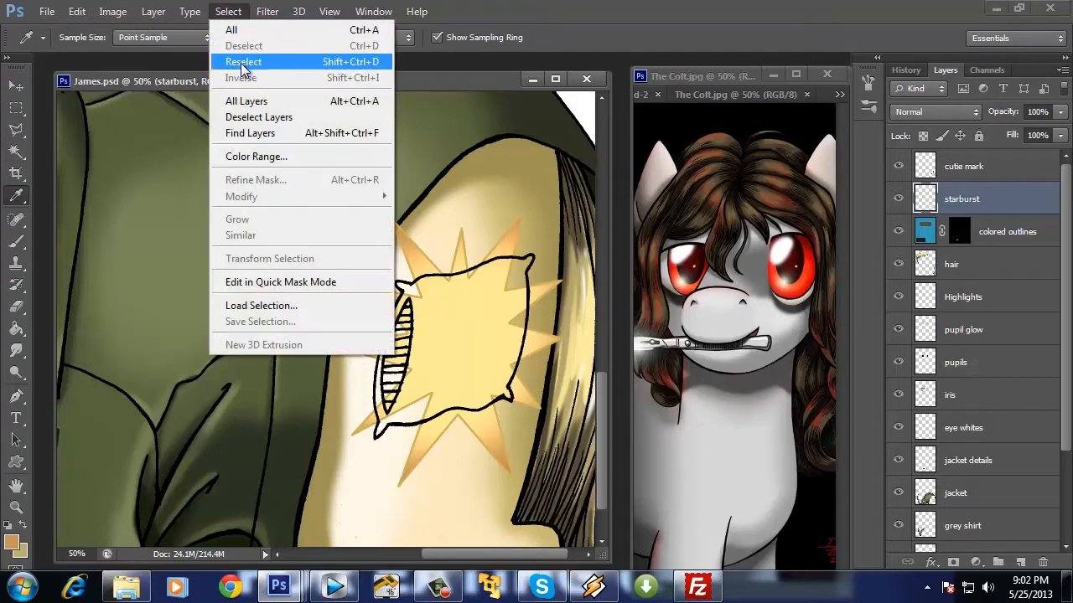
left_click(241, 61)
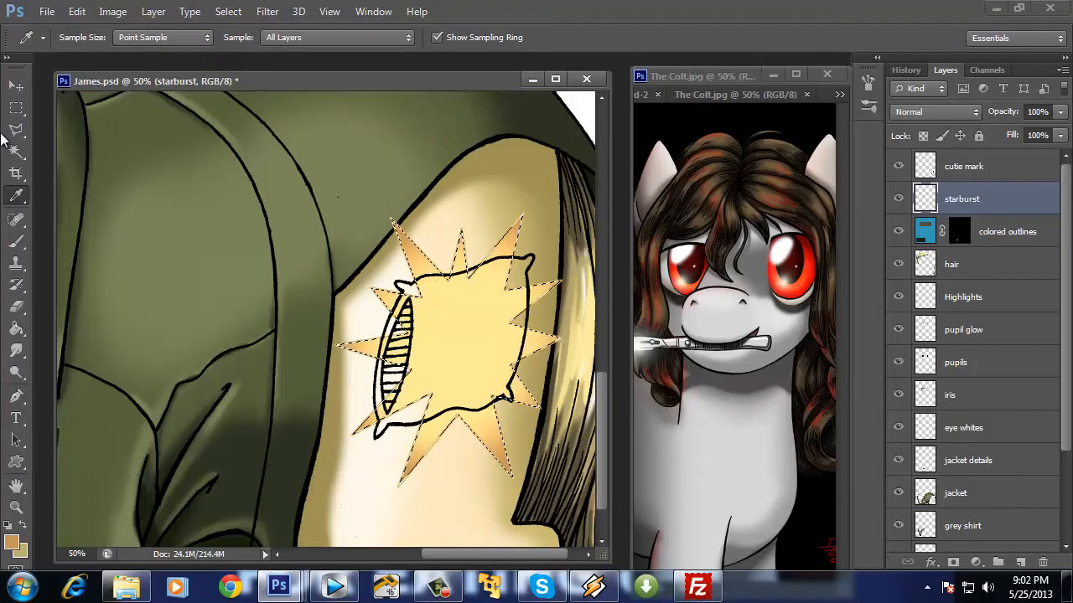
key("m")
right_click(480, 303)
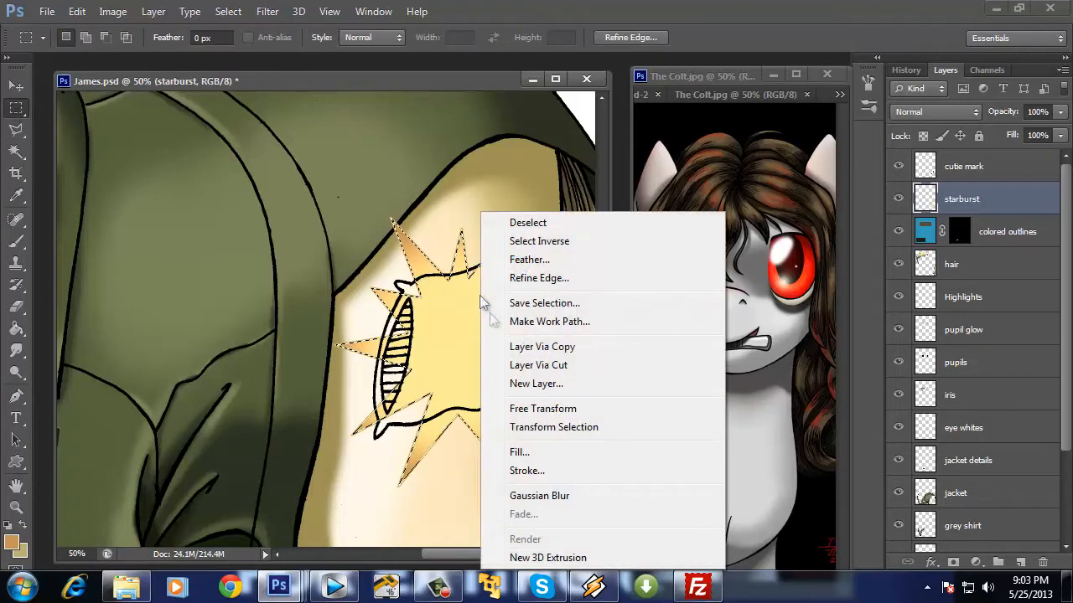
left_click(527, 471)
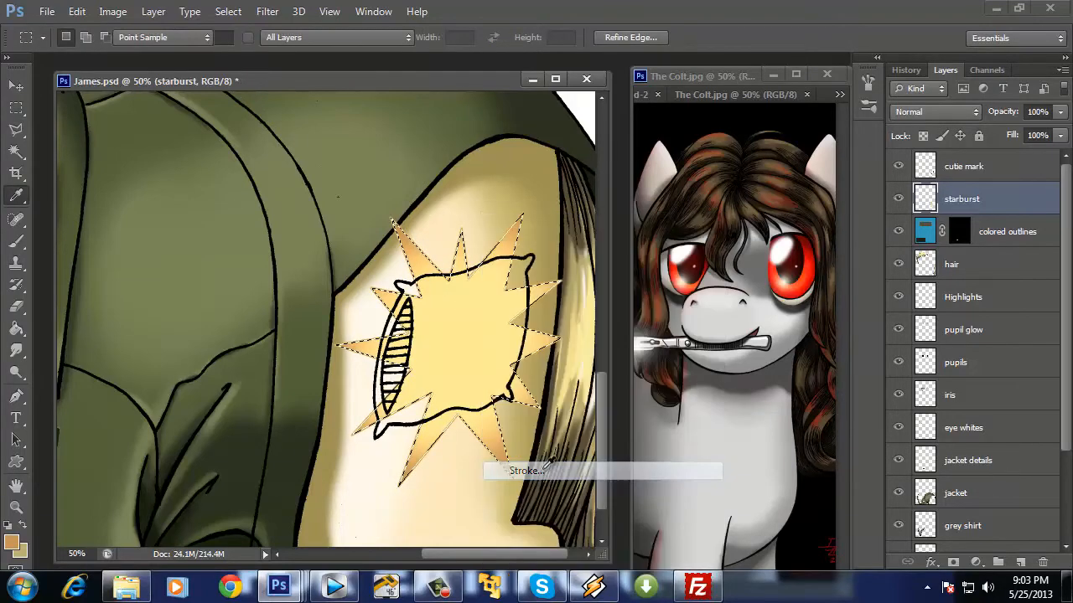
left_click(778, 239)
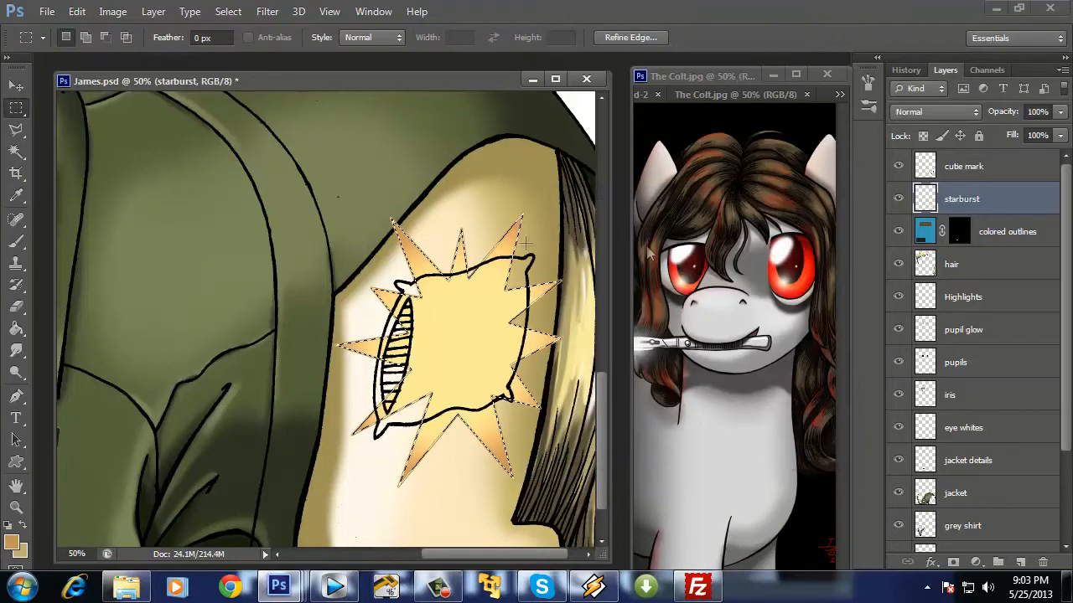
key("ctrl+d")
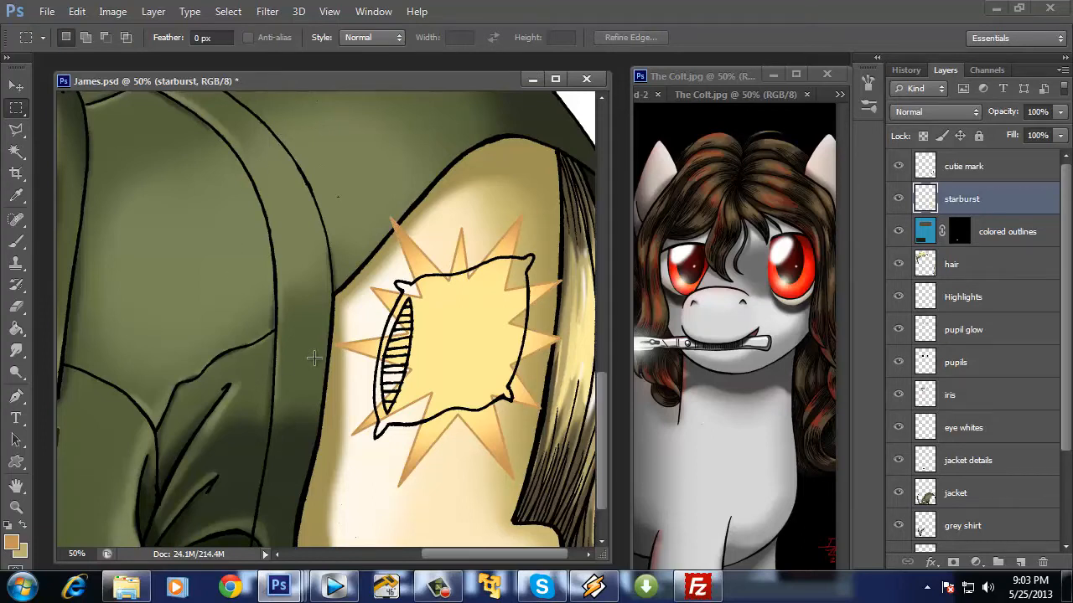
- Hide the starburst layer and rename the cutie mark layer to "pillow outline"
left_click(898, 199)
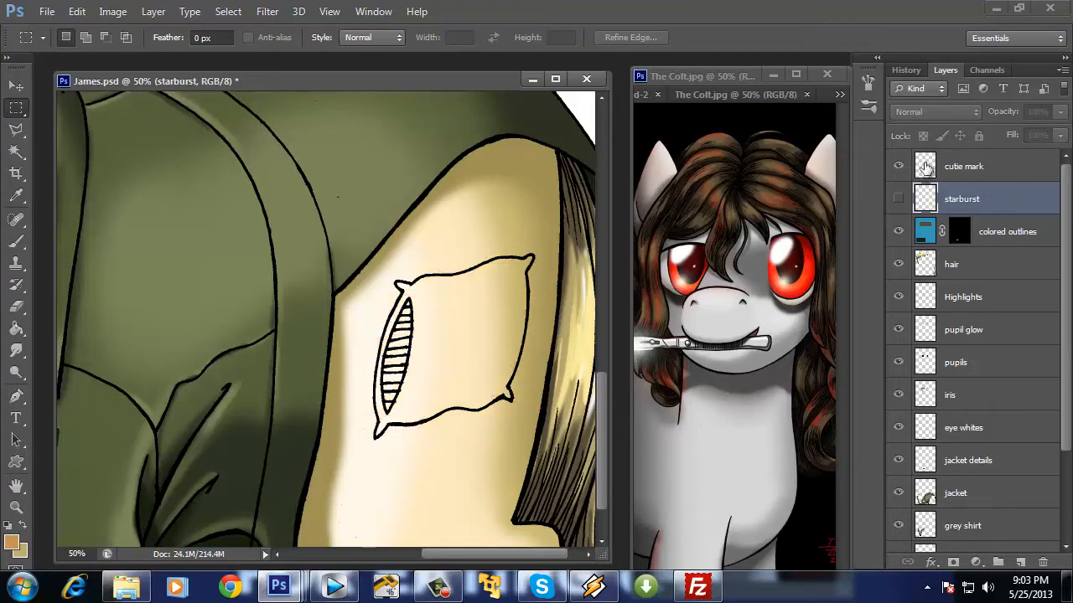
left_click(926, 166)
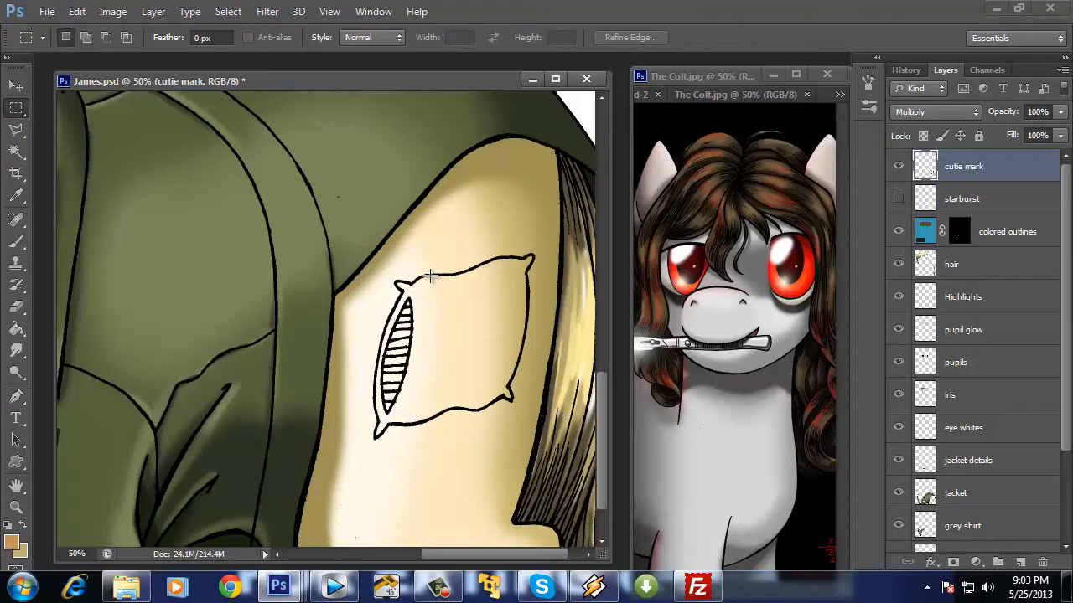
left_click(955, 202)
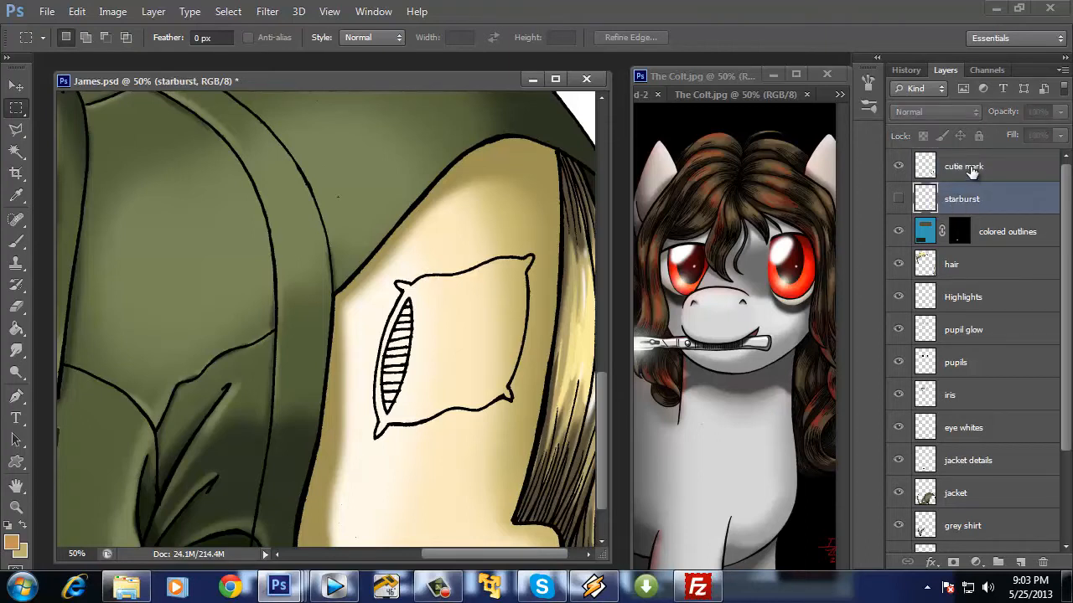
double_click(968, 166)
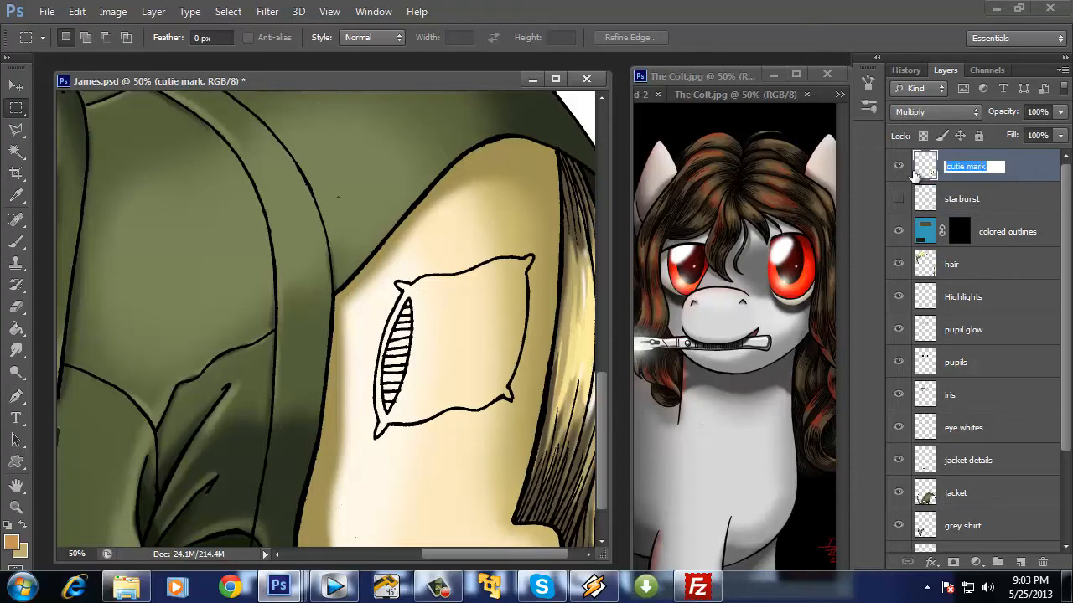
type("pillow outline")
key("Return")
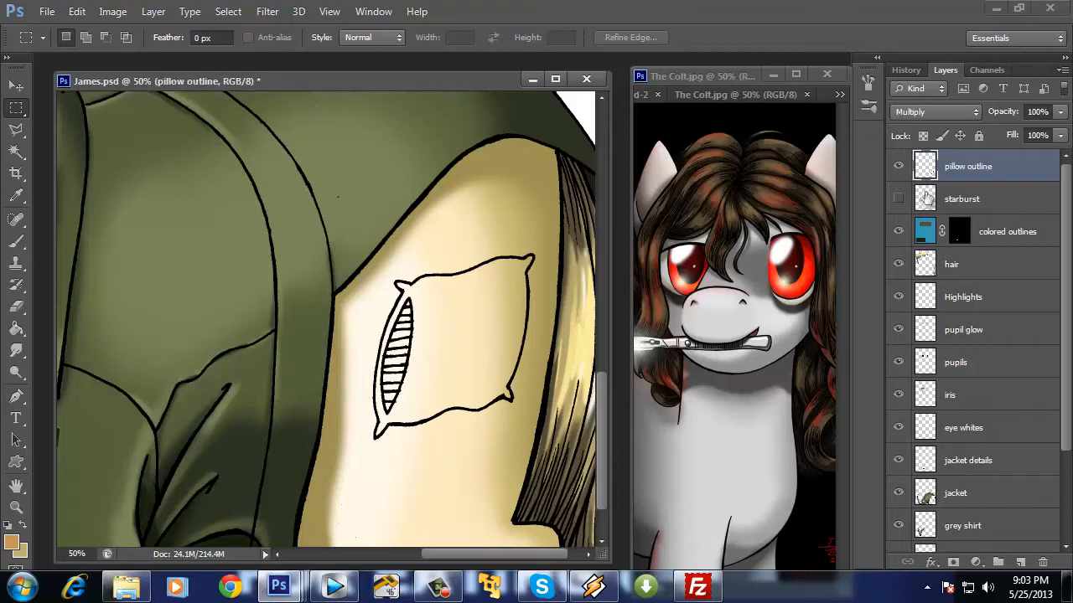
- Create a new layer named "pillow" directly above the starburst layer, in Normal mode at 100% opacity
left_click(921, 202)
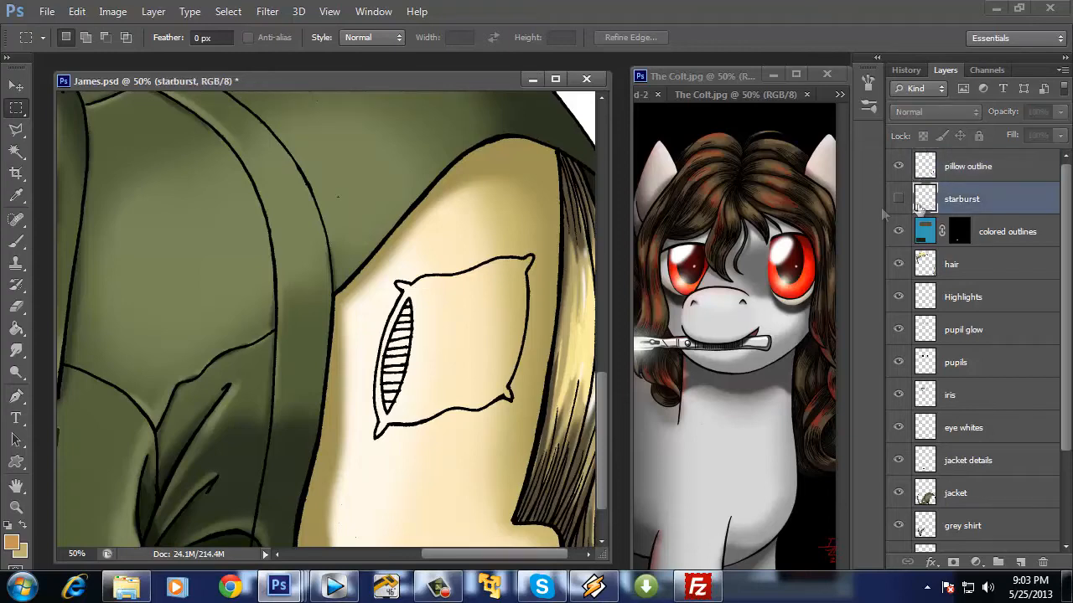
left_click(151, 13)
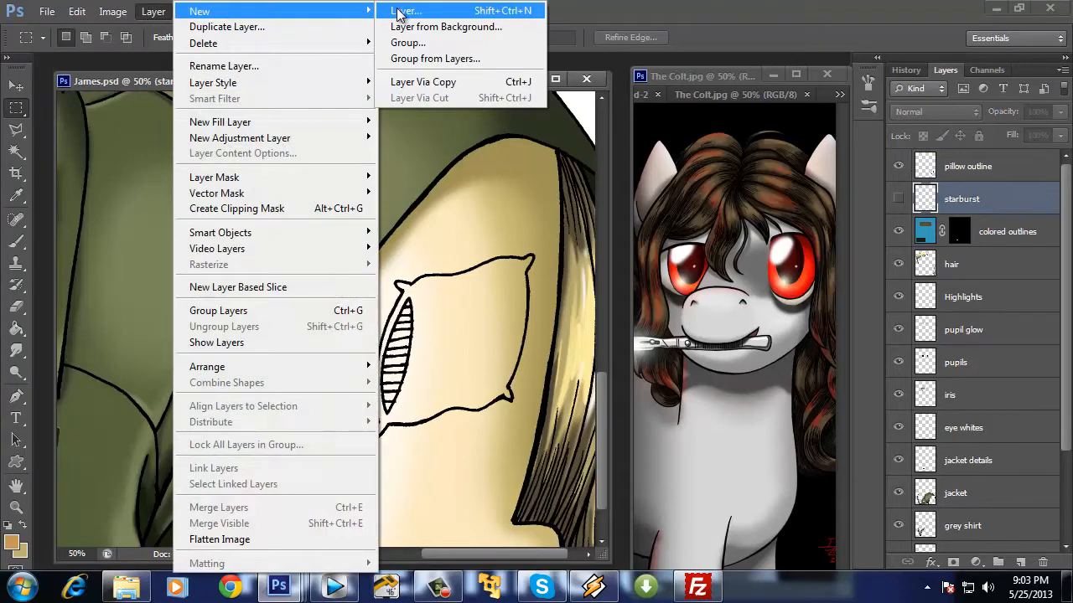
left_click(398, 12)
type("pi")
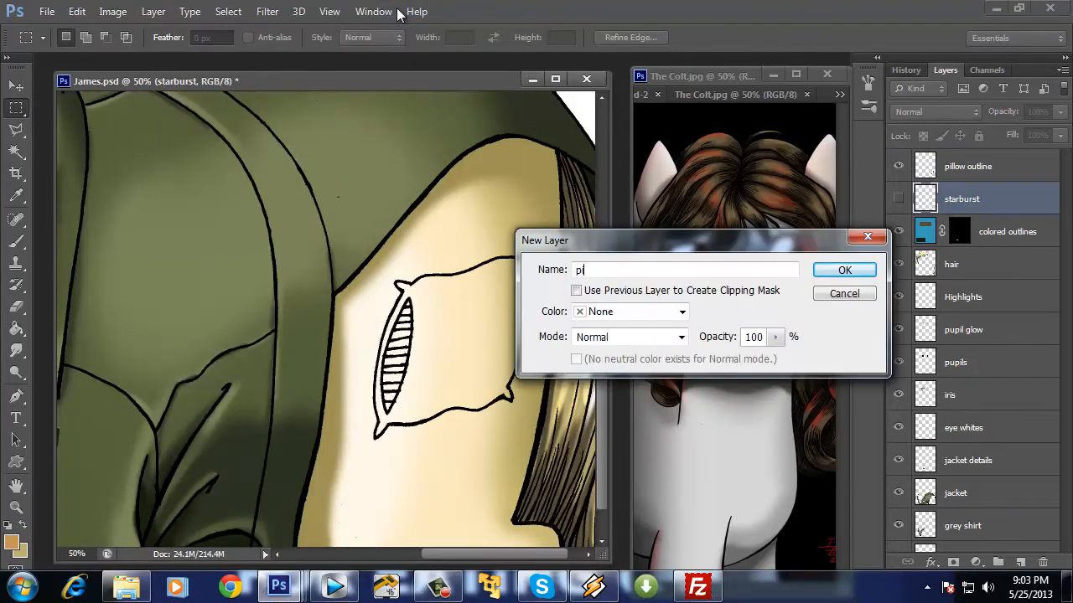
type("8low")
key("Return")
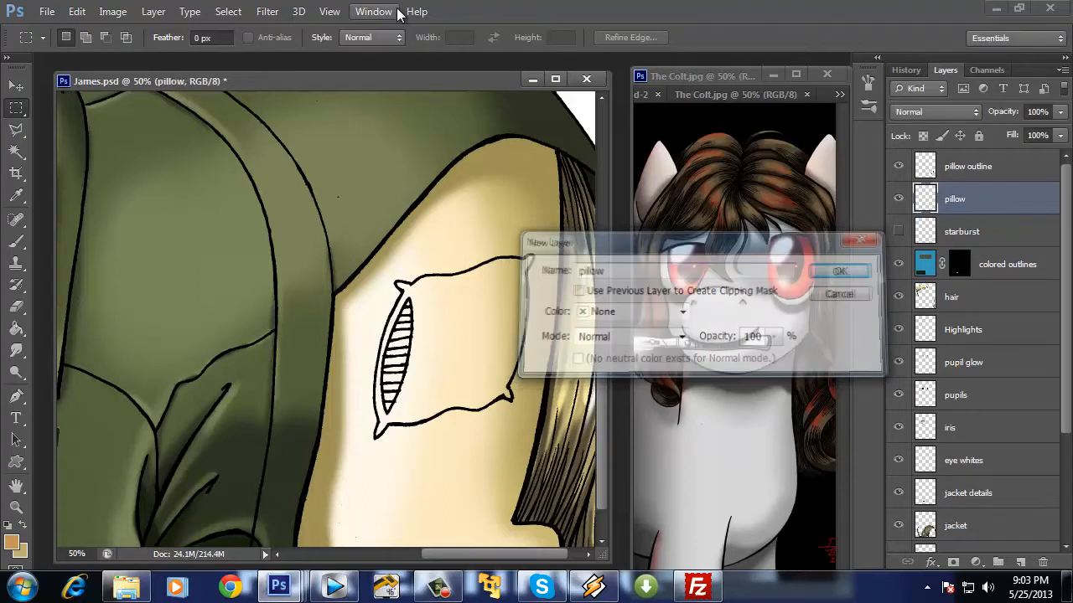
- Select the inside of the pillow on the pillow outline layer using the Magic Wand with Contiguous enabled and tolerance 32
left_click(922, 166)
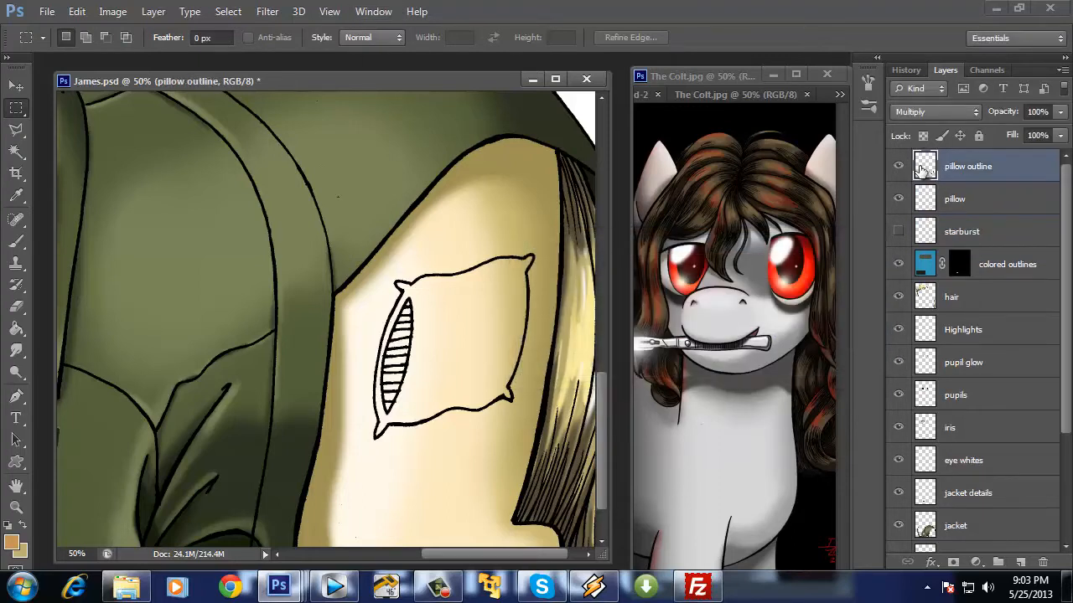
left_click(15, 152)
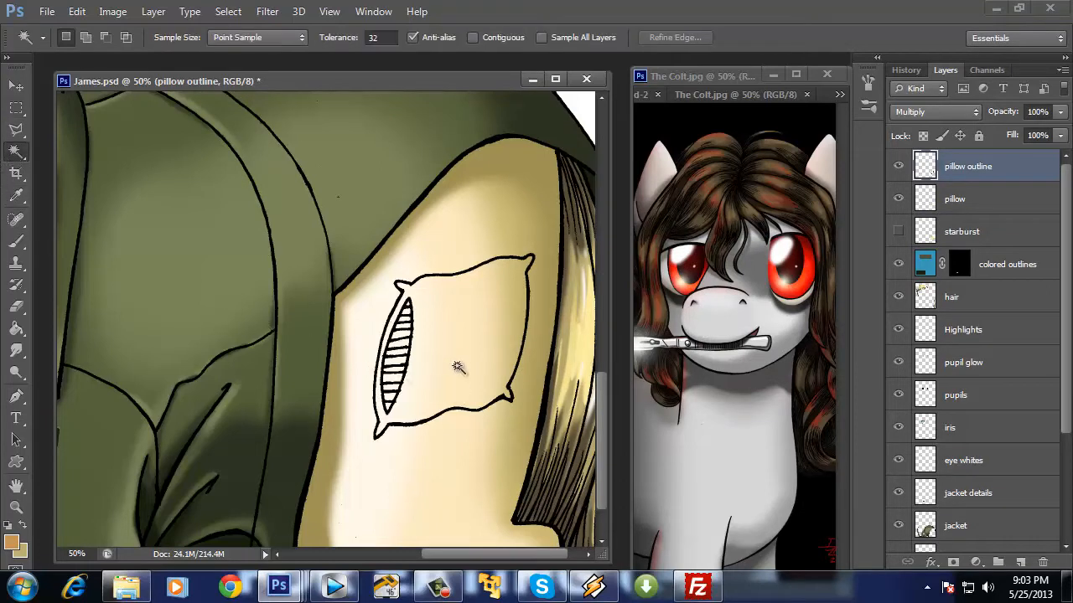
left_click(460, 334)
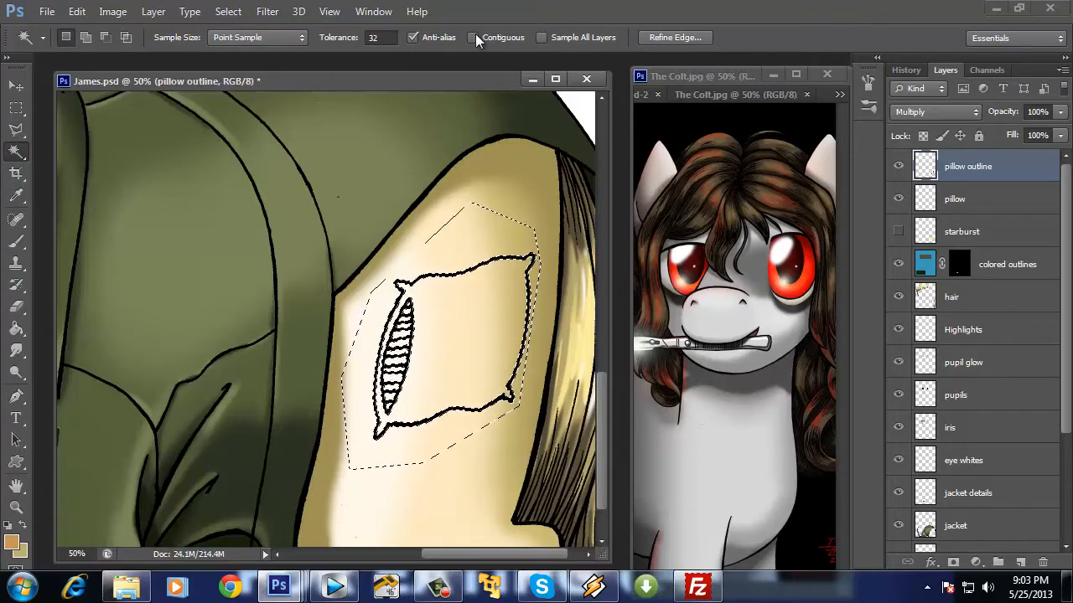
left_click(473, 37)
key("ctrl+d")
left_click(456, 339)
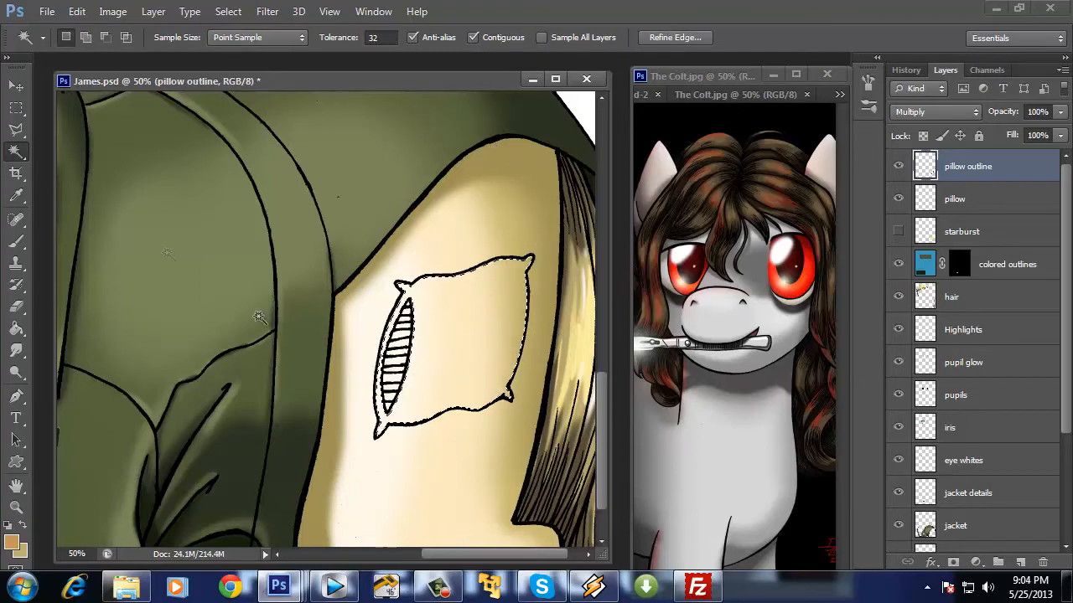
- Expand the pillow selection by 3 pixels
left_click(228, 11)
mouse_move(348, 205)
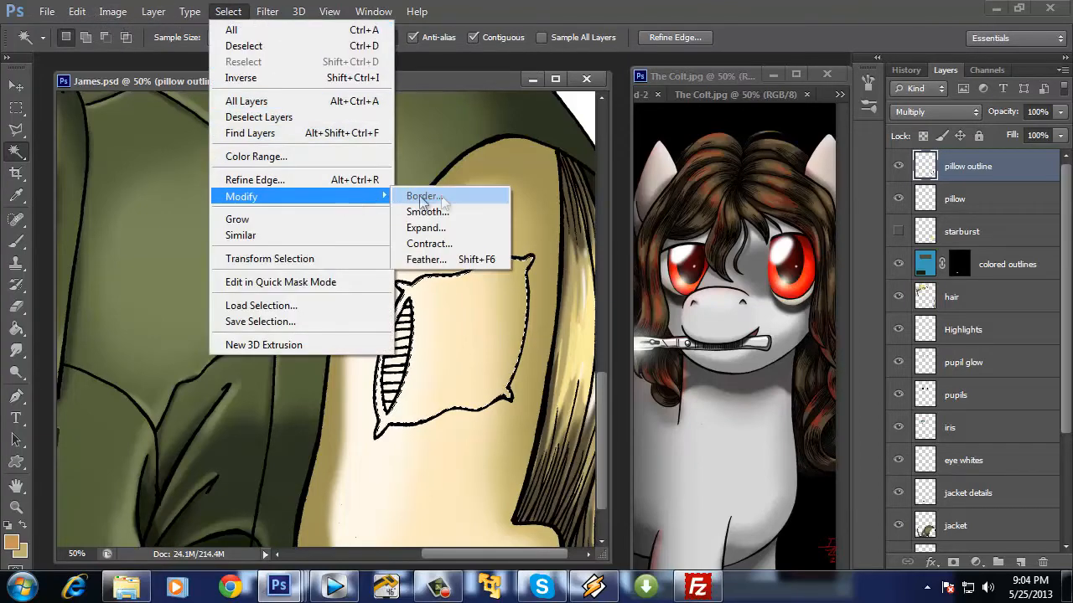
left_click(445, 228)
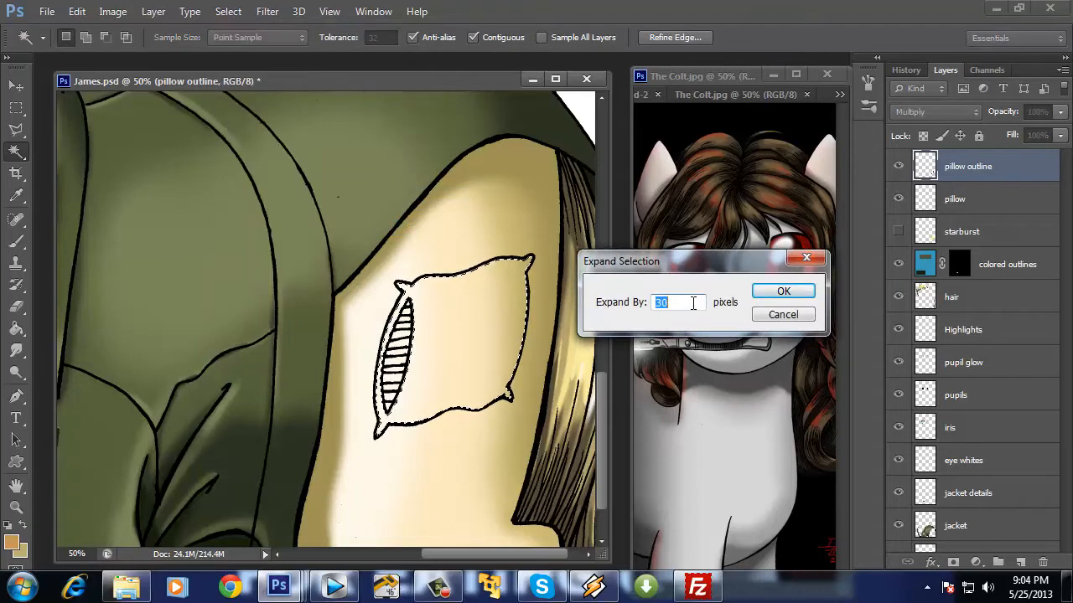
type("3")
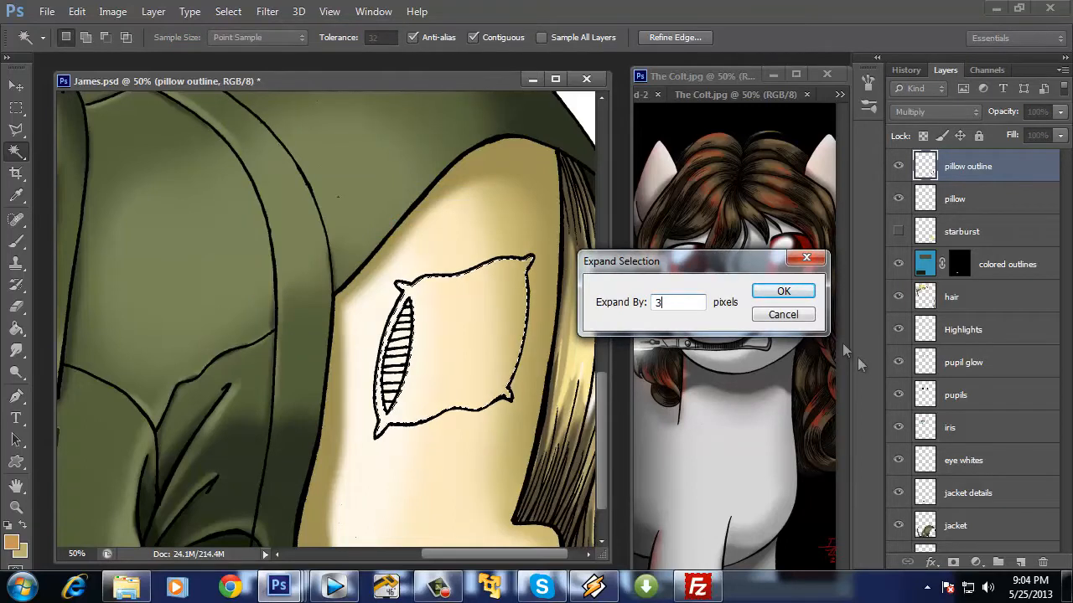
left_click(783, 291)
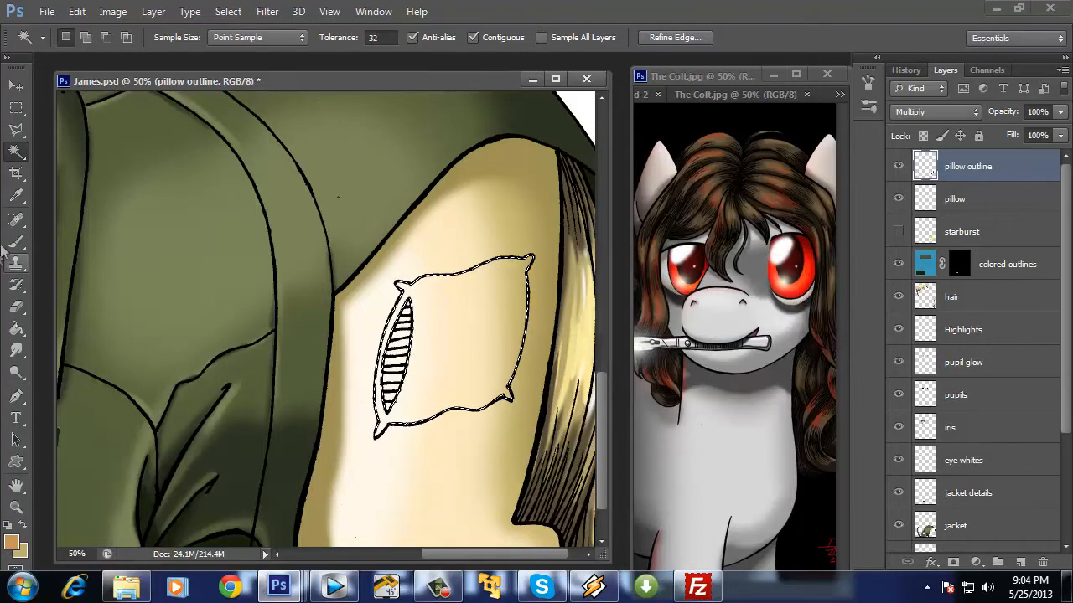
- Add the striped opening at the pillow's end to the existing selection using the Polygonal Lasso with 0 px feather
left_click(16, 130)
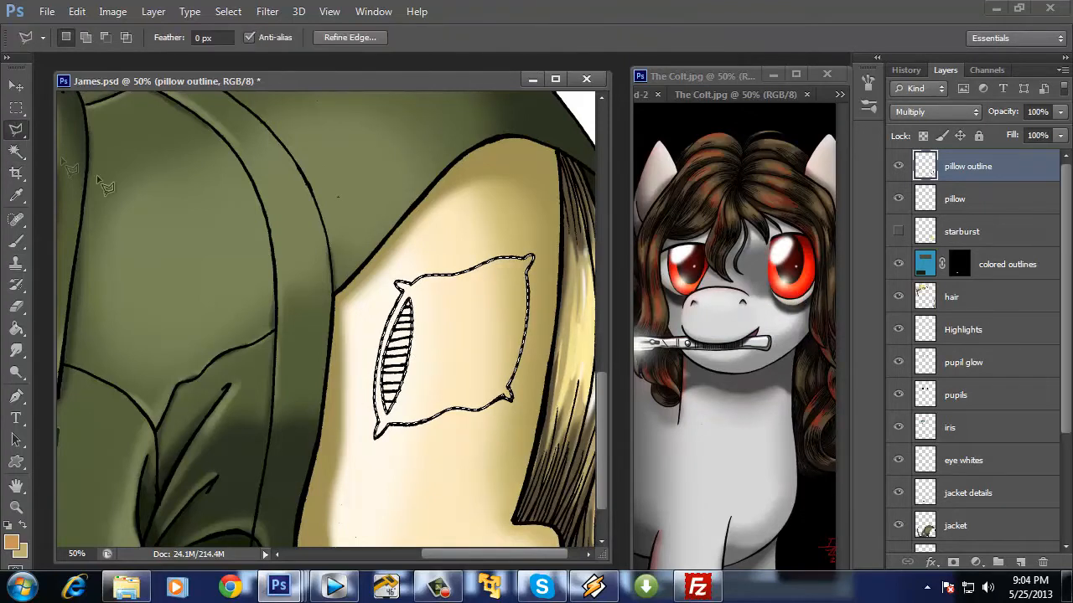
key("alt")
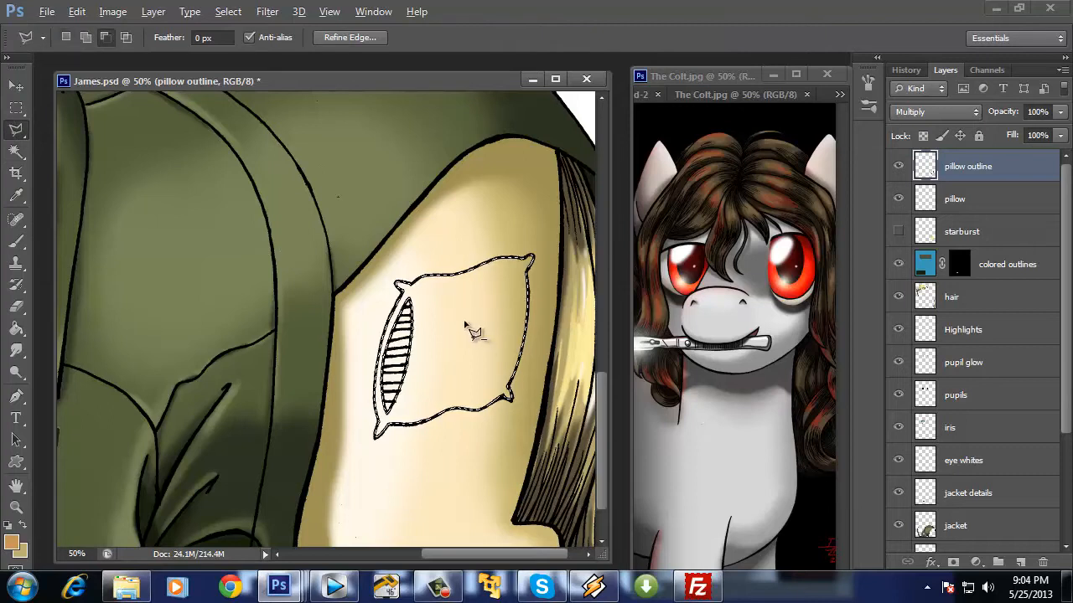
key("shift")
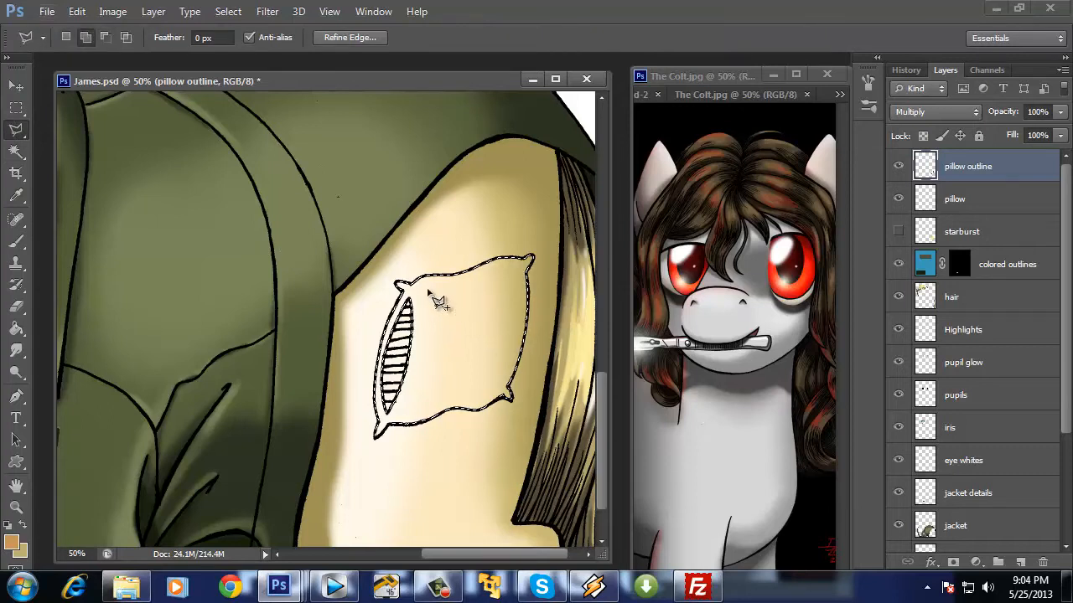
mouse_move(428, 300)
left_mouse_down()
mouse_move(406, 311)
mouse_move(391, 382)
left_mouse_up()
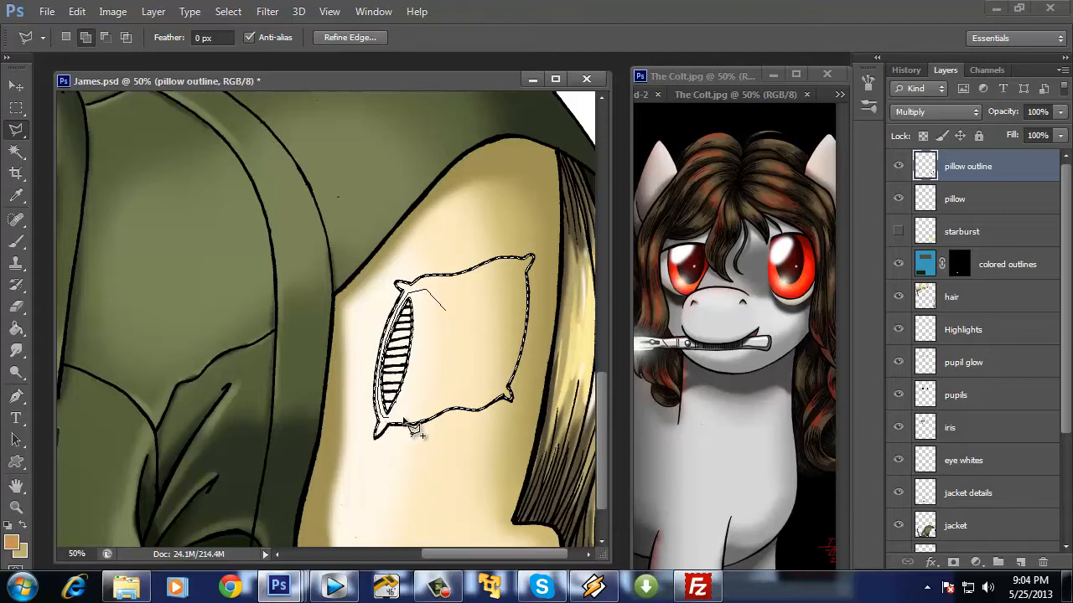
left_click_drag(445, 396, 434, 384)
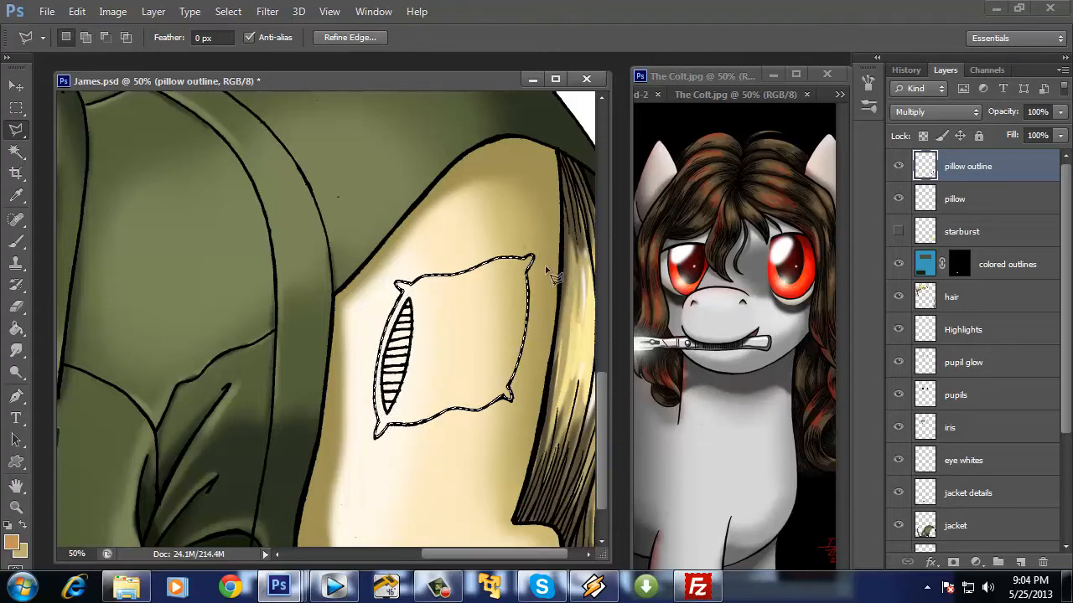
- Fill the selected pillow area with white (#ffffff) on the pillow layer using the Paint Bucket
left_click(13, 542)
left_click(597, 129)
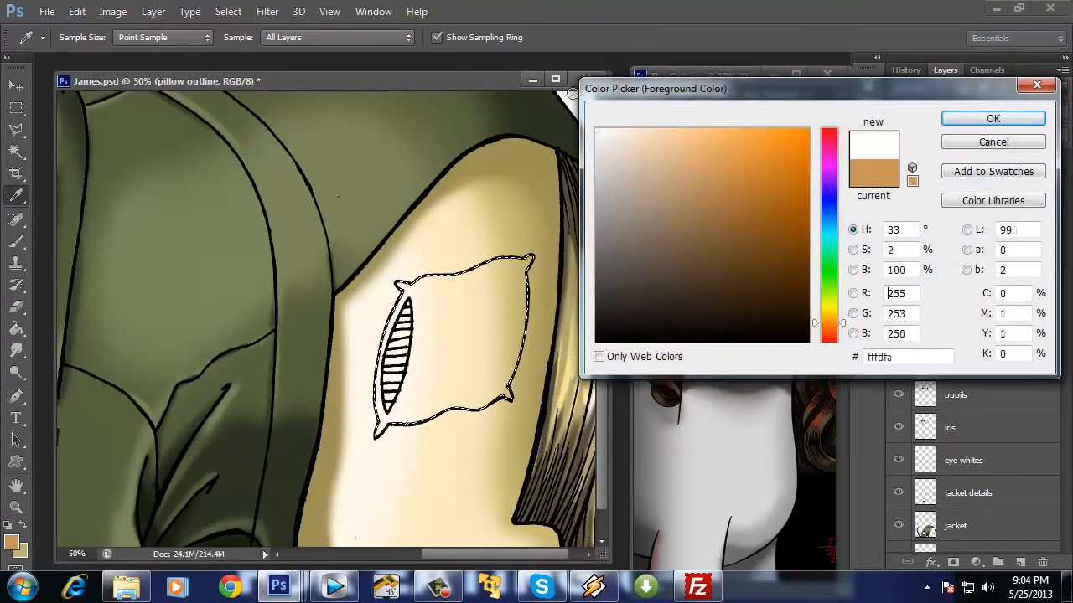
left_click(993, 118)
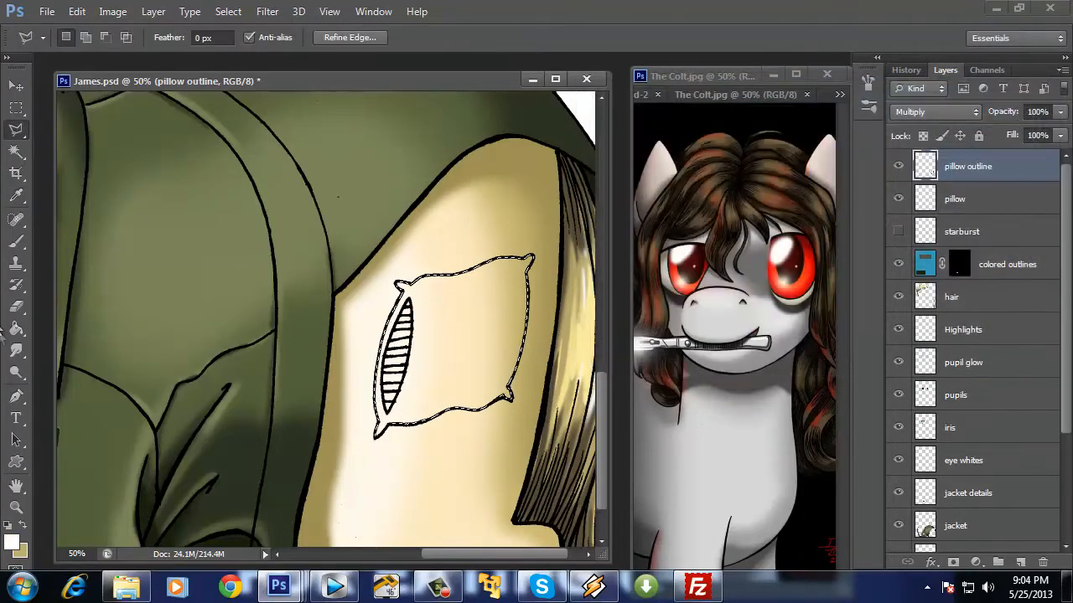
left_click(16, 328)
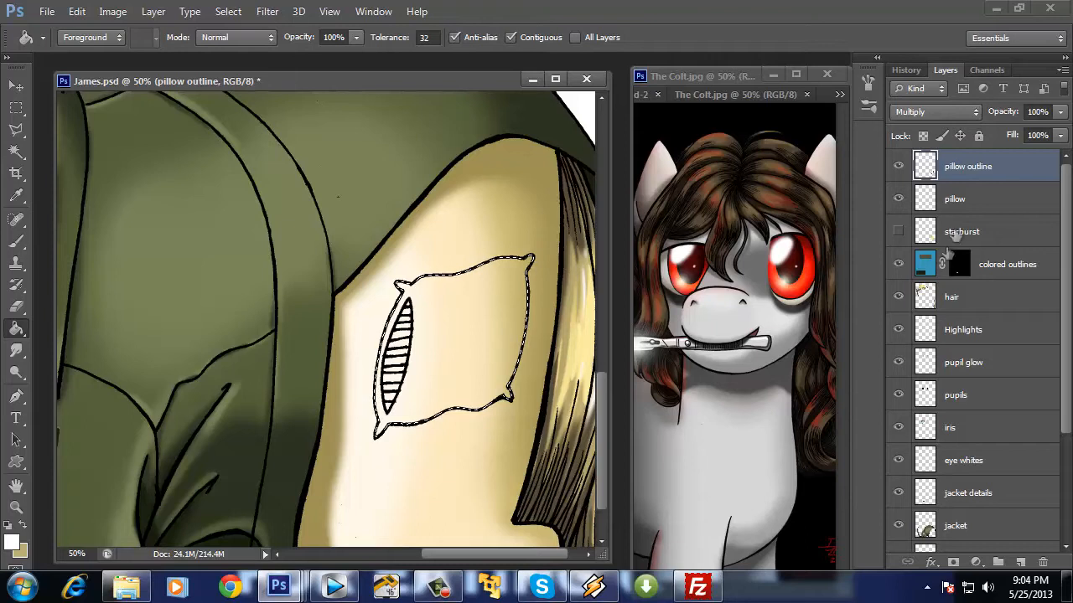
left_click(955, 201)
left_click(441, 356)
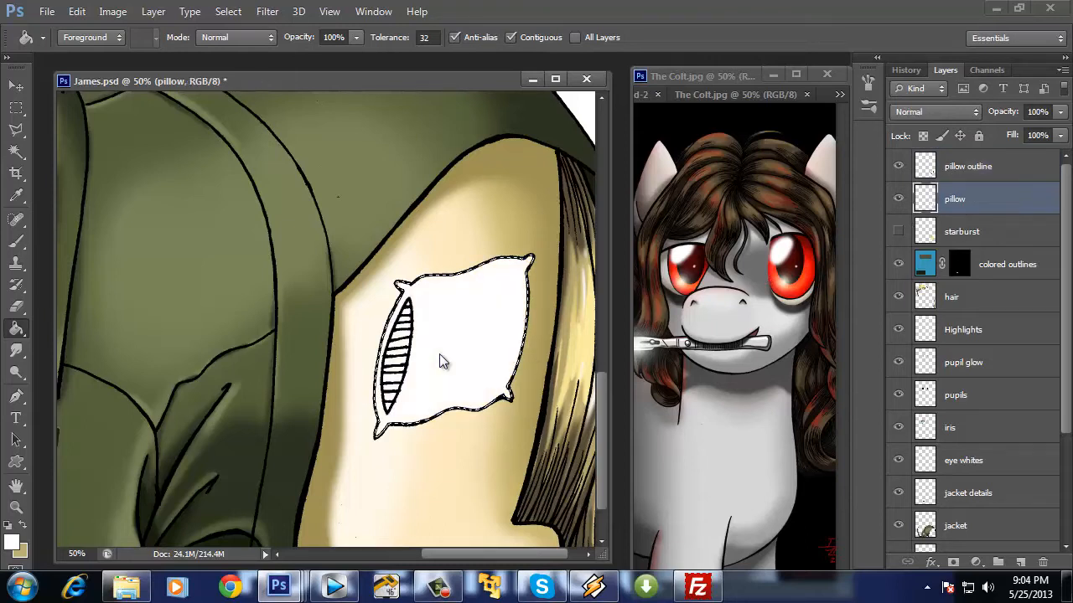
- Show the starburst layer again and set the foreground color to light bluish gray #cecfd2
left_click(898, 231)
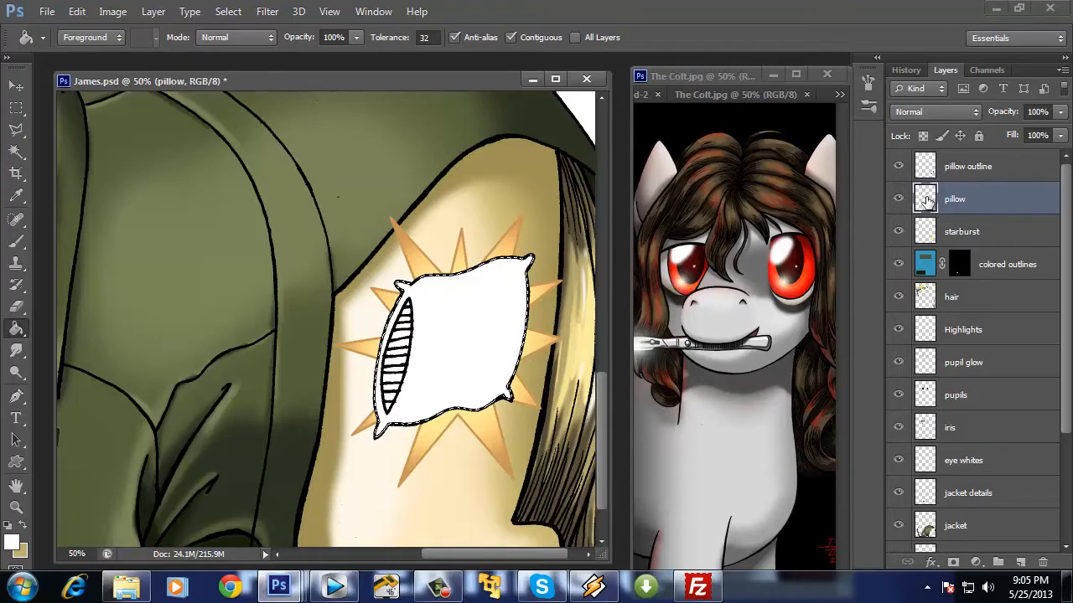
left_click(11, 542)
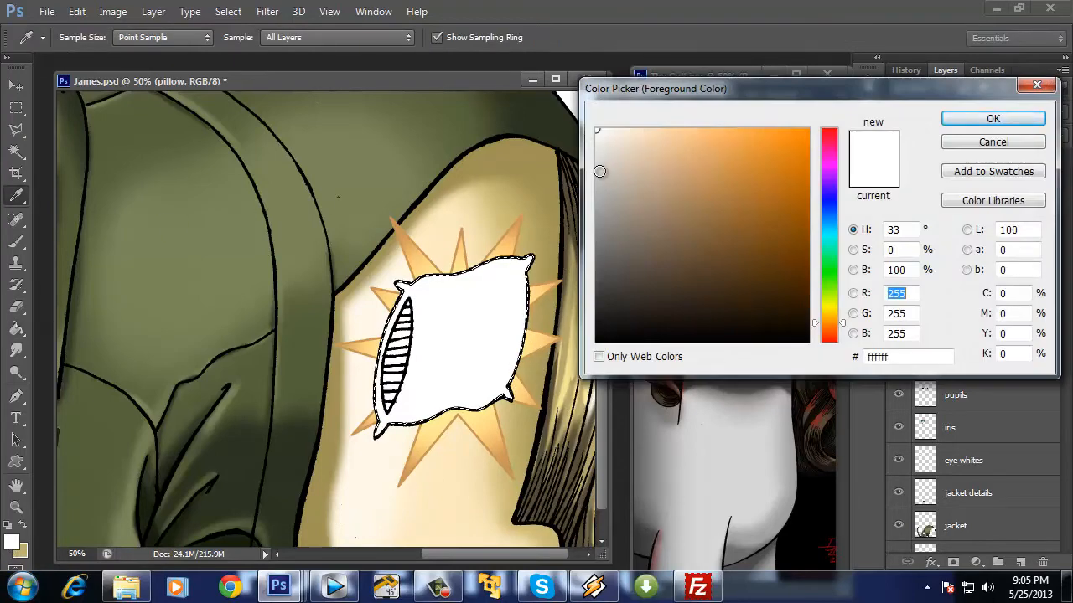
left_click(595, 163)
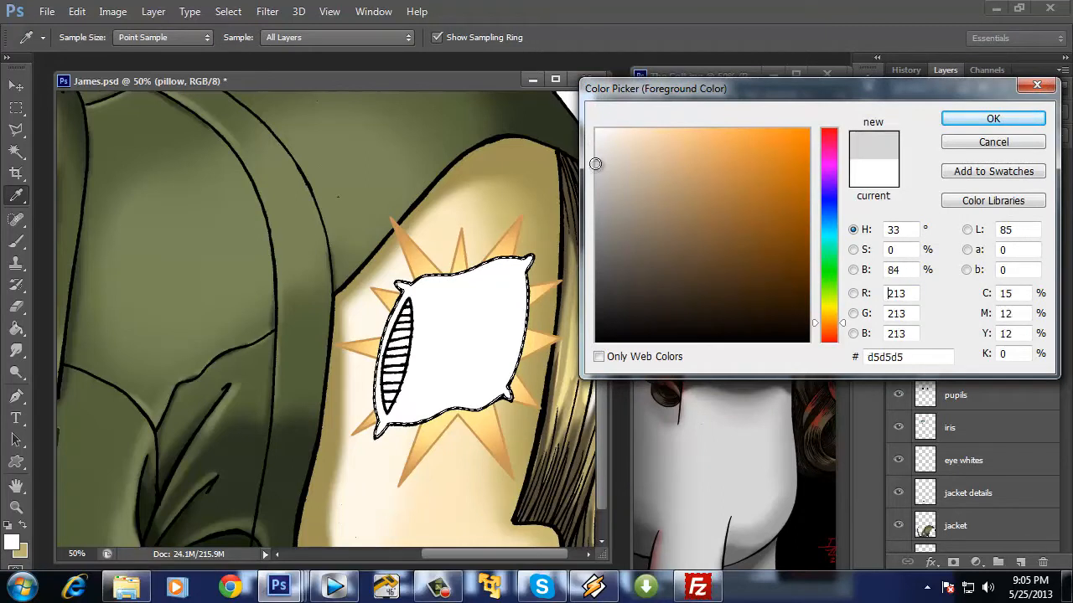
left_click_drag(846, 329, 851, 195)
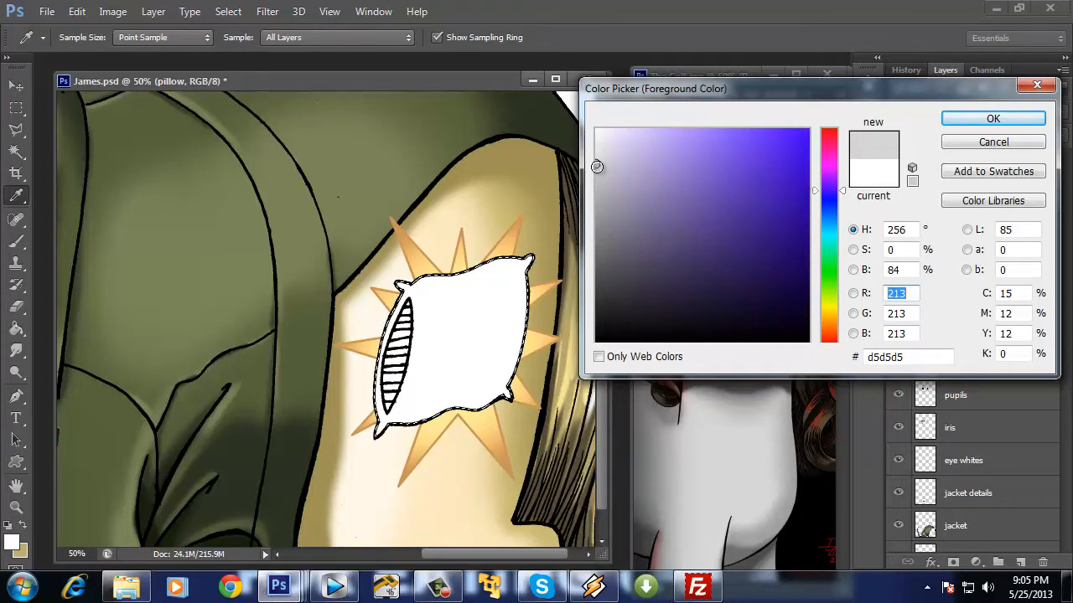
left_click(600, 166)
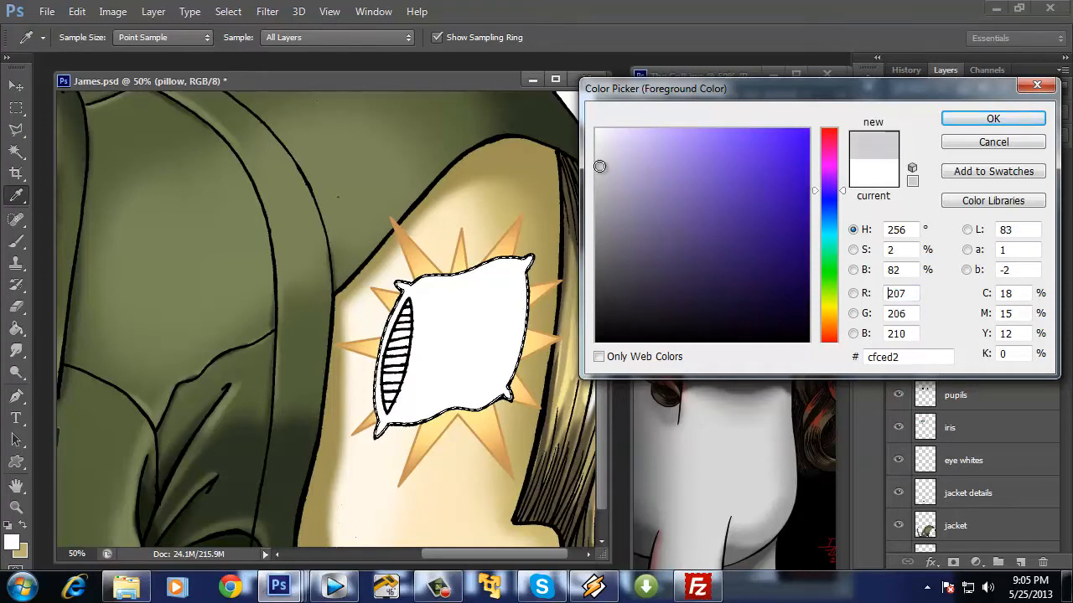
left_click_drag(843, 190, 843, 209)
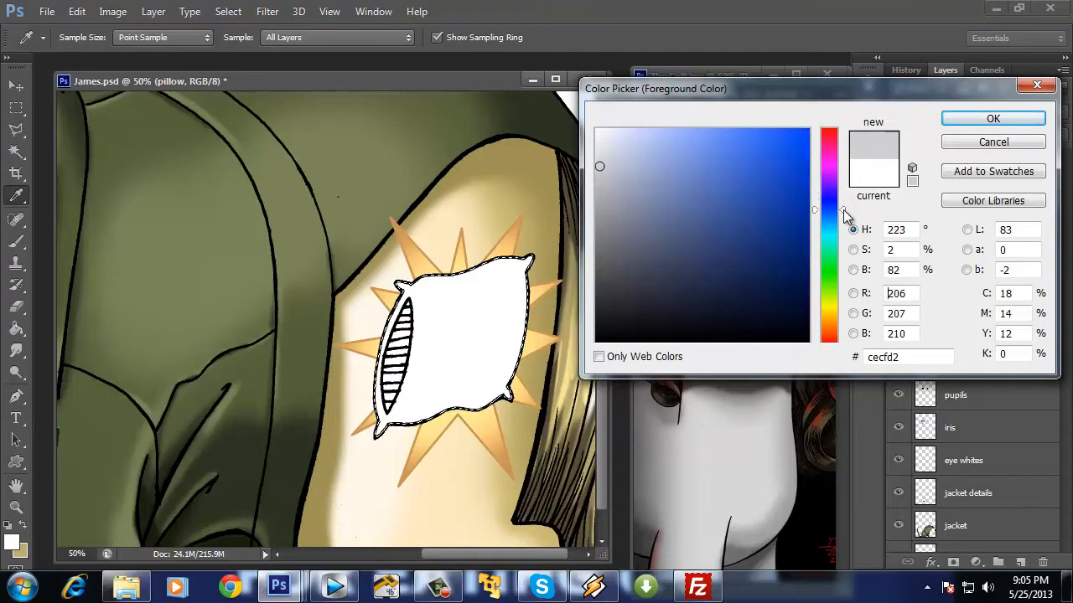
left_click(964, 119)
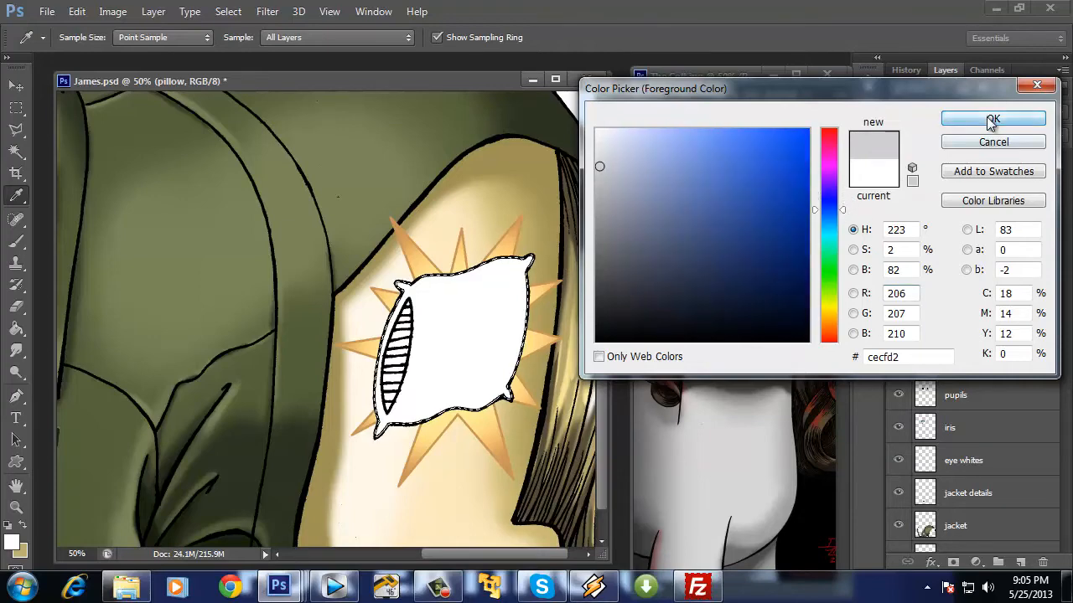
- Shade the pillow's edges with a soft 100 px brush at 0% hardness, undoing the gray patch in its middle
left_click(16, 242)
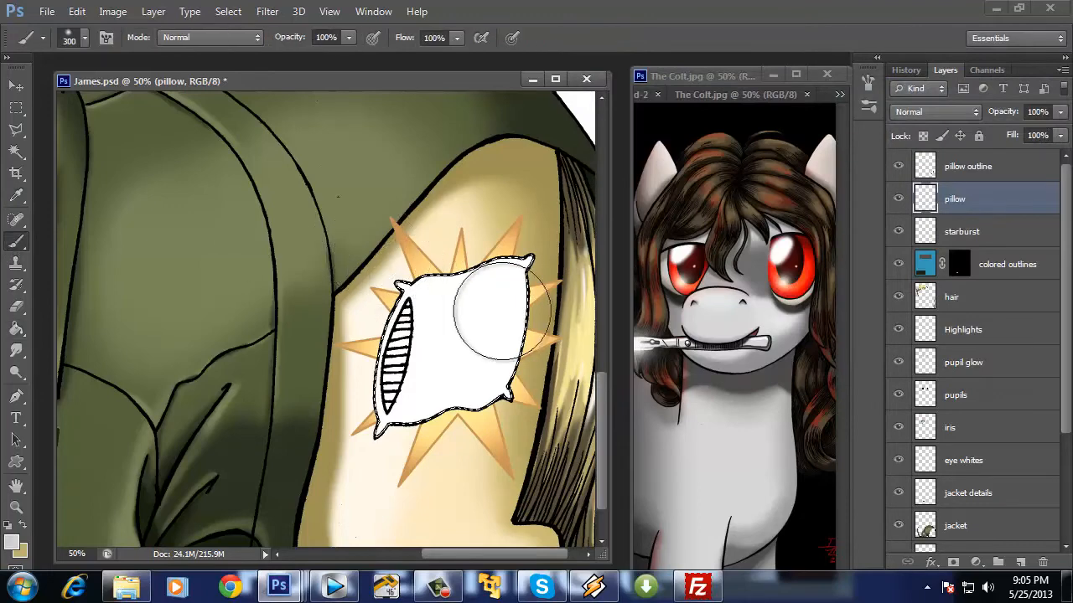
left_click(85, 37)
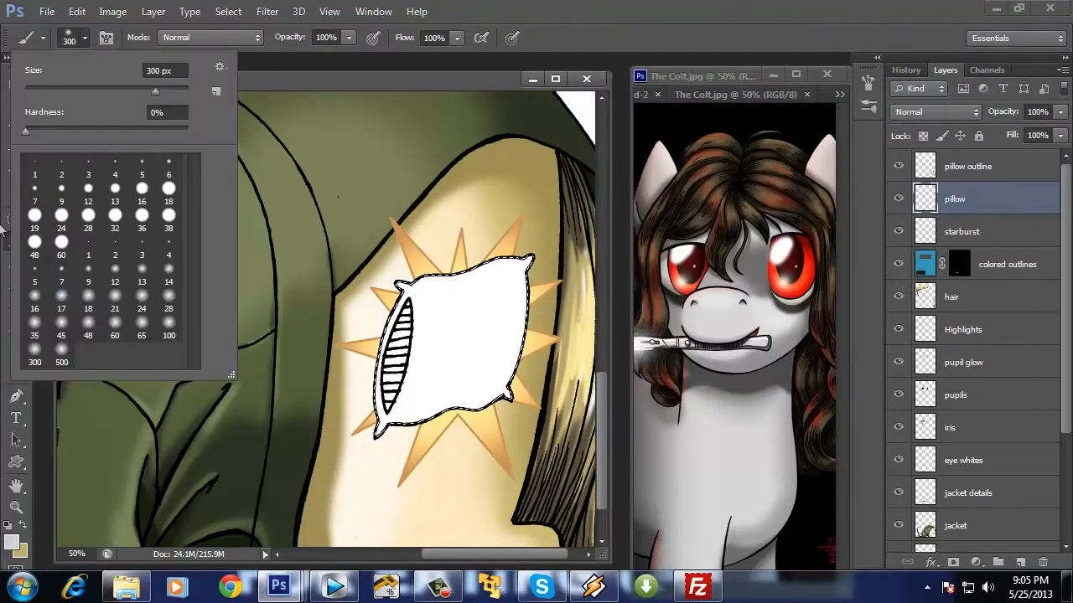
left_click(167, 303)
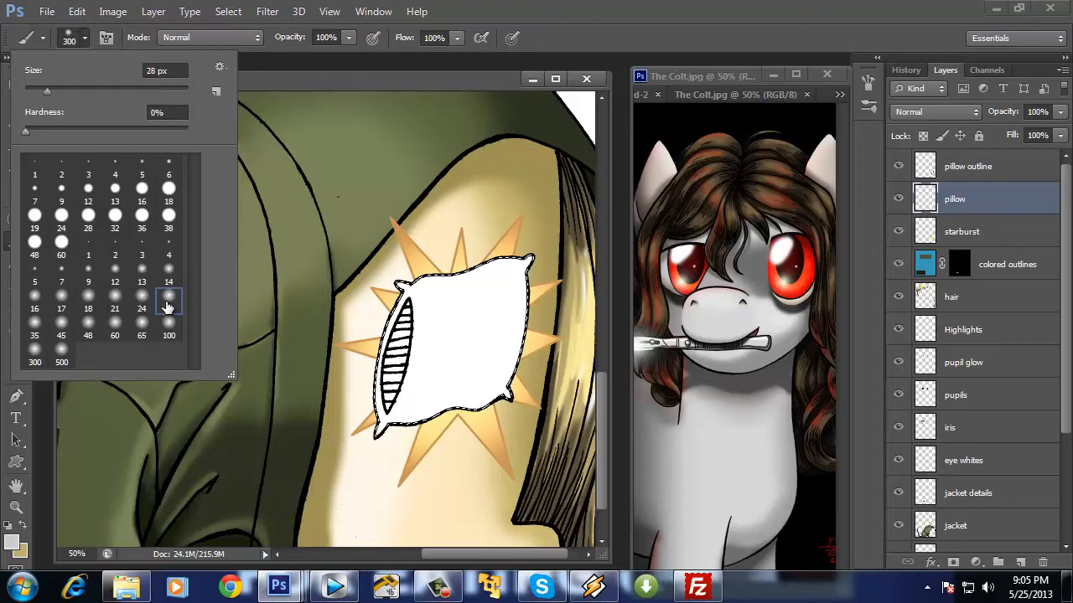
left_click(115, 324)
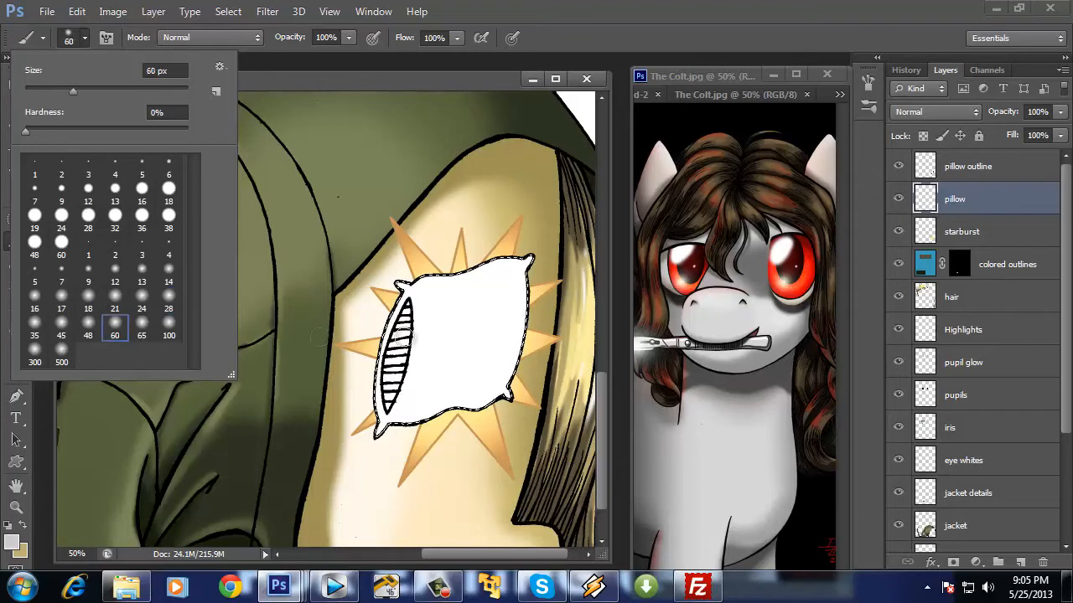
left_click(168, 328)
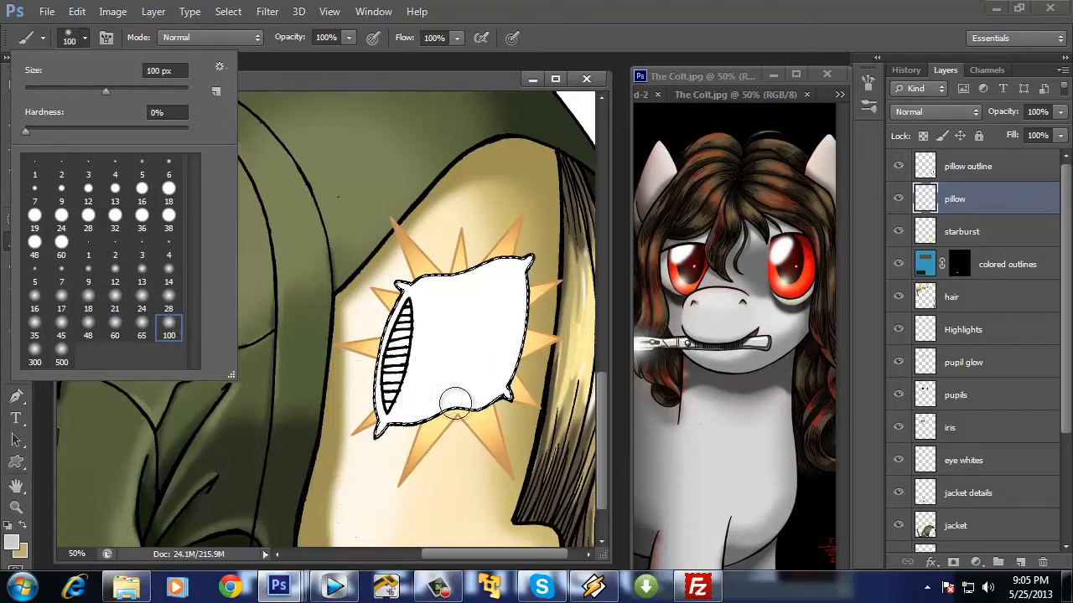
left_click(498, 398)
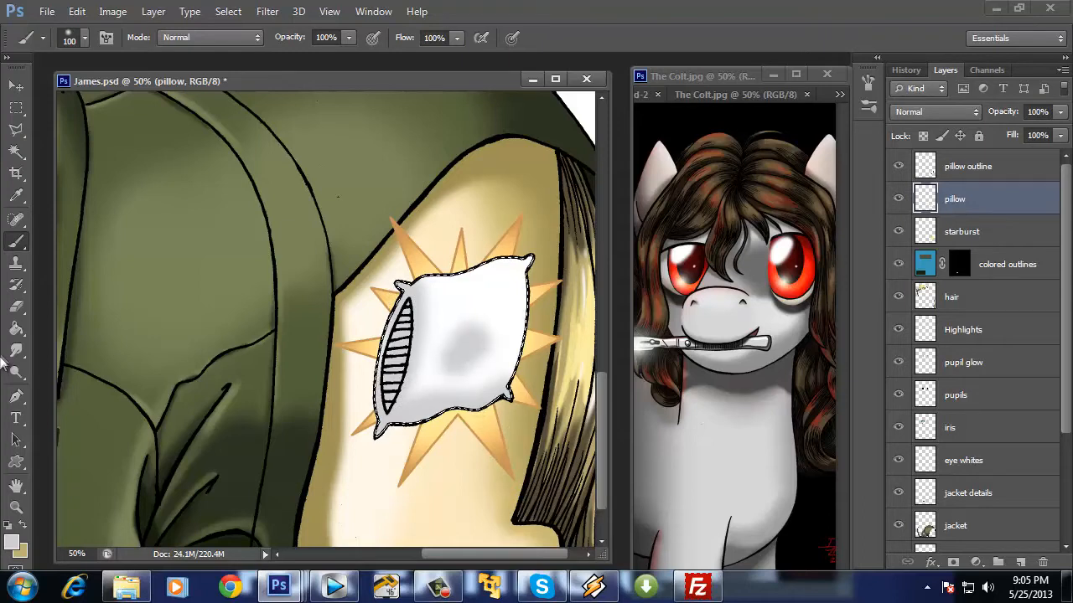
key("ctrl+z")
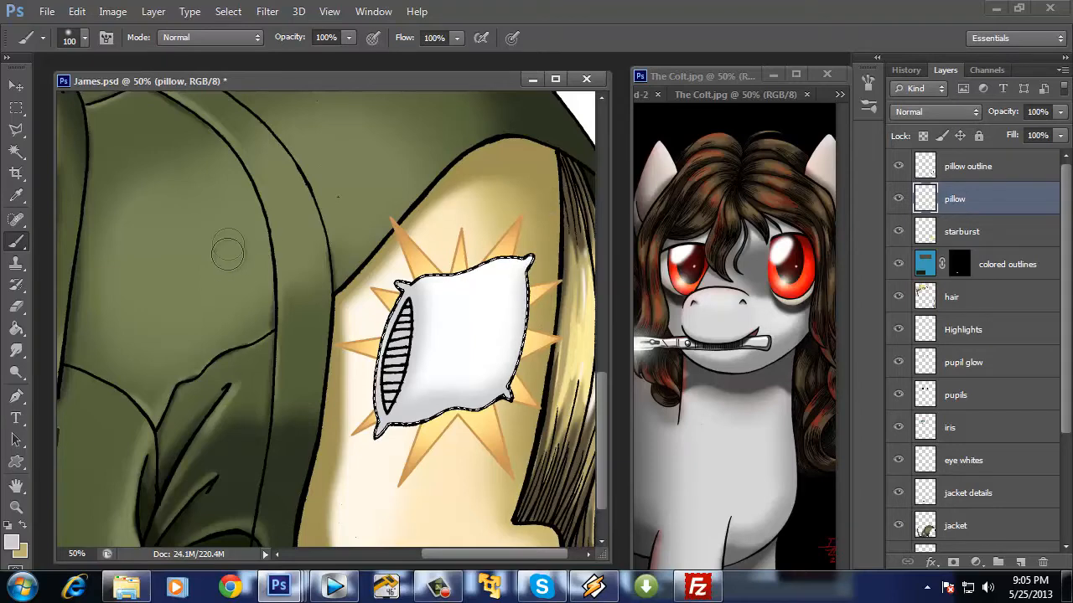
- Sample the light blue of the pony's iris as the foreground color and return to the pillow
left_click_drag(210, 246, 236, 274)
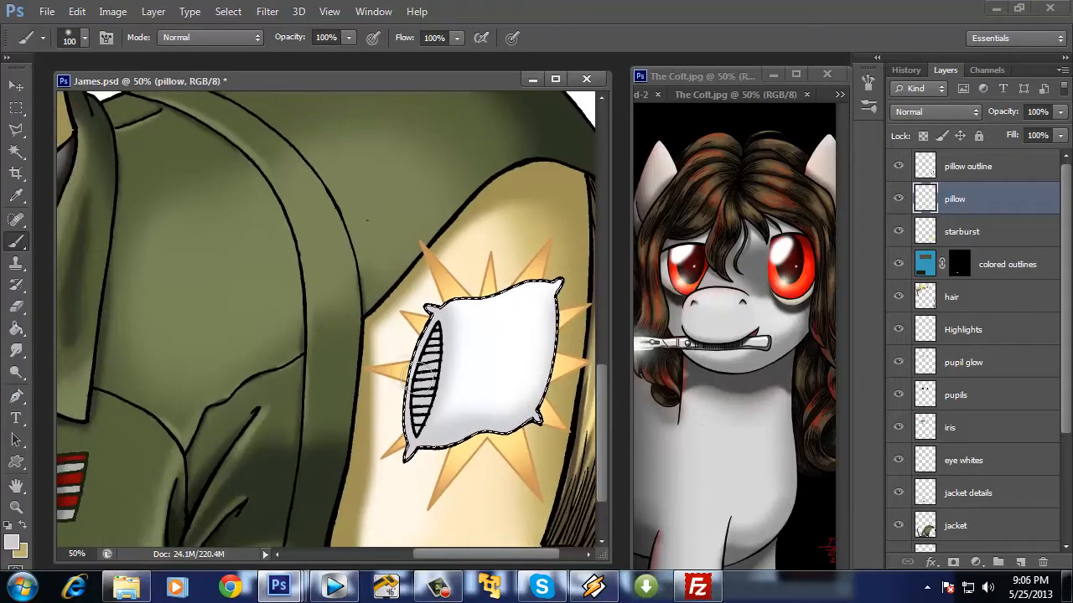
left_click_drag(277, 236, 536, 503)
left_click_drag(336, 146, 320, 495)
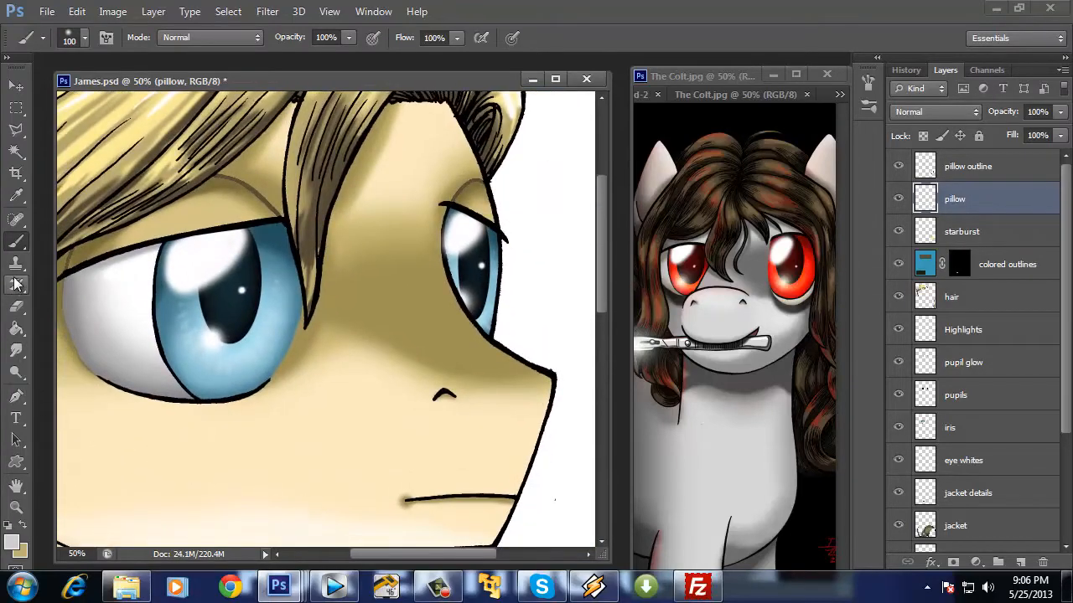
left_click(18, 196)
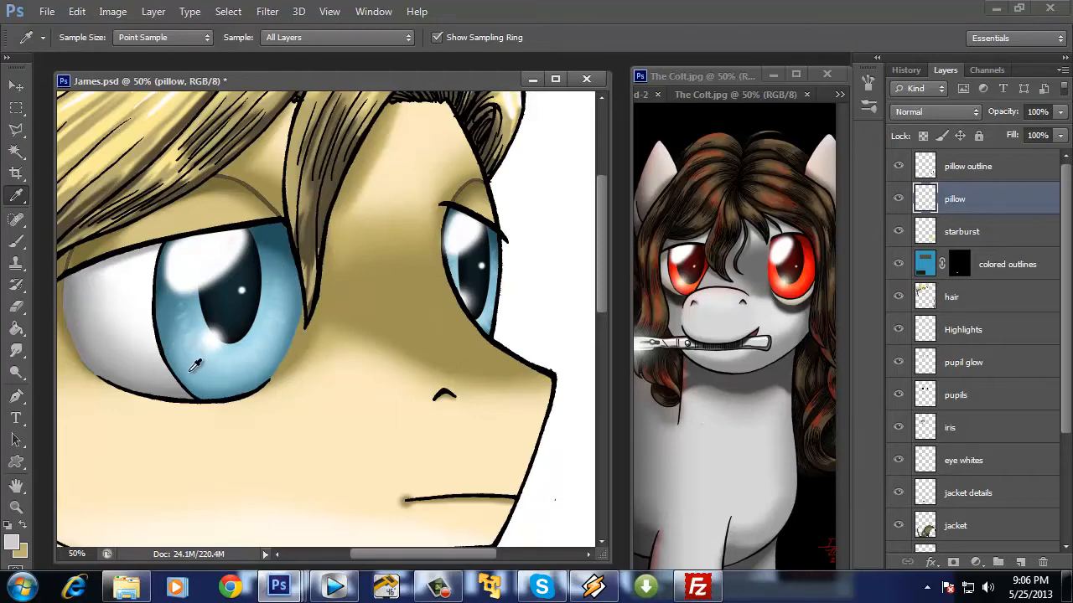
left_click_drag(391, 411, 188, 107)
left_click_drag(339, 243, 238, 76)
left_click_drag(281, 281, 306, 108)
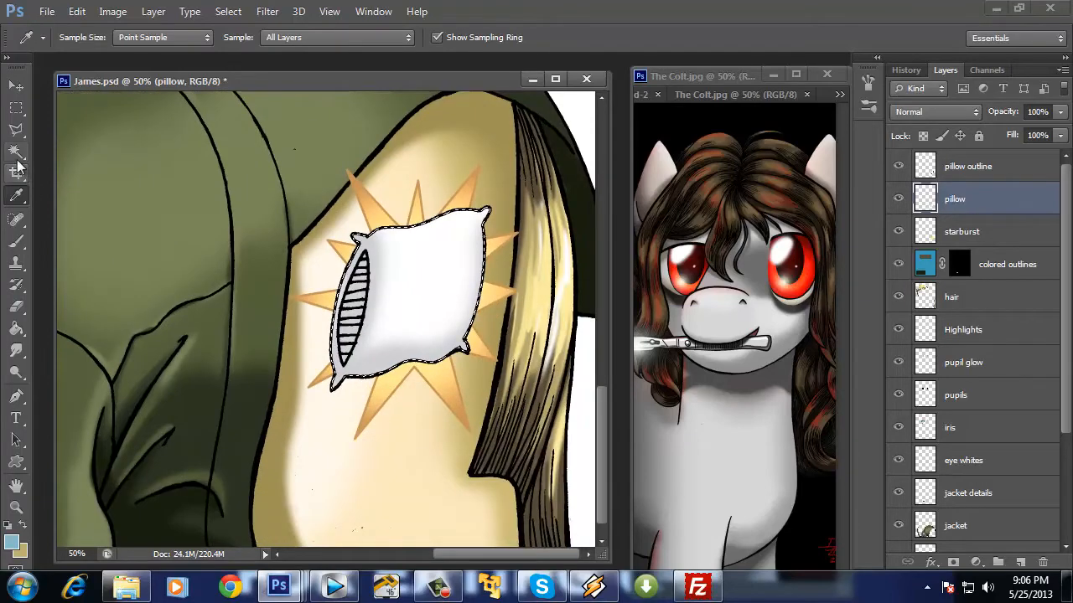
- Paint the pillow's striped opening light blue on the pillow layer with a hard 13 px brush
left_click(15, 241)
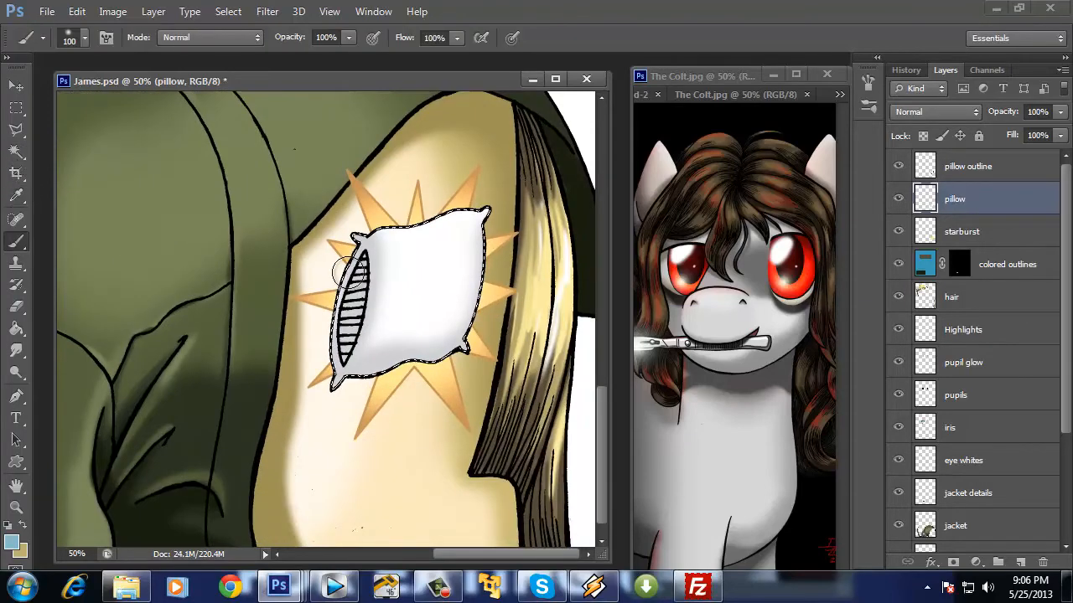
left_click(84, 41)
left_click(114, 190)
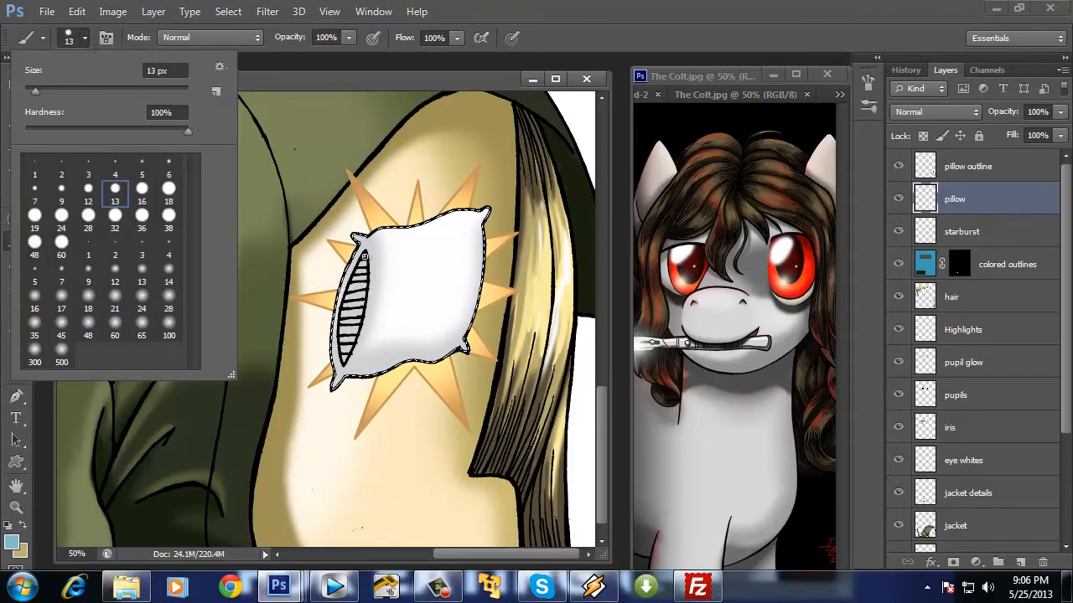
left_click(363, 260)
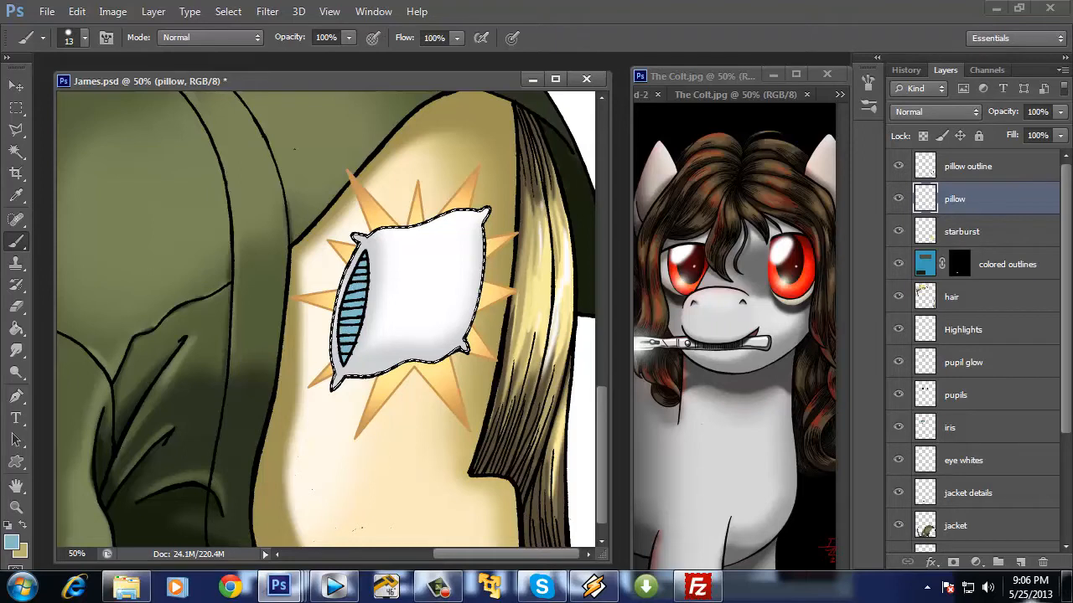
- Make the pillow outline layer active and clear the pillow selection
left_click(899, 167)
left_click(899, 167)
left_click(924, 171)
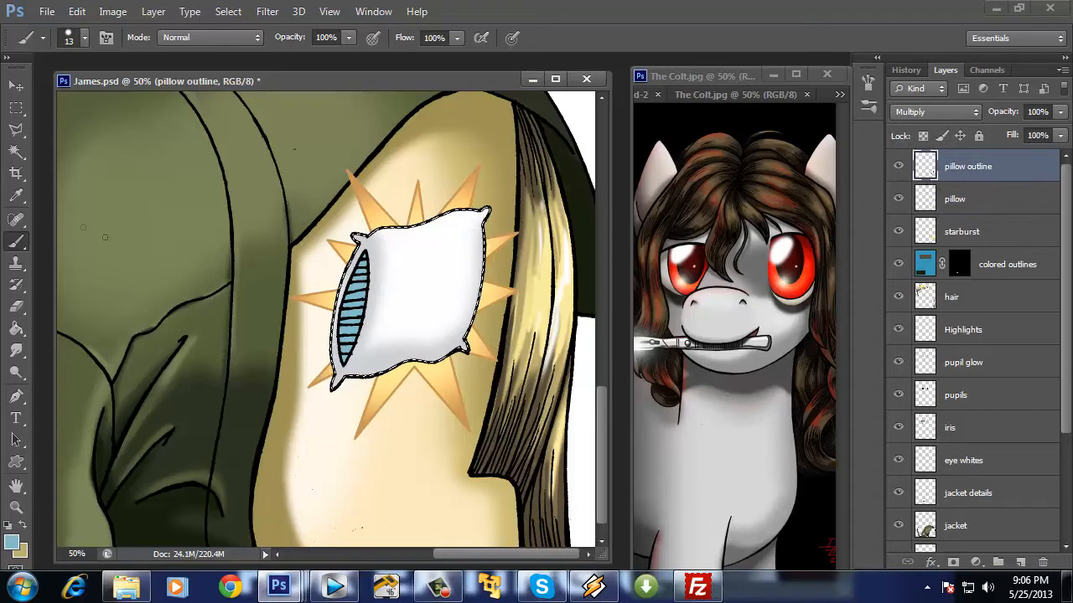
left_click(16, 108)
left_click(297, 152)
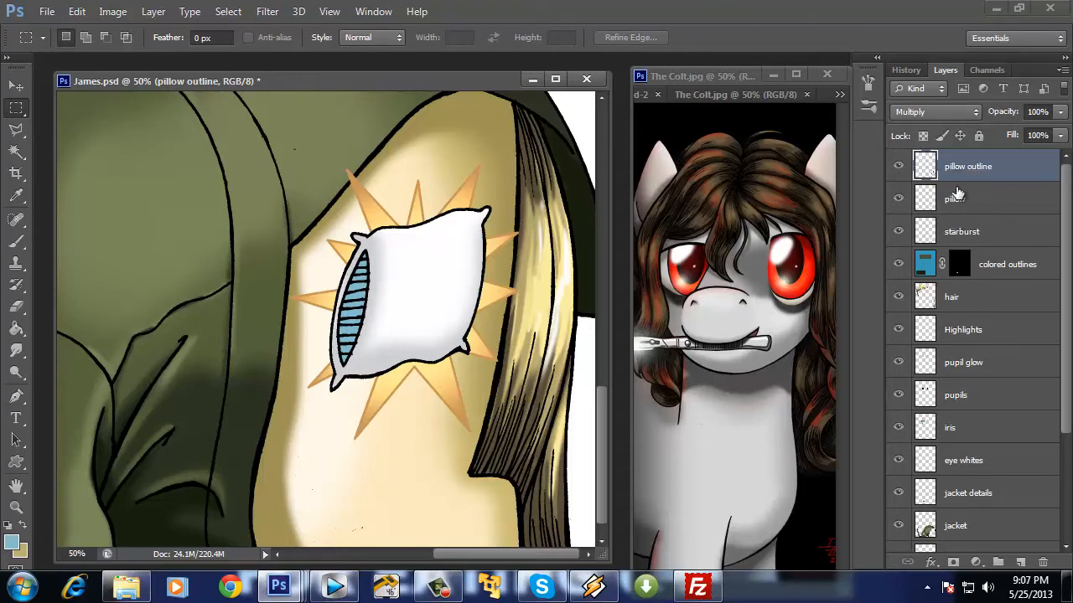
- Set the pillow outline layer's blend mode to Normal and fill the empty area around its drawing with white (ffffff)
left_click(976, 114)
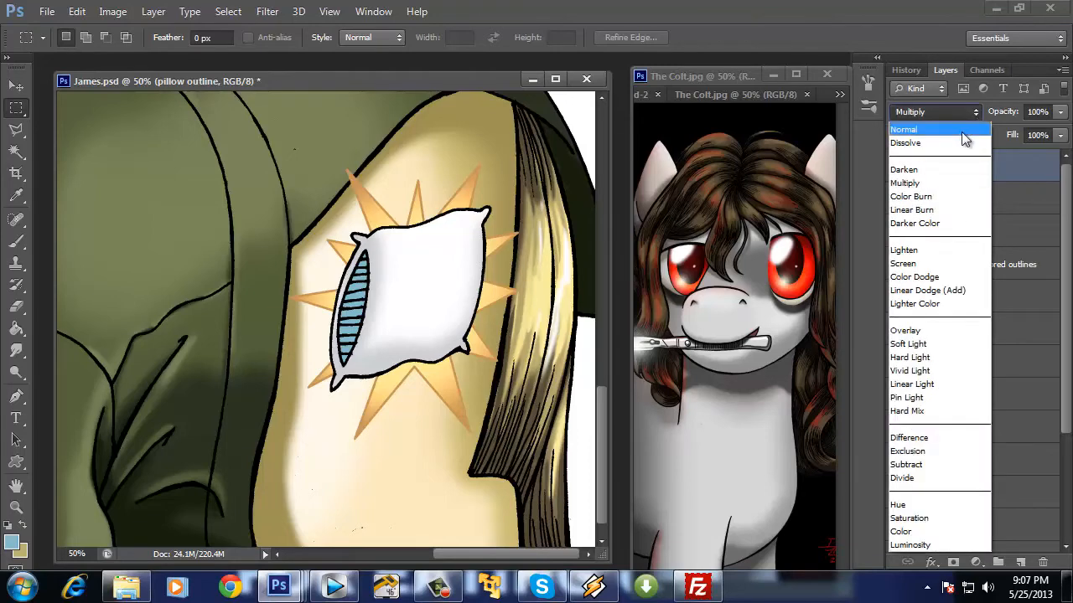
left_click(962, 131)
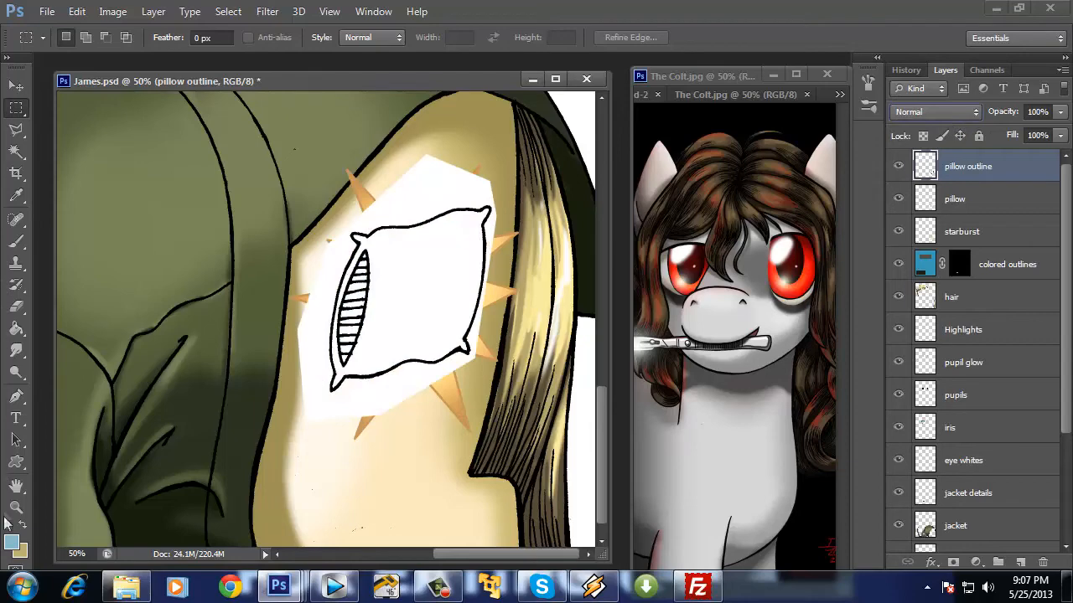
left_click(12, 542)
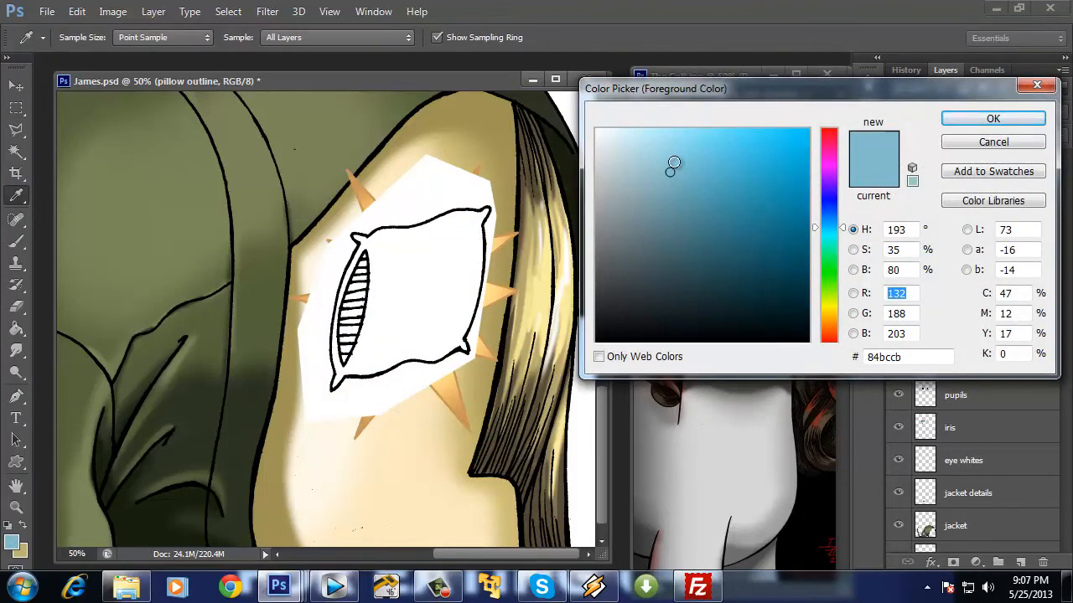
left_click_drag(672, 162, 597, 130)
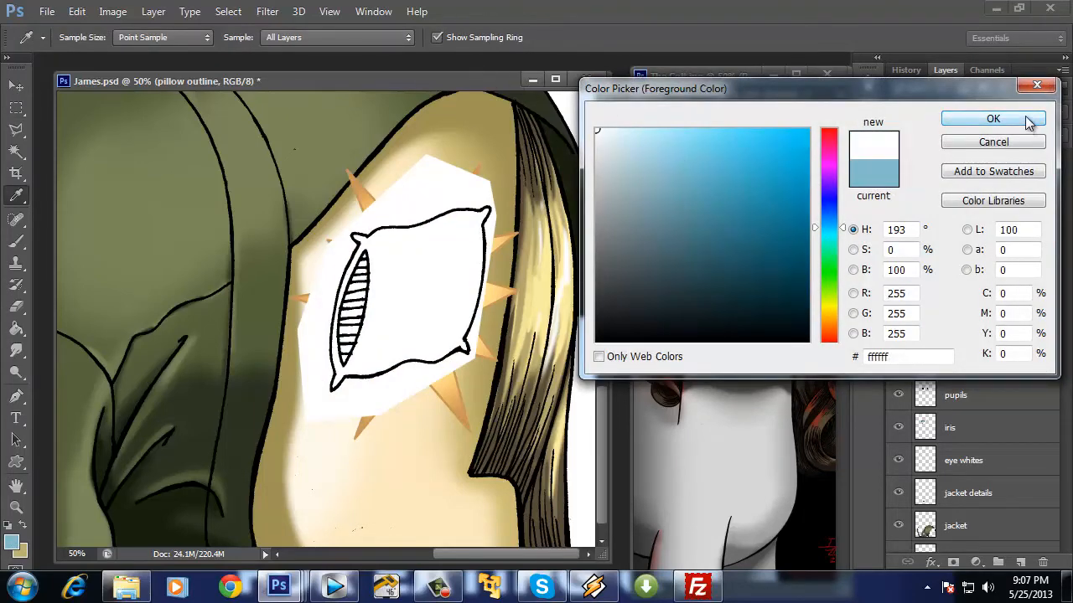
left_click(992, 119)
key("m")
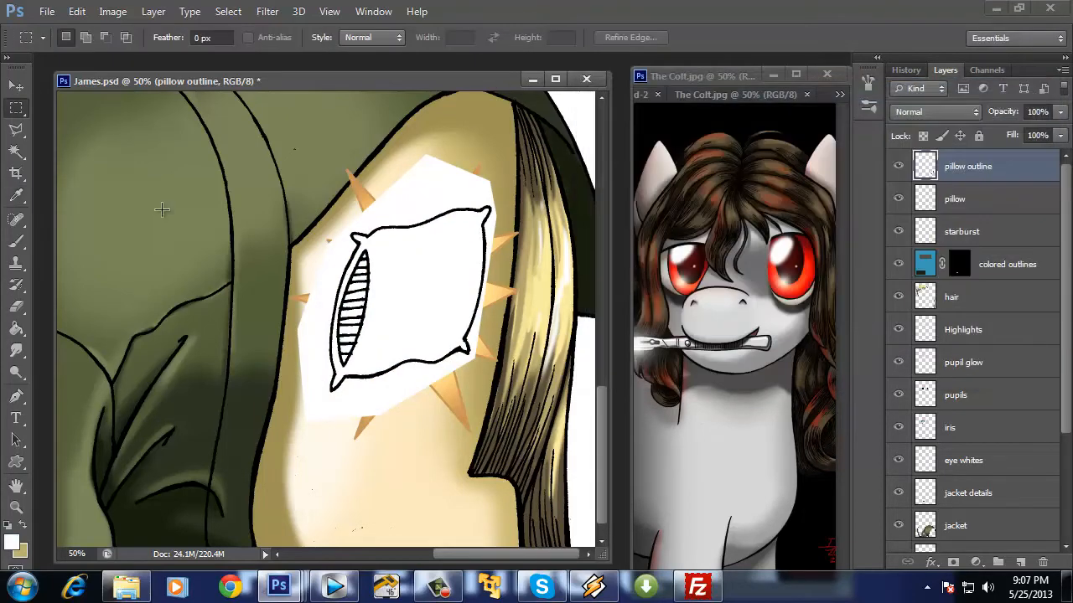
left_click(16, 328)
left_click(211, 189)
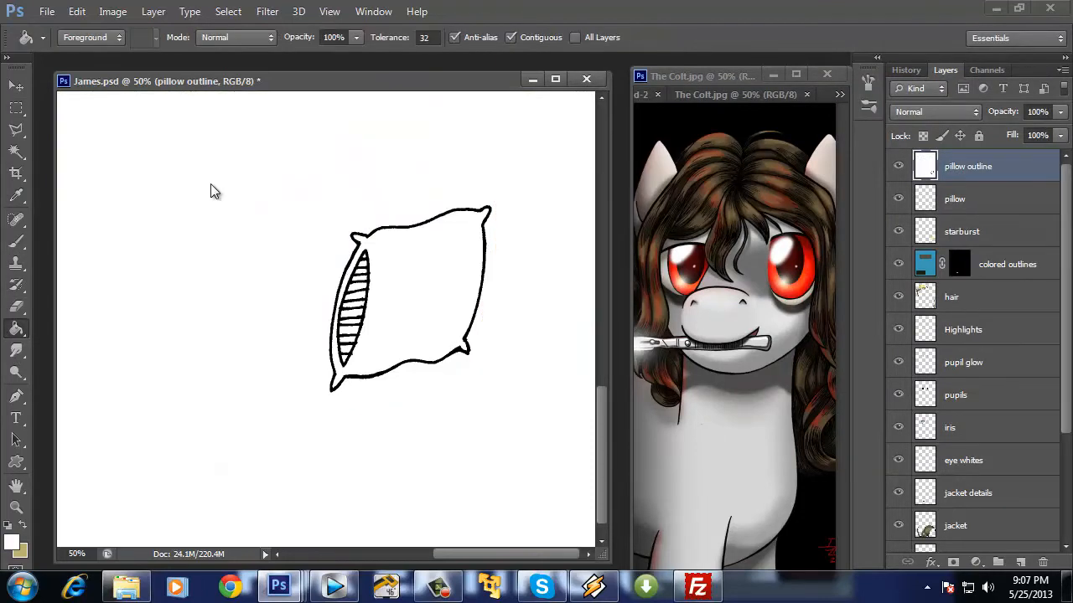
- Add a layer mask to the pillow outline layer and paste a copy of the outline drawing into the mask
left_click(953, 563)
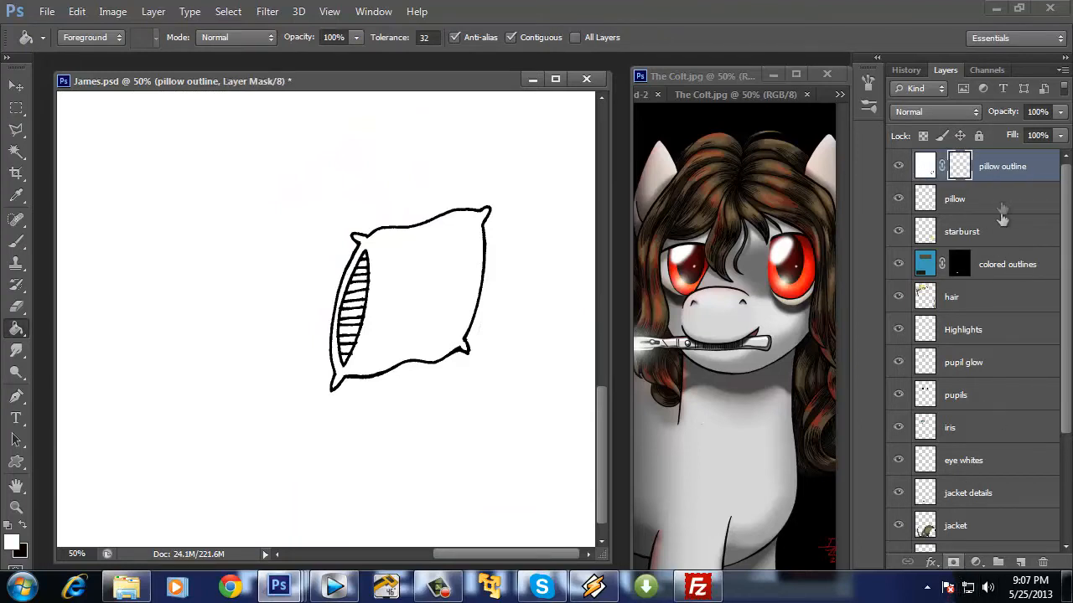
left_click(960, 171, "alt")
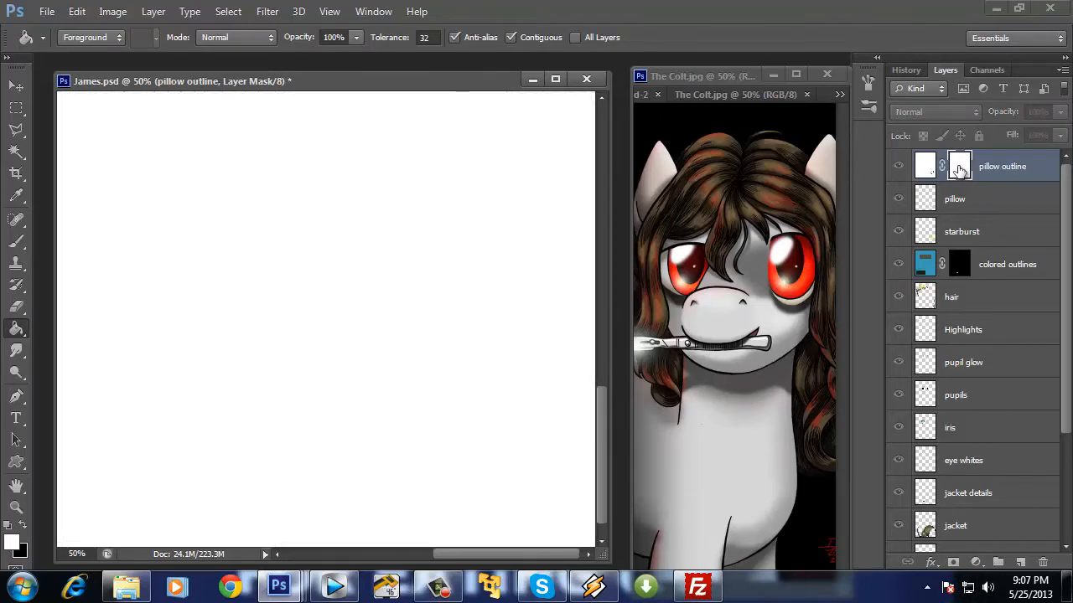
left_click(958, 166, "alt")
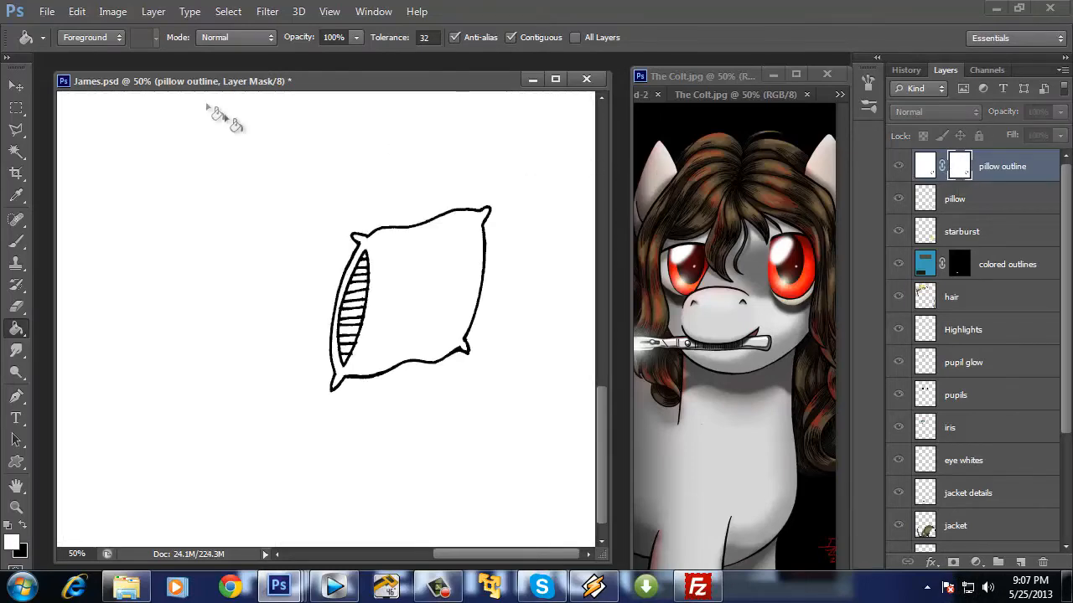
- Invert the pillow outline's layer mask and return to the full artwork view
left_click(112, 11)
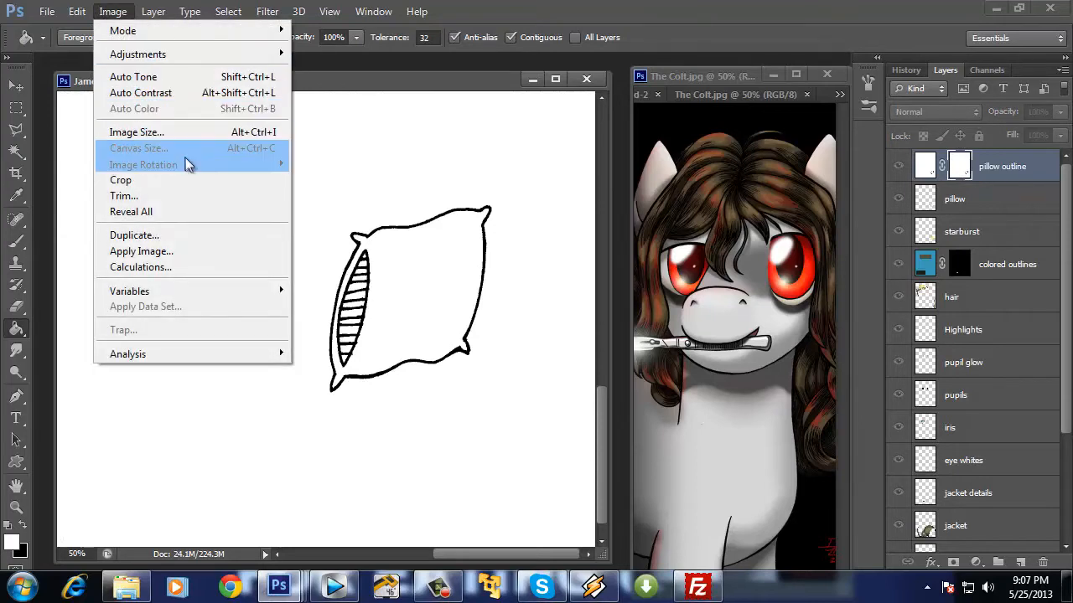
mouse_move(192, 172)
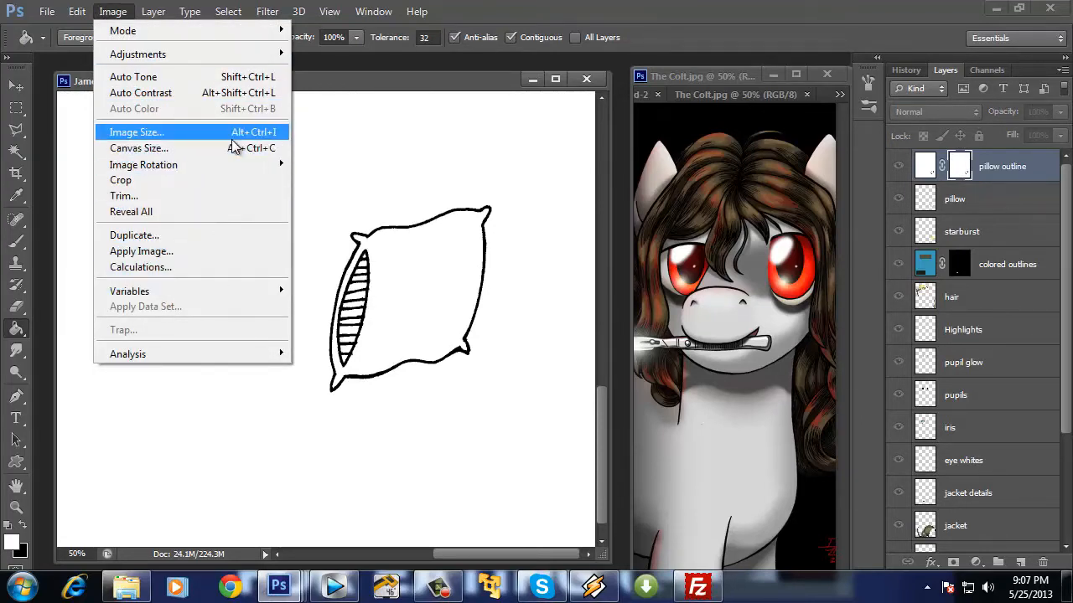
mouse_move(272, 54)
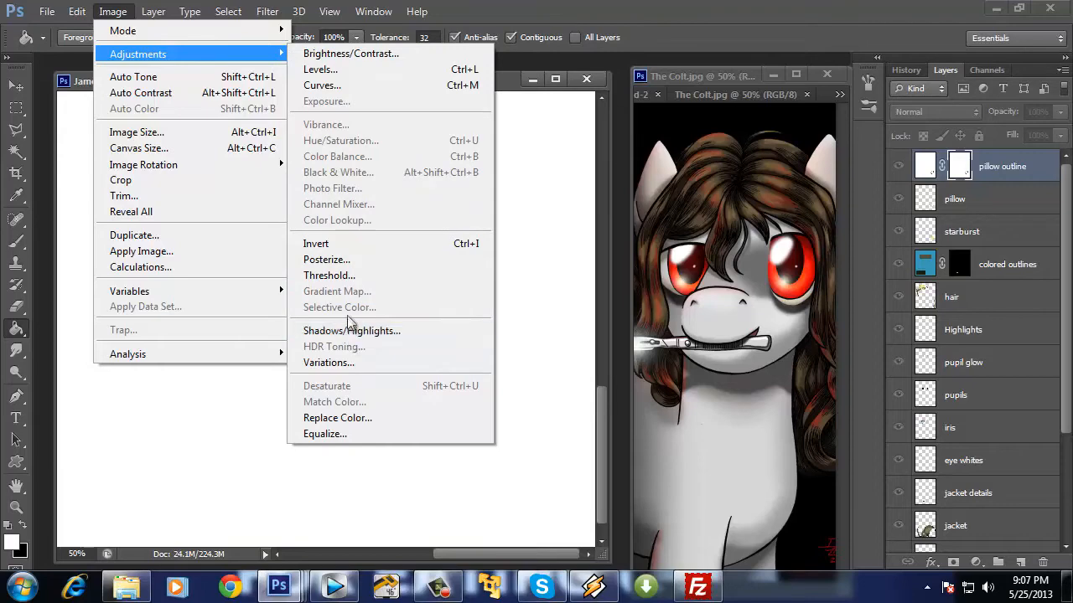
left_click(352, 243)
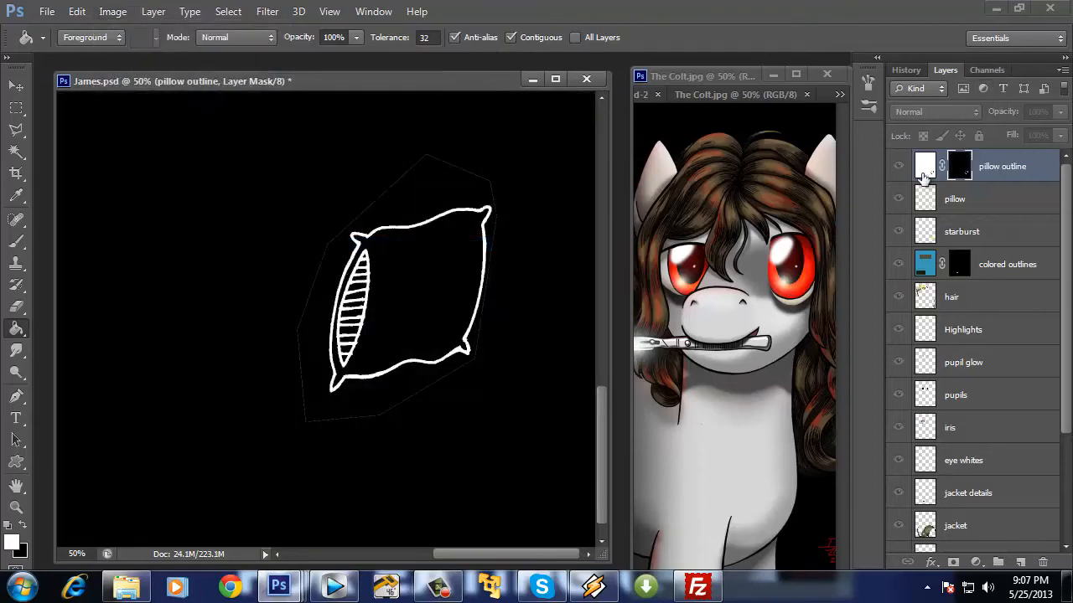
left_click(923, 171)
left_click(961, 168)
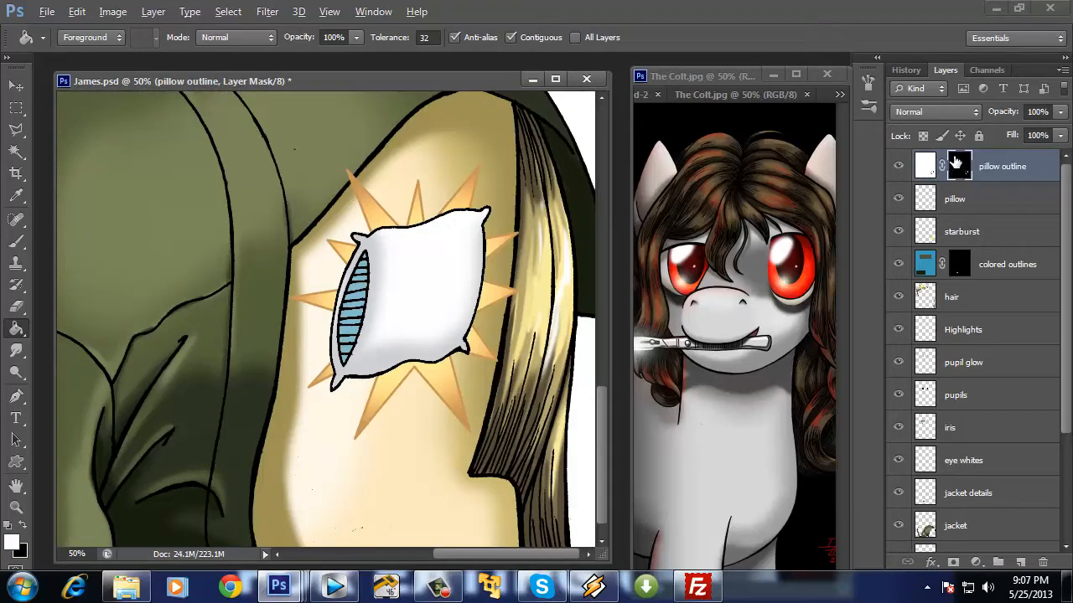
- Paint out the thin stray line around the pillow in the layer mask with a hard 38 px black brush
left_click(957, 164, "alt")
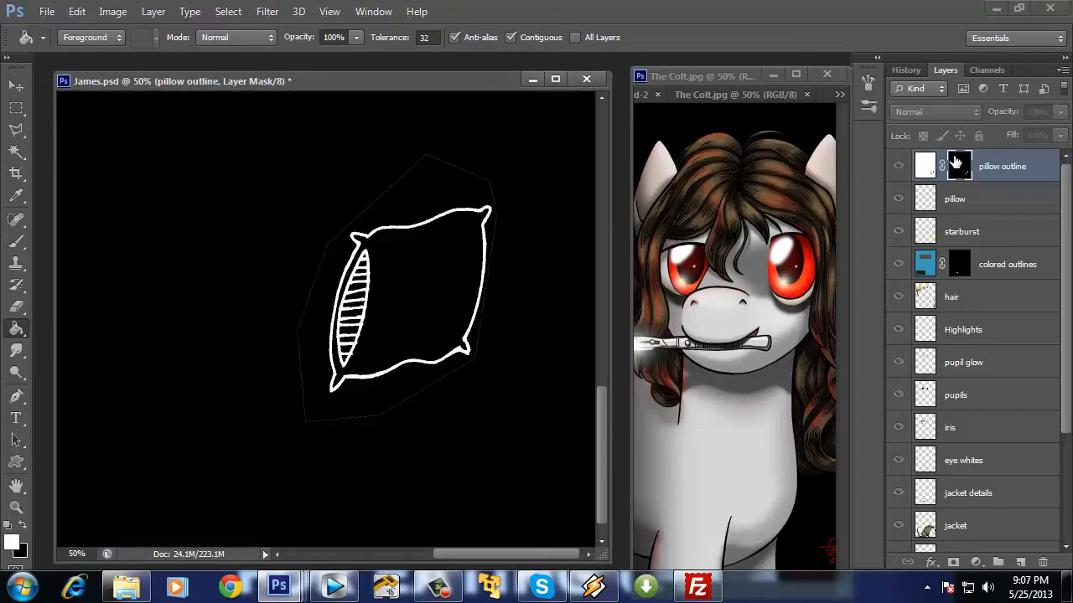
left_click(24, 525)
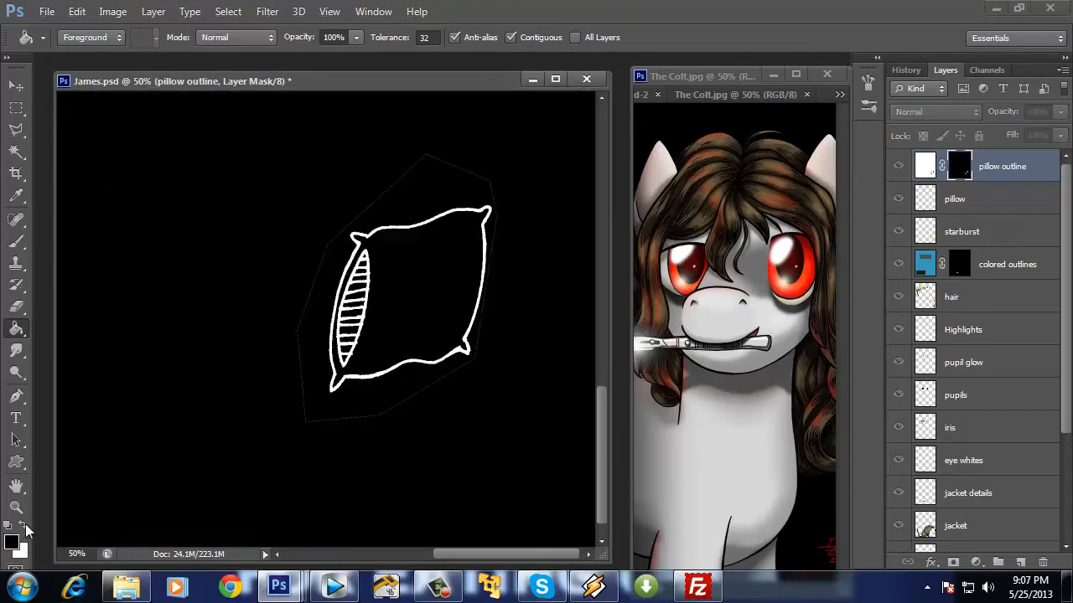
left_click(16, 242)
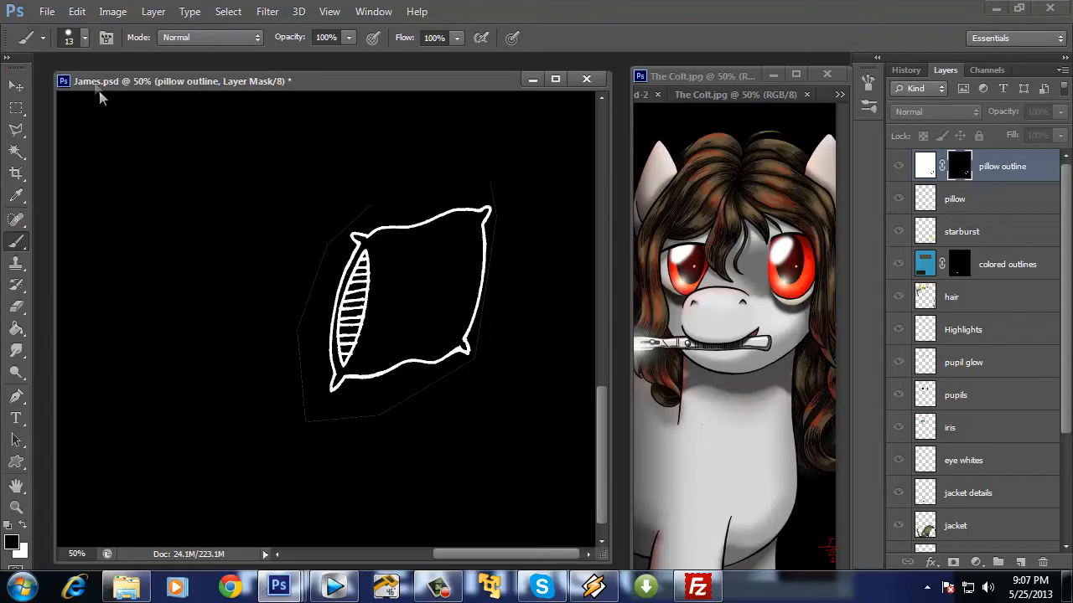
left_click(85, 39)
left_click(168, 336)
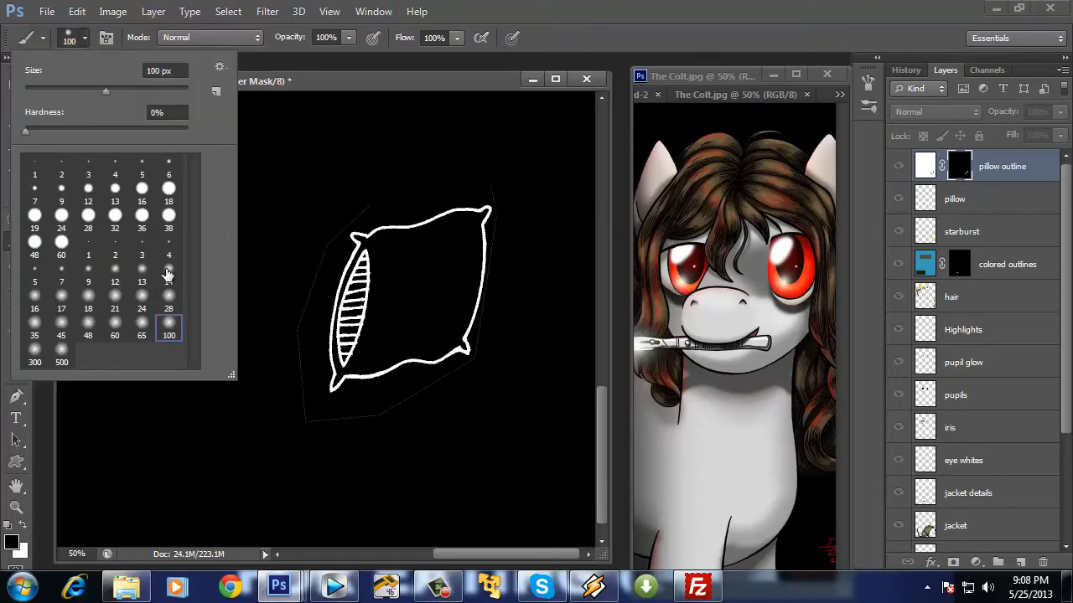
left_click(169, 216)
left_click(357, 202)
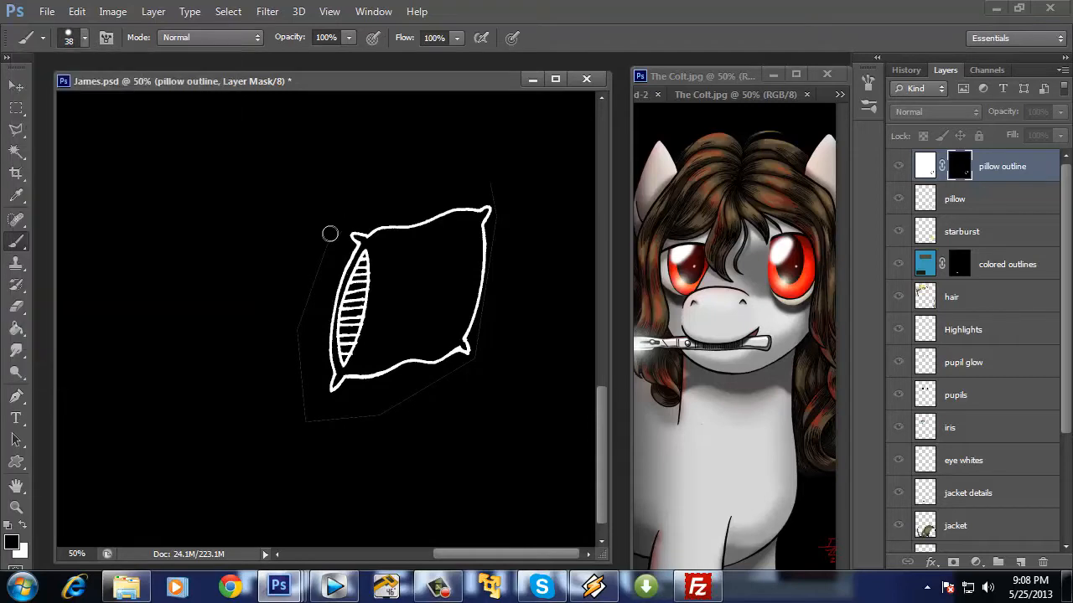
mouse_move(336, 228)
left_mouse_down()
mouse_move(313, 265)
mouse_move(294, 352)
mouse_move(300, 416)
mouse_move(306, 367)
mouse_move(302, 419)
mouse_move(395, 406)
mouse_move(483, 349)
left_mouse_up()
left_click_drag(491, 297, 498, 229)
- Clear the pillow outline layer's contents and fill it with a darker shade of the gray sampled from the pillow's edge
left_click(925, 172)
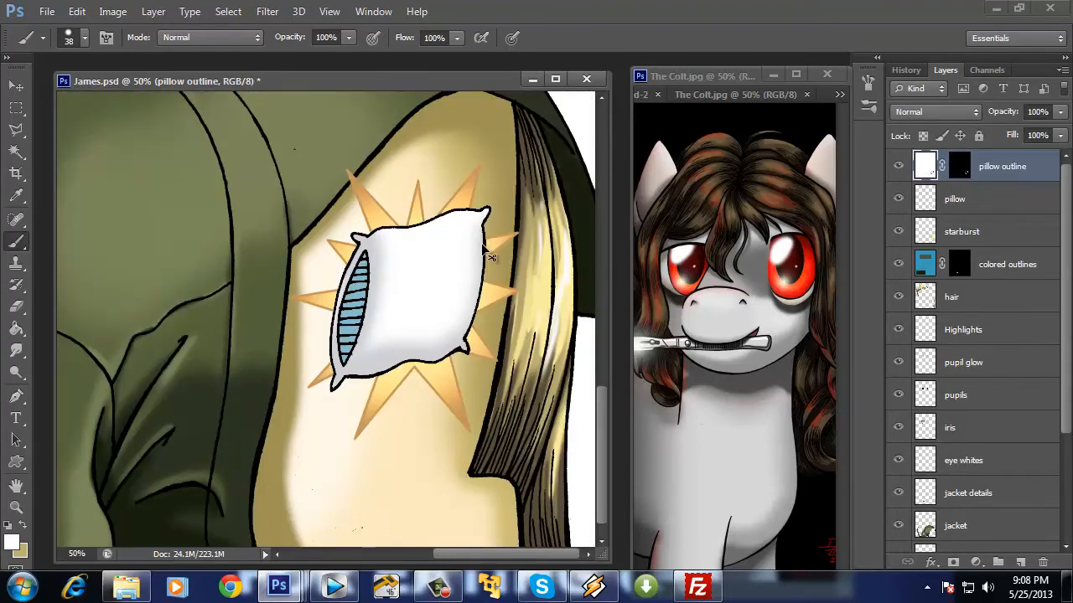
key("Delete")
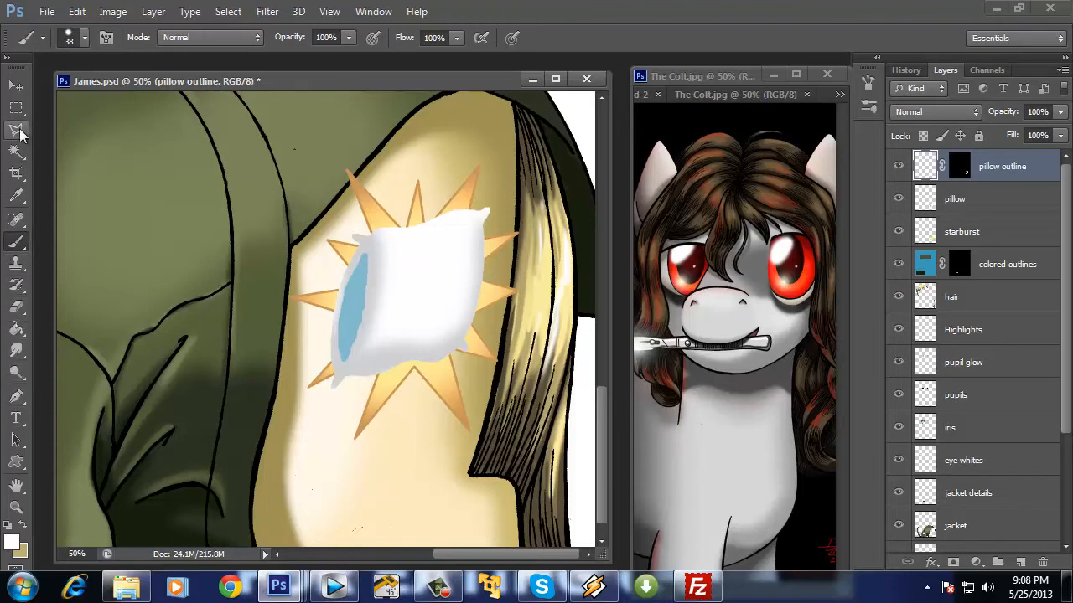
left_click(17, 197)
left_click(373, 239)
left_click(11, 543)
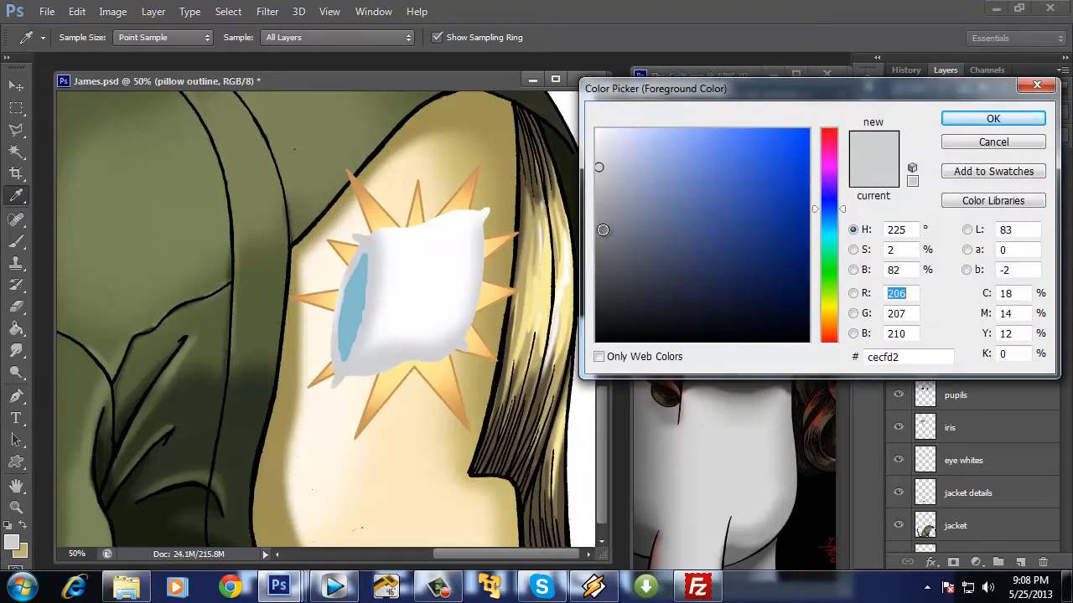
left_click(602, 229)
left_click(1020, 121)
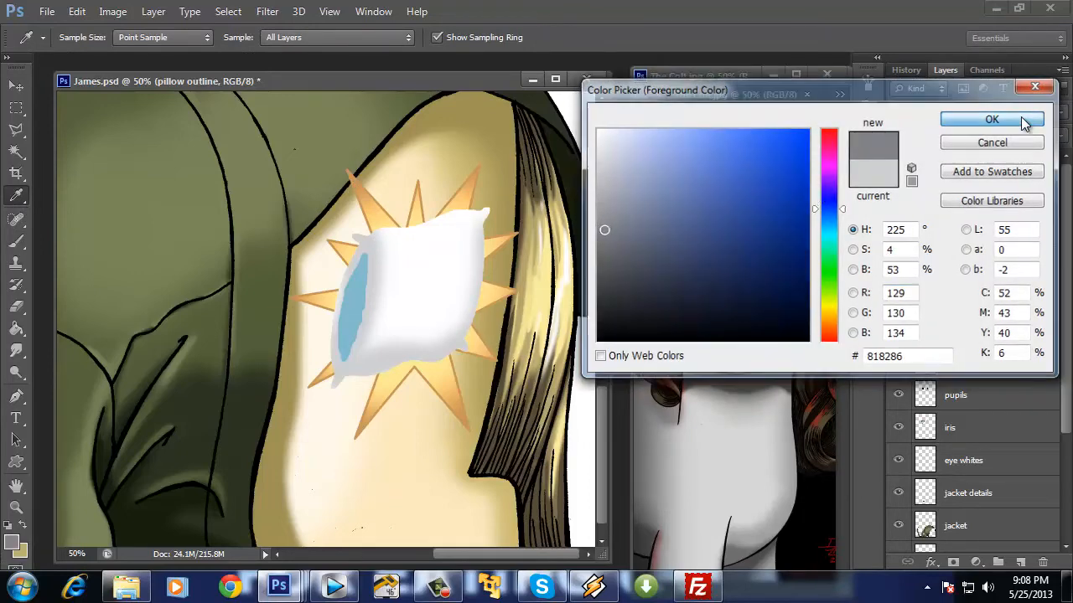
left_click(16, 329)
left_click(378, 452)
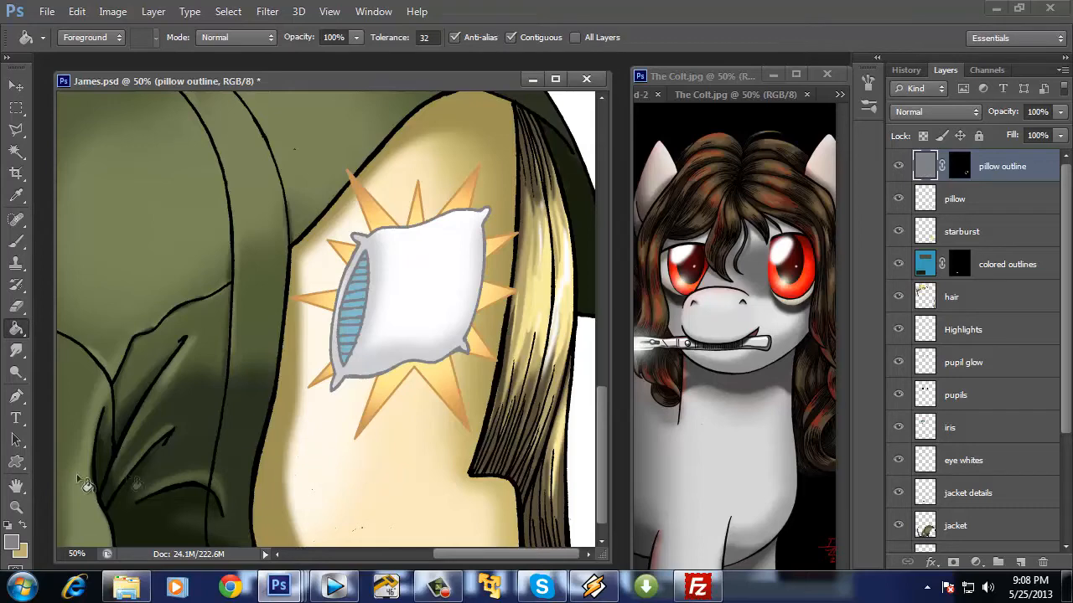
- Darken the pillow outline's fill with a Brightness/Contrast adjustment, setting brightness to -150
left_click(16, 508)
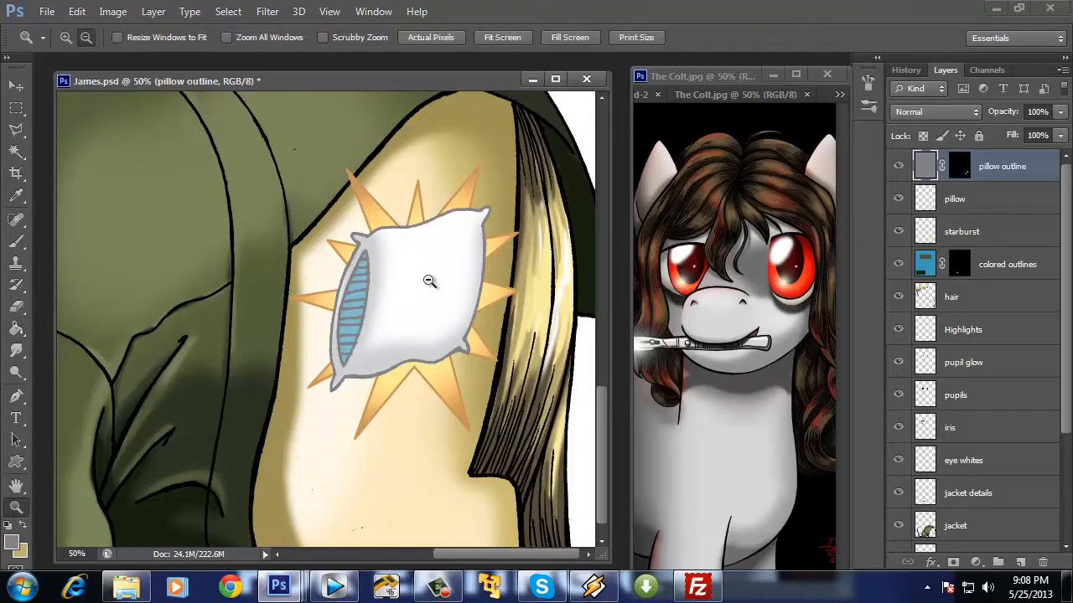
left_click(427, 280, "alt")
left_click(428, 280, "alt")
left_click(429, 281, "alt")
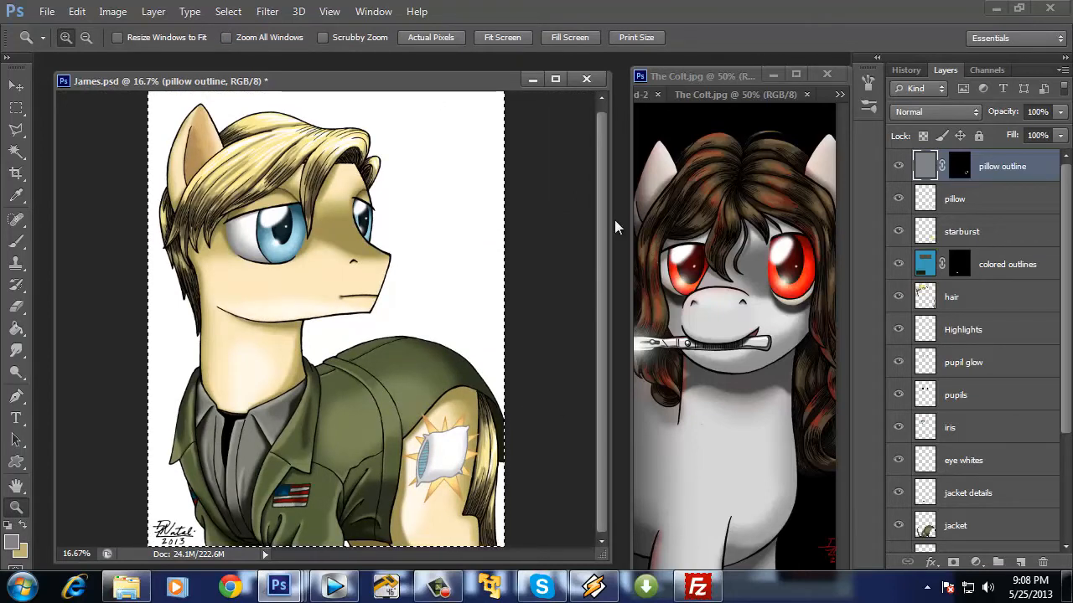
left_click(113, 11)
mouse_move(186, 54)
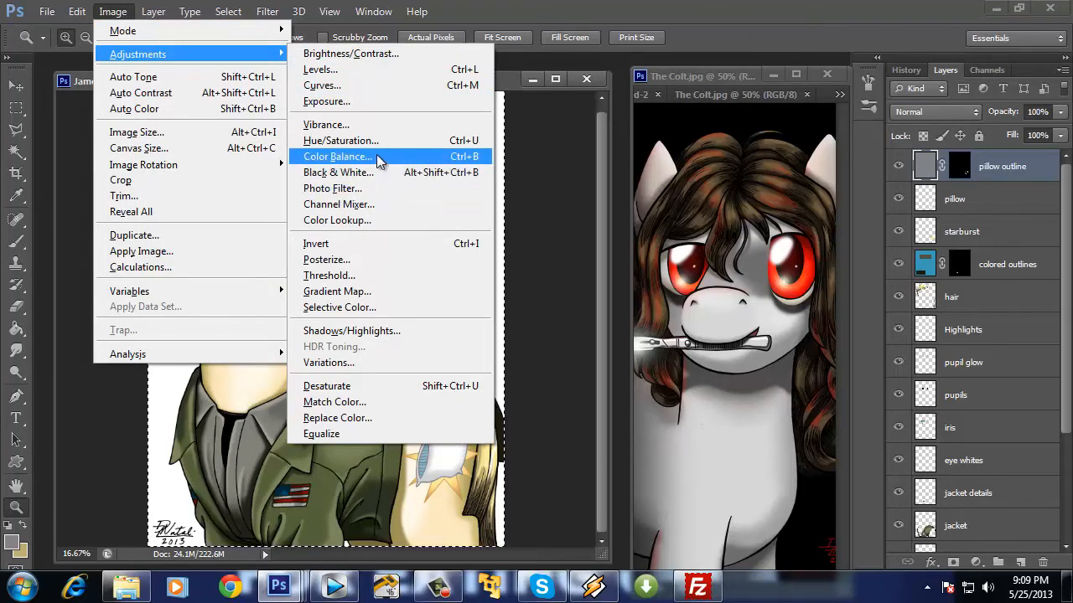
left_click(379, 53)
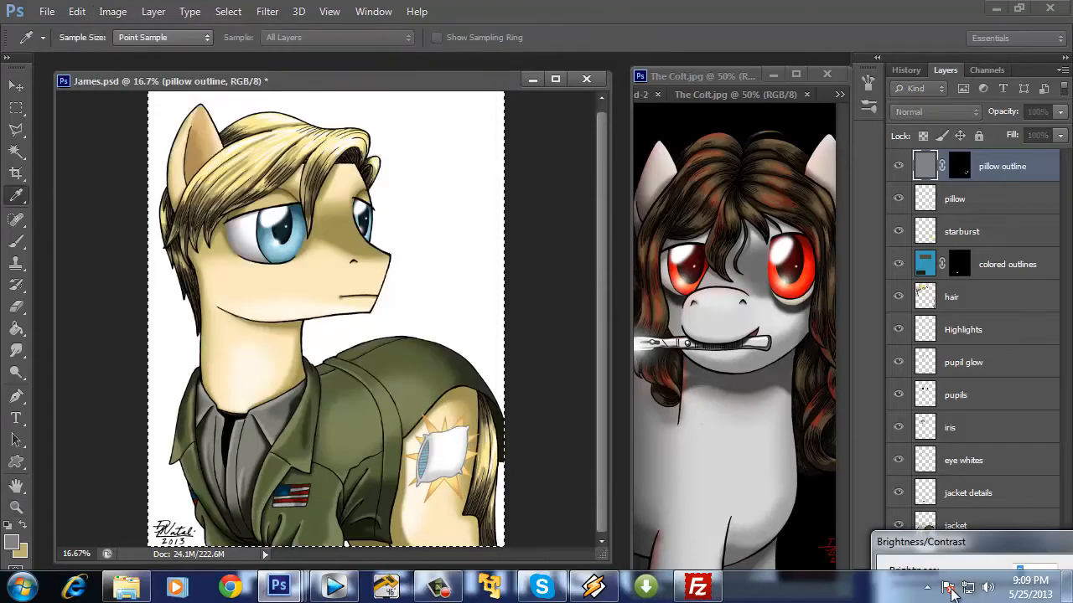
left_click_drag(957, 541, 657, 267)
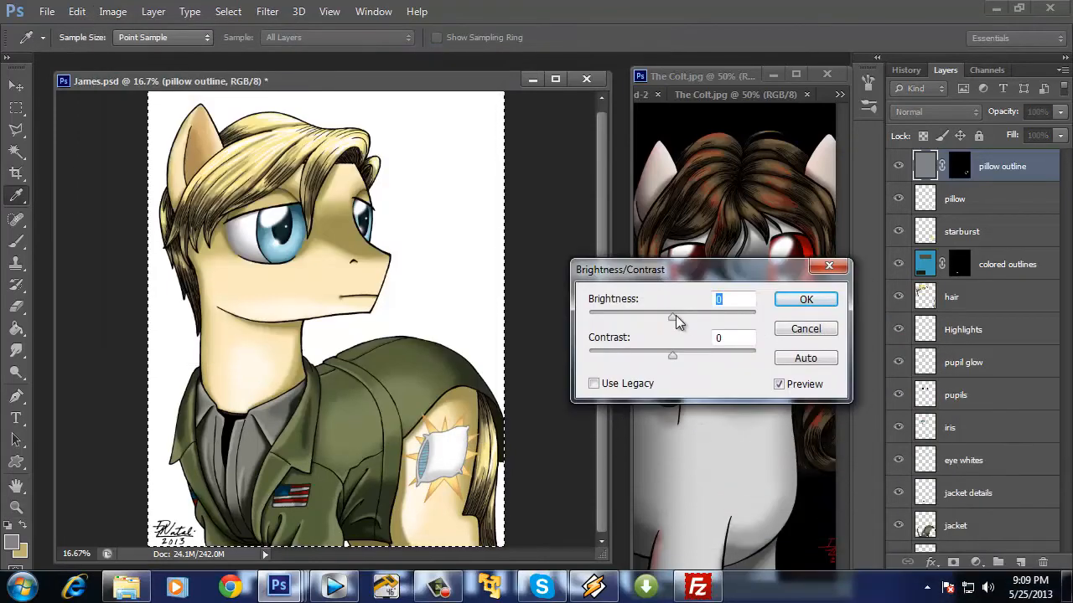
left_click_drag(675, 324, 584, 333)
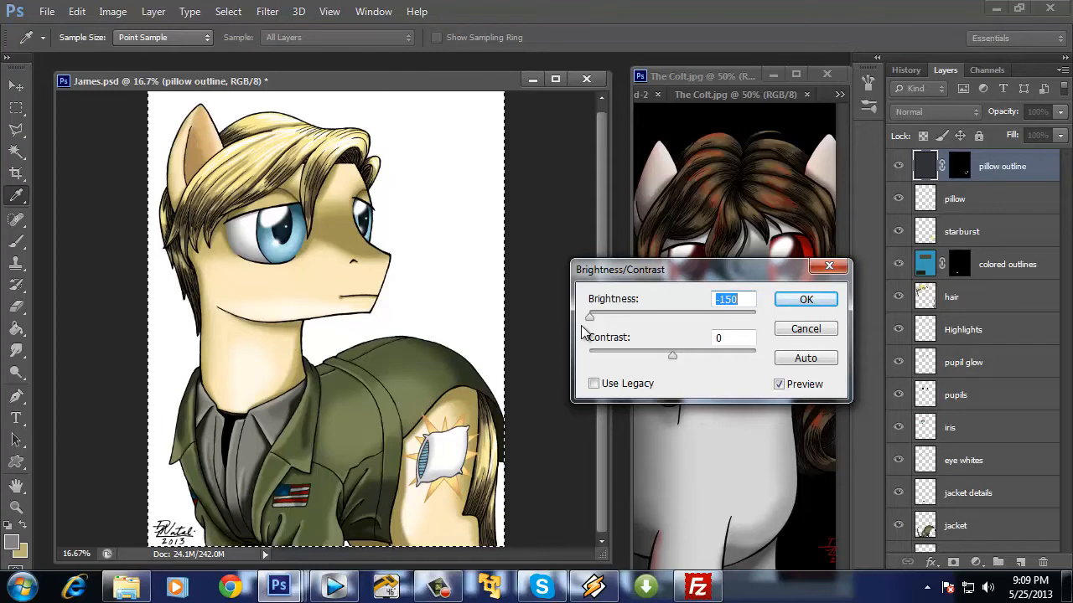
left_click(807, 300)
- Lighten the pillow outline layer's fill with a Brightness/Contrast adjustment, setting brightness to 92
key("z")
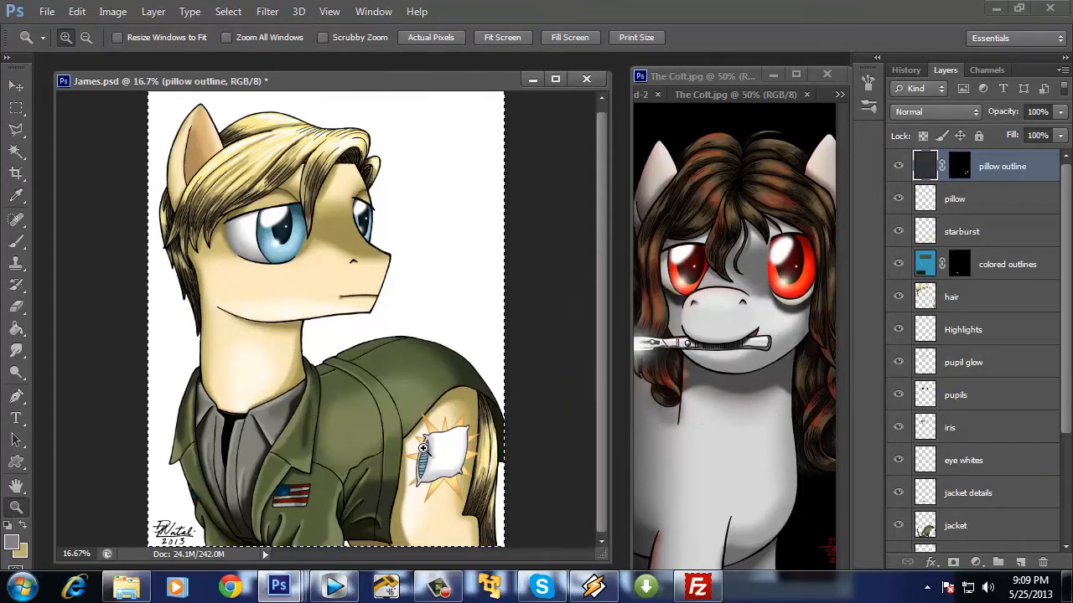
left_click(424, 451)
left_click(472, 469)
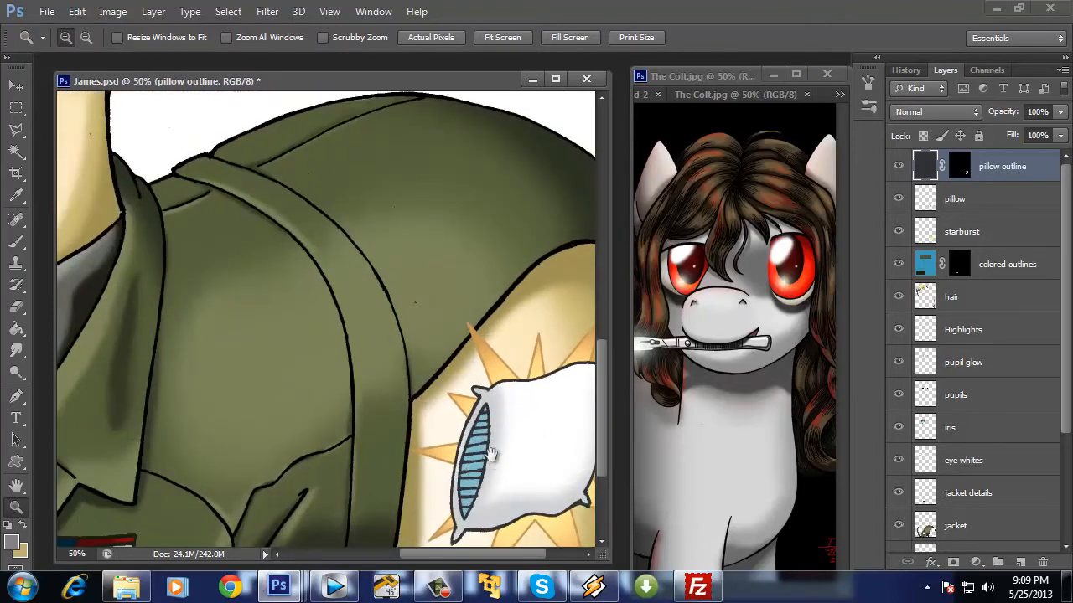
left_click_drag(492, 460, 323, 317)
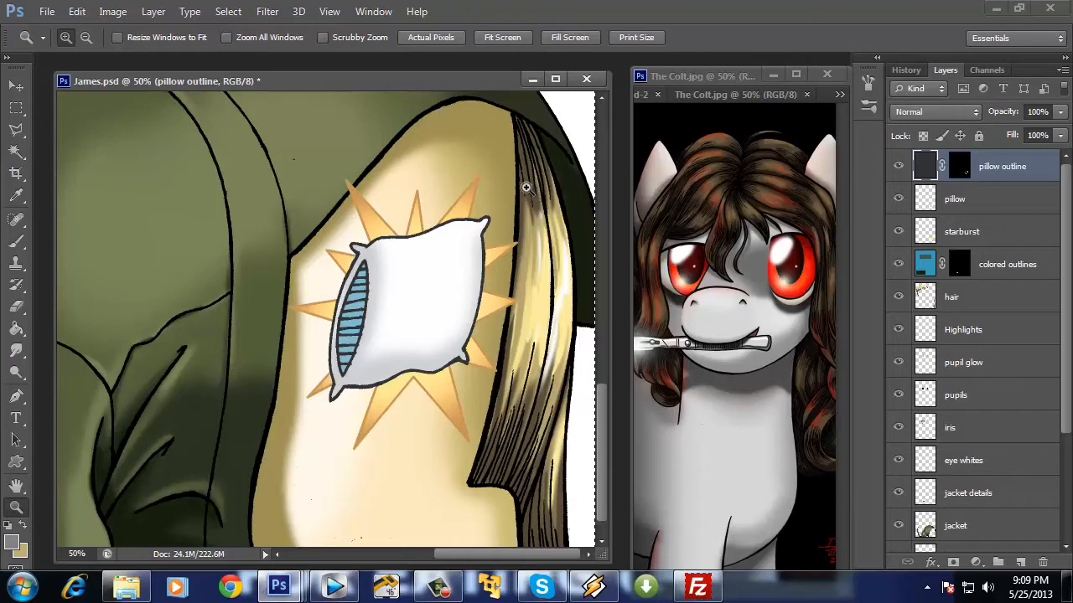
left_click(111, 13)
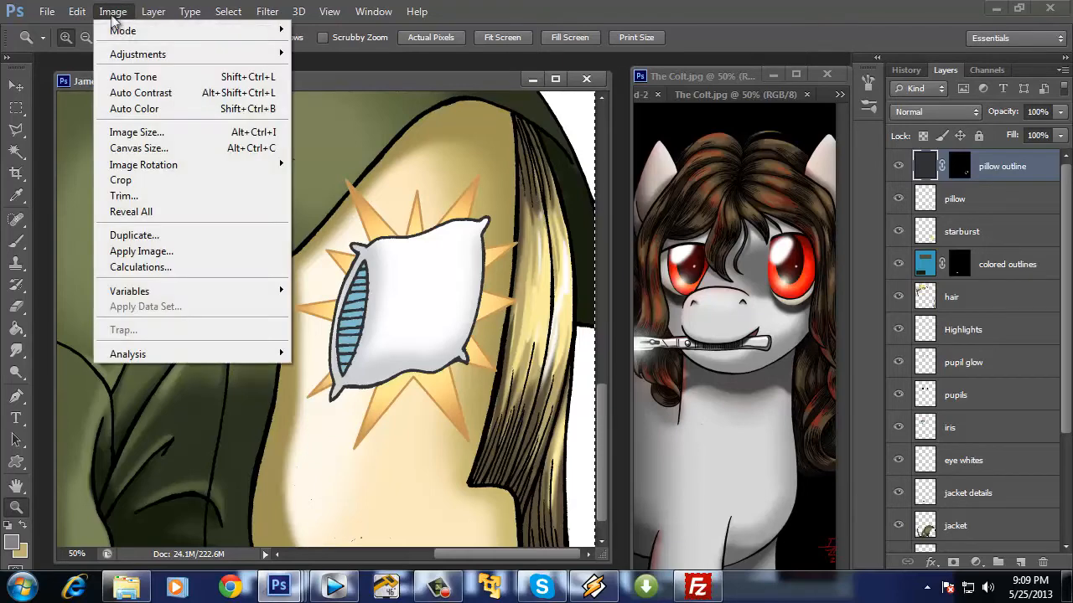
mouse_move(167, 53)
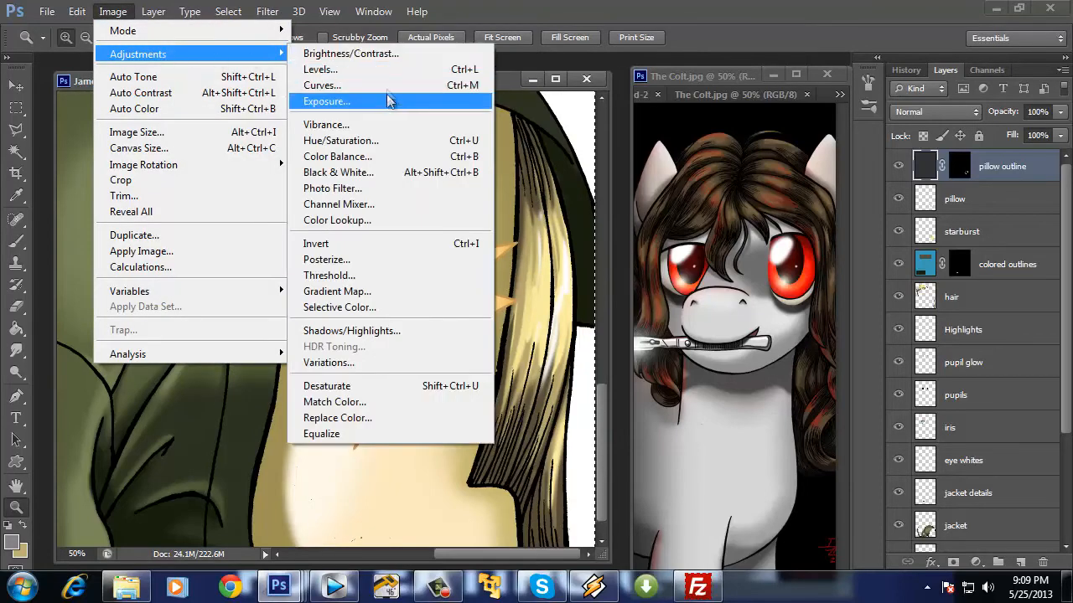
left_click(388, 54)
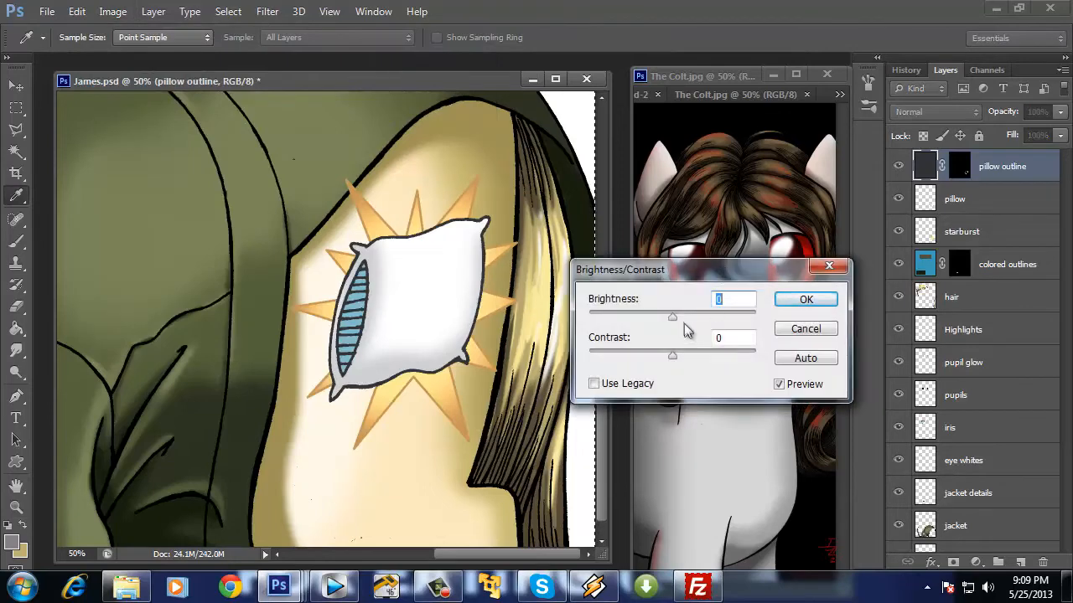
left_click_drag(674, 317, 726, 317)
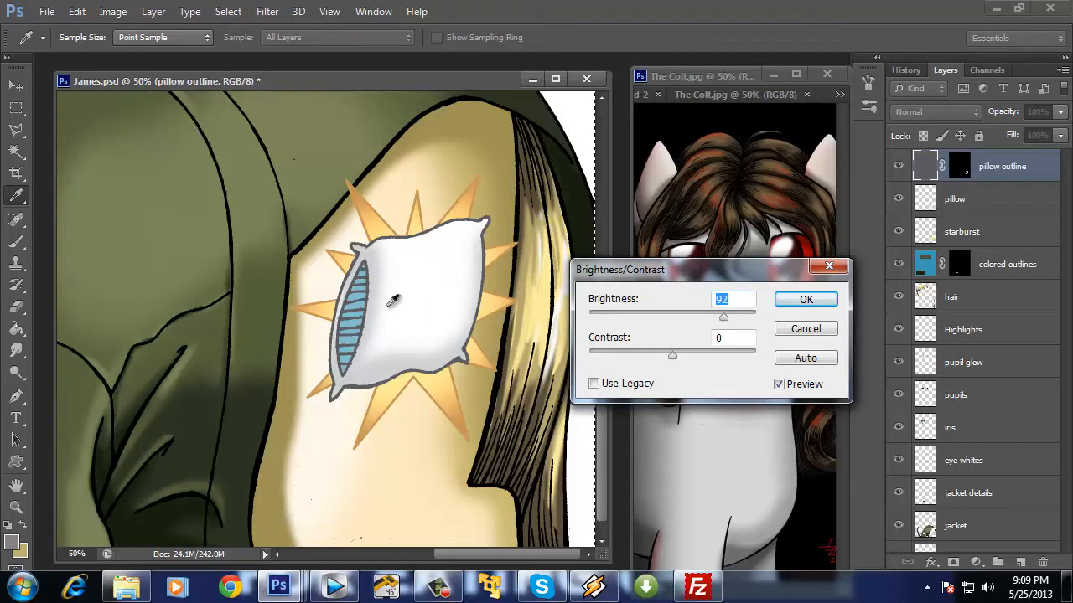
left_click(818, 300)
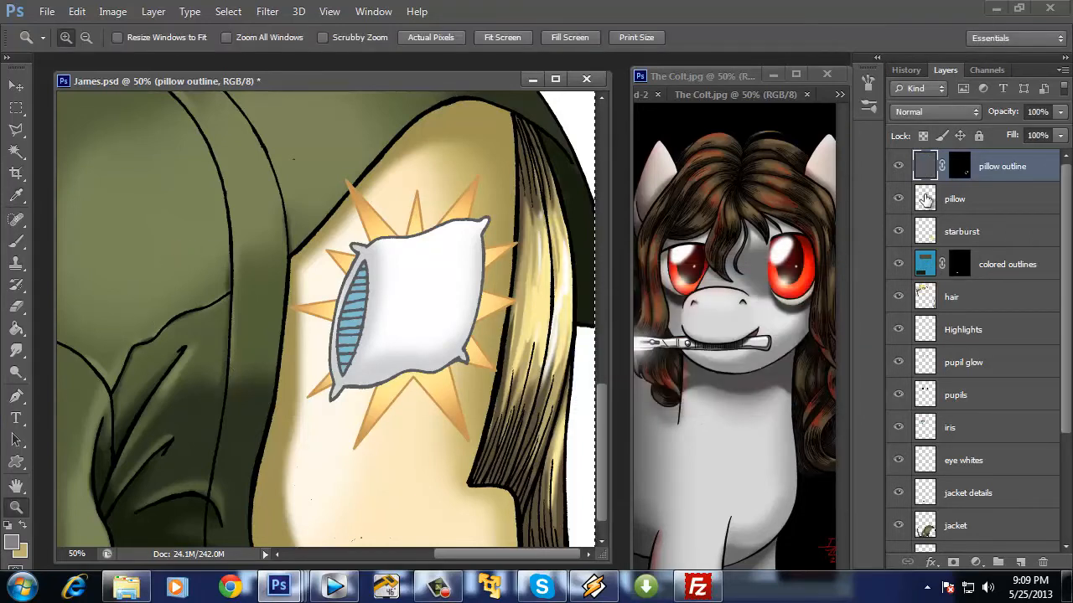
- Load the starburst layer's shape as a selection and darken its upper ray beside the pillow's corner using the Burn tool with a soft 100 px brush
left_click(926, 235)
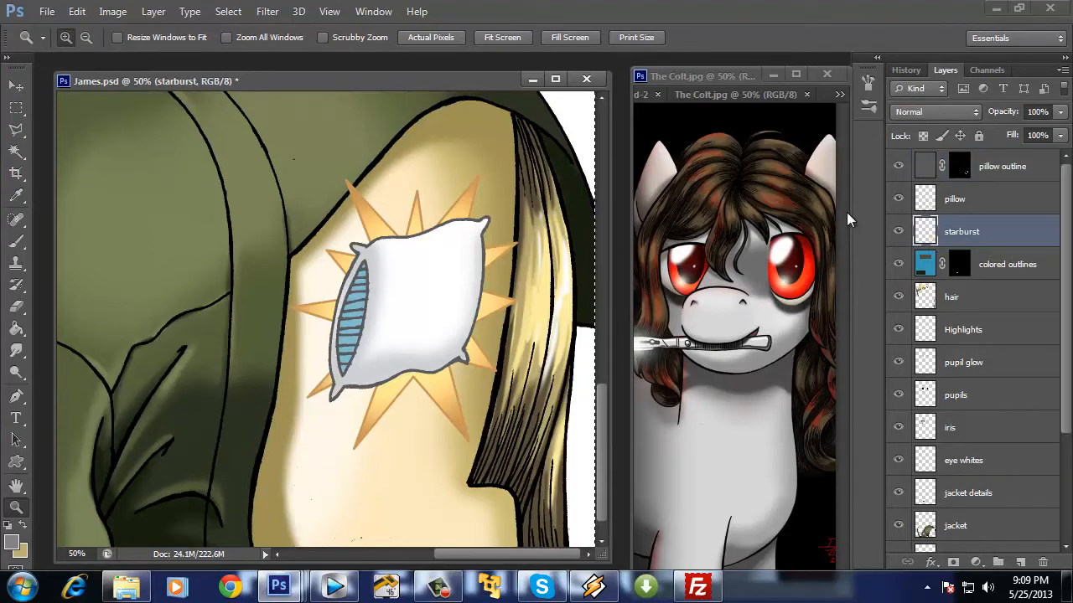
left_click(926, 233, "ctrl")
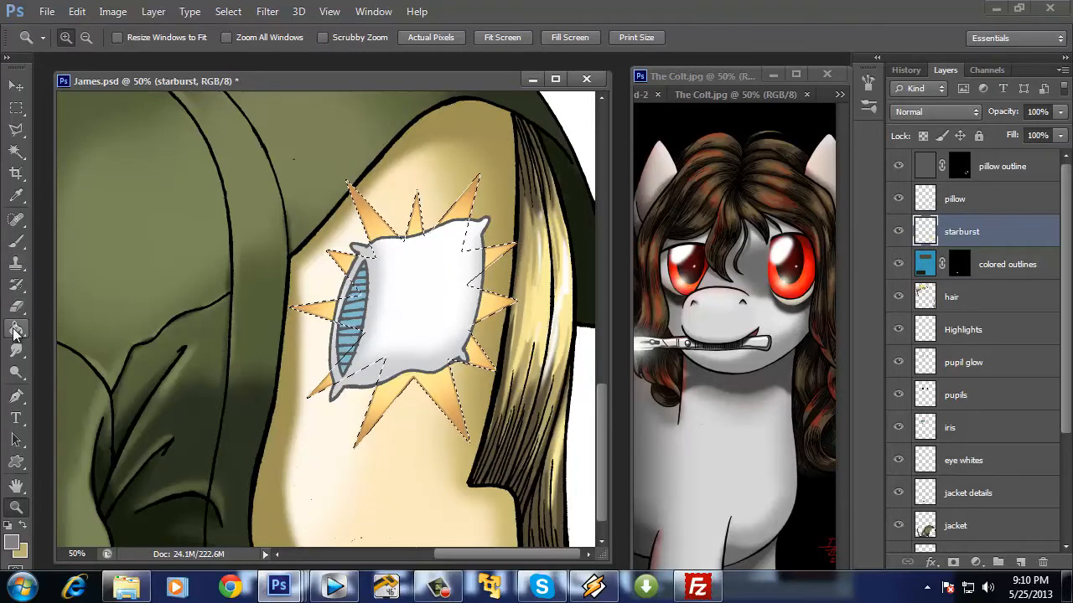
left_click(15, 373)
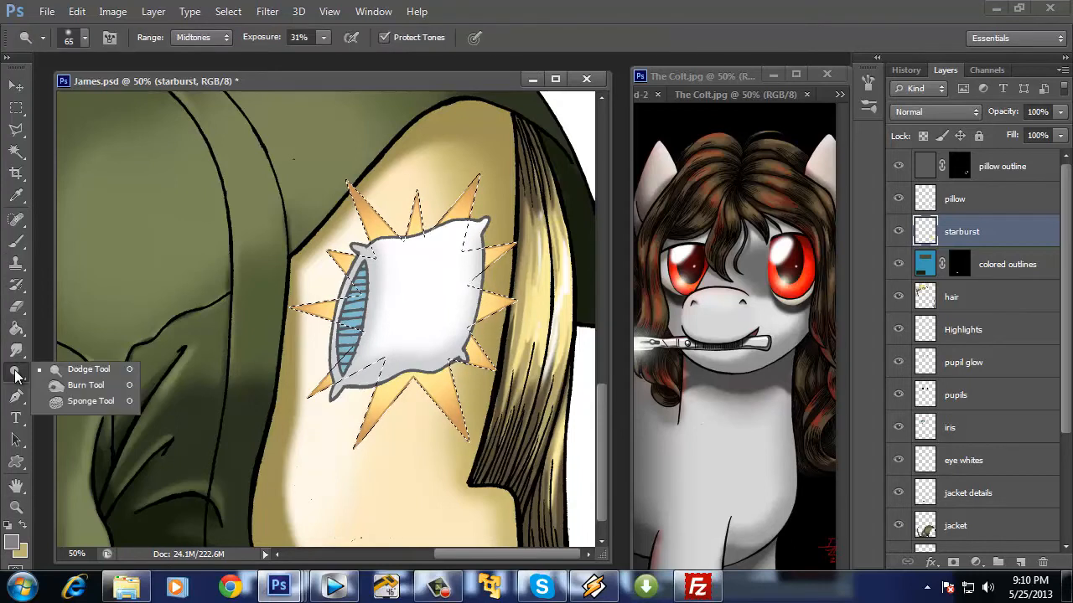
left_click(82, 387)
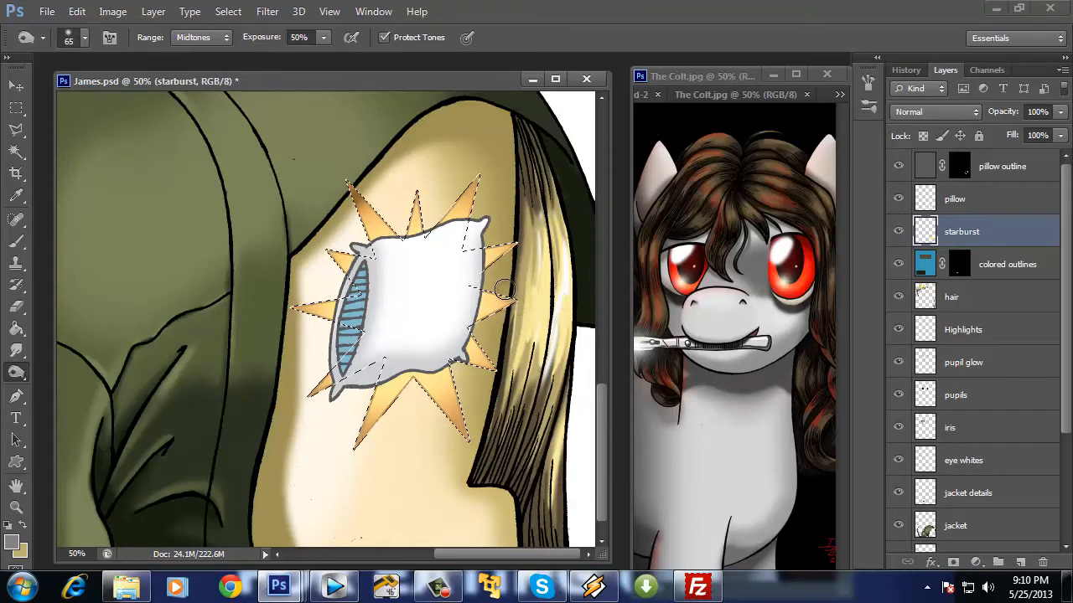
left_click(85, 38)
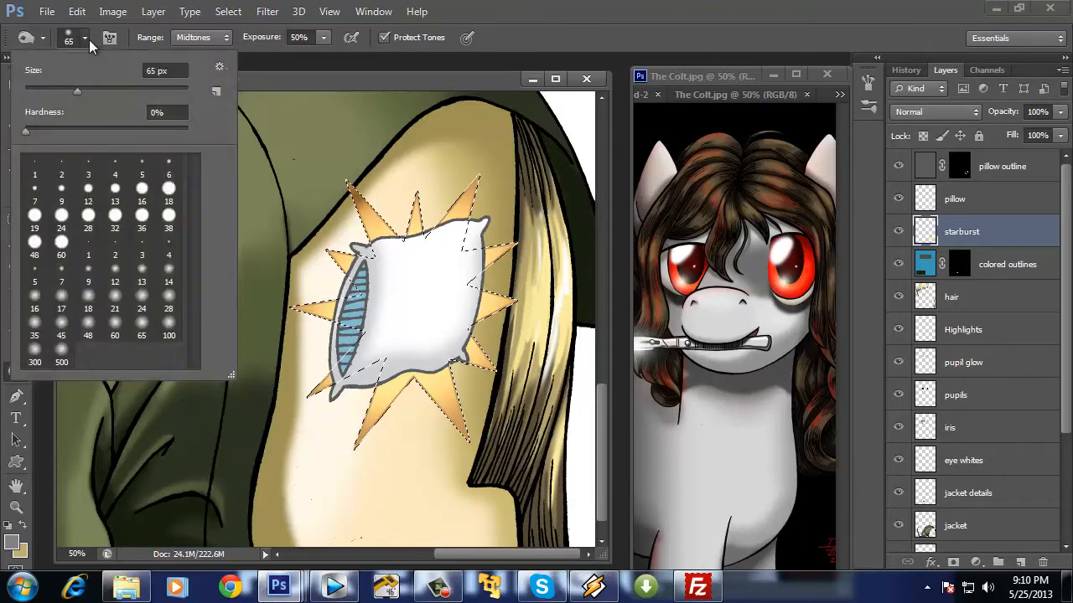
left_click(169, 335)
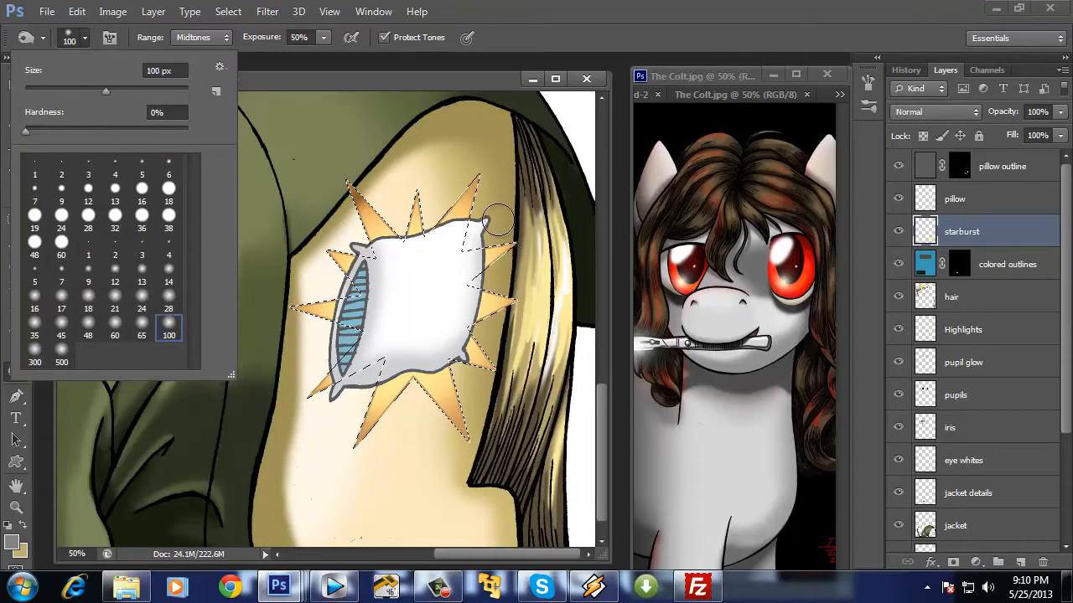
left_click_drag(473, 165, 476, 217)
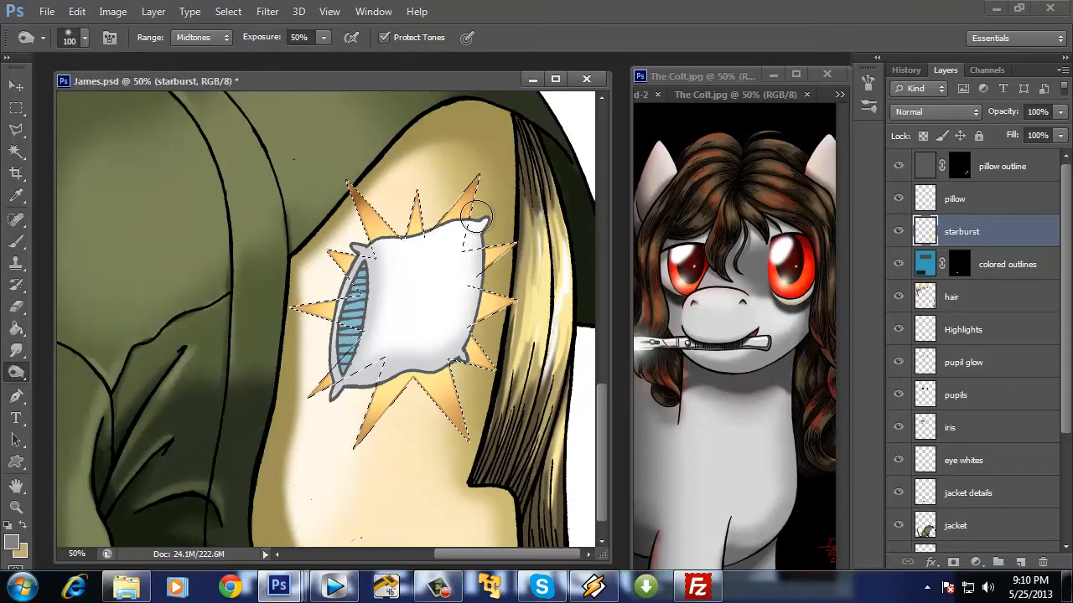
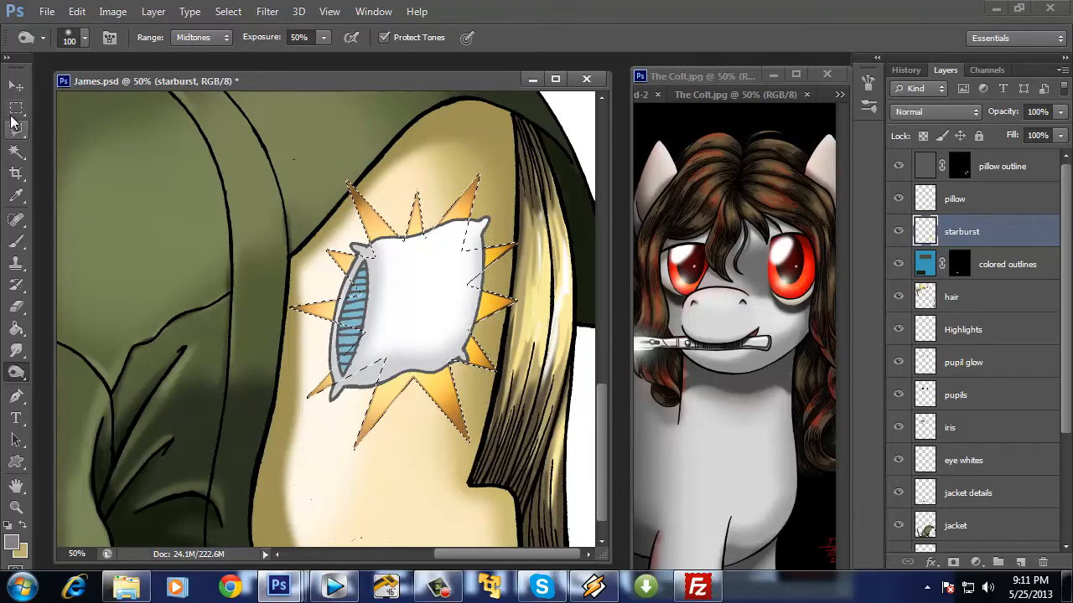
- Roll the starburst back in the history to the eighth Burn stroke after the selection was loaded, and deselect
left_click(16, 107)
left_click(143, 100)
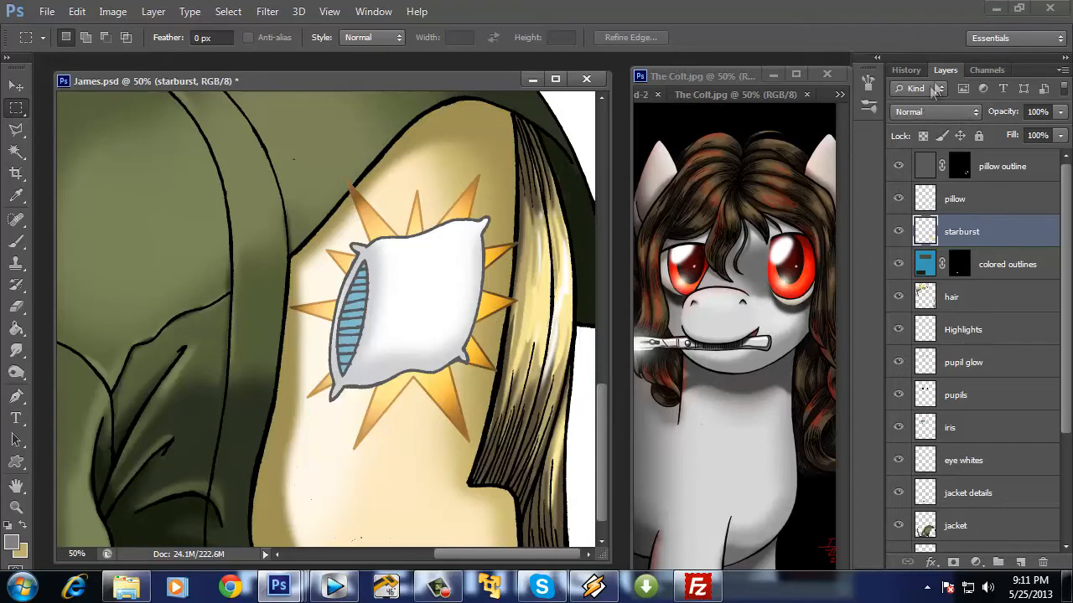
left_click(904, 71)
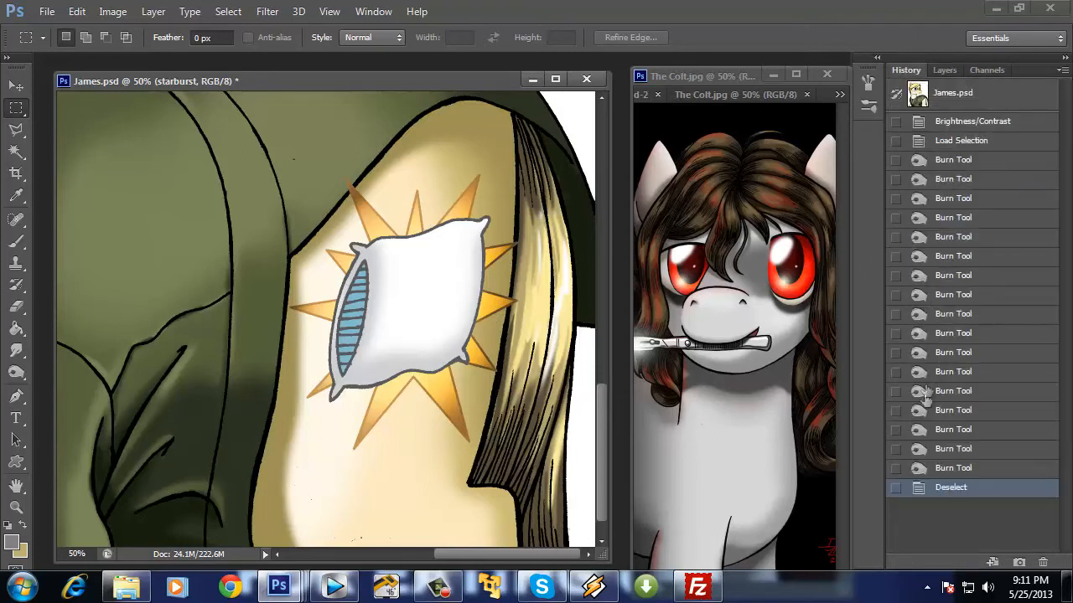
left_click(960, 295)
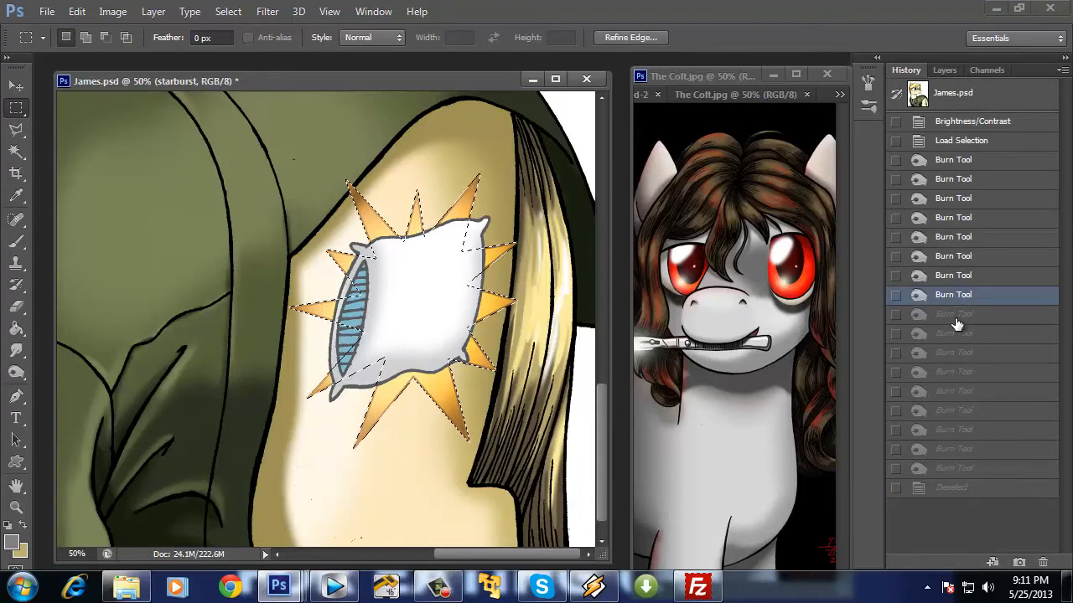
key("ctrl+d")
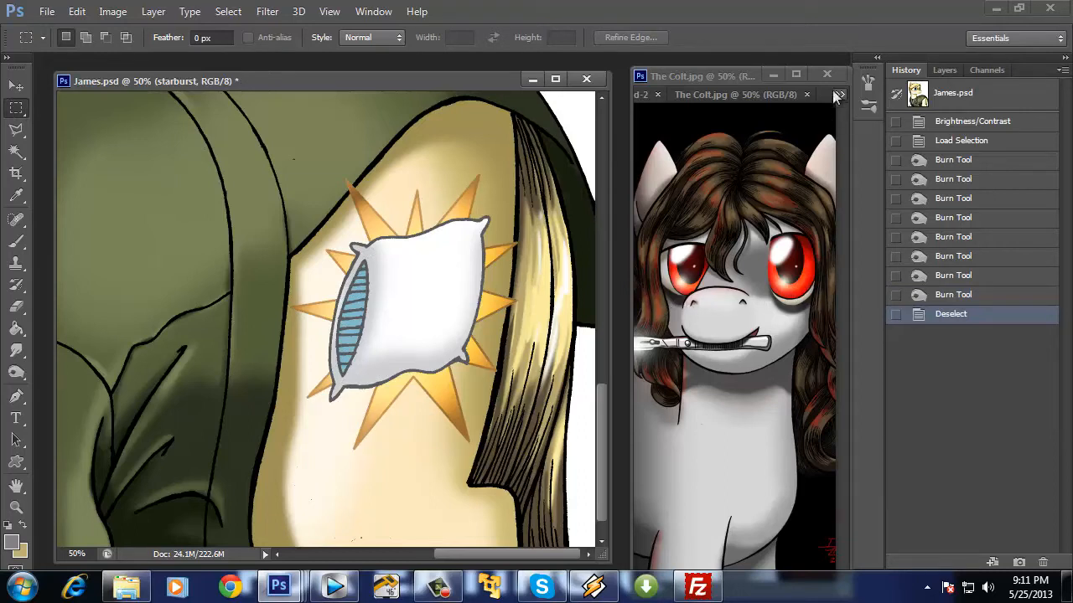
- Burn the starburst rays along the pillow's edge with the soft 100 px brush at 50% exposure, and revert the last stroke
left_click(942, 71)
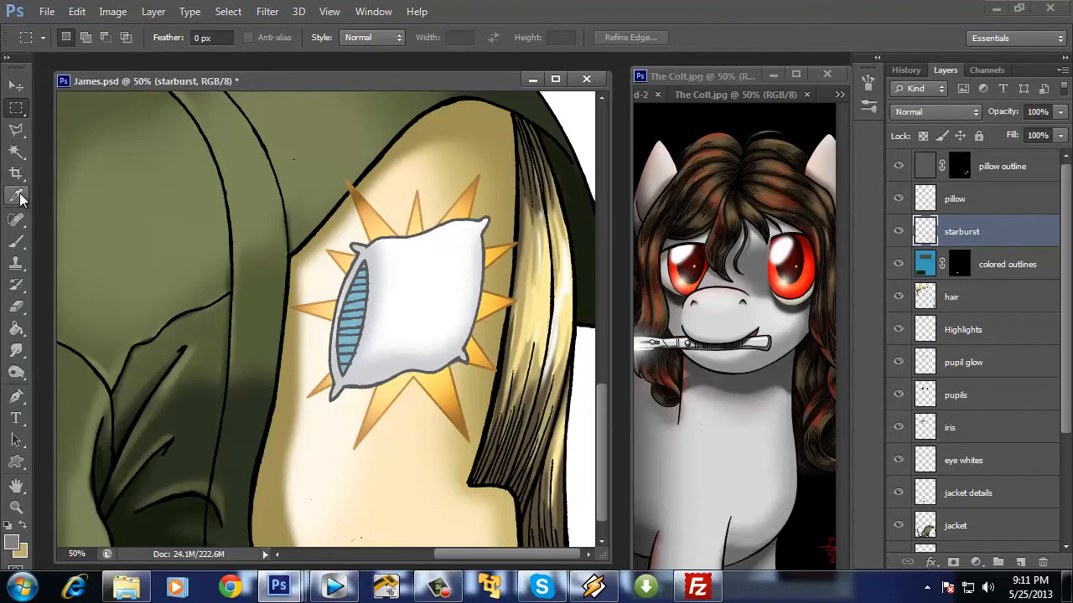
left_click(16, 372)
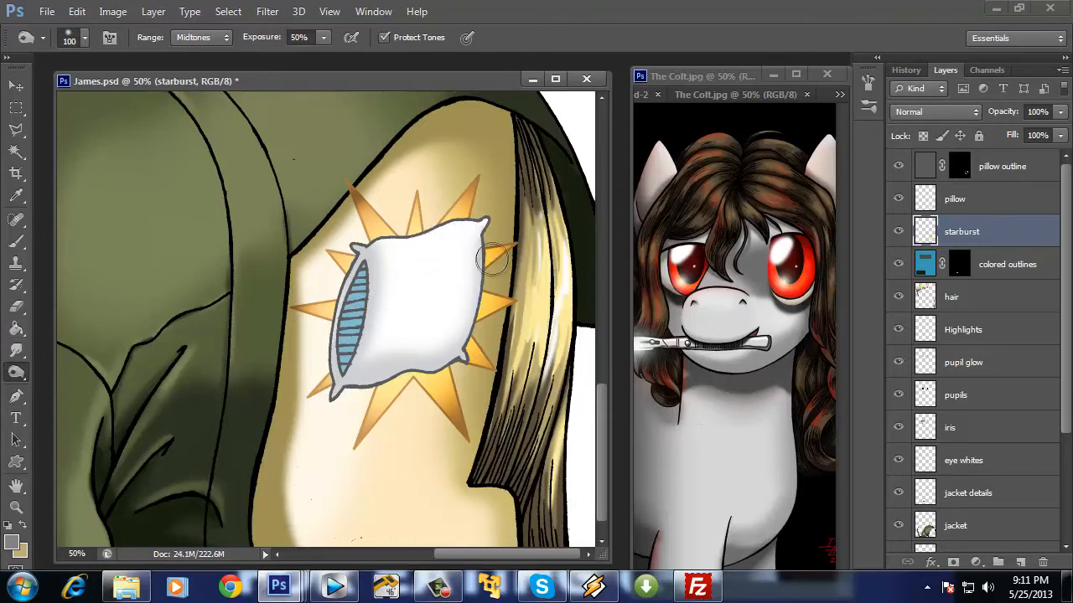
mouse_move(482, 305)
left_mouse_down()
mouse_move(459, 380)
mouse_move(434, 391)
mouse_move(436, 417)
mouse_move(430, 380)
left_mouse_up()
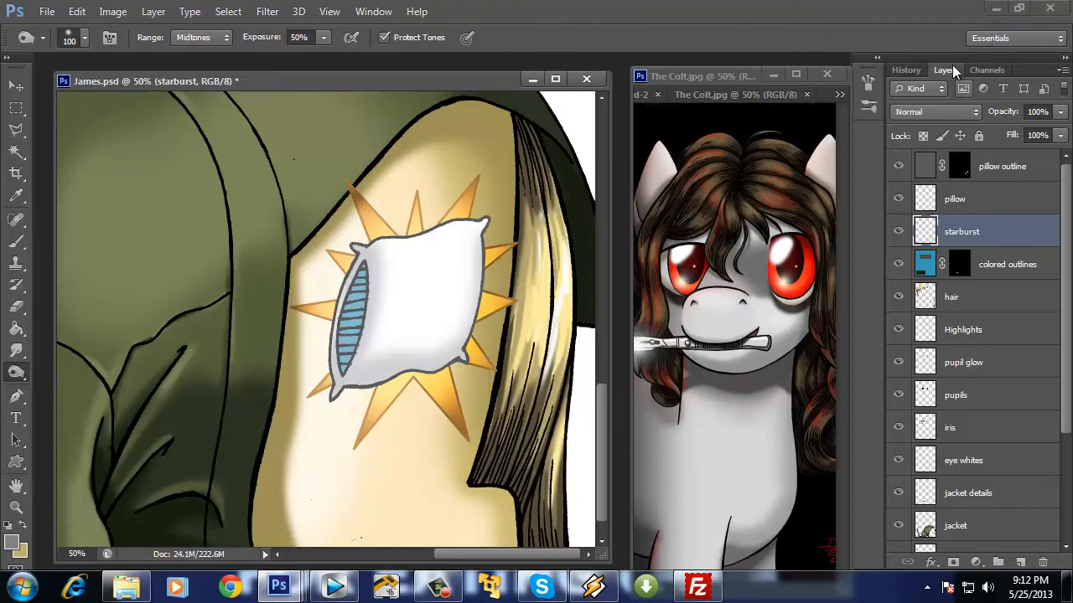
left_click(907, 72)
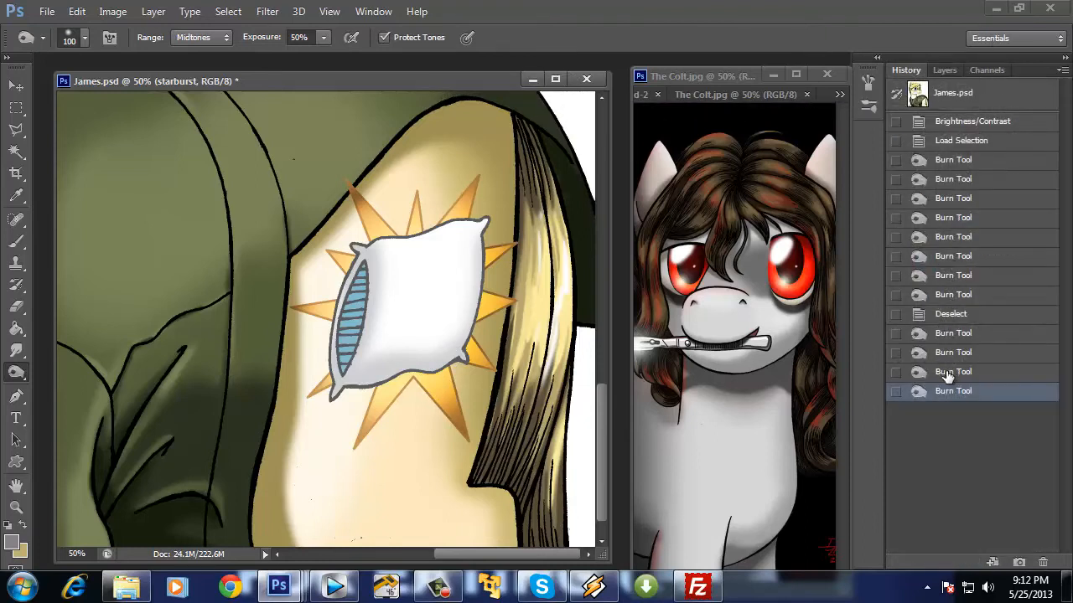
left_click(947, 372)
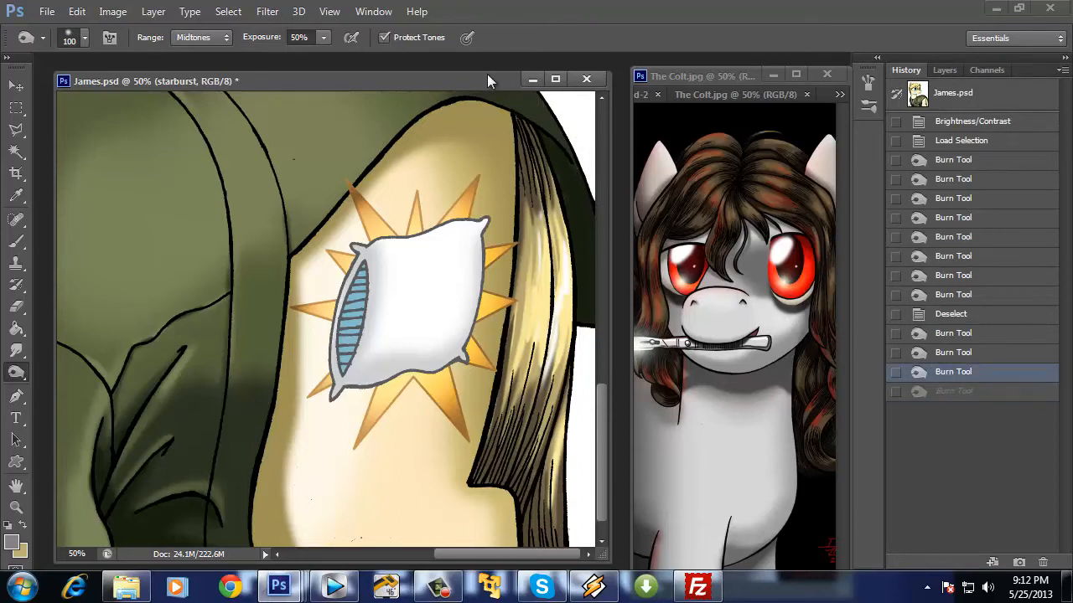
left_click(947, 72)
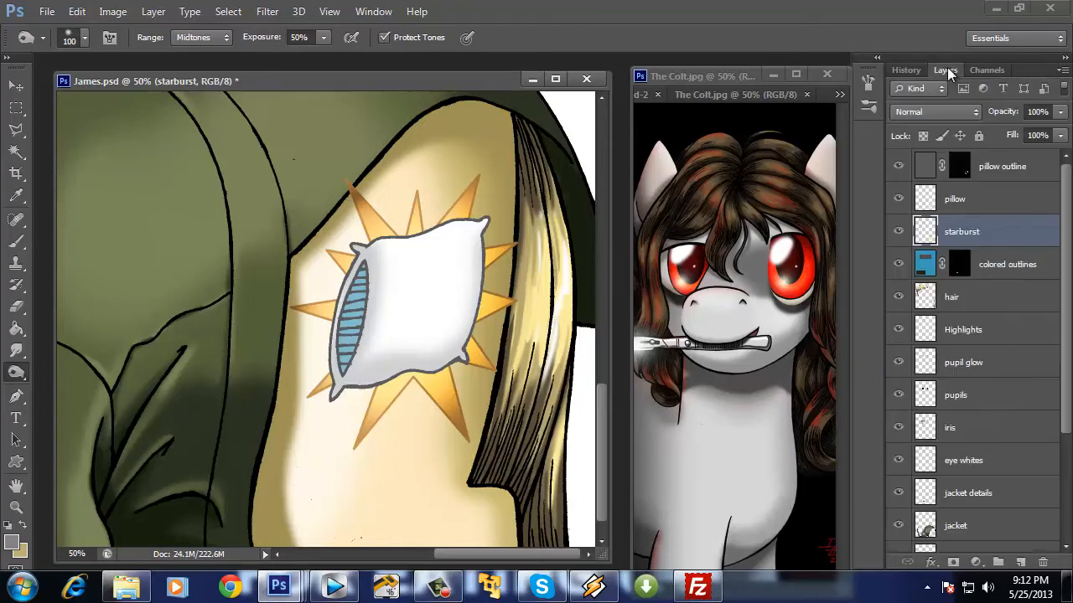
- Set the starburst layer's blend mode to Multiply
left_click(971, 110)
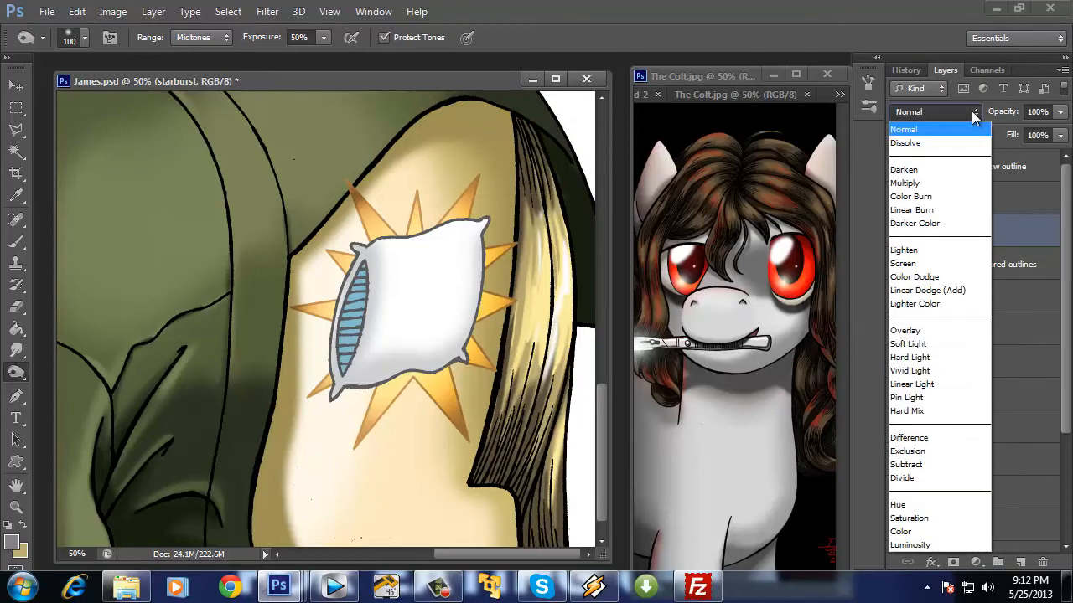
left_click(946, 180)
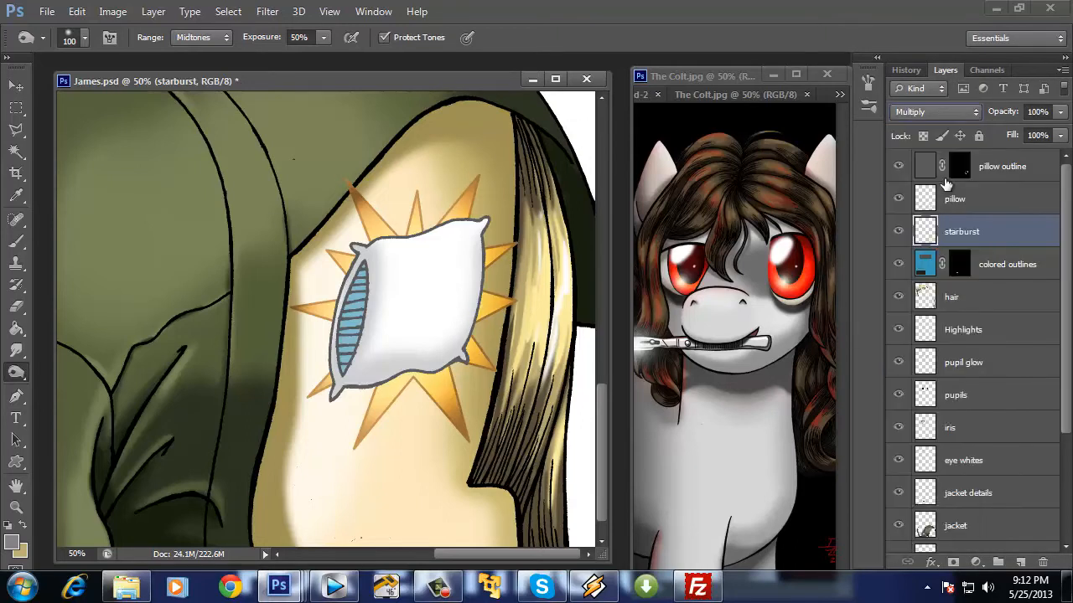
- Outline the starburst ray tip that overlaps the jacket with the Polygonal Lasso and delete it
left_click(17, 509)
left_click(413, 194)
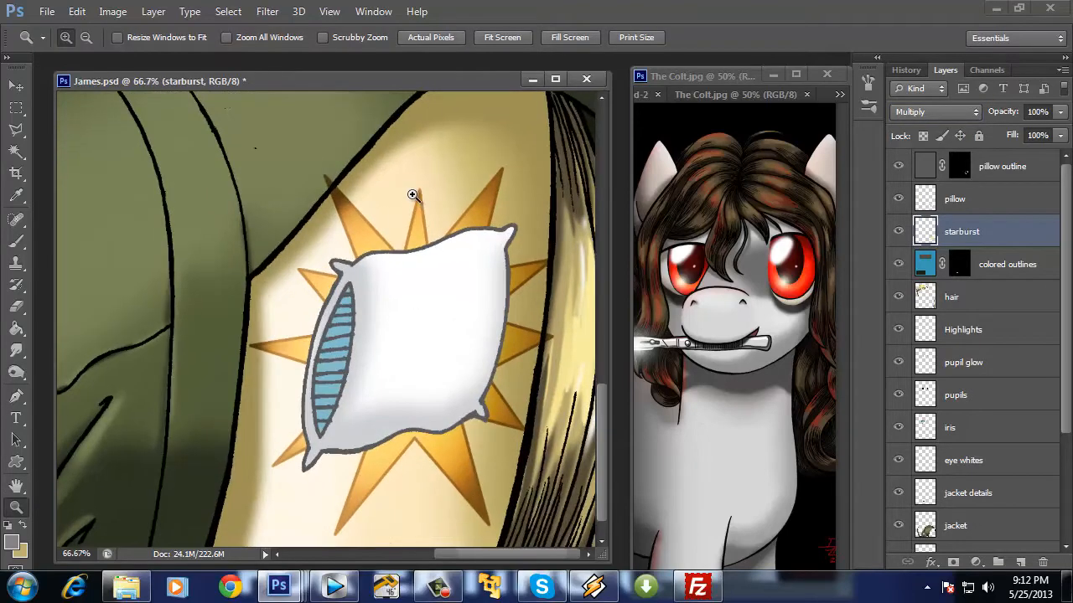
left_click(413, 195)
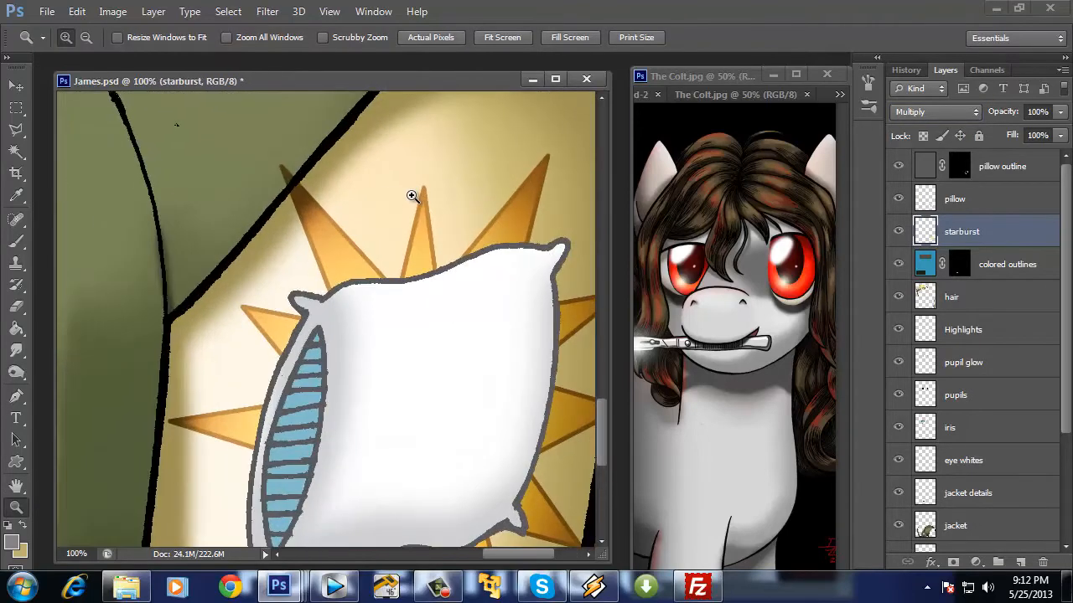
left_click(16, 130)
mouse_move(250, 182)
left_mouse_down()
mouse_move(282, 206)
mouse_move(319, 155)
mouse_move(282, 134)
mouse_move(252, 180)
left_mouse_up()
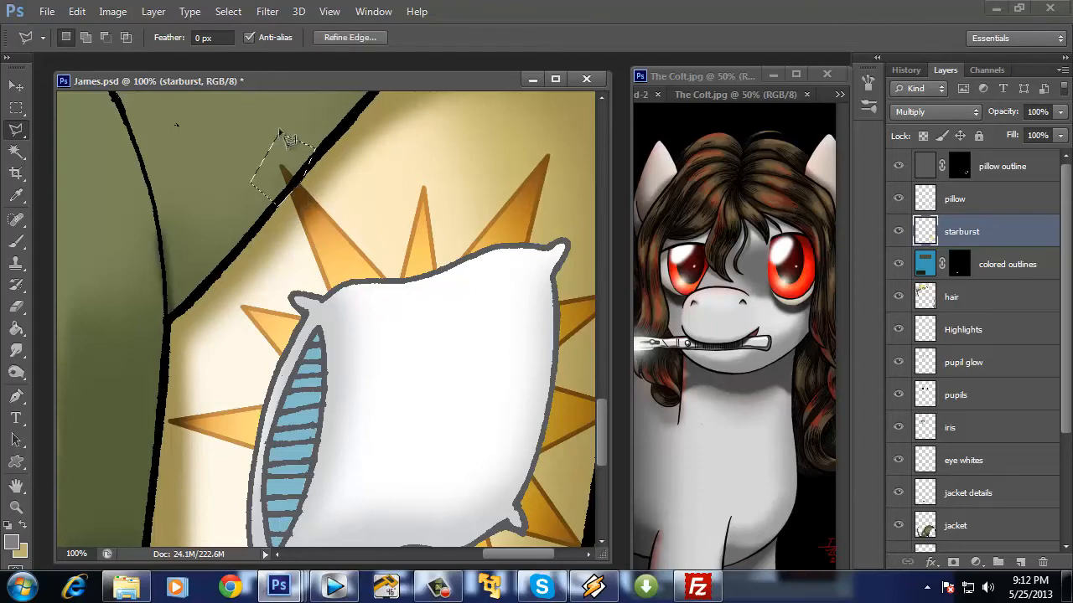
- Outline the starburst ray tips that overlap the tail with the Polygonal Lasso and delete them
left_click_drag(443, 191, 251, 124)
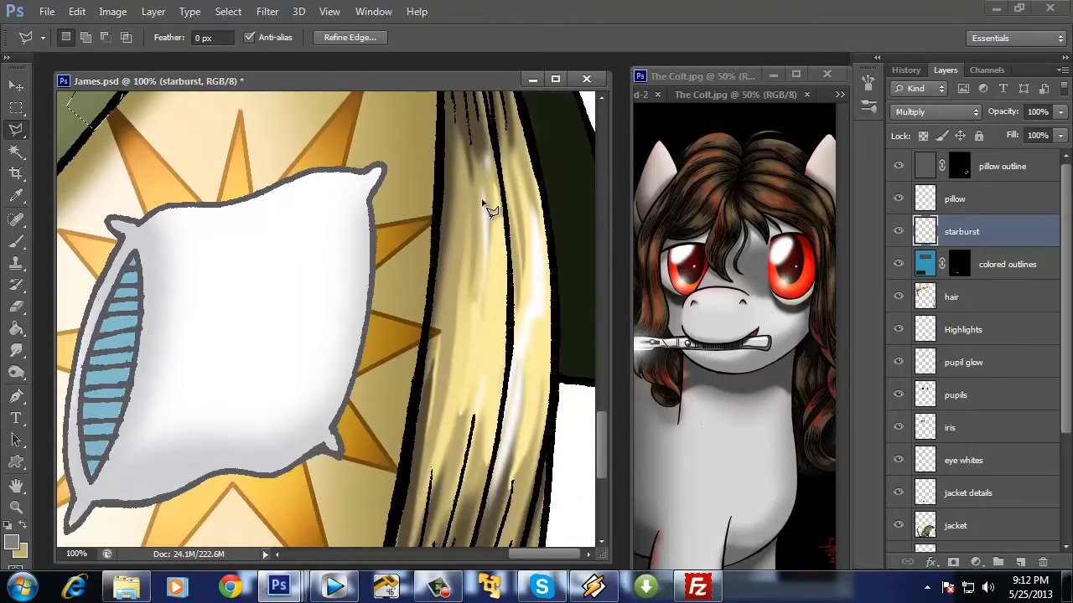
mouse_move(482, 201)
left_mouse_down()
mouse_move(435, 214)
mouse_move(442, 293)
mouse_move(419, 356)
mouse_move(422, 437)
left_mouse_up()
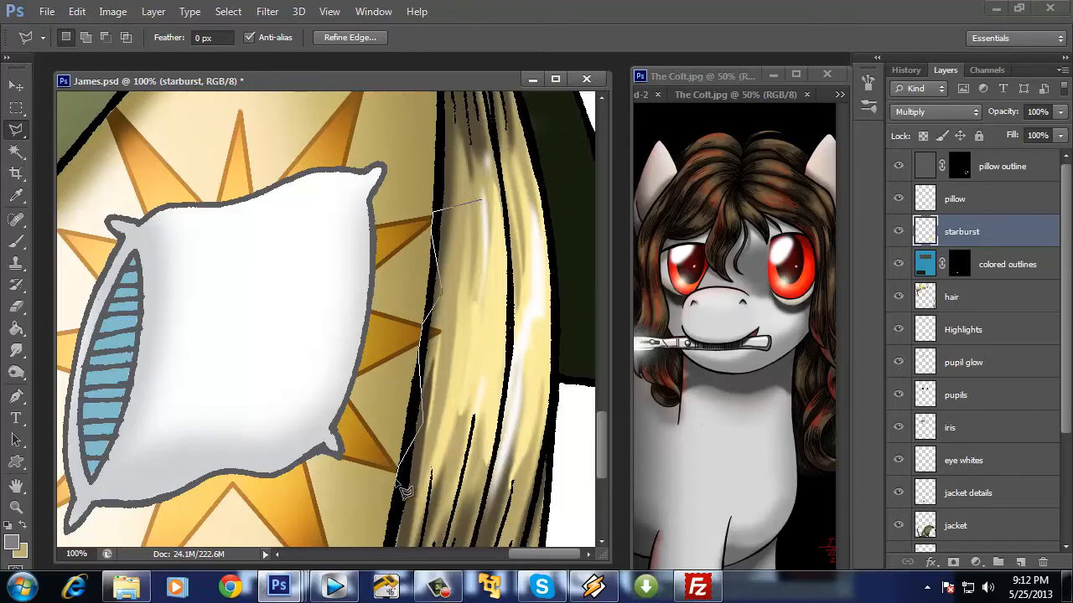
left_click_drag(397, 485, 444, 245)
left_click(472, 288)
left_click(521, 226)
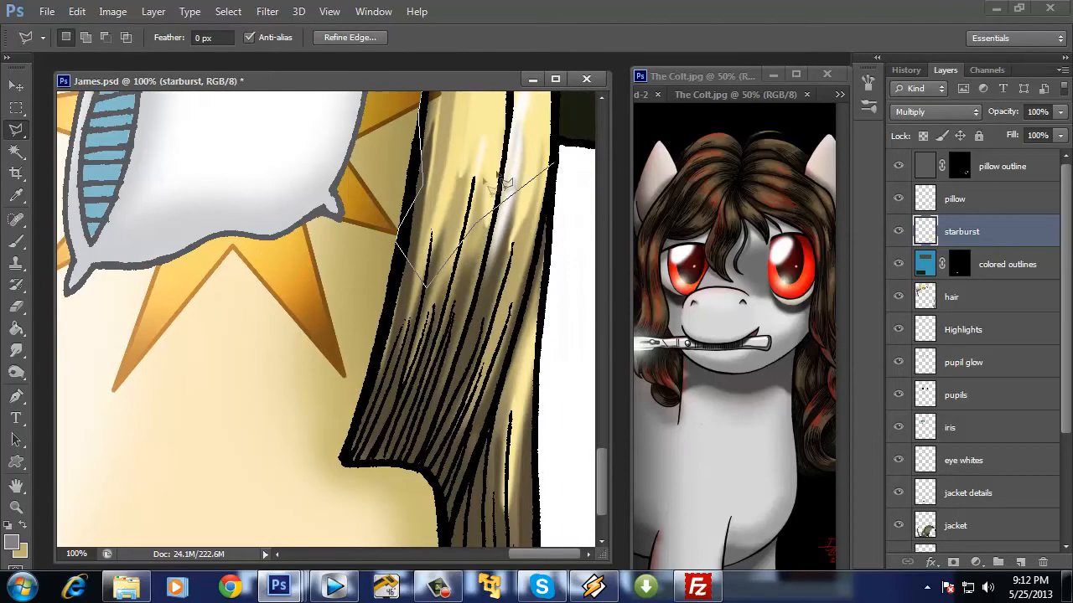
left_click_drag(474, 159, 491, 419)
double_click(529, 320)
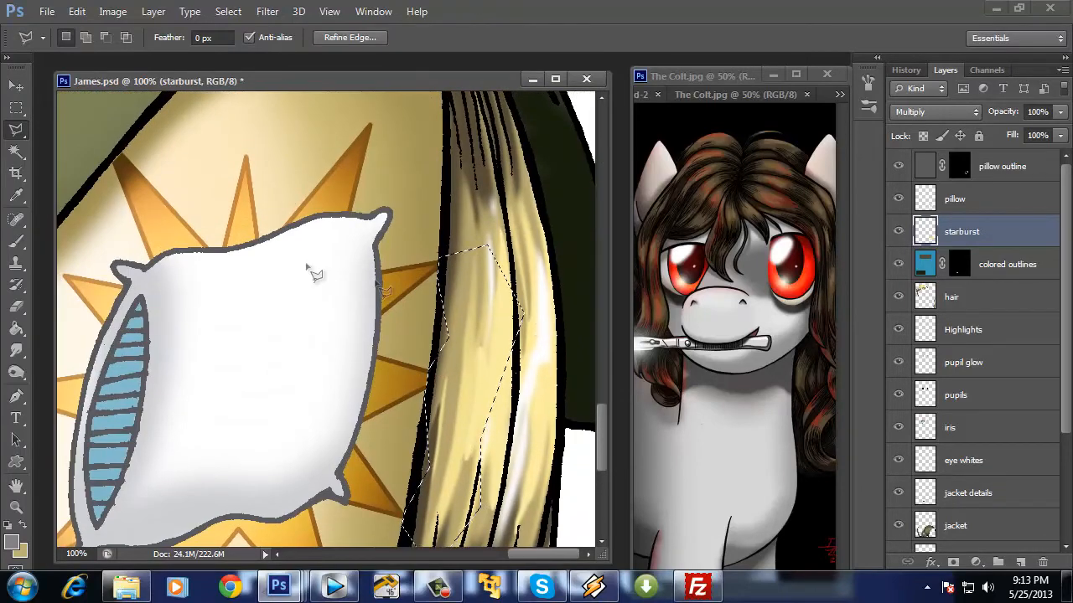
- Clear the selection and smudge the starburst ray beside the jacket edge with a 65 px brush at 17% strength
left_click(19, 109)
left_click(255, 111)
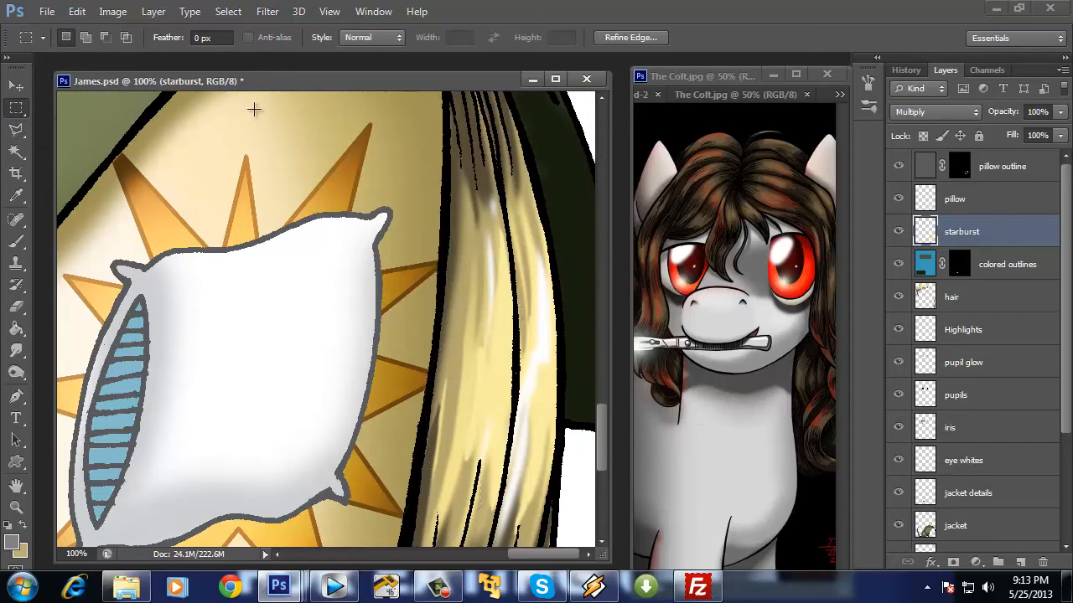
left_click(16, 350)
left_click_drag(131, 214, 110, 145)
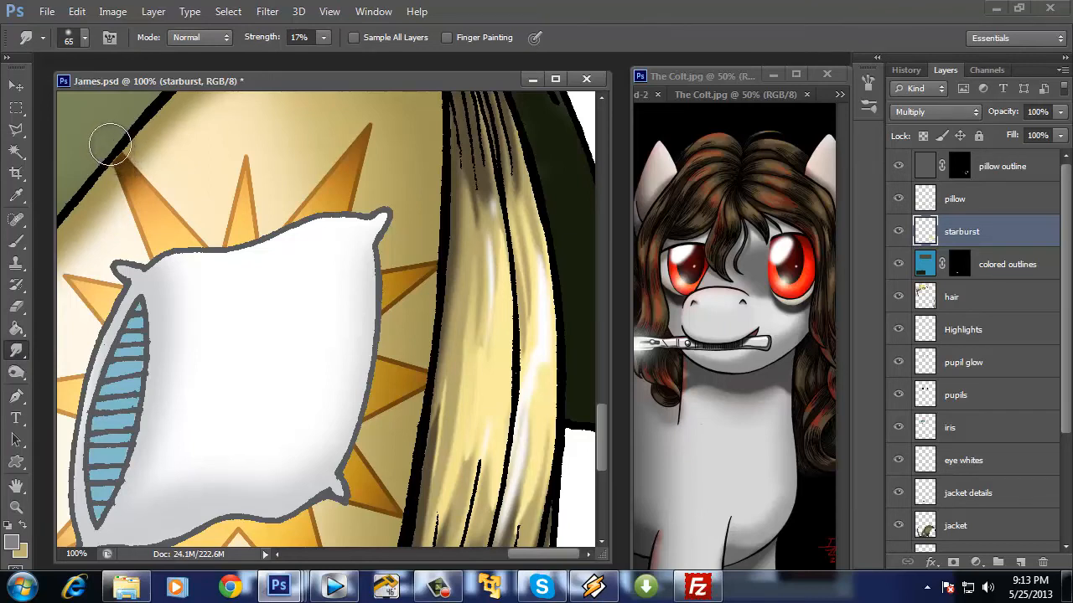
- Set the starburst layer's blend mode to Normal and save the document with the whole drawing in view
left_click(975, 112)
left_click(974, 127)
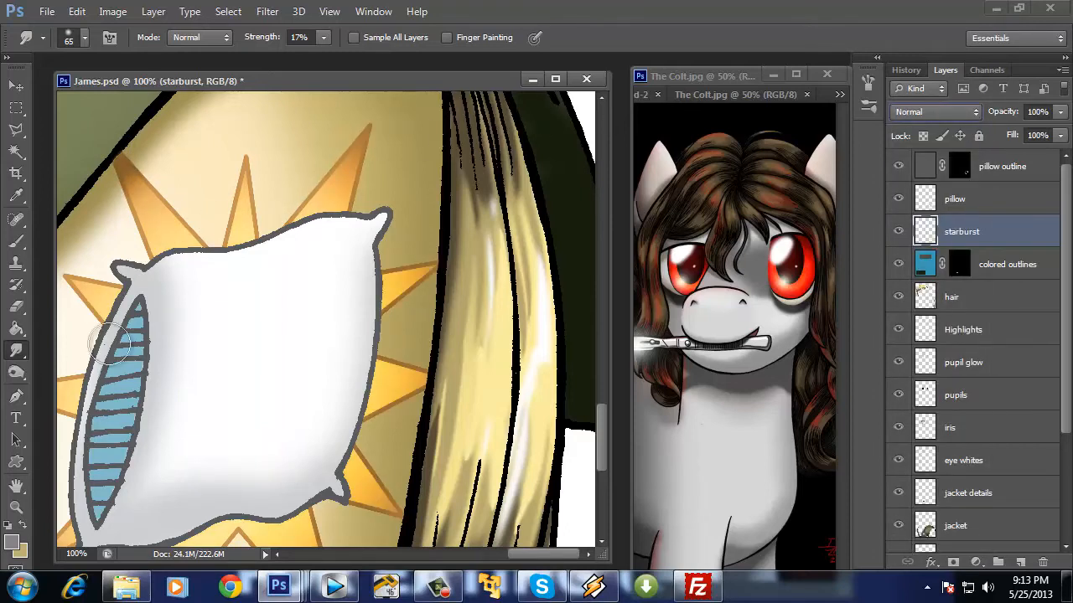
left_click(16, 507)
left_click(360, 312, "alt")
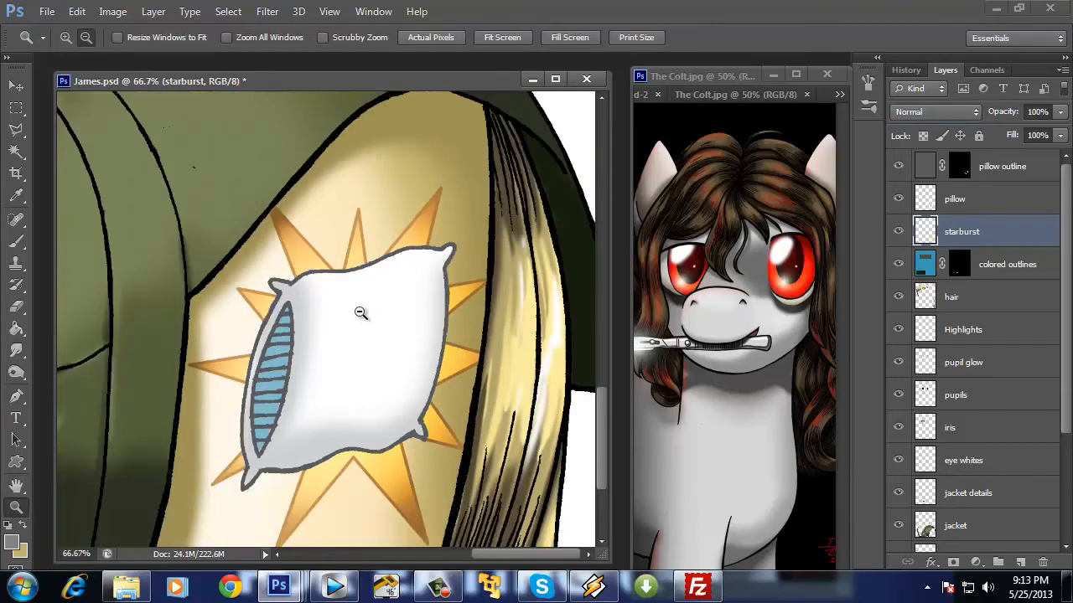
left_click(360, 311, "alt")
left_click(359, 310, "alt")
left_click(360, 310, "alt")
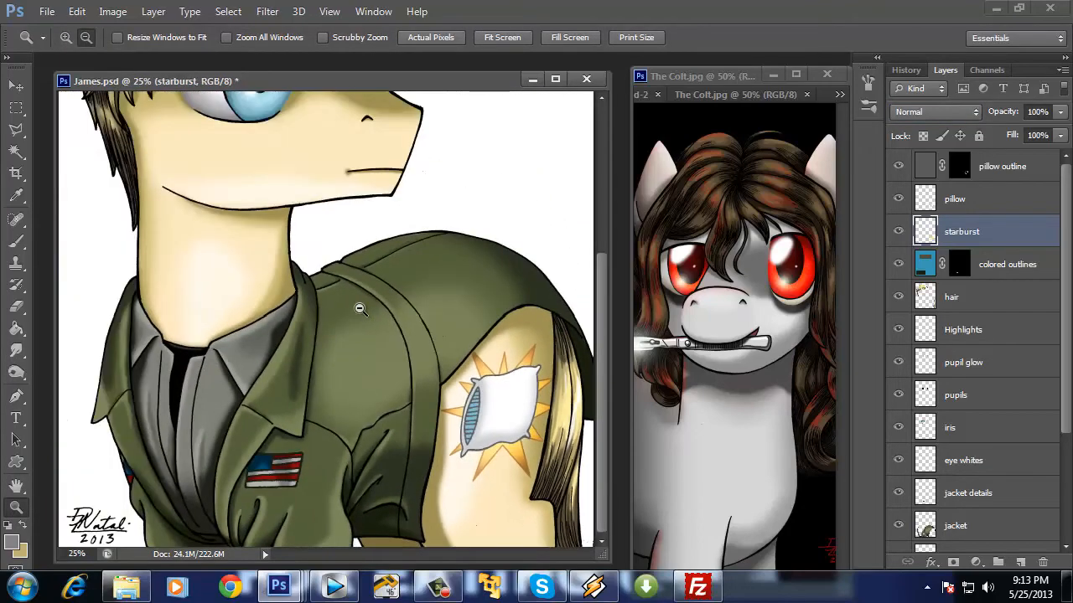
left_click(359, 310, "alt")
key("ctrl+s")
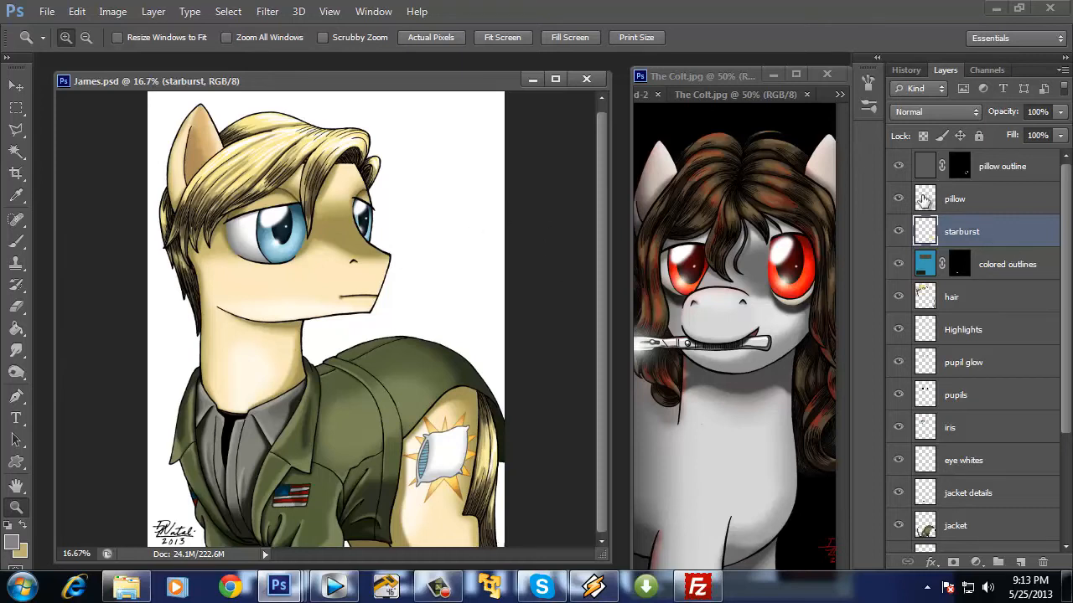
- Darken the pillow outline layer's fill with a Brightness/Contrast adjustment, setting brightness to -150, and save the document
left_click(929, 163)
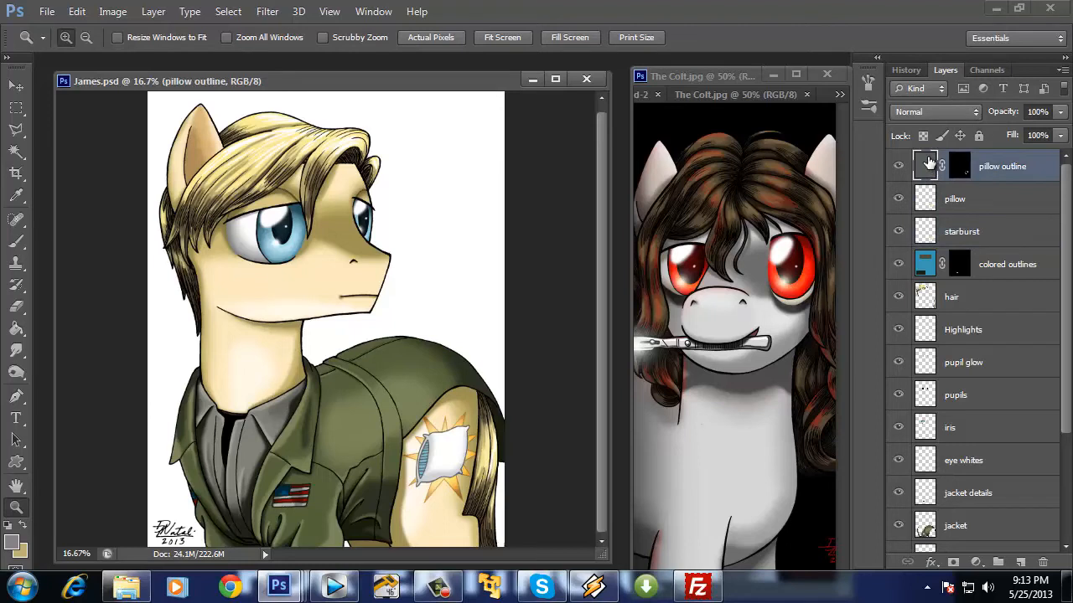
left_click(114, 12)
mouse_move(192, 56)
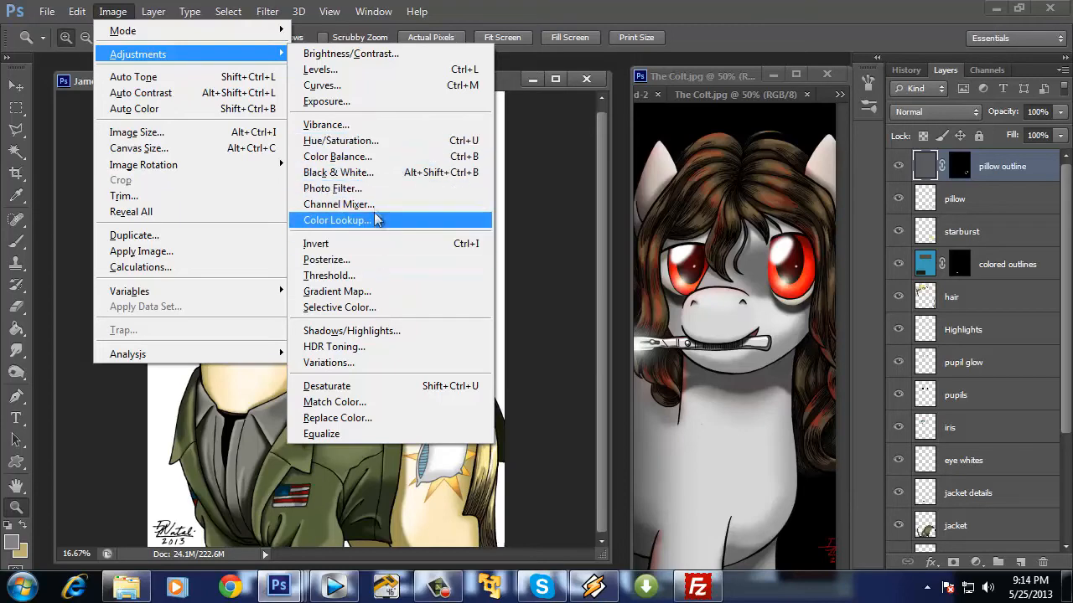
left_click(385, 54)
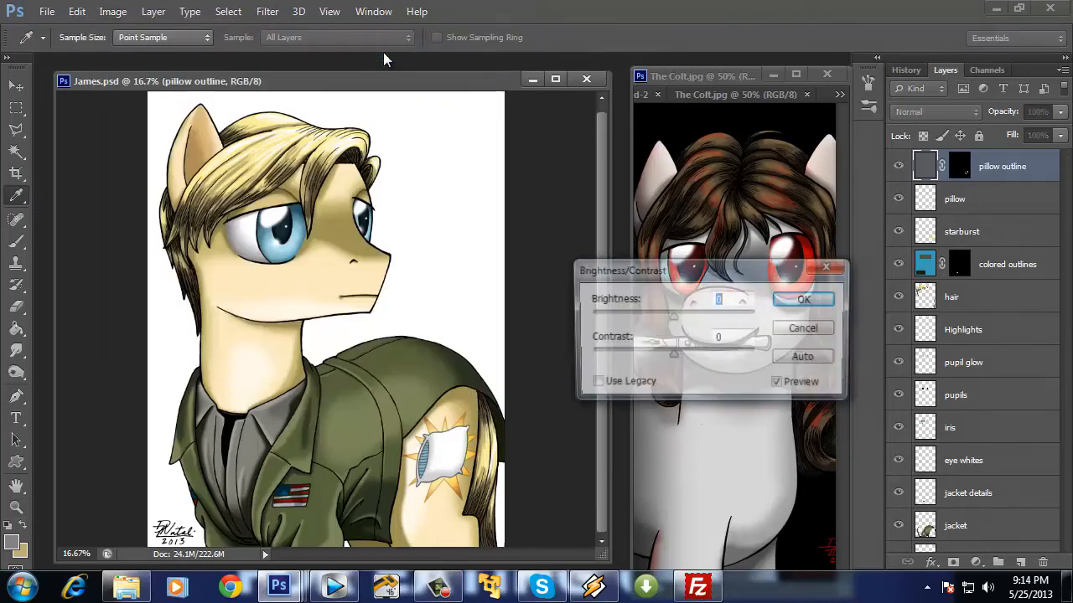
left_click_drag(672, 317, 561, 342)
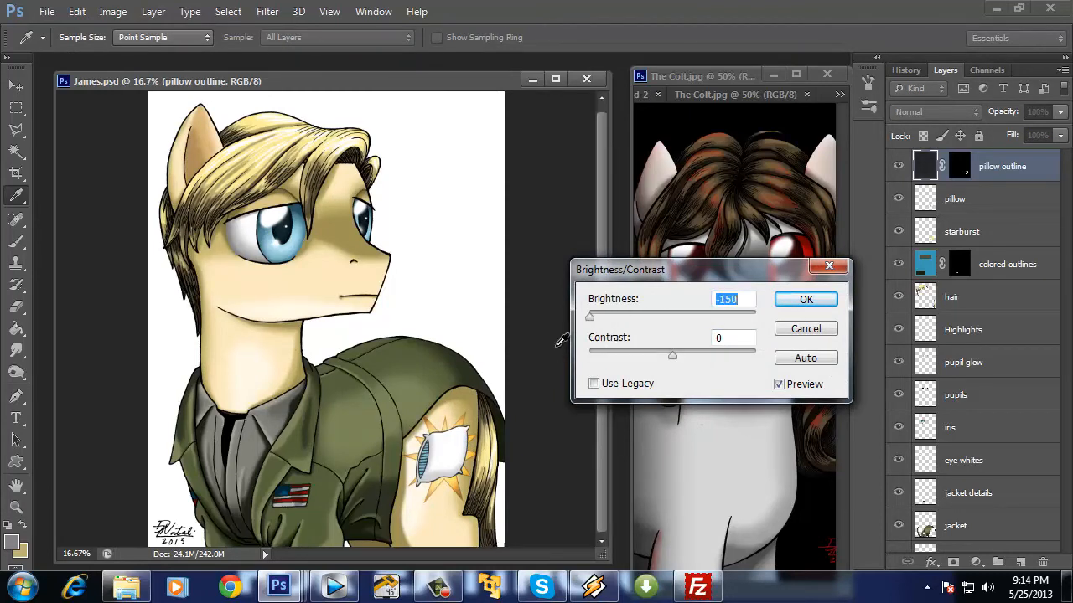
left_click(810, 304)
key("z")
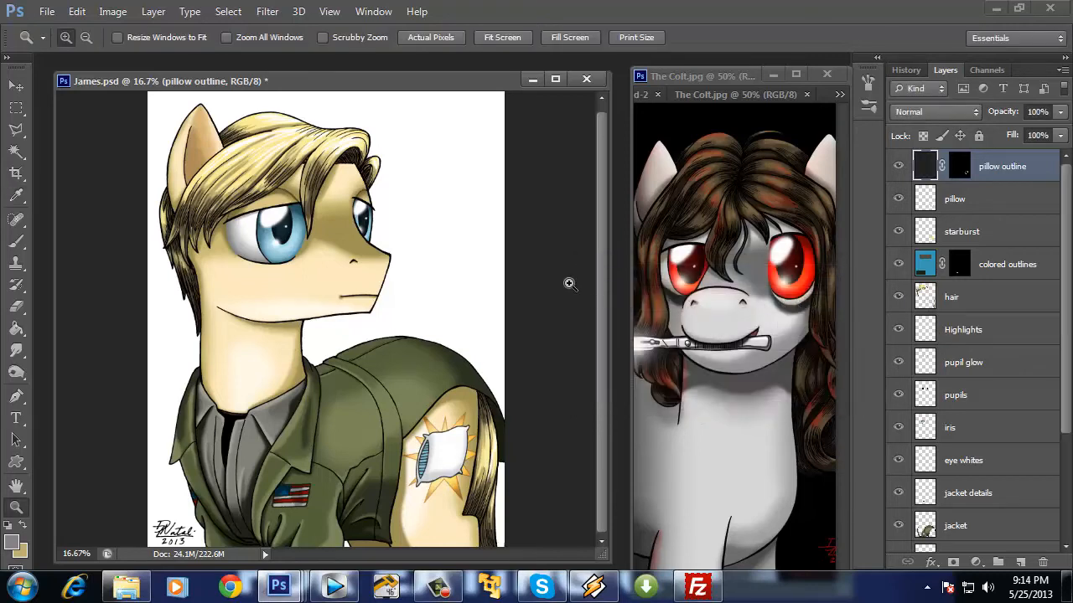
key("ctrl+s")
- Close The Colt.jpg and Untitled-2 without saving changes, and enlarge the James.psd window
left_click(826, 75)
left_click(827, 76)
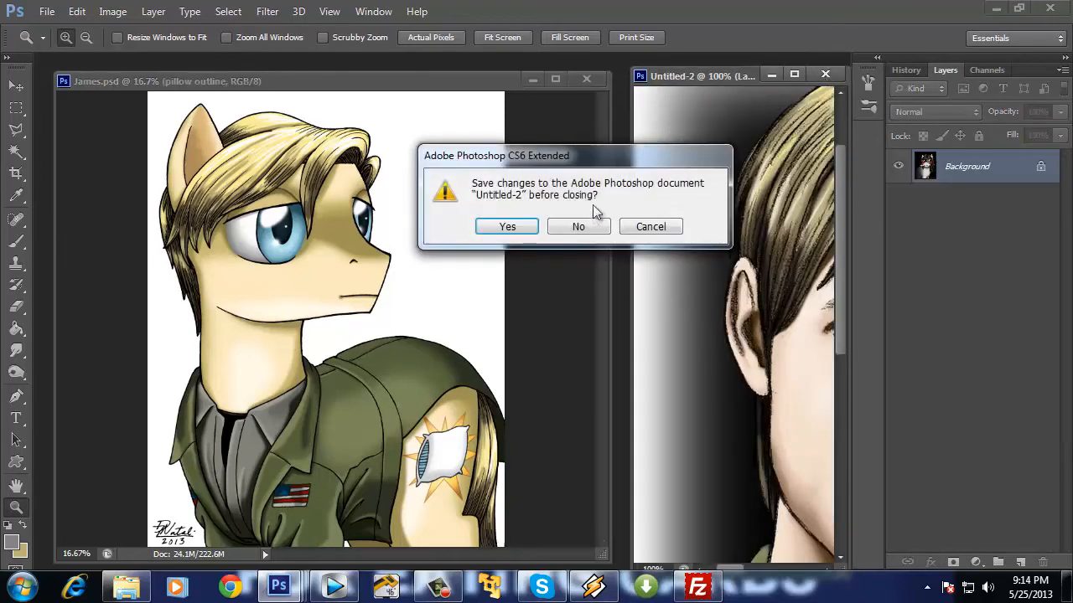
left_click(590, 227)
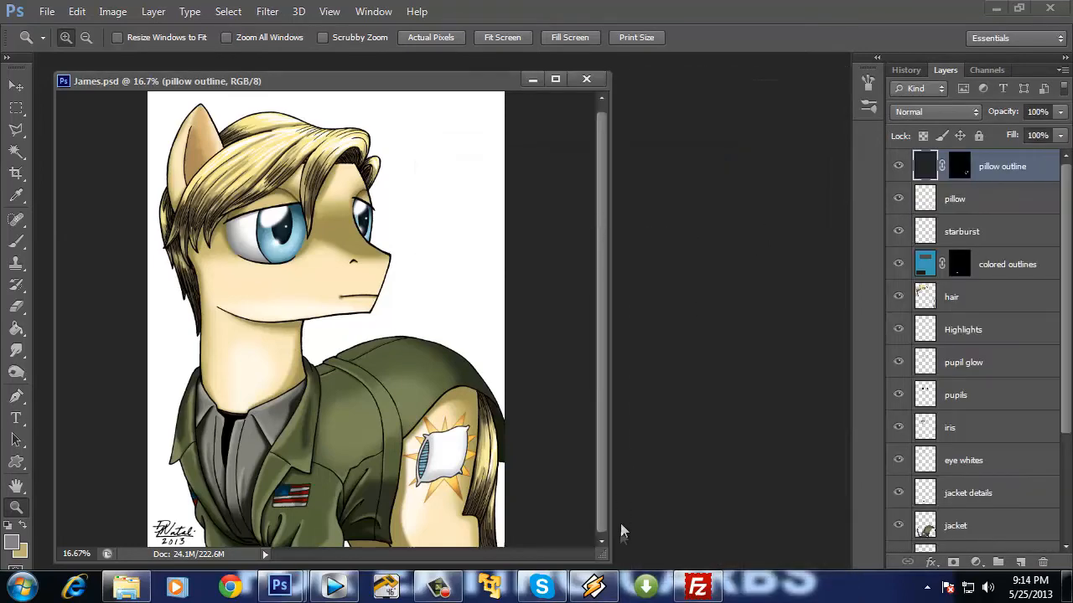
left_click_drag(608, 559, 761, 584)
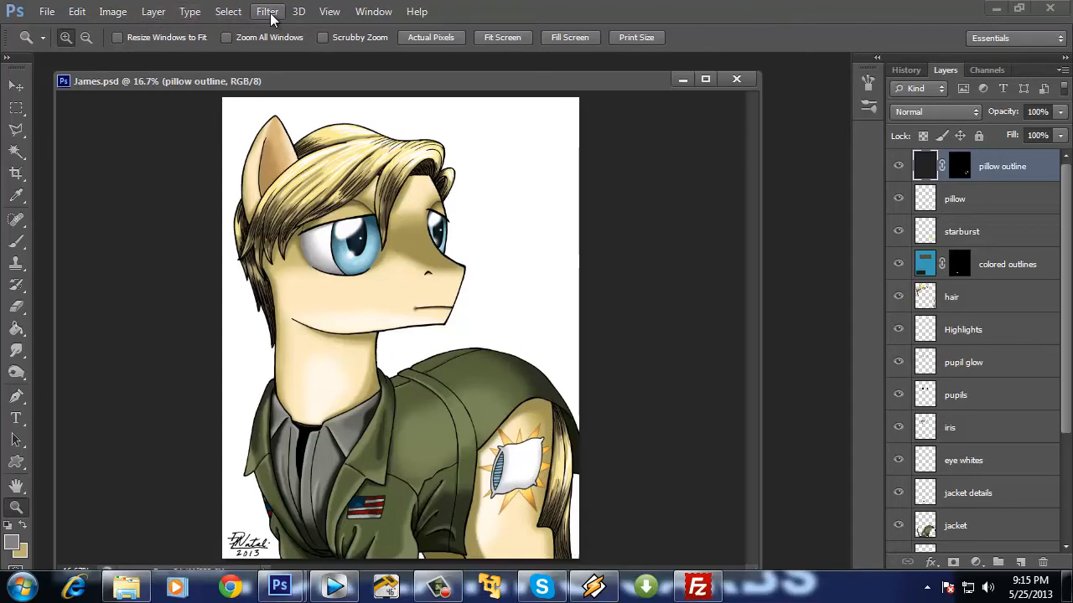
left_click(328, 12)
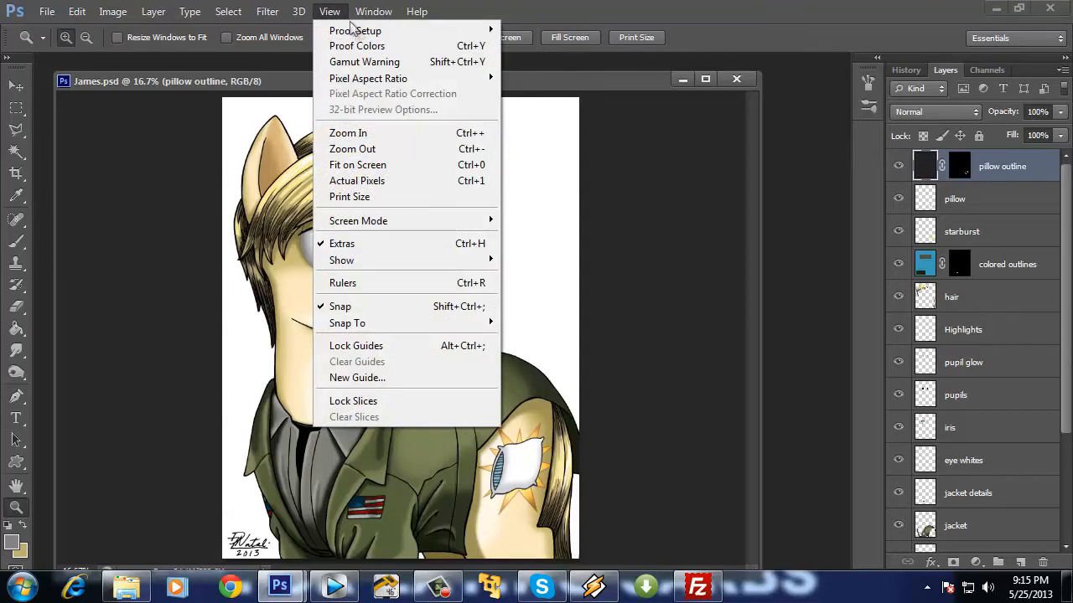
mouse_move(390, 75)
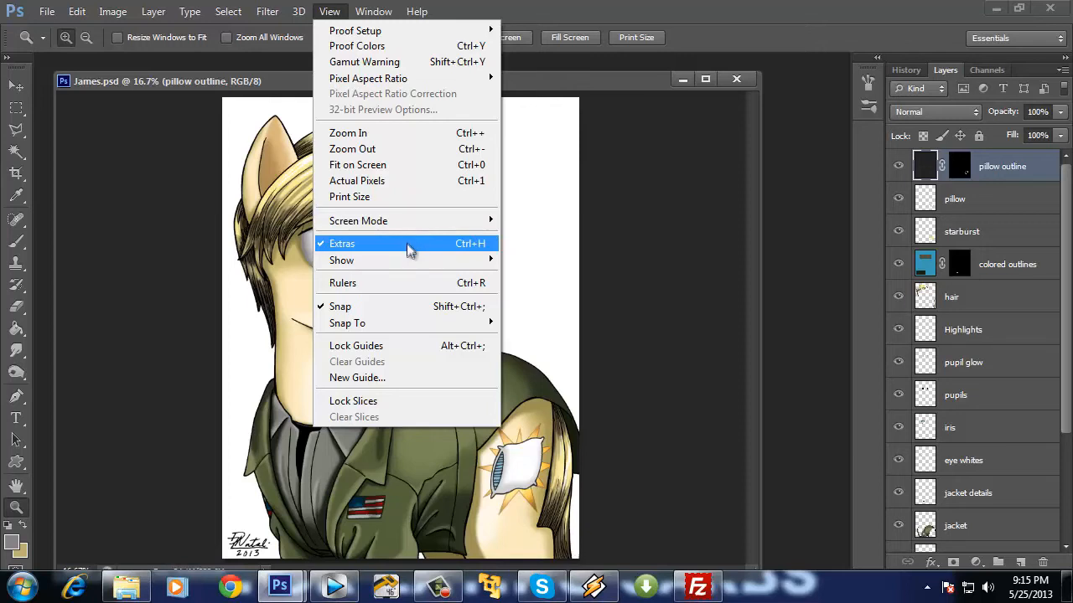
- Show the grid and make a rectangular selection one square inside the canvas's top and bottom edges and half a square inside its sides
mouse_move(409, 261)
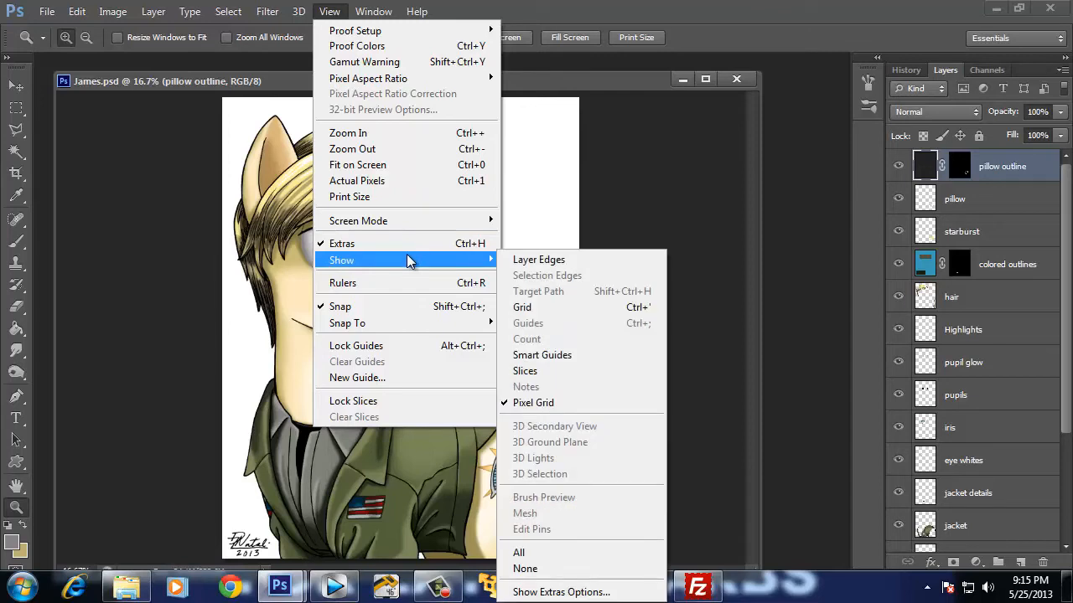
left_click(544, 307)
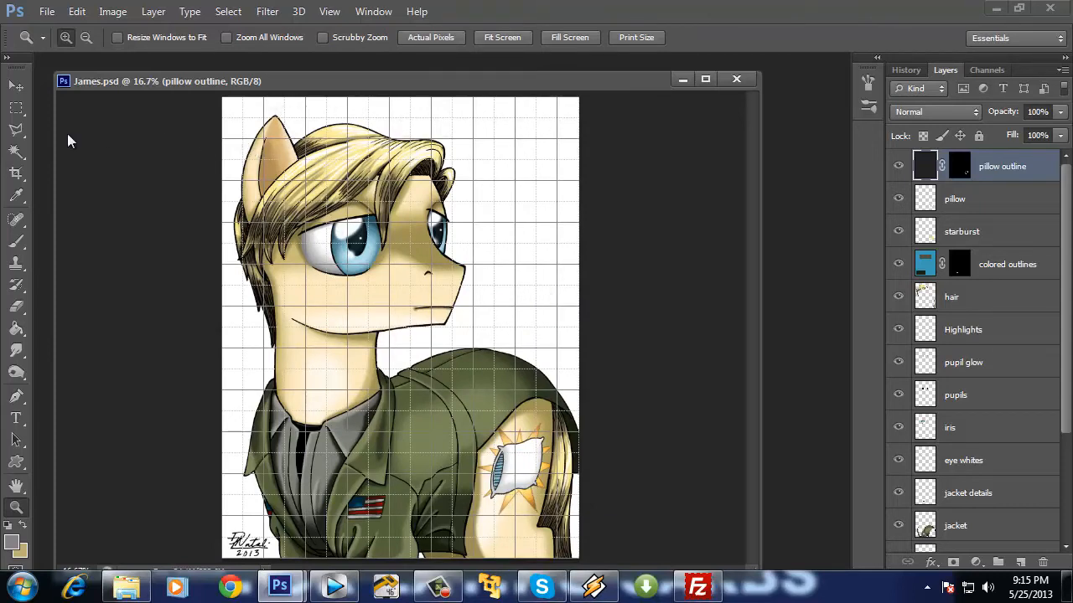
left_click(16, 107)
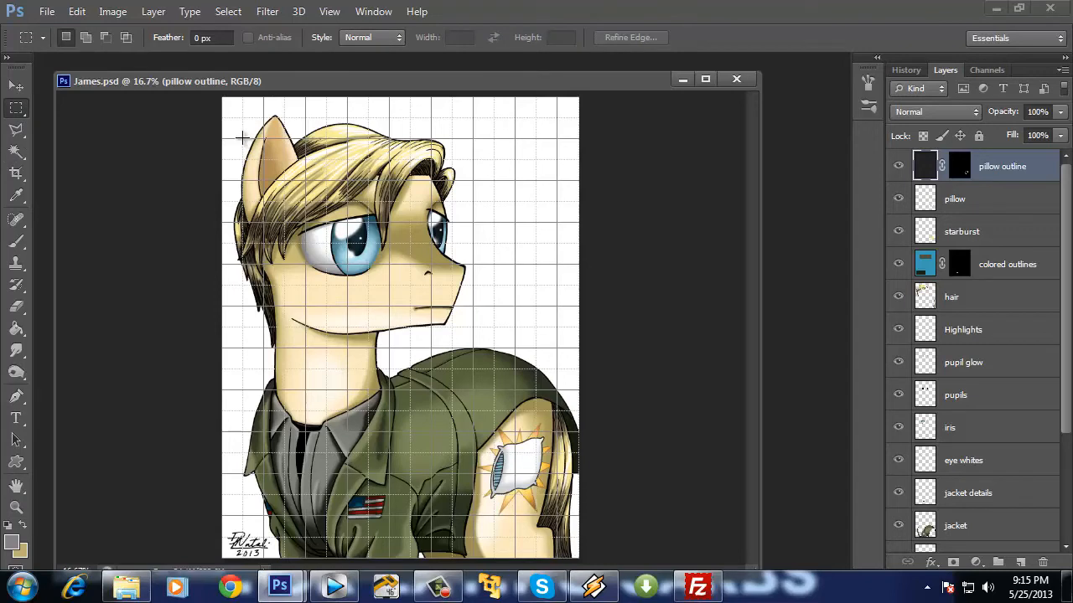
left_click_drag(243, 139, 554, 518)
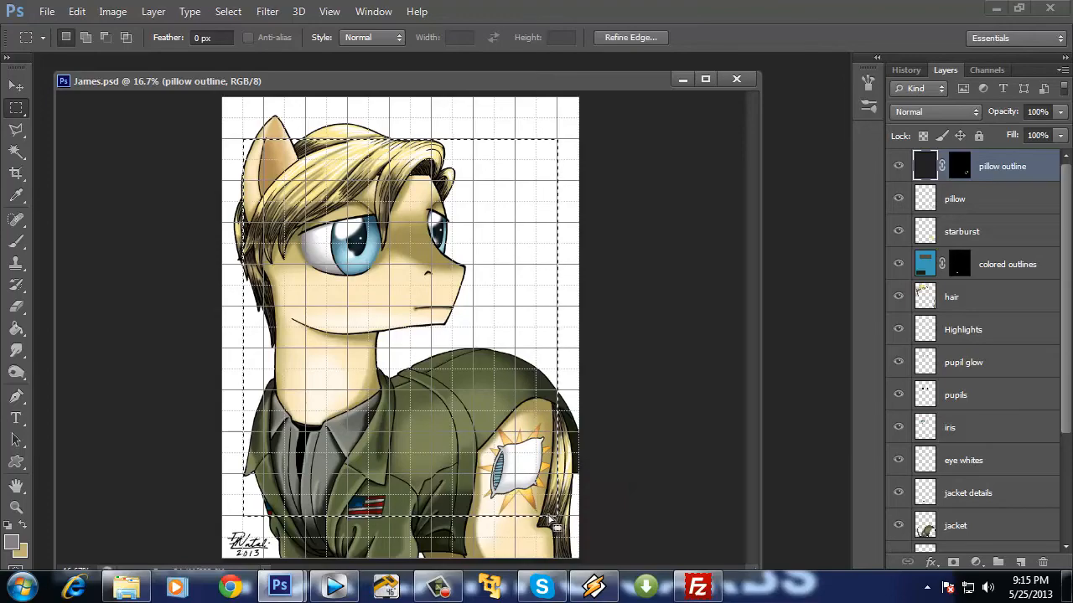
- Inspect the selection's lower edge against the grid lines around the jacket at high magnification, and return to the whole drawing
double_click(15, 508)
left_click_drag(421, 430, 566, 134)
left_click_drag(453, 422, 579, 159)
left_click_drag(498, 416, 618, 175)
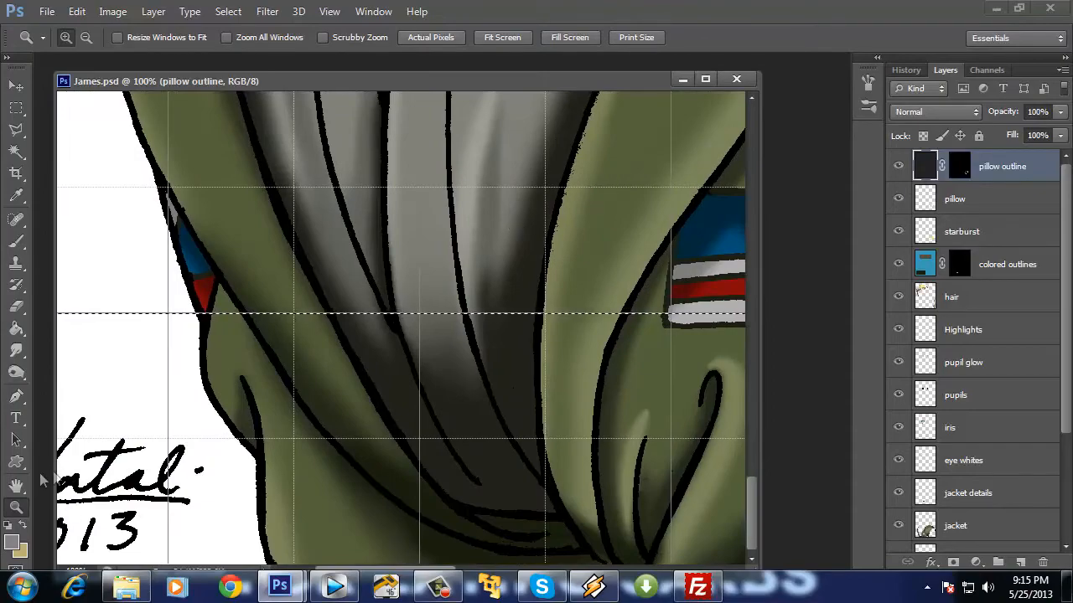
left_click(403, 329)
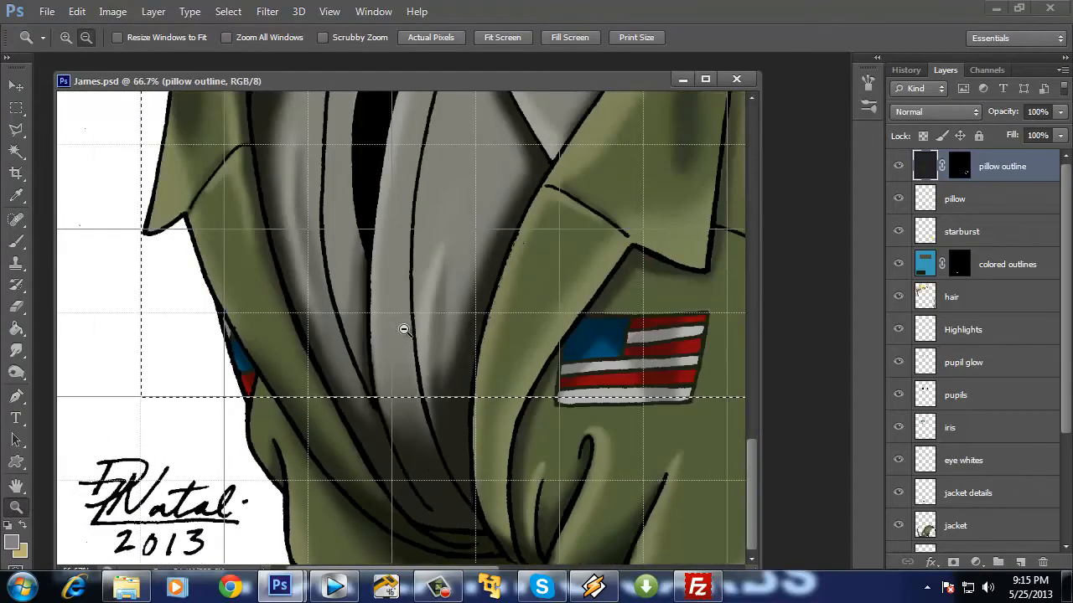
left_click(403, 329)
left_click(403, 329)
left_click(403, 330)
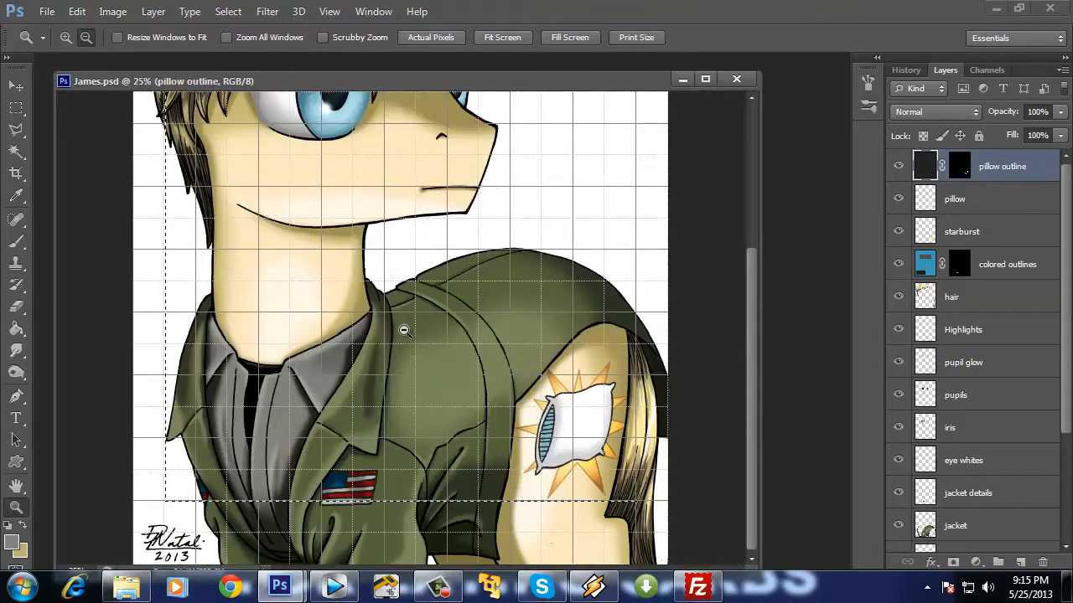
left_click(403, 330)
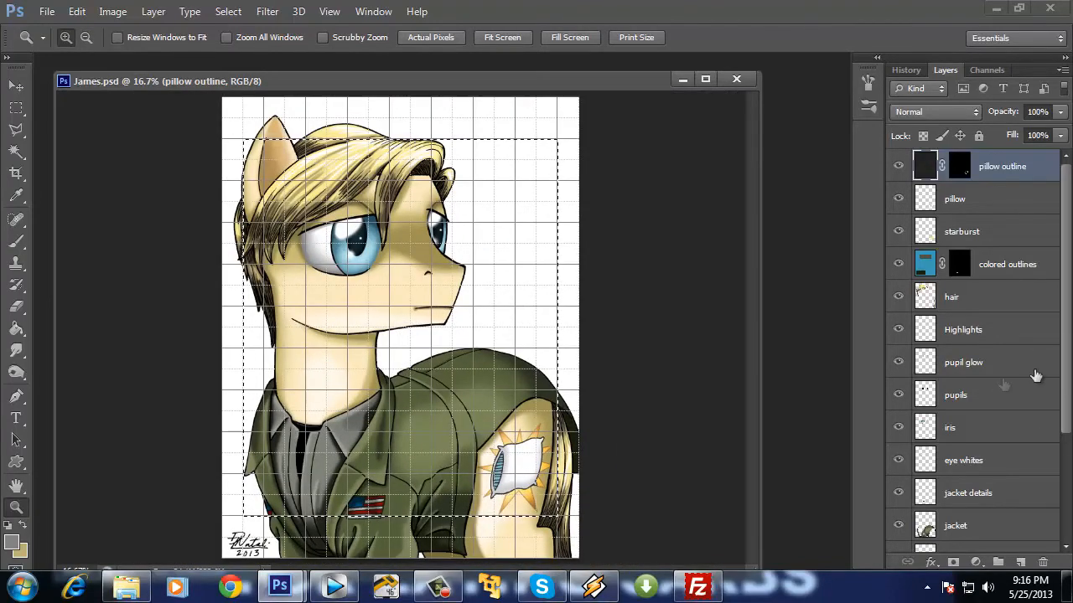
- Create a new layer named Background directly above the locked background layer
left_click_drag(1066, 369, 1063, 508)
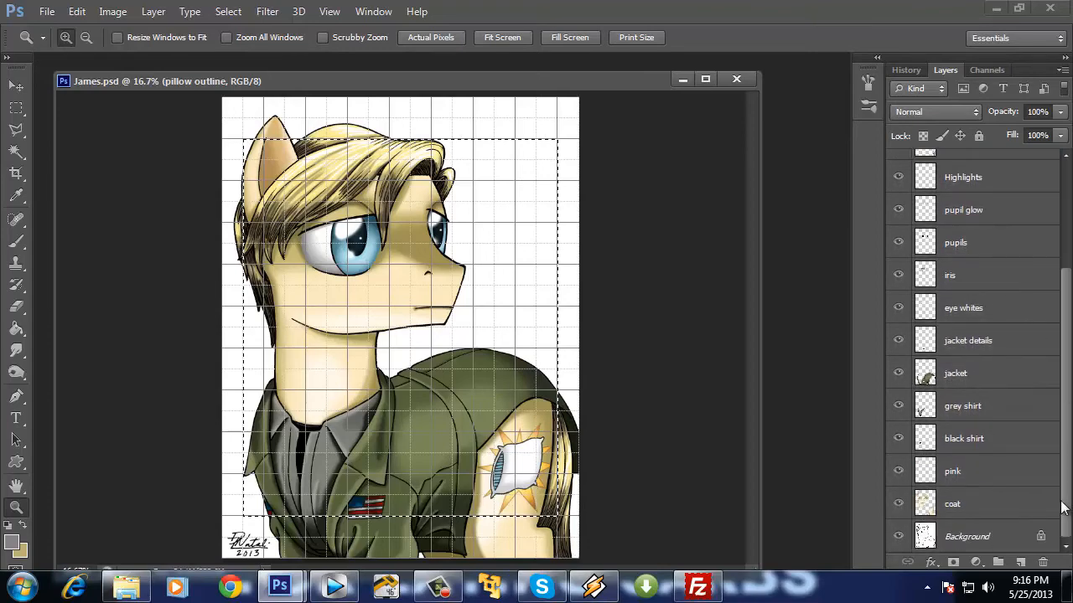
left_click(947, 536)
left_click(153, 11)
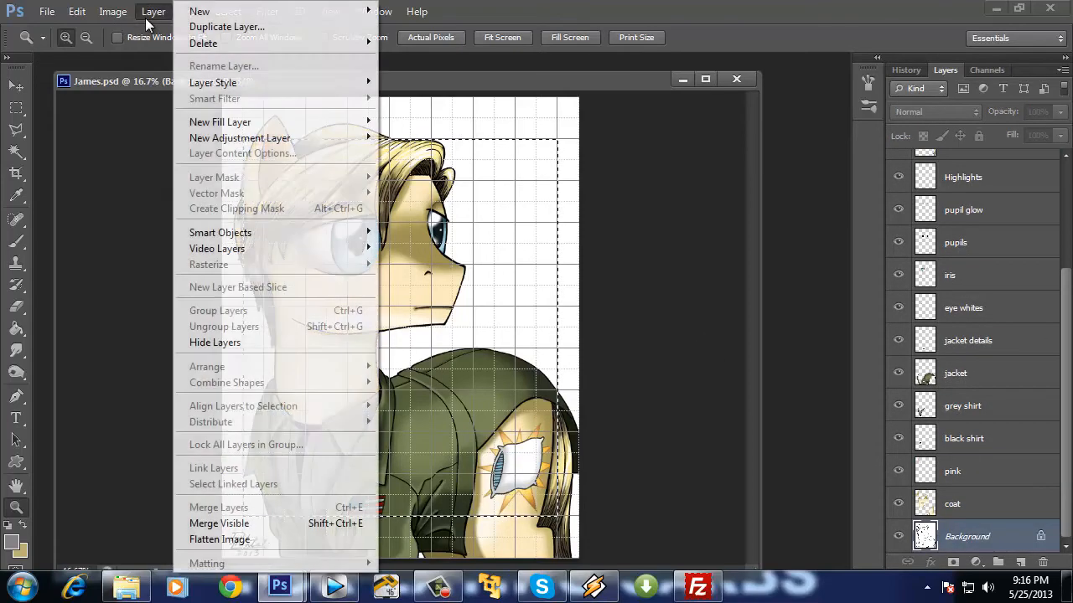
mouse_move(252, 19)
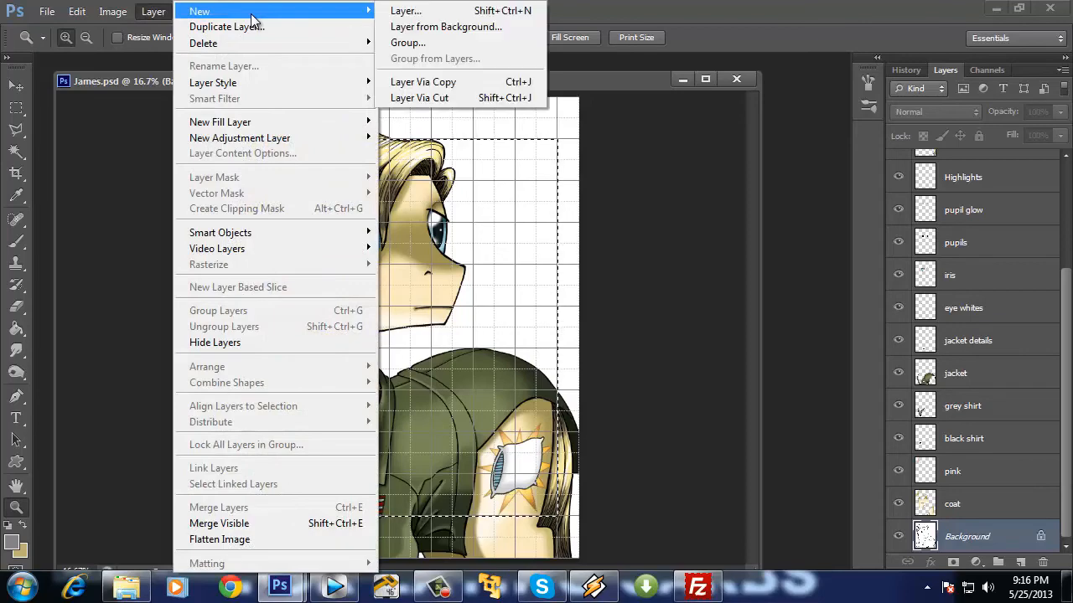
left_click(407, 10)
type("Background")
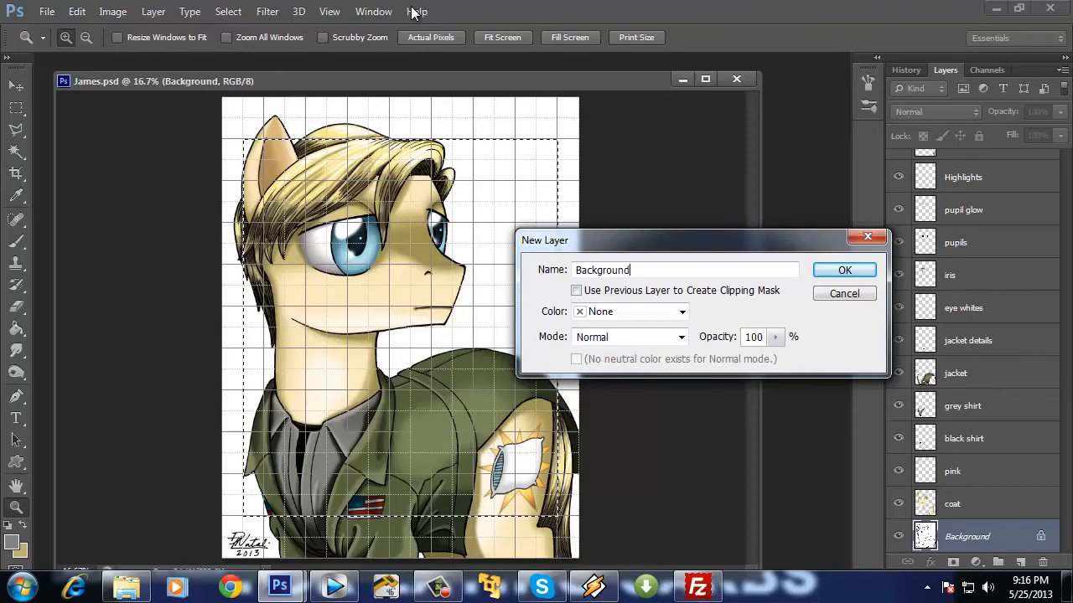
key("Return")
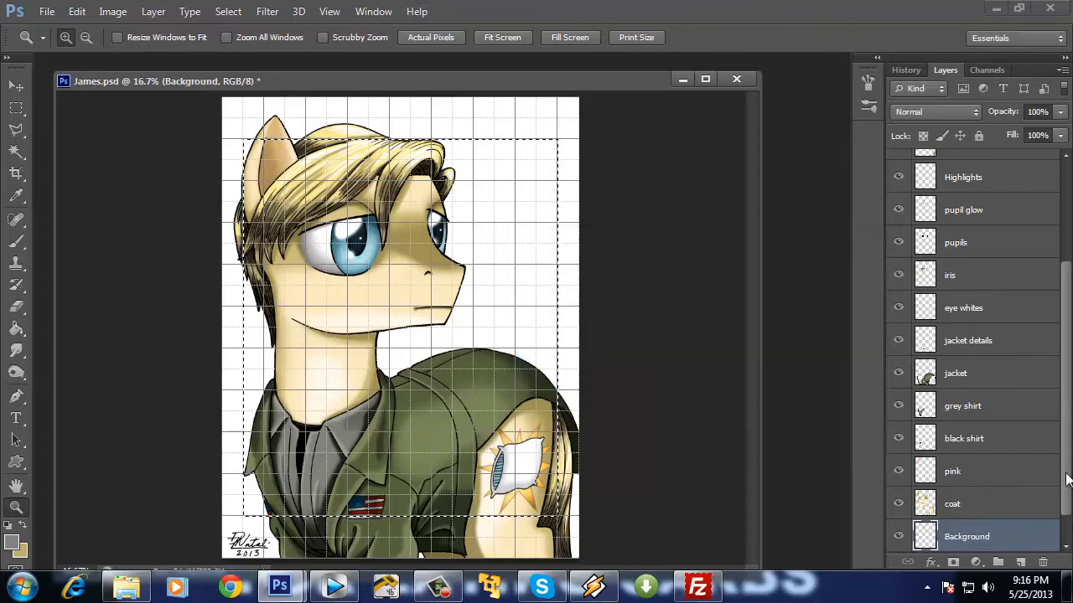
- Convert the locked background into a regular layer named Black lines, and make the new Background layer active
scroll(1066, 484, "down", 1)
double_click(980, 543)
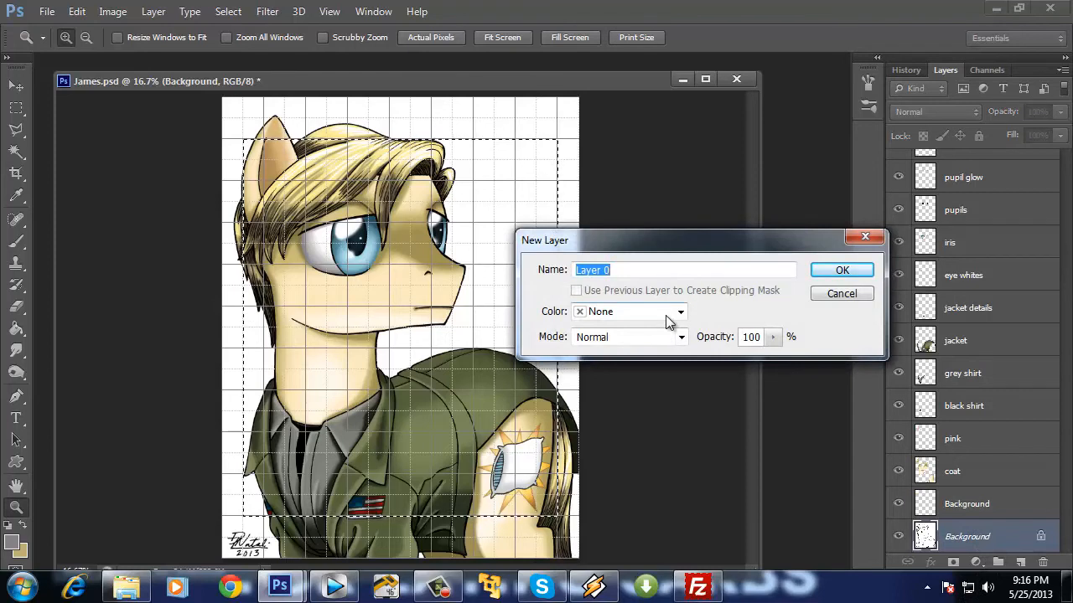
type("B")
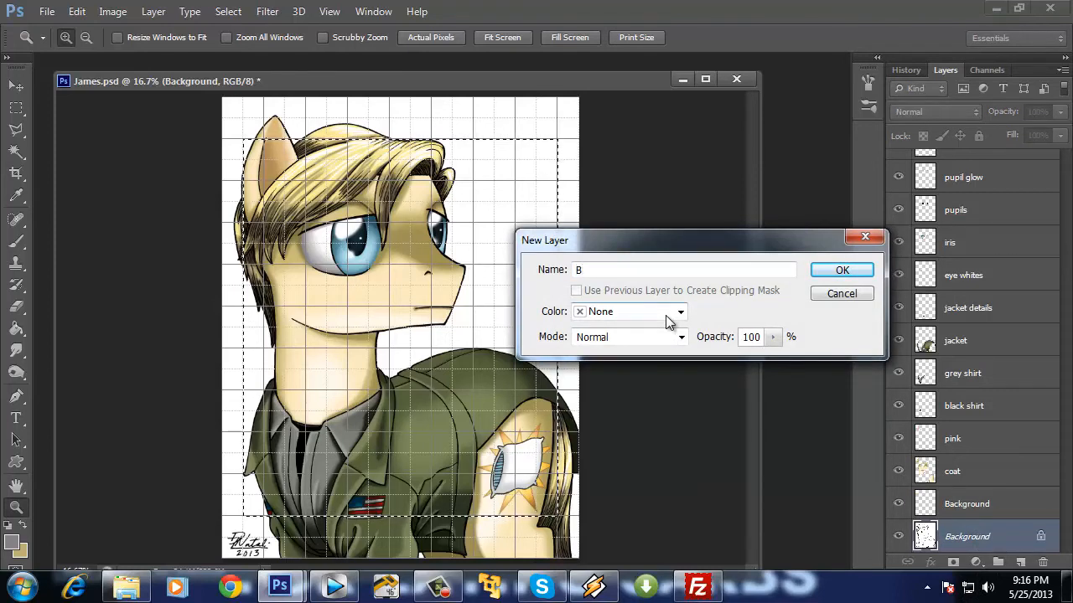
type("lack lines")
key("Return")
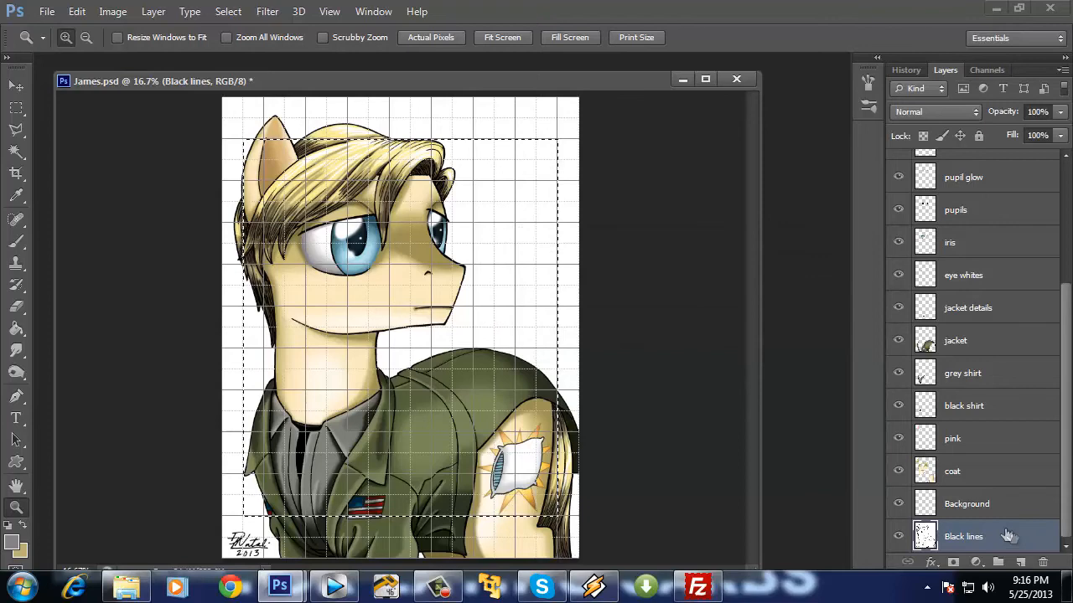
left_click(981, 505)
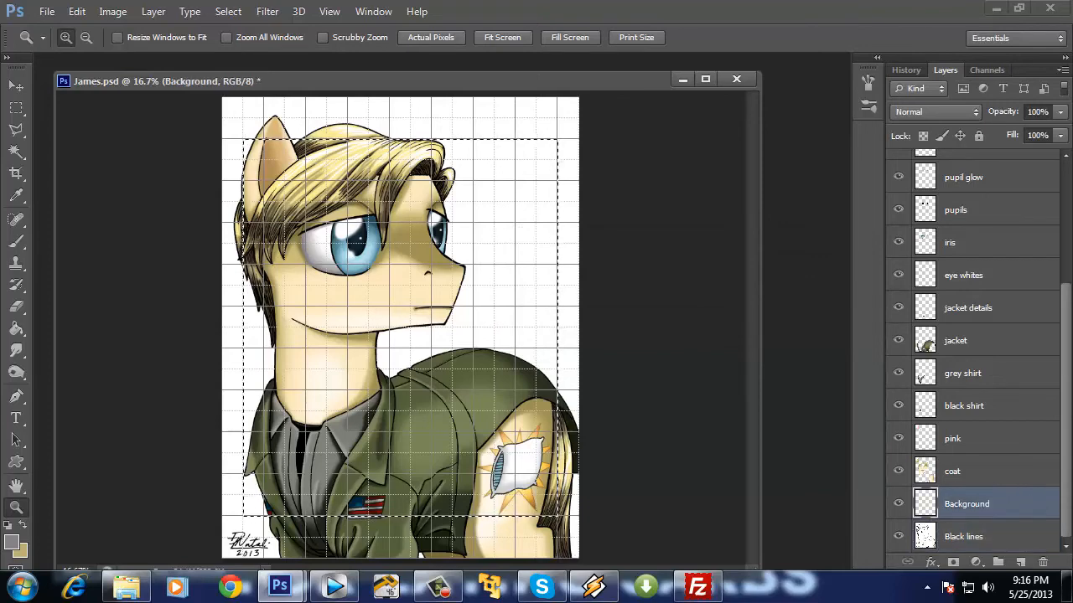
- Try filling the rectangular selection on the Background layer with black, and undo the fill
left_click(12, 544)
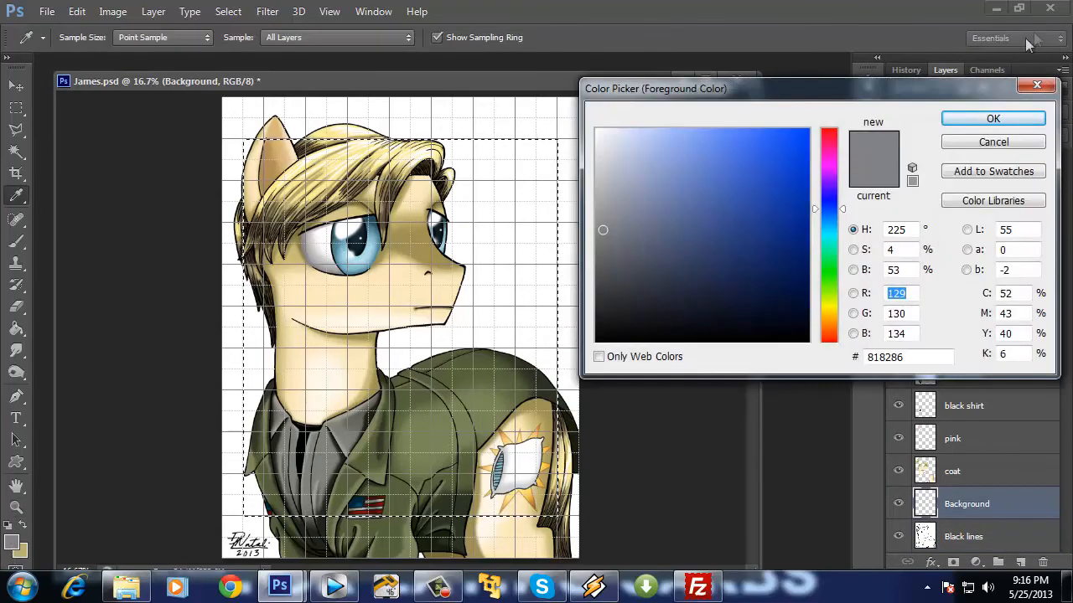
left_click_drag(658, 233, 469, 504)
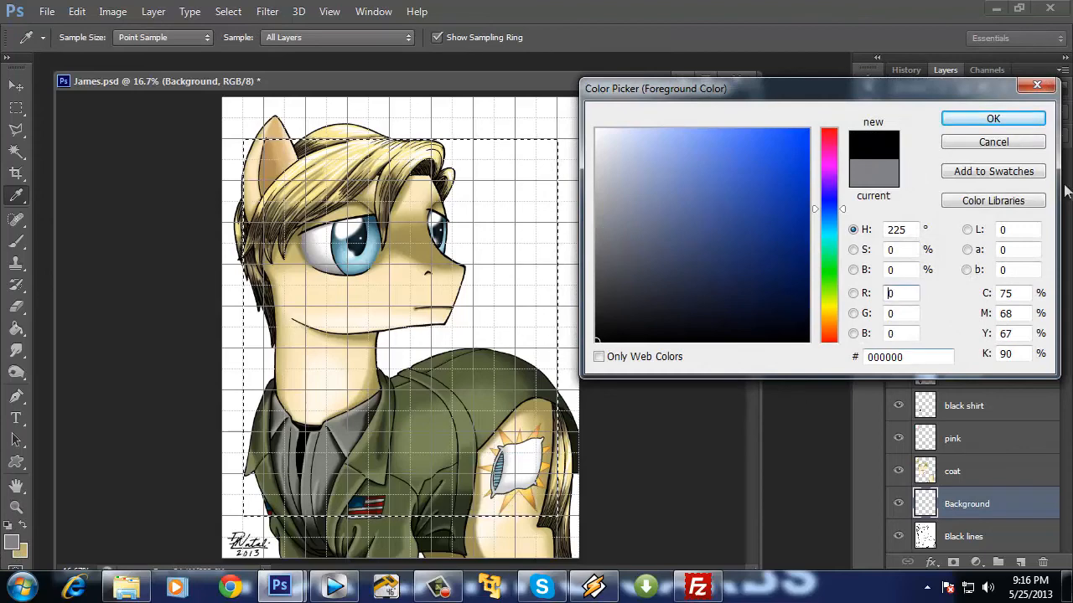
left_click(1036, 117)
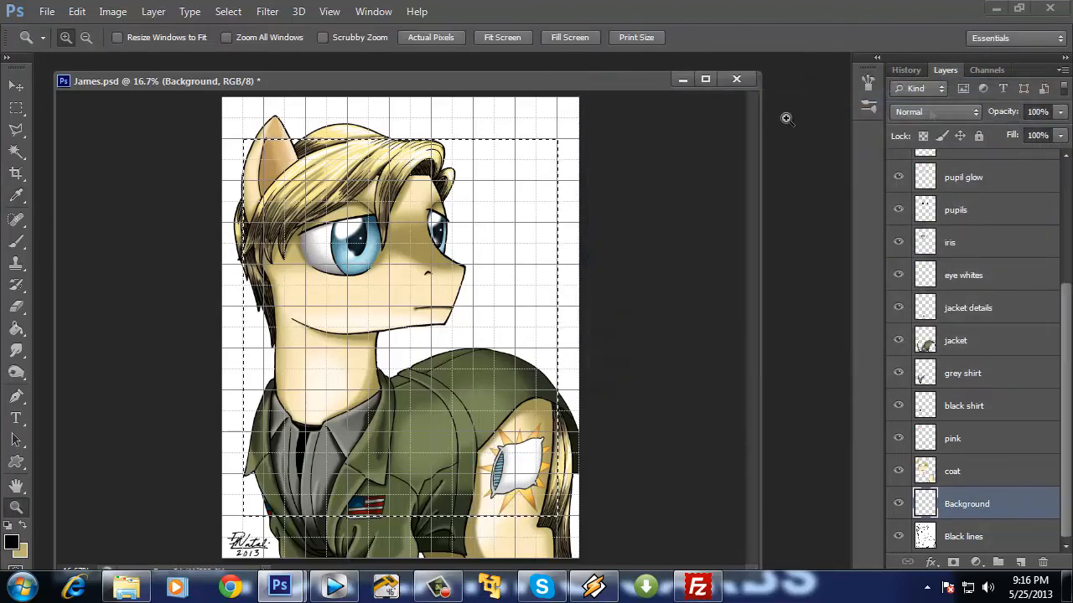
left_click(15, 329)
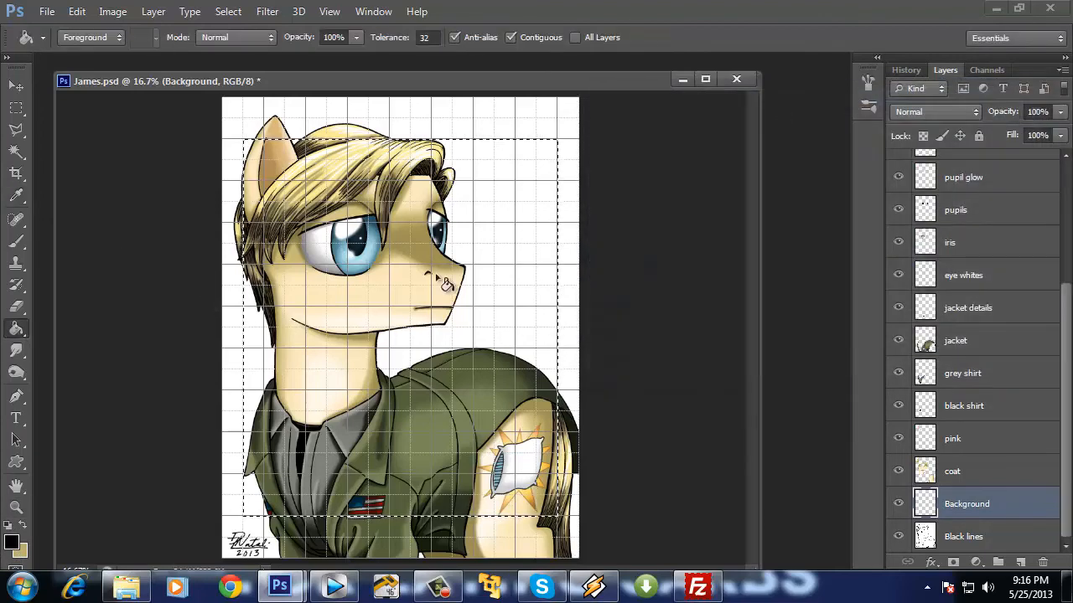
left_click(506, 248)
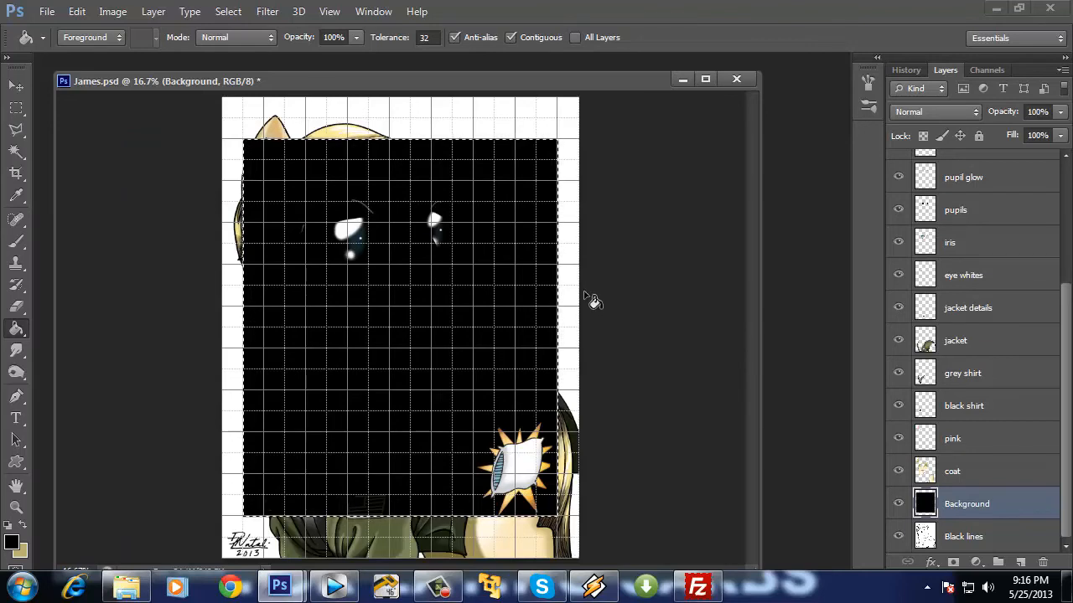
key("ctrl+z")
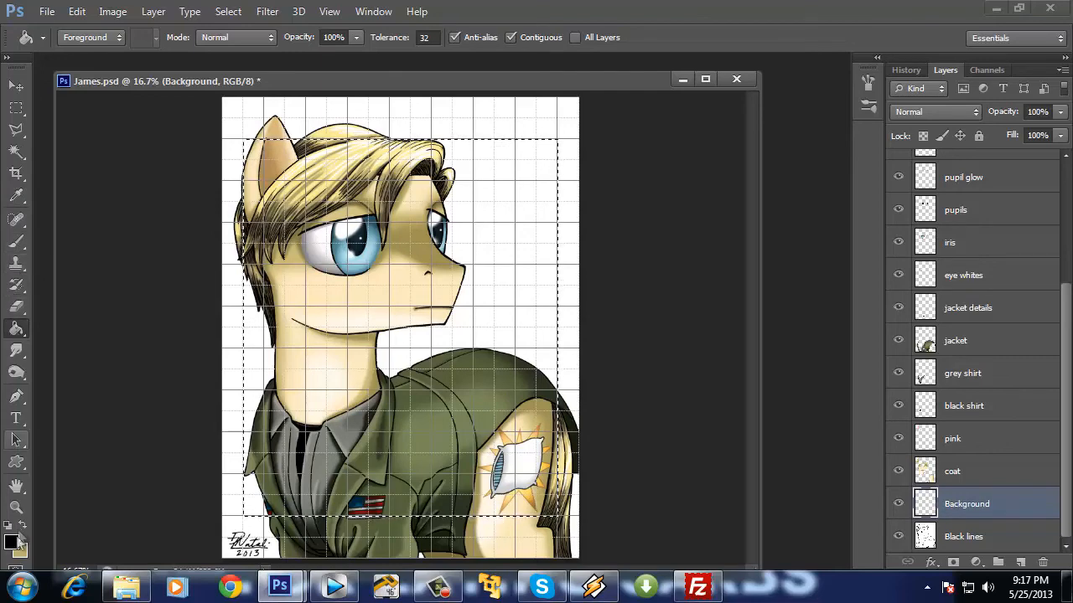
- Fill the rectangular selection on the Background layer with the near-white #fdfdfd sampled from the canvas
left_click(12, 544)
left_click(565, 125)
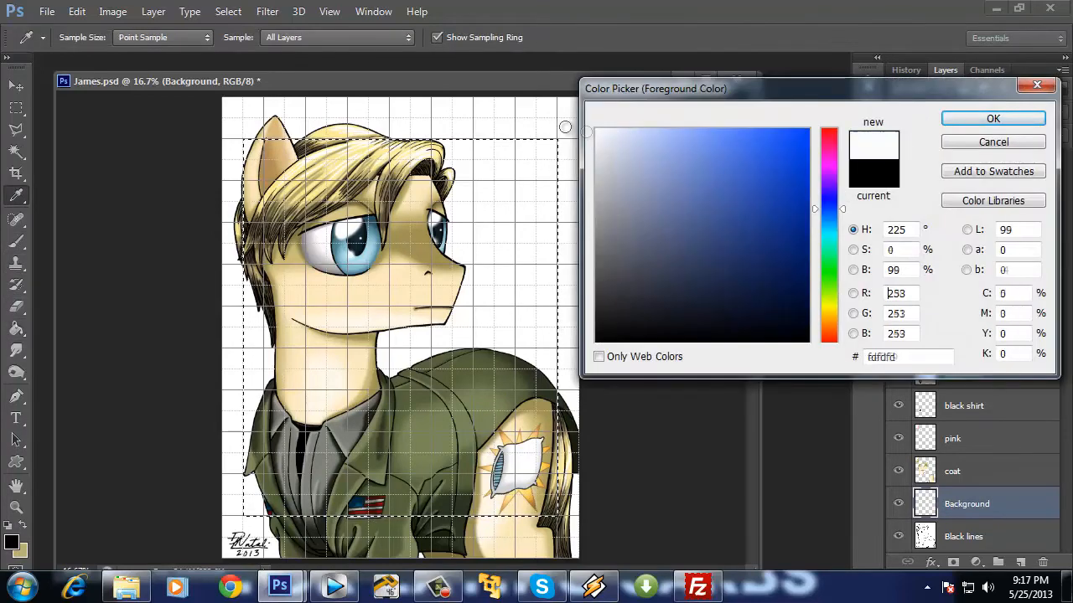
left_click(993, 118)
key("g")
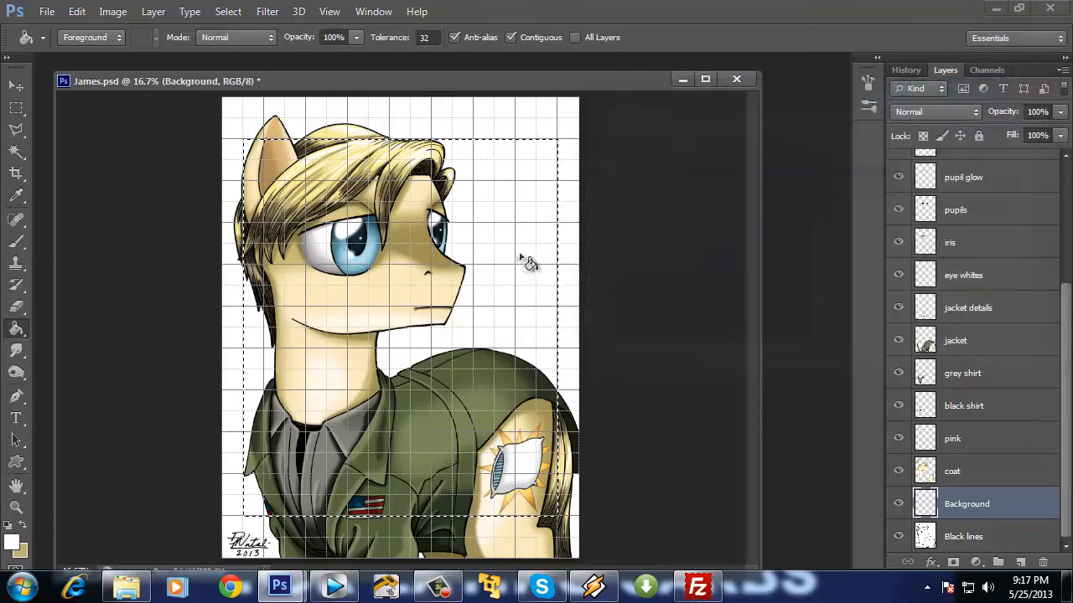
left_click(521, 257)
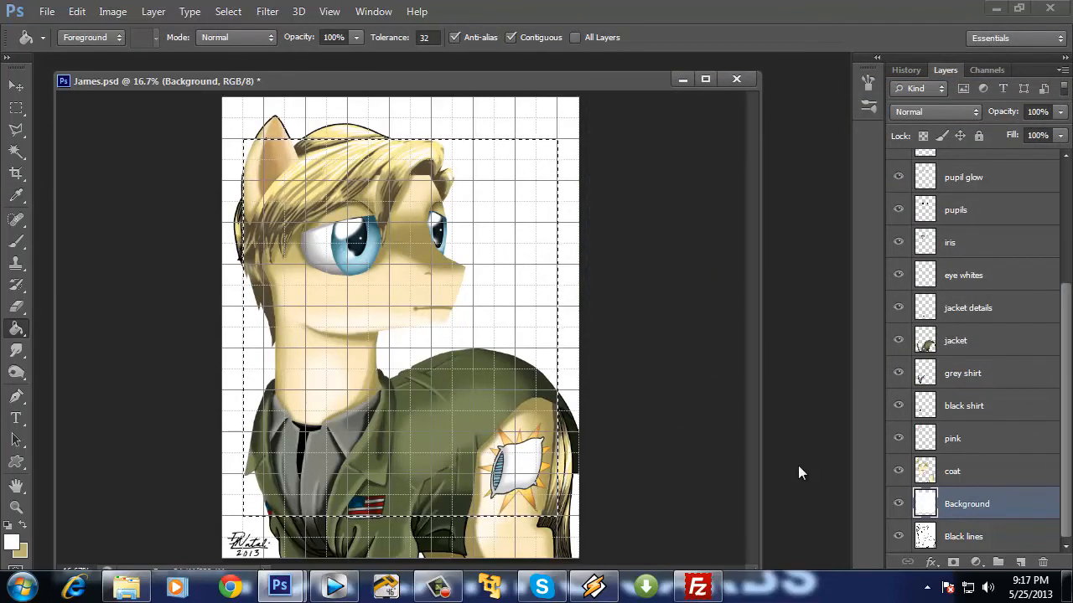
- Load the coat, clothing, eye and hair layers' areas as one combined selection and clear it from the Background layer's white fill
left_click(926, 471, "ctrl")
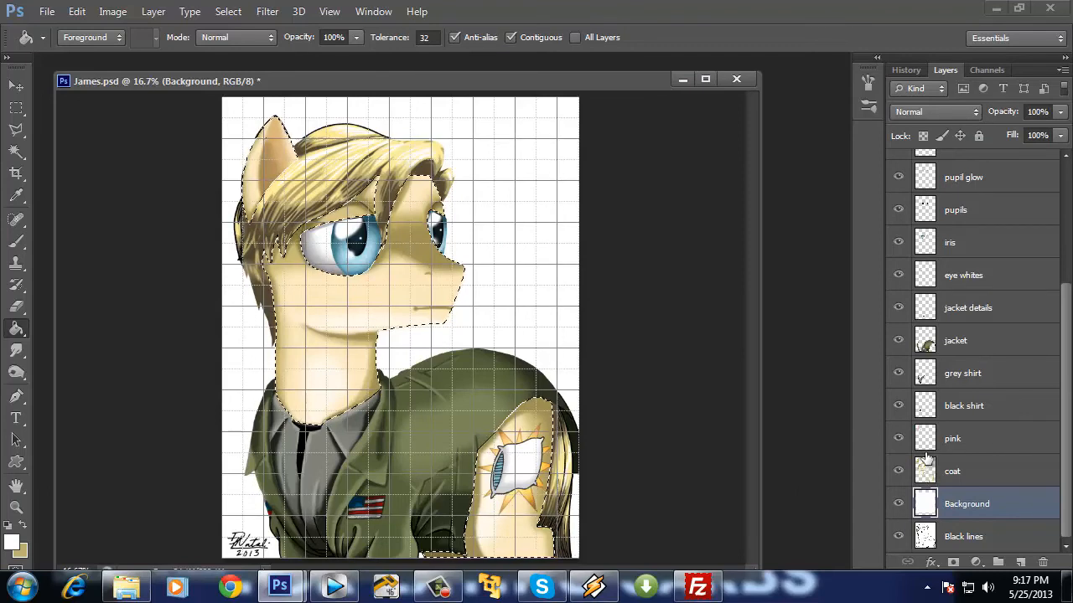
left_click(928, 378, "ctrl+shift")
left_click(927, 342, "ctrl+shift")
left_click(928, 314, "ctrl+shift")
left_click(928, 288, "ctrl+shift")
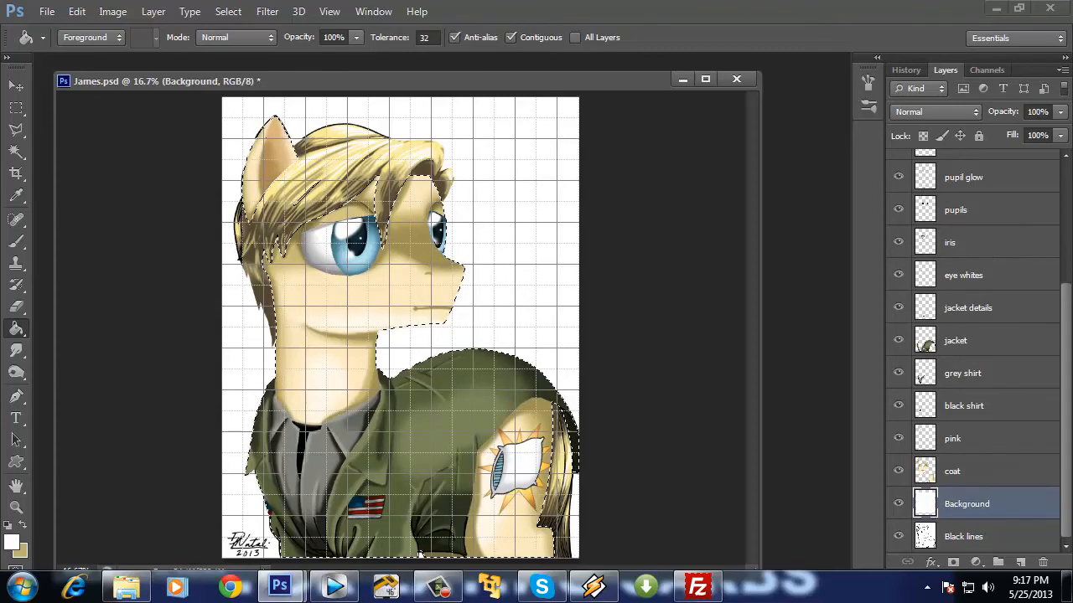
left_click_drag(1066, 339, 1067, 214)
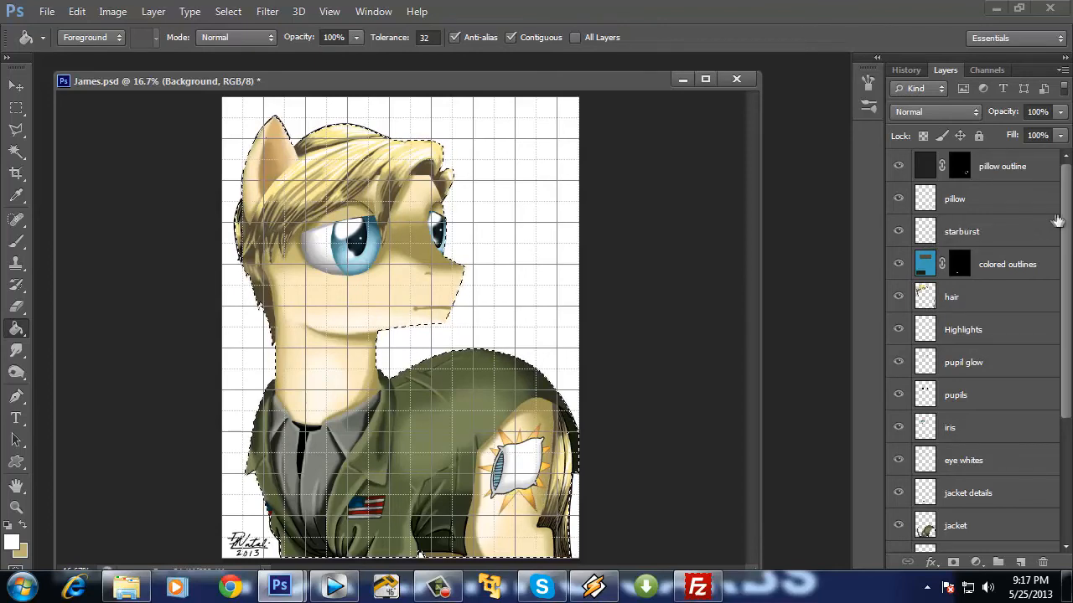
scroll(1058, 222, "down", 5)
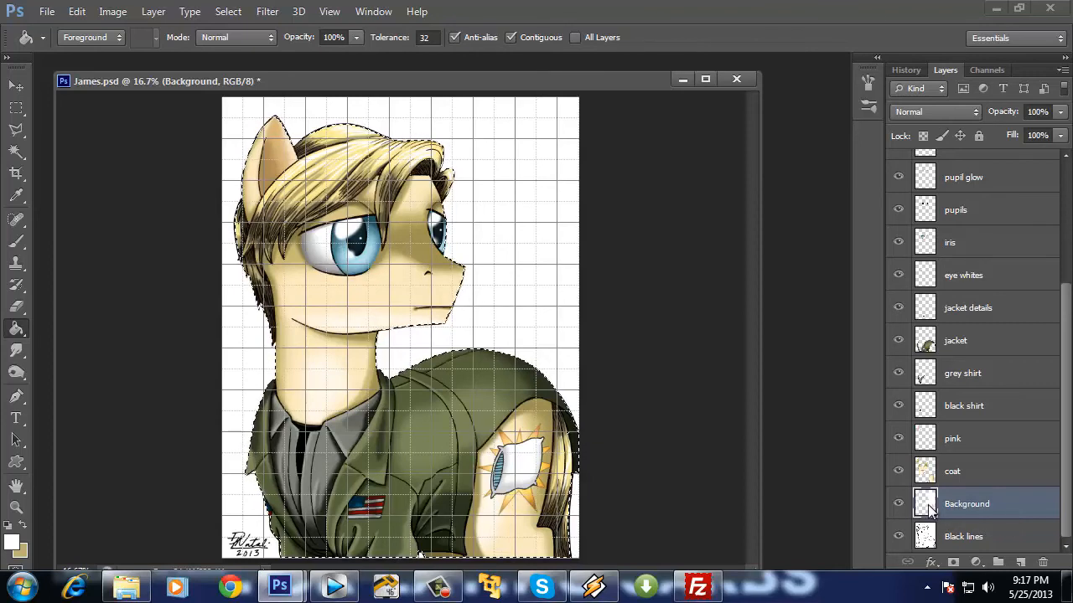
- Add a white layer mask to the Background layer, display the mask, and select everything outside the layer's filled area
left_click(927, 504, "ctrl")
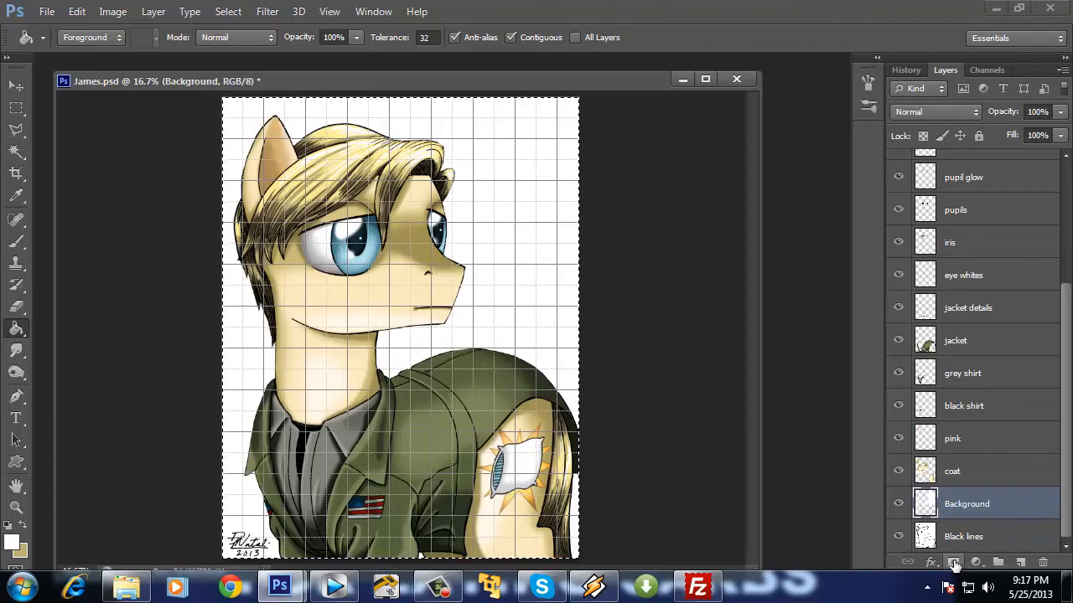
left_click(953, 564)
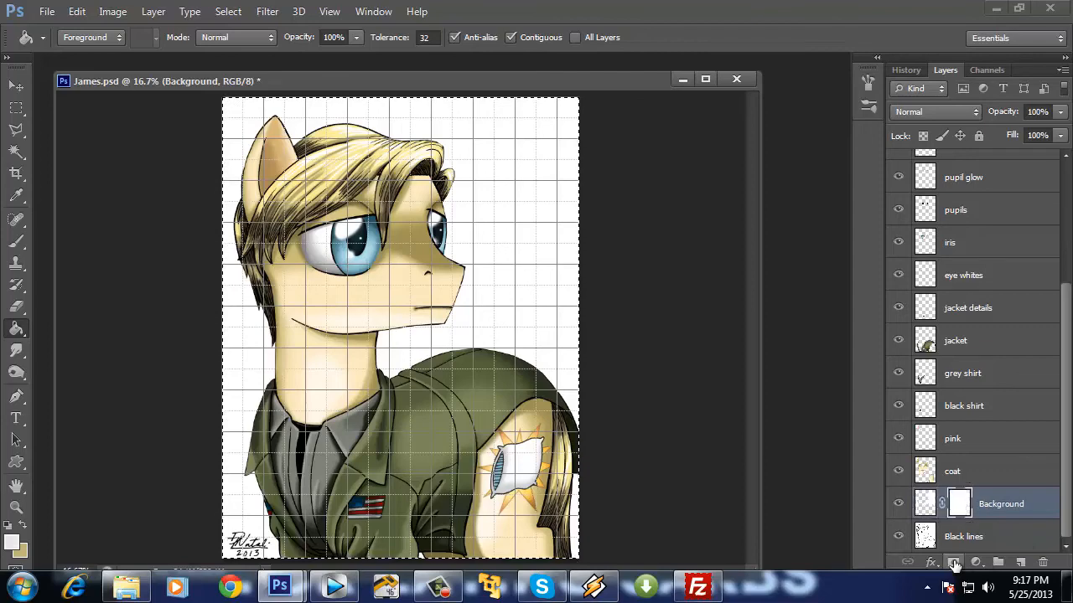
left_click(959, 509, "alt")
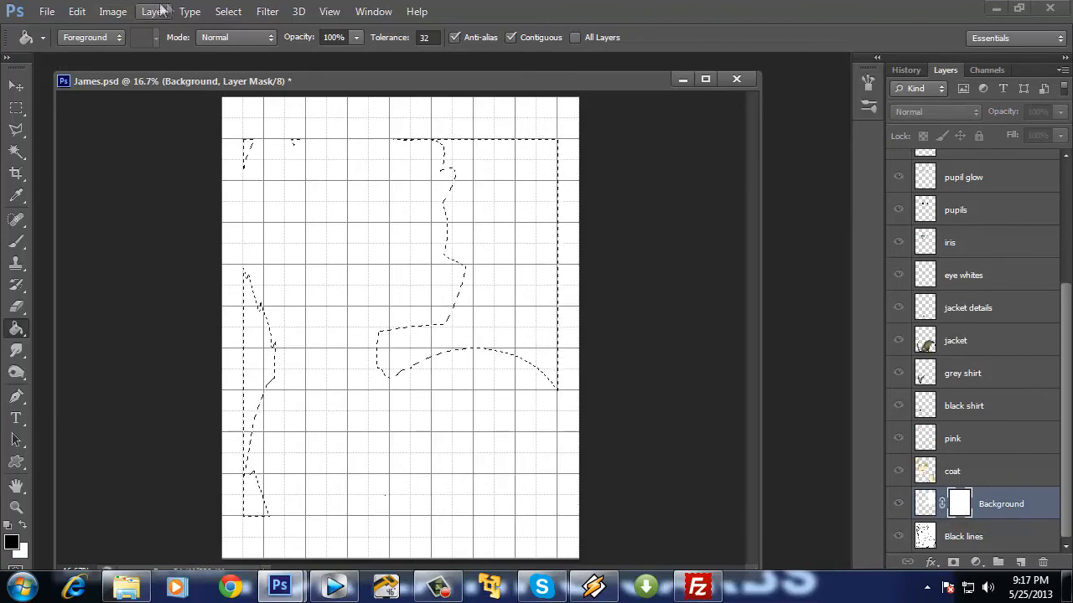
left_click(228, 11)
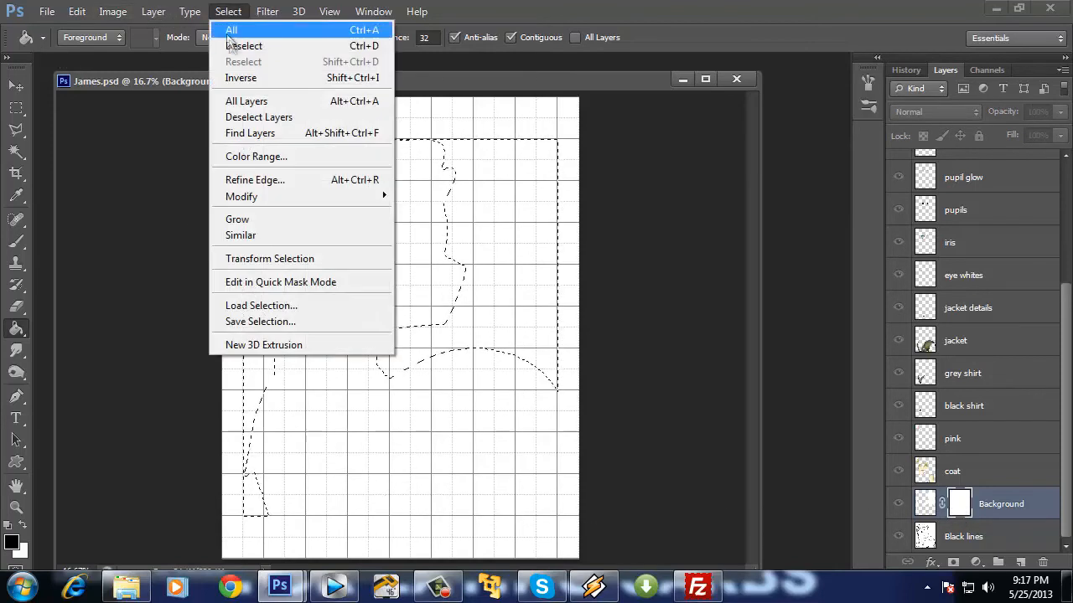
left_click(240, 78)
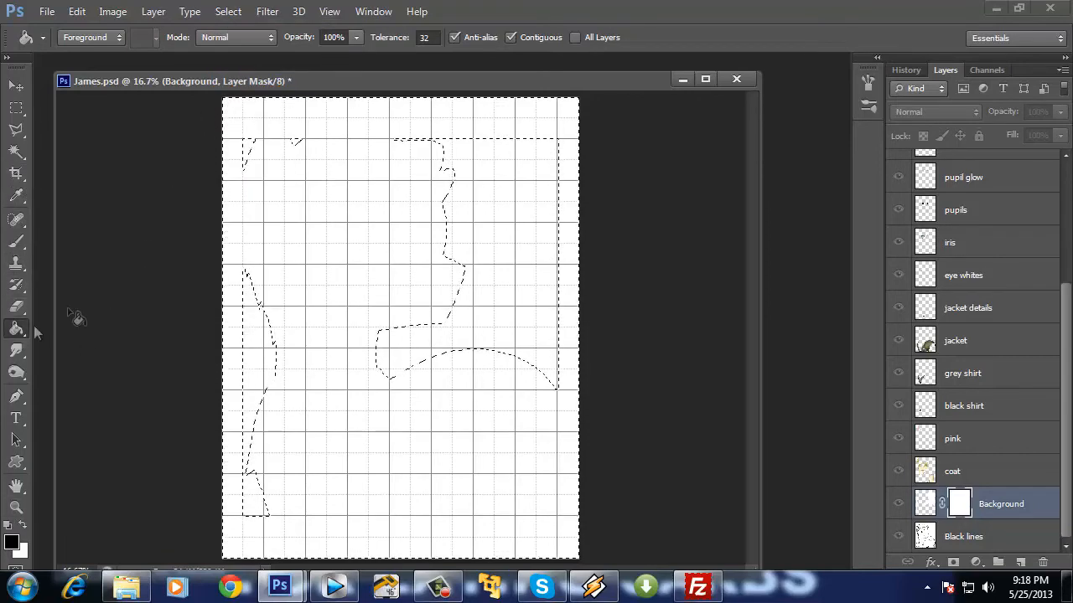
- Fill the selection on the Background layer's mask with black, deselect it, and return to editing the layer's own pixels
left_click(243, 111)
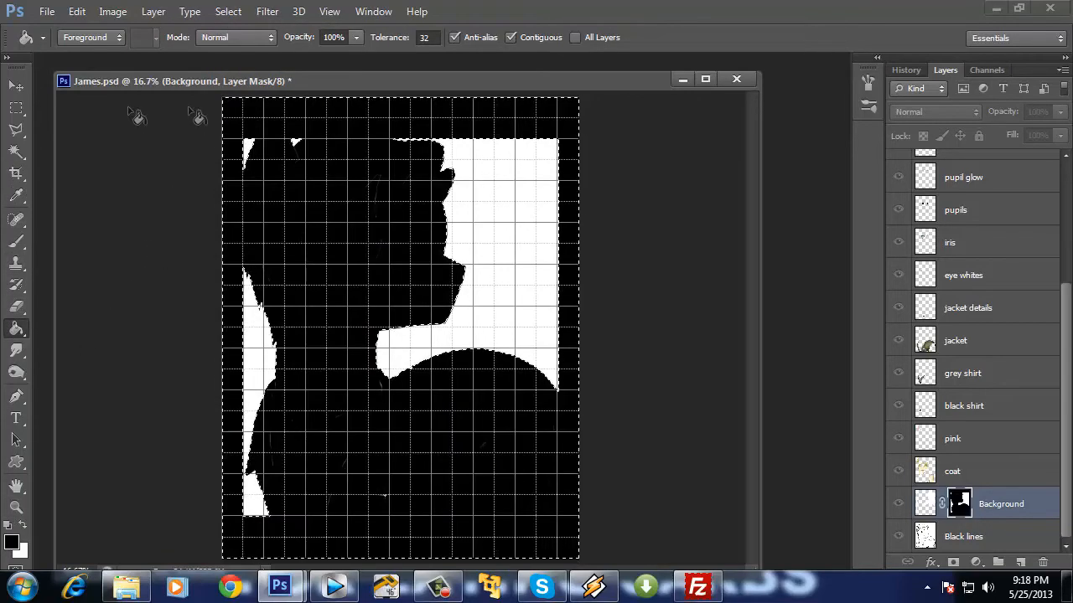
left_click(16, 109)
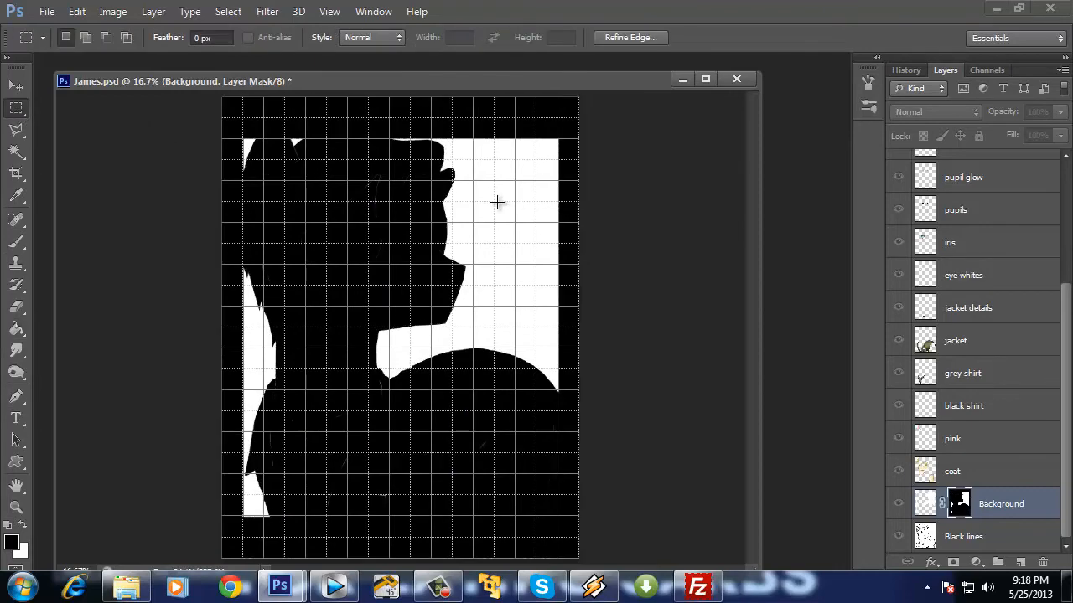
left_click(927, 504)
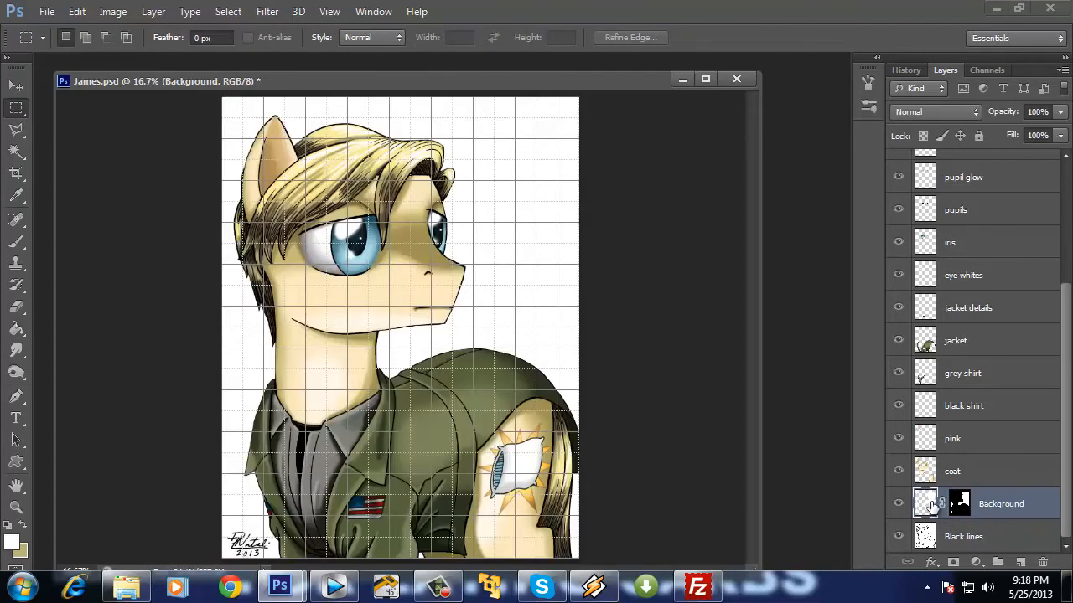
- Select the whole canvas on the Background layer and hide the grid
left_click(925, 500, "ctrl")
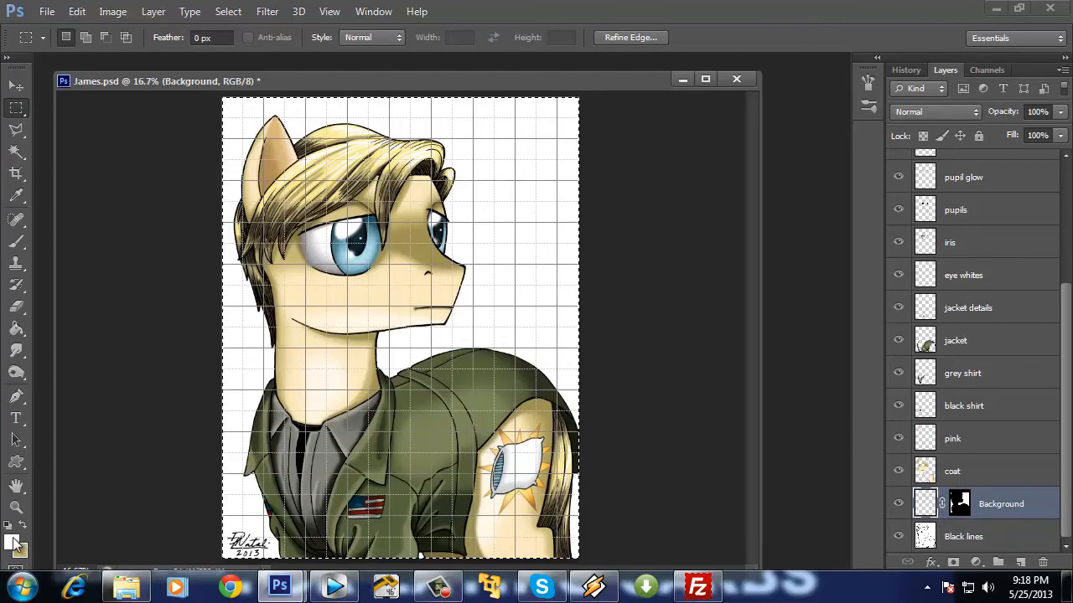
left_click(327, 14)
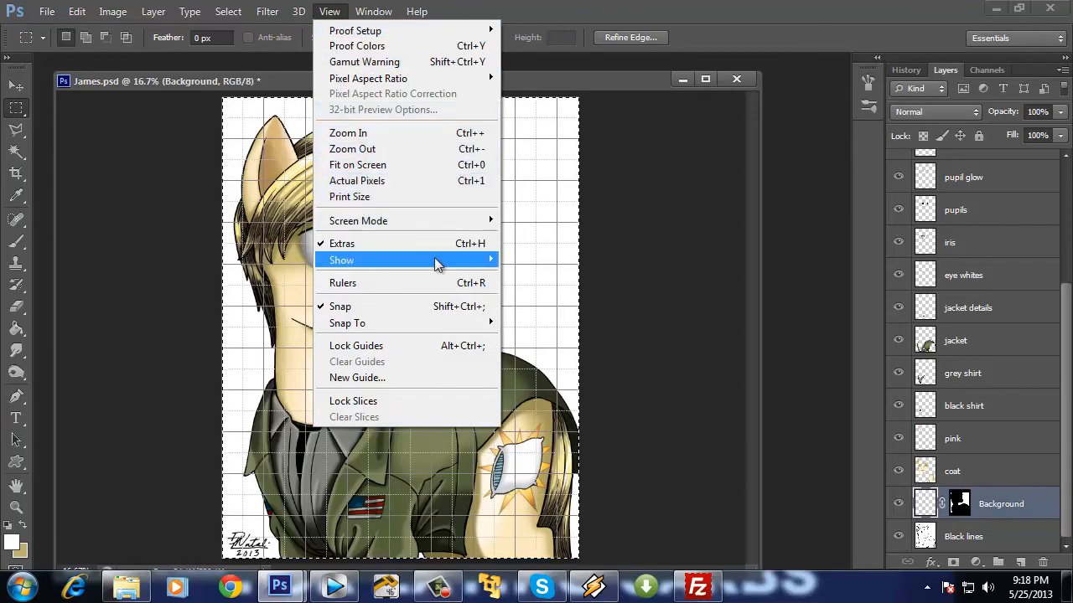
mouse_move(436, 265)
left_click(575, 312)
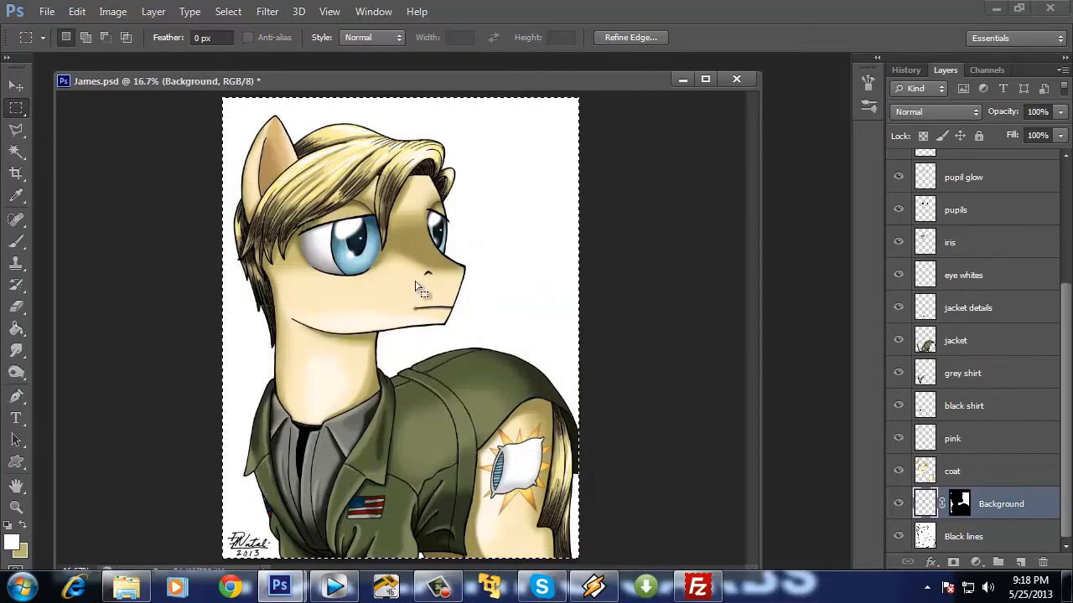
- Set the foreground colour to black (#000000) and fill the Background layer's pixels with it
left_click(16, 328)
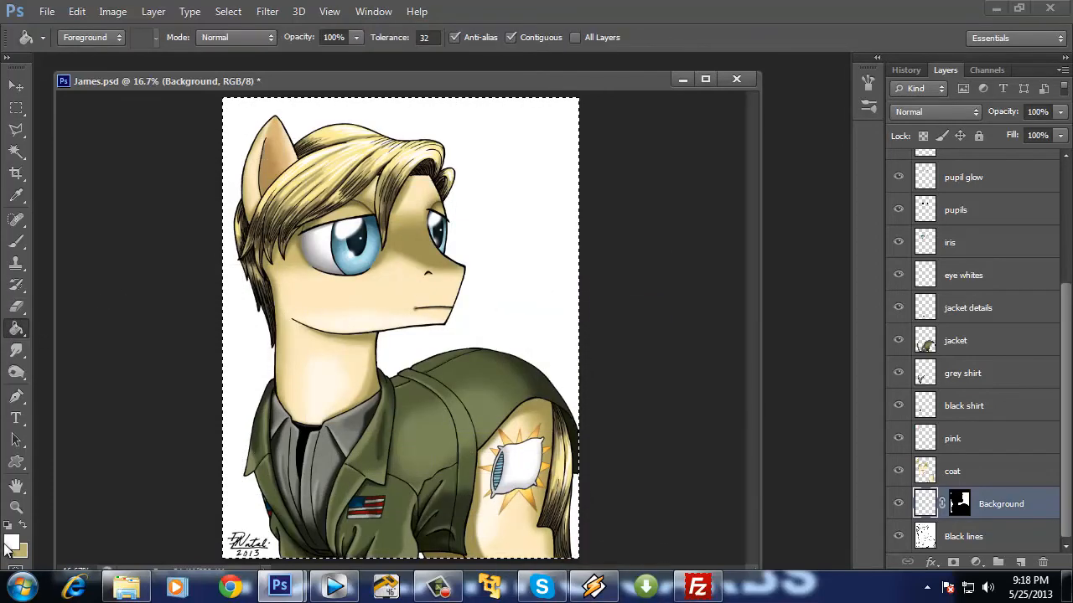
left_click(10, 544)
left_click(596, 340)
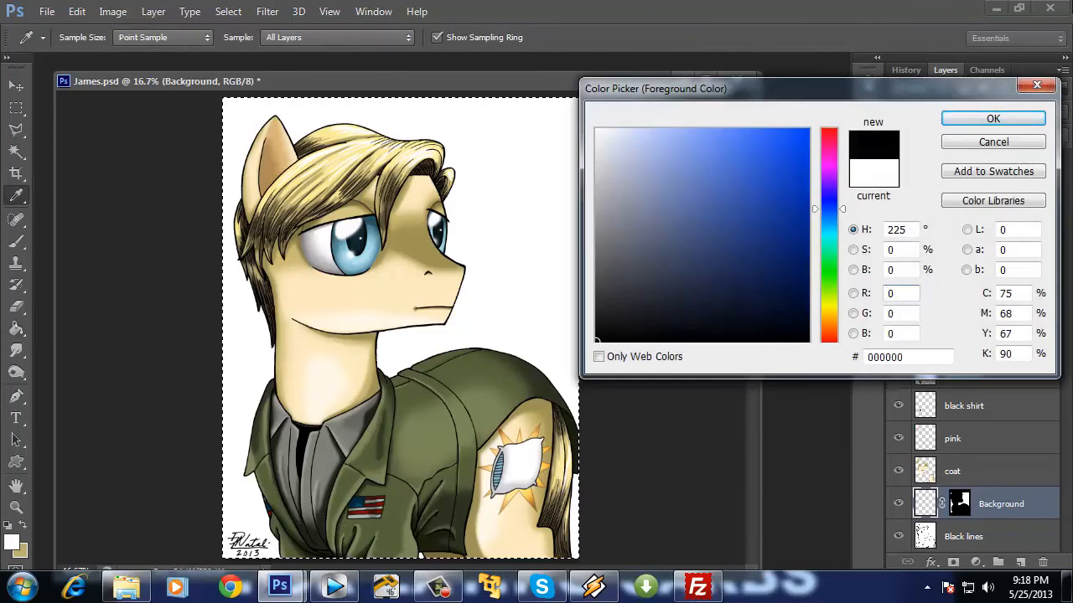
left_click(996, 119)
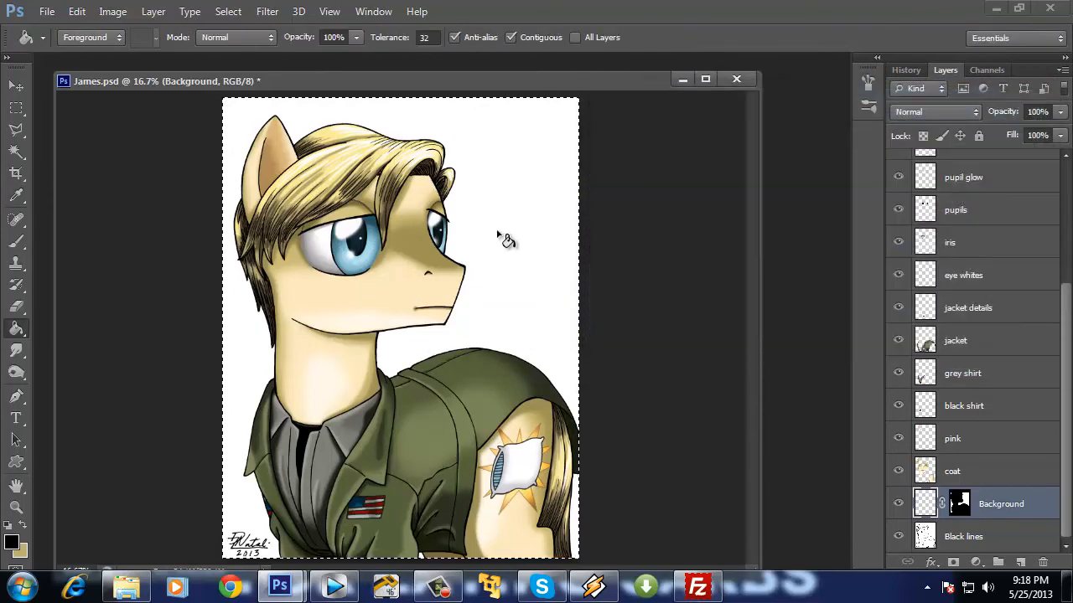
left_click(508, 235)
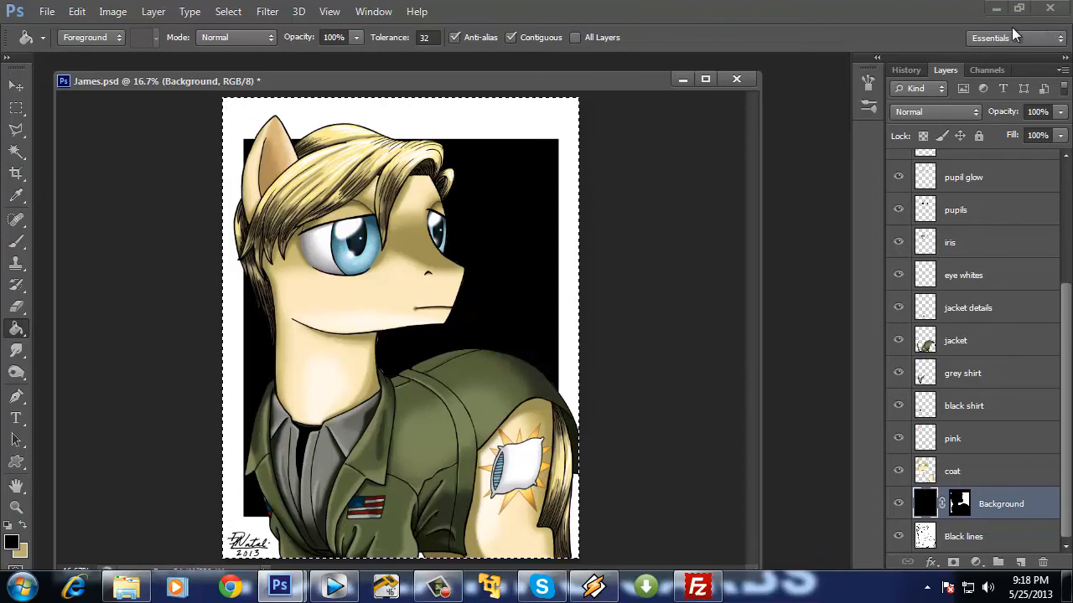
- Examine the Background layer's edge around the neck, collar and jacket up close, both in the artwork and in the displayed mask
left_click(16, 507)
left_click(384, 373)
left_click(422, 375)
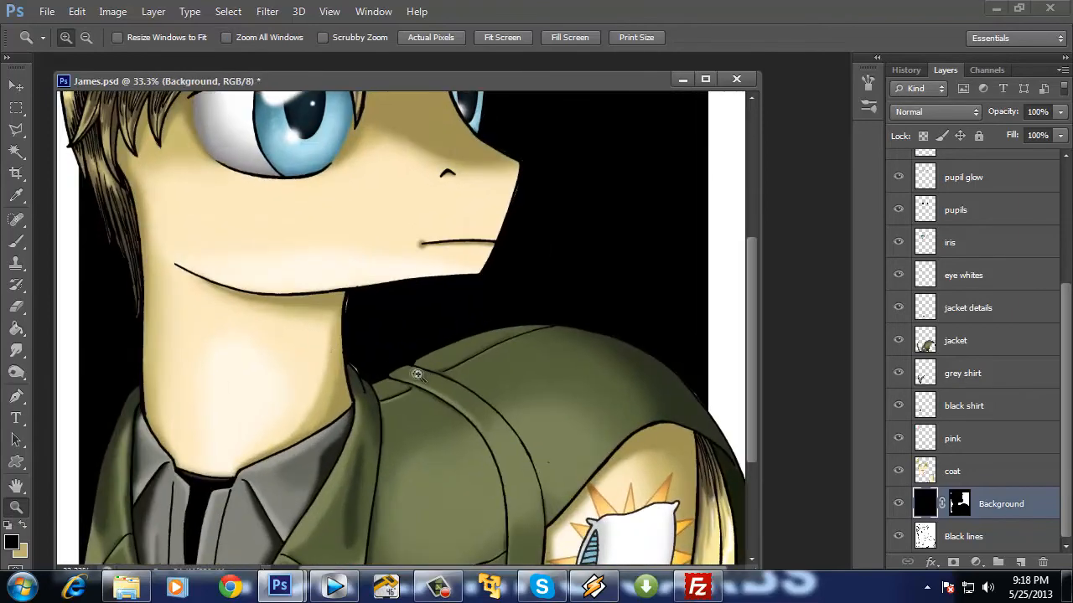
left_click(386, 357)
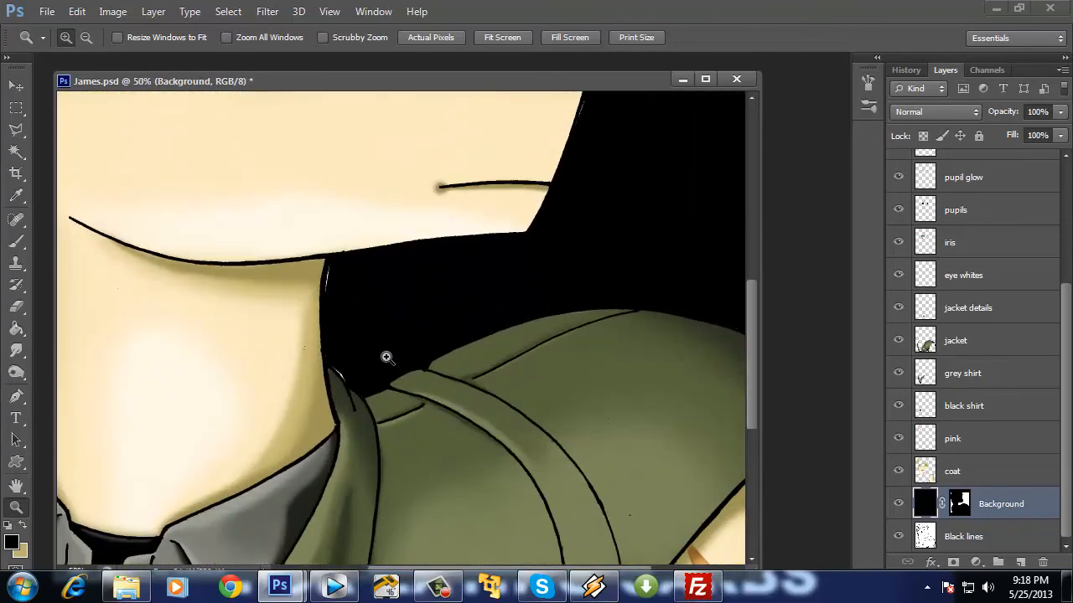
left_click(961, 506, "alt")
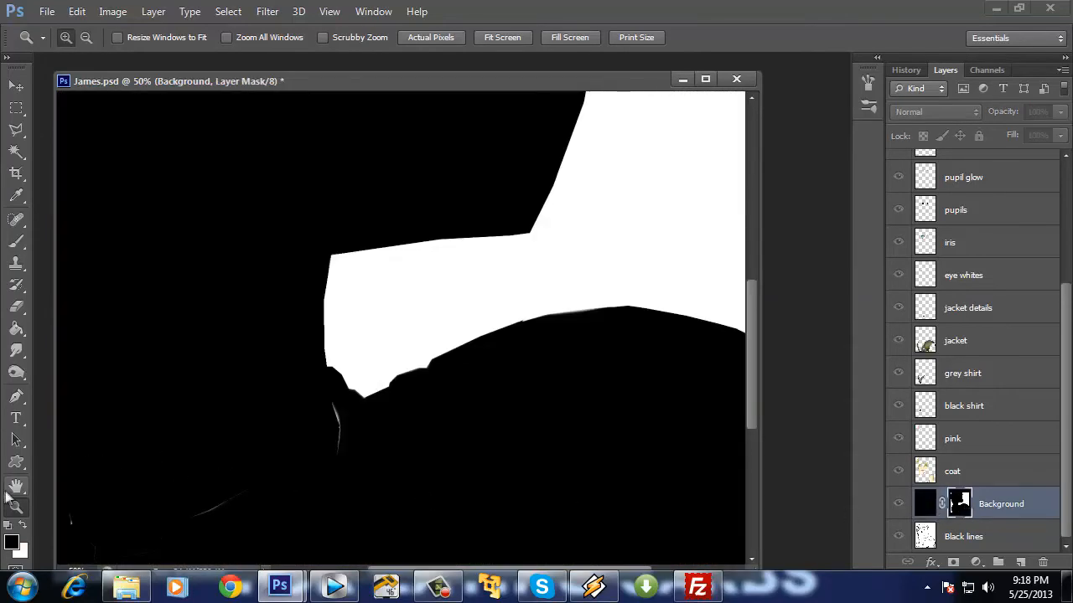
left_click(285, 411, "alt")
left_click(285, 412, "alt")
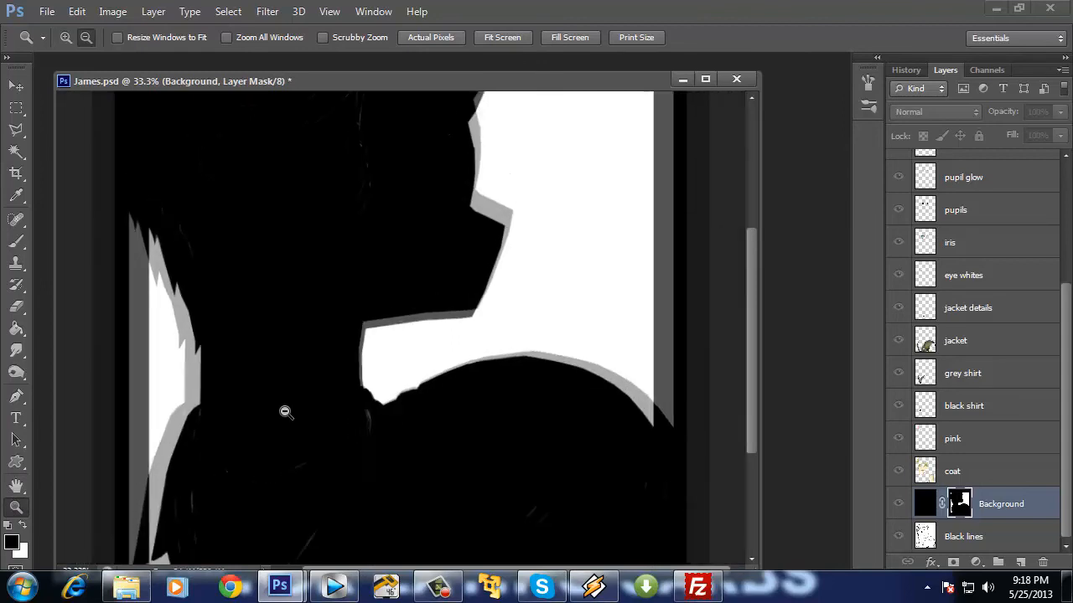
left_click(285, 411, "alt")
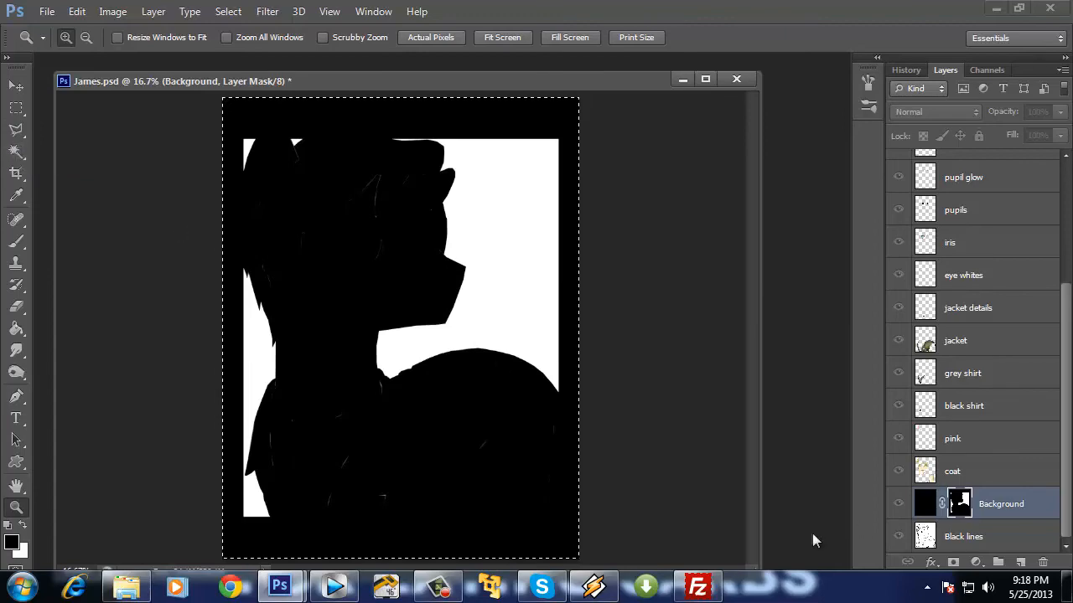
left_click(924, 504)
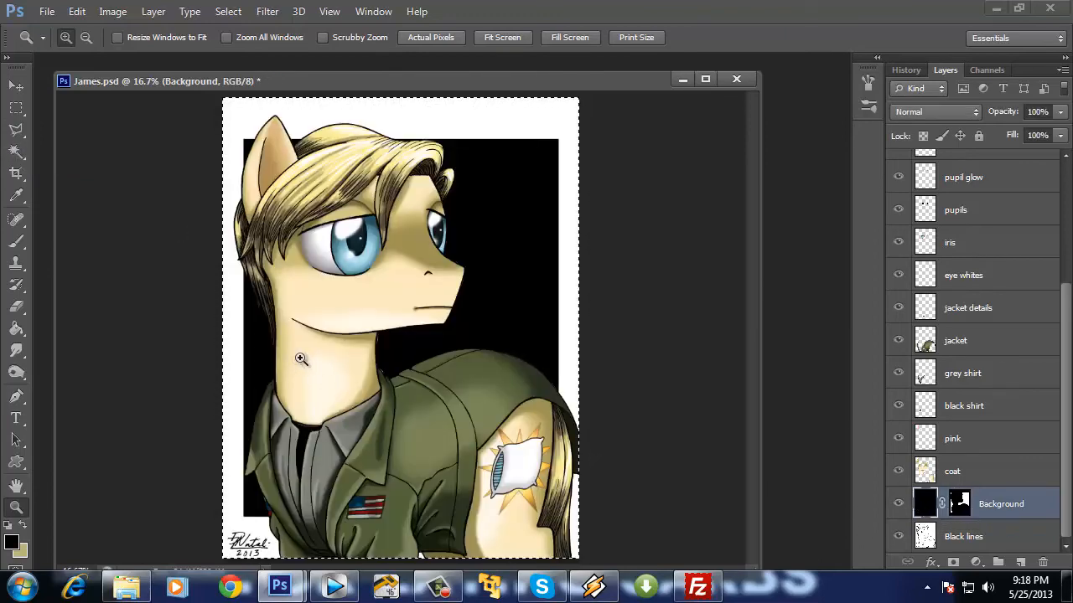
left_click(390, 361)
left_click(390, 360)
left_click(390, 361)
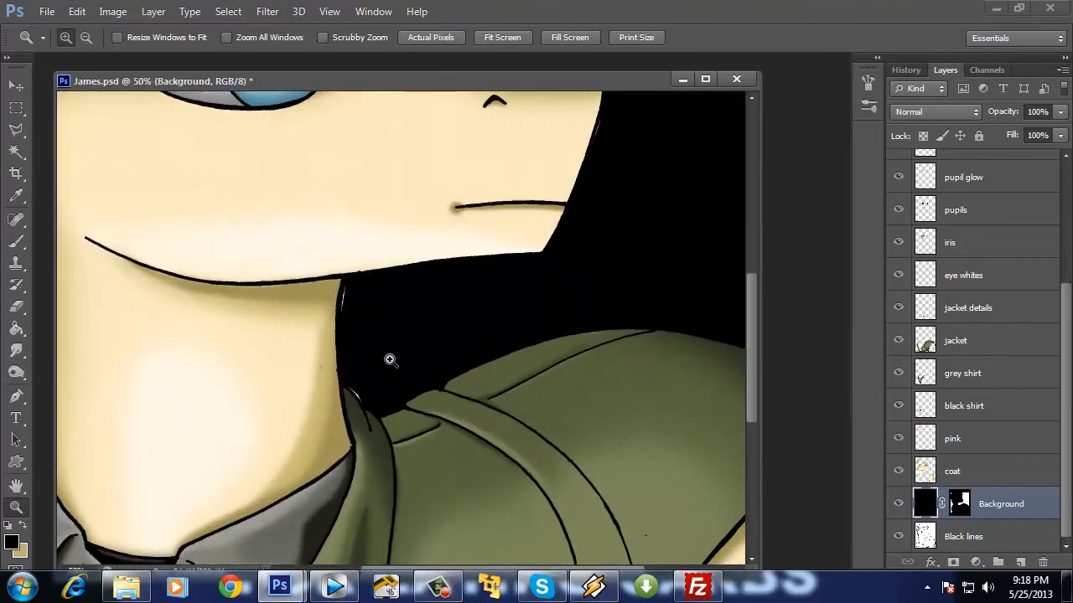
left_click(393, 333)
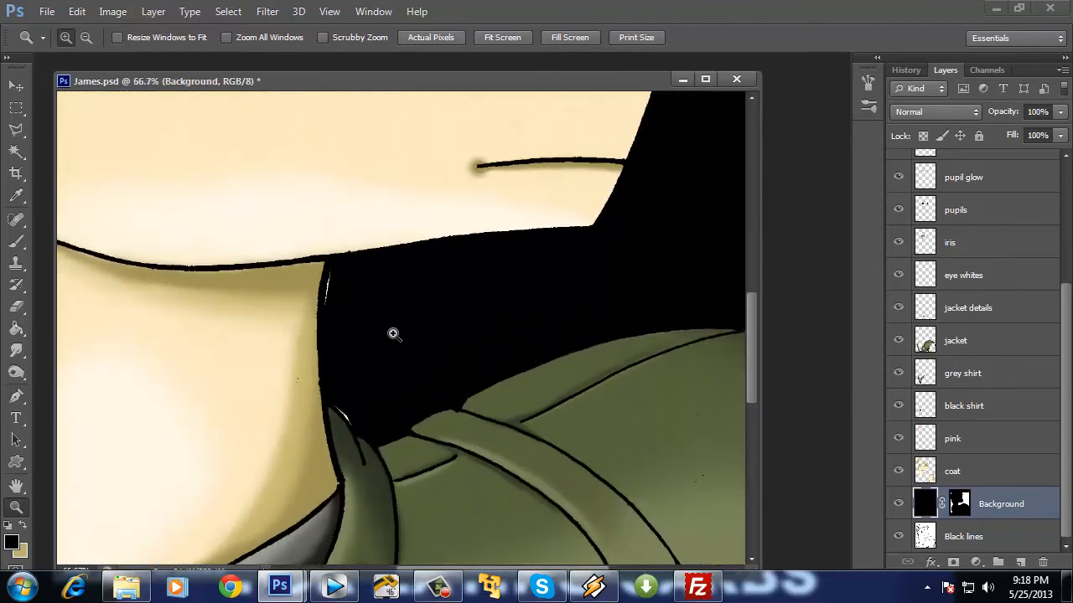
- Paint white on the Background layer's mask with the 38 px brush, covering the slivers between the neck, the collar and the black background
left_click(961, 504)
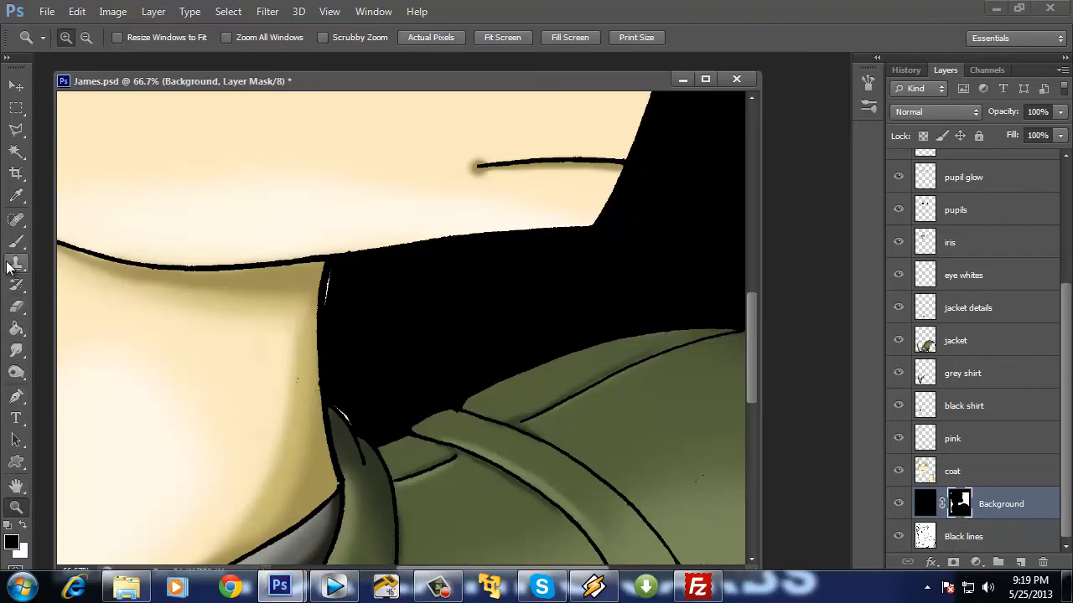
left_click(24, 527)
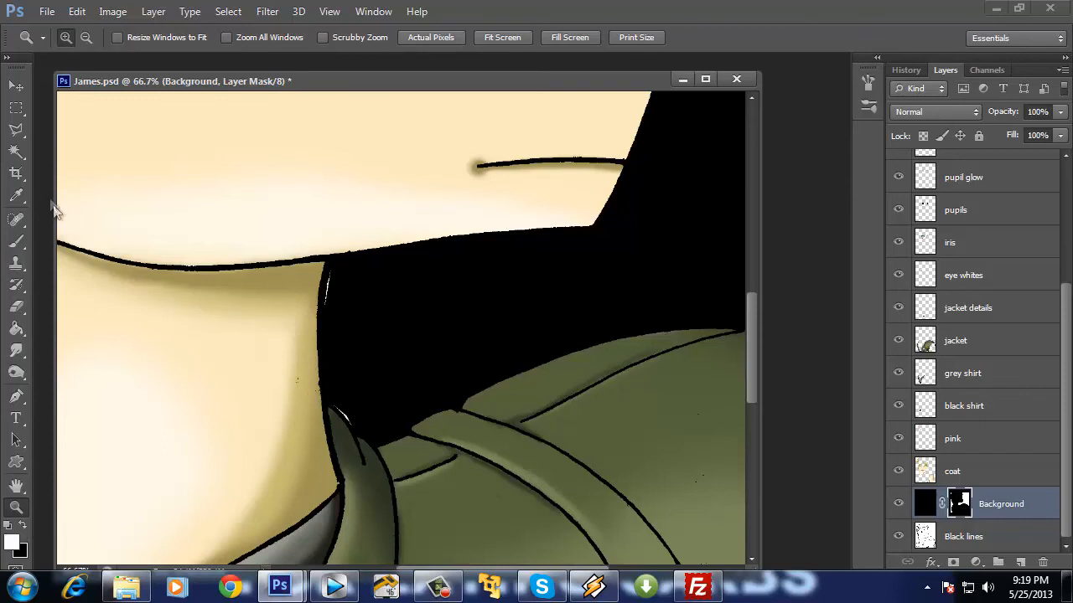
left_click(16, 241)
mouse_move(341, 281)
left_mouse_down()
mouse_move(332, 277)
mouse_move(330, 316)
mouse_move(354, 416)
mouse_move(347, 405)
left_mouse_up()
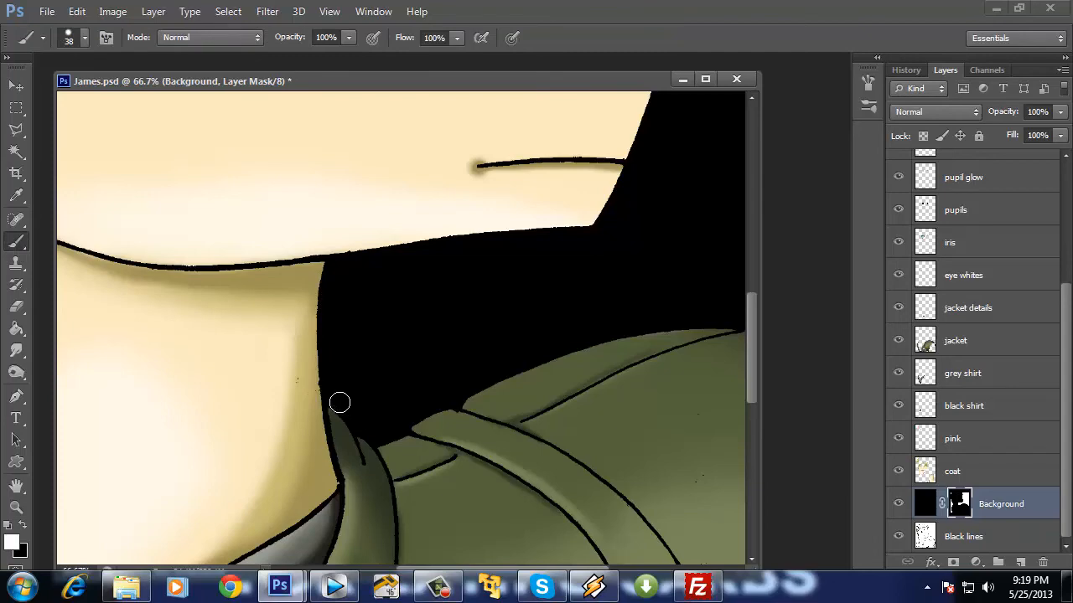
- Paint white on the Background layer's mask along the outline of the muzzle and the bridge of the nose
left_click_drag(522, 225, 425, 452)
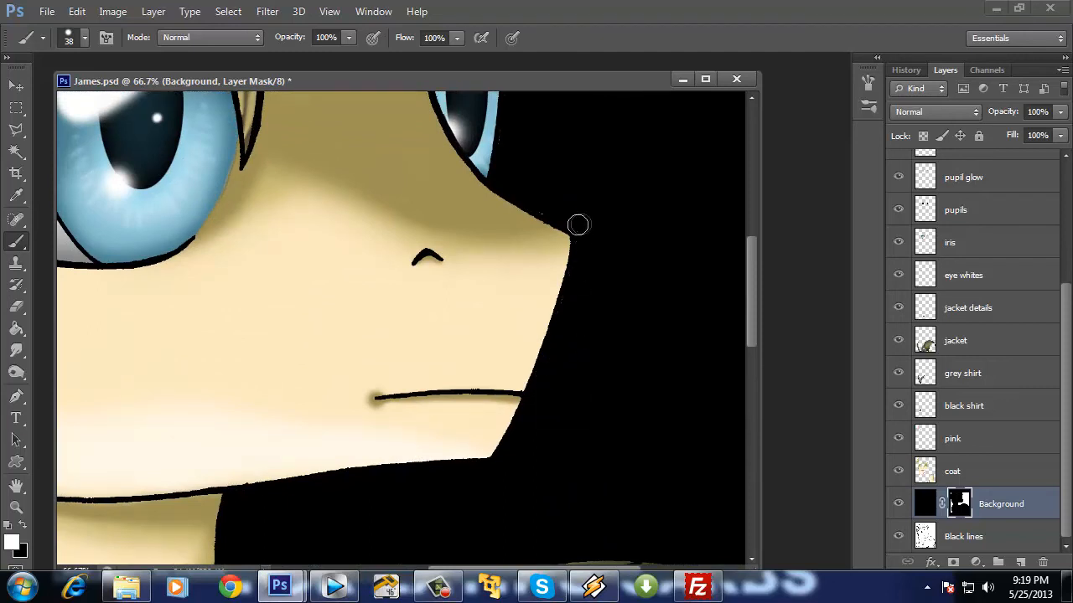
left_click_drag(553, 211, 542, 208)
left_click_drag(582, 162, 603, 450)
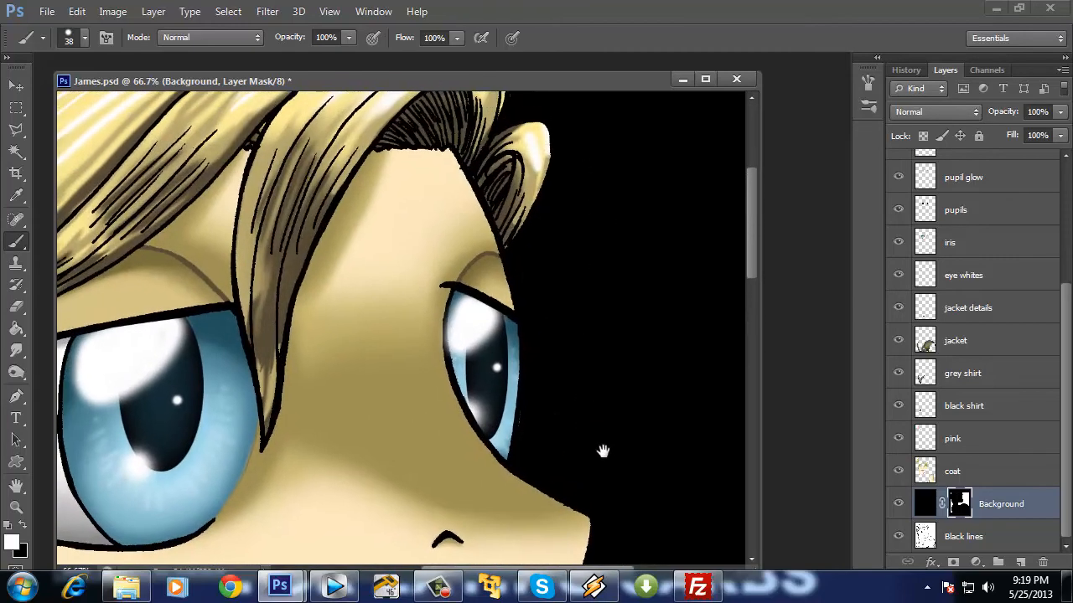
left_click_drag(555, 204, 605, 407)
- Examine the black background's edges around the ear, hair, neck, collar and jacket for remaining gaps
left_click_drag(457, 294, 604, 282)
left_click_drag(283, 297, 441, 297)
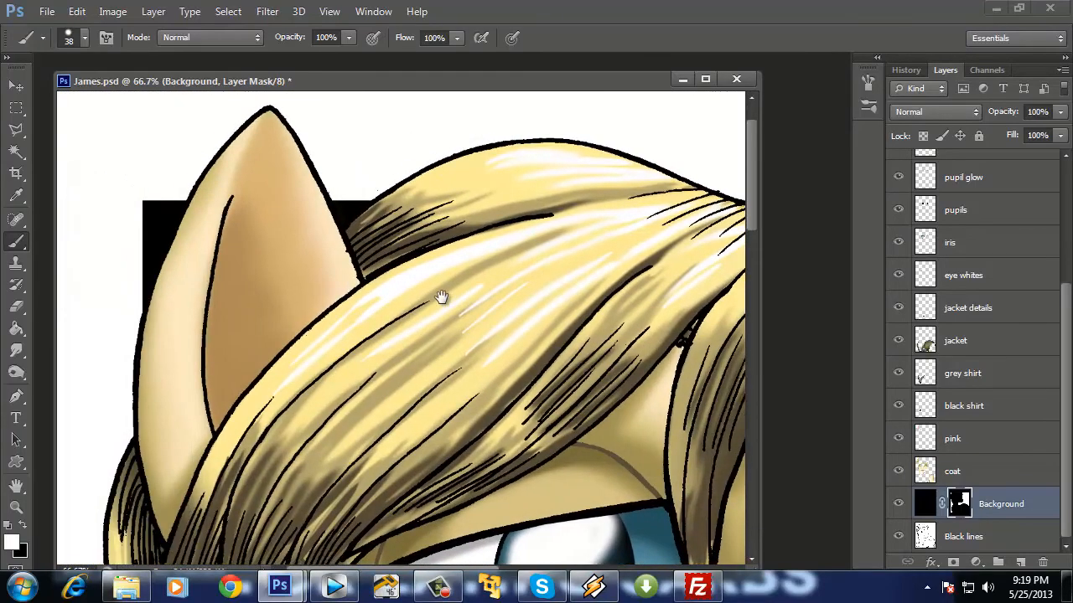
left_click_drag(383, 360, 407, 143)
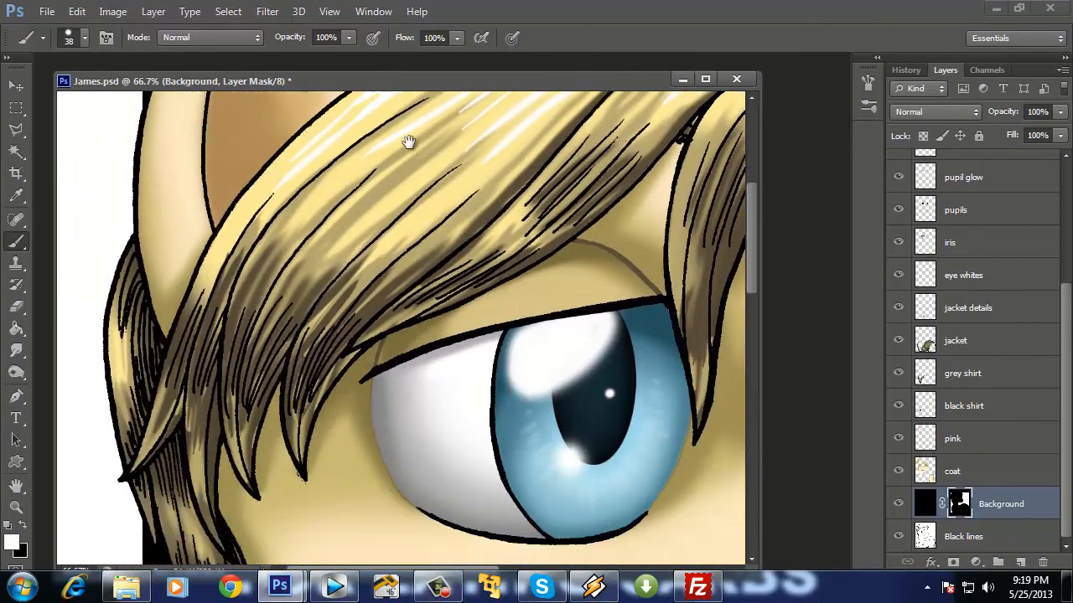
left_click_drag(395, 371, 412, 151)
left_click_drag(393, 424, 395, 242)
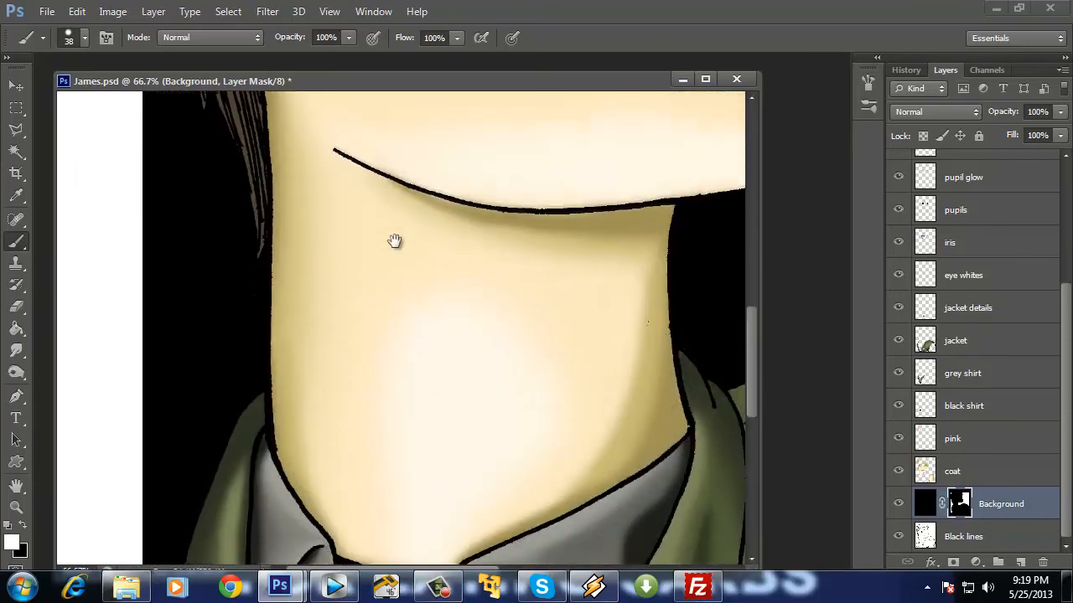
mouse_move(382, 429)
left_mouse_down()
mouse_move(385, 263)
mouse_move(364, 280)
mouse_move(358, 190)
left_mouse_up()
left_click_drag(408, 444, 396, 361)
left_click_drag(515, 361, 153, 374)
mouse_move(555, 307)
left_mouse_down()
mouse_move(479, 194)
mouse_move(304, 206)
mouse_move(252, 223)
left_mouse_up()
left_click_drag(183, 271, 192, 590)
left_click_drag(373, 237, 391, 395)
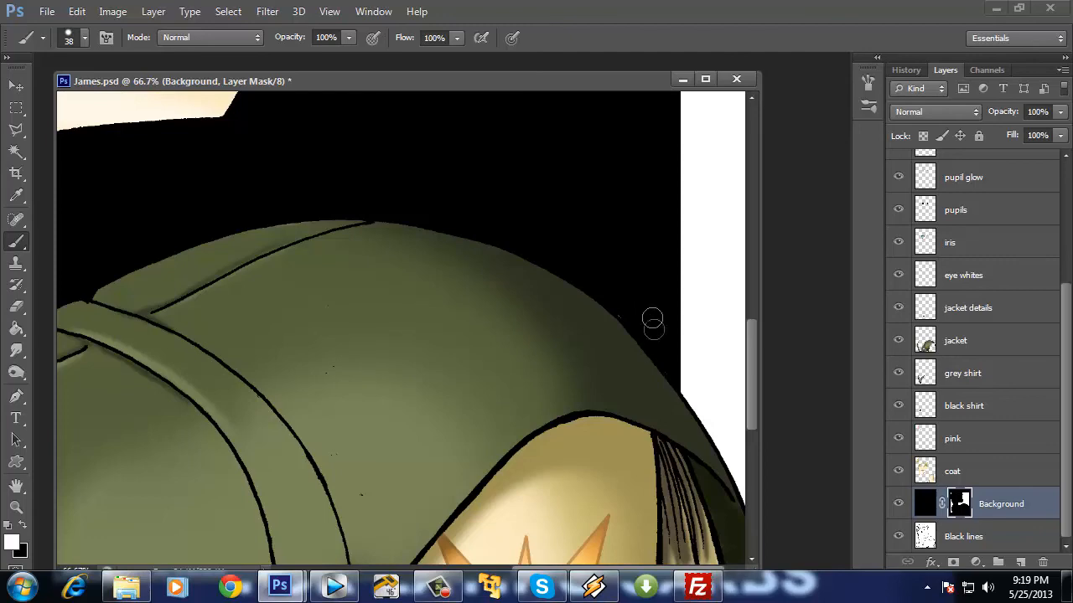
- Touch up the Background layer's mask with white at the jacket's rear edge
left_click(624, 309)
left_click_drag(350, 244, 583, 282)
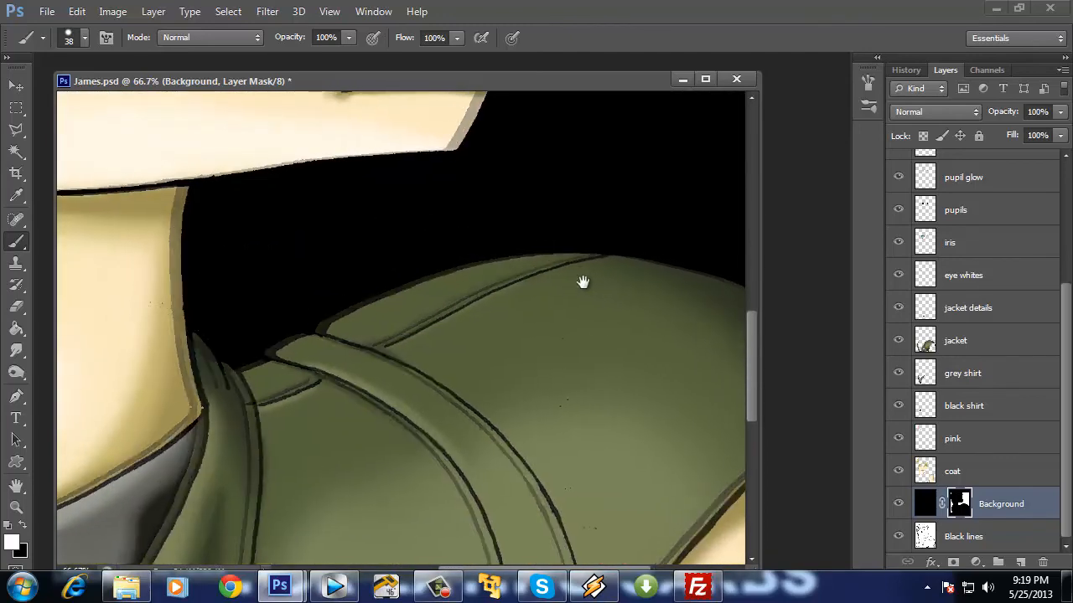
left_click(16, 508)
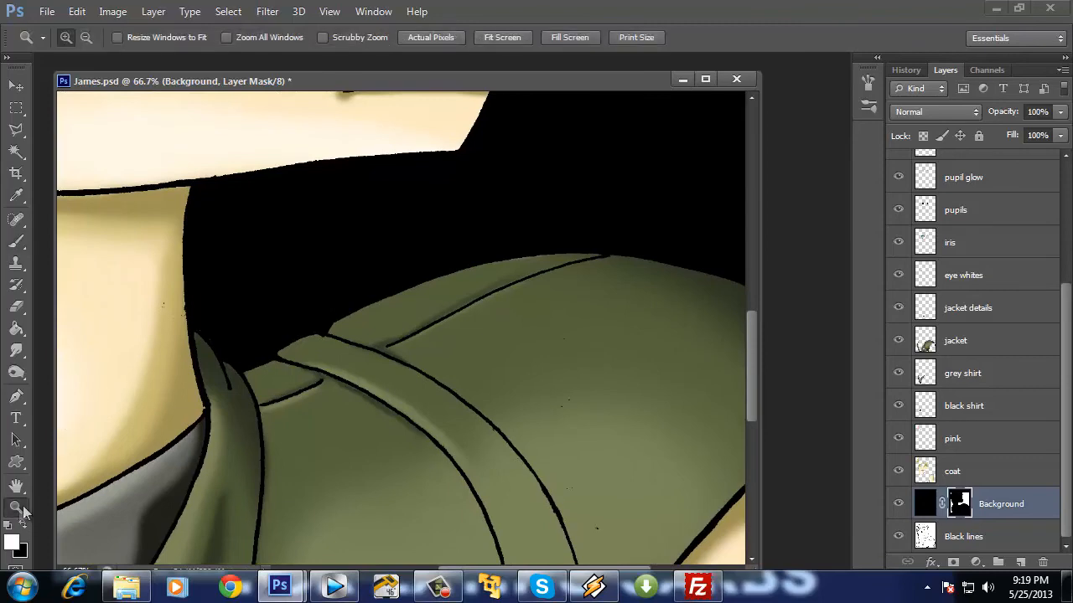
left_click(363, 352, "alt")
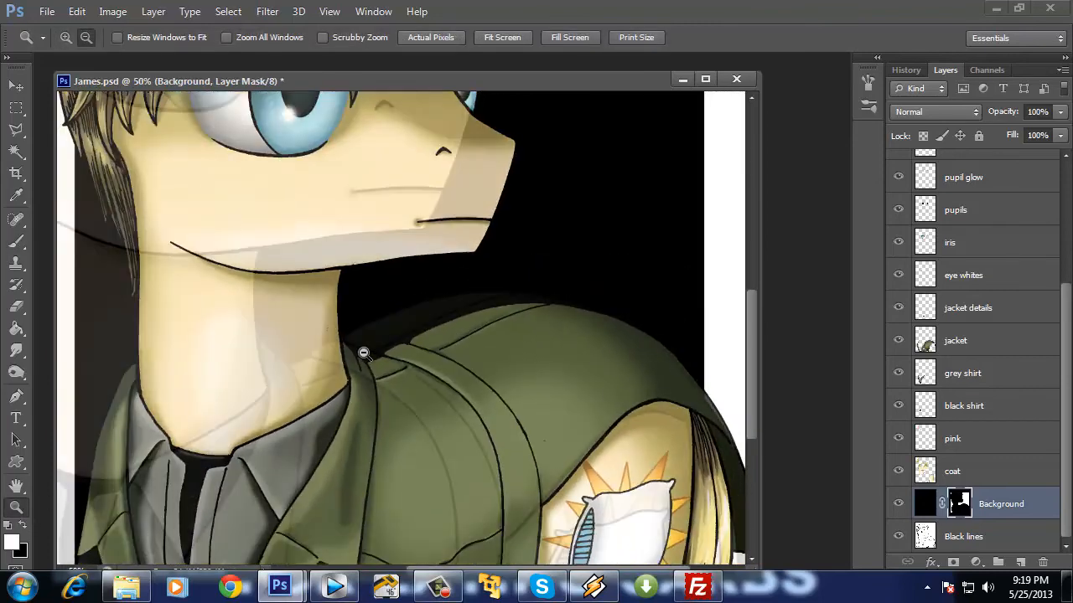
left_click(363, 353, "alt")
left_click(363, 353, "alt")
left_click(362, 353, "alt")
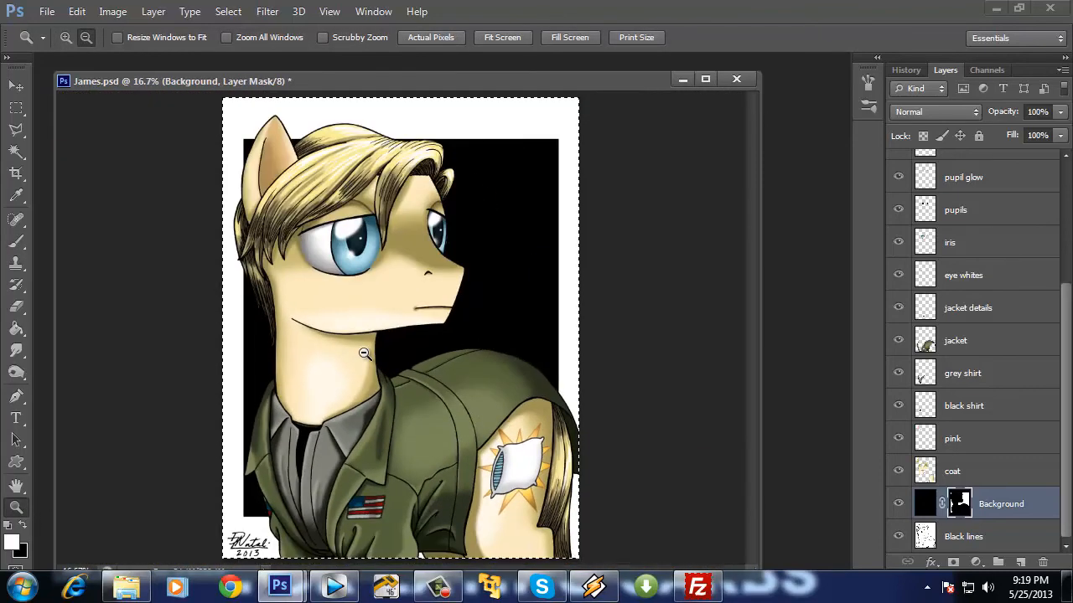
- Deselect the canvas selection and save the drawing
left_click(17, 109)
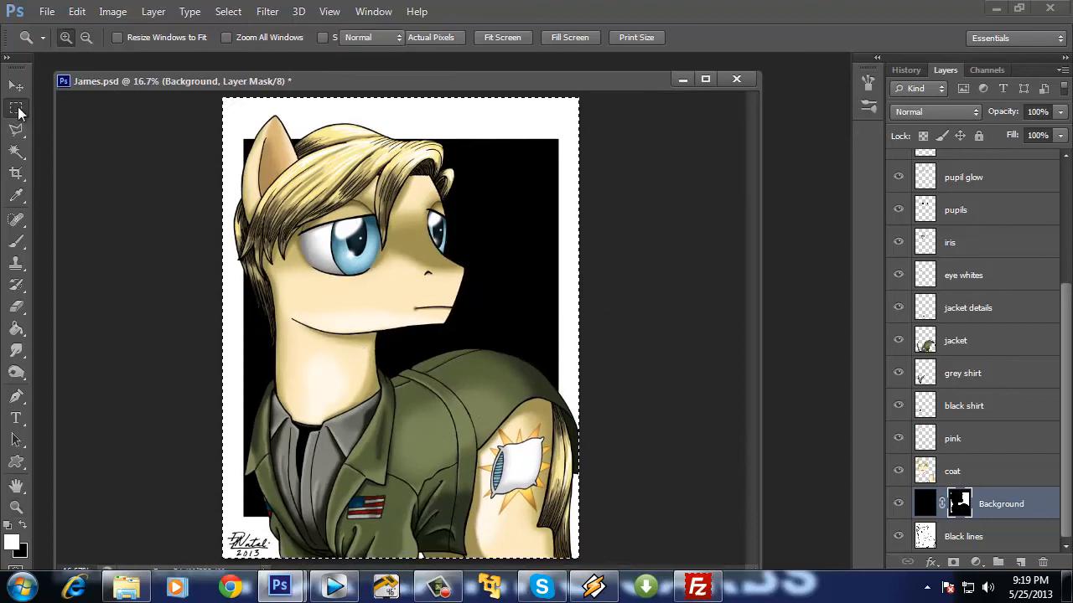
left_click(386, 117)
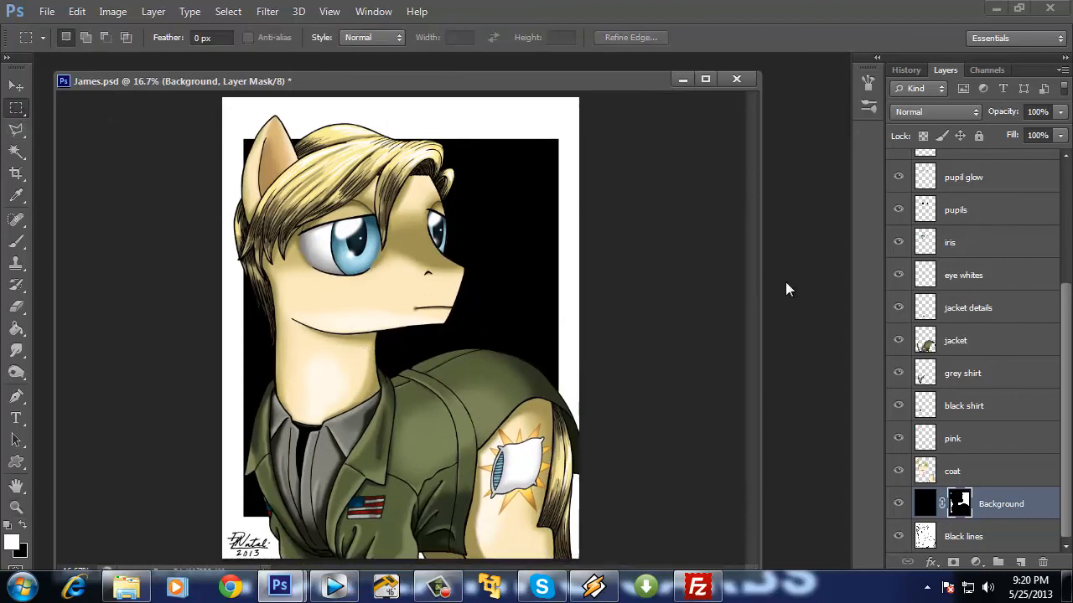
key("ctrl+s")
left_click_drag(579, 84, 603, 76)
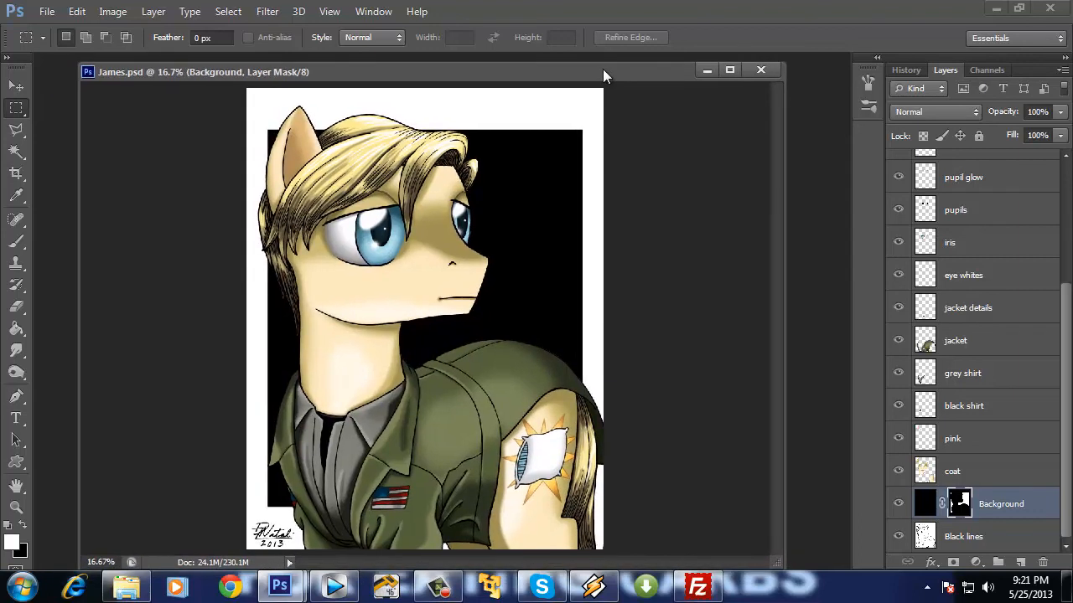